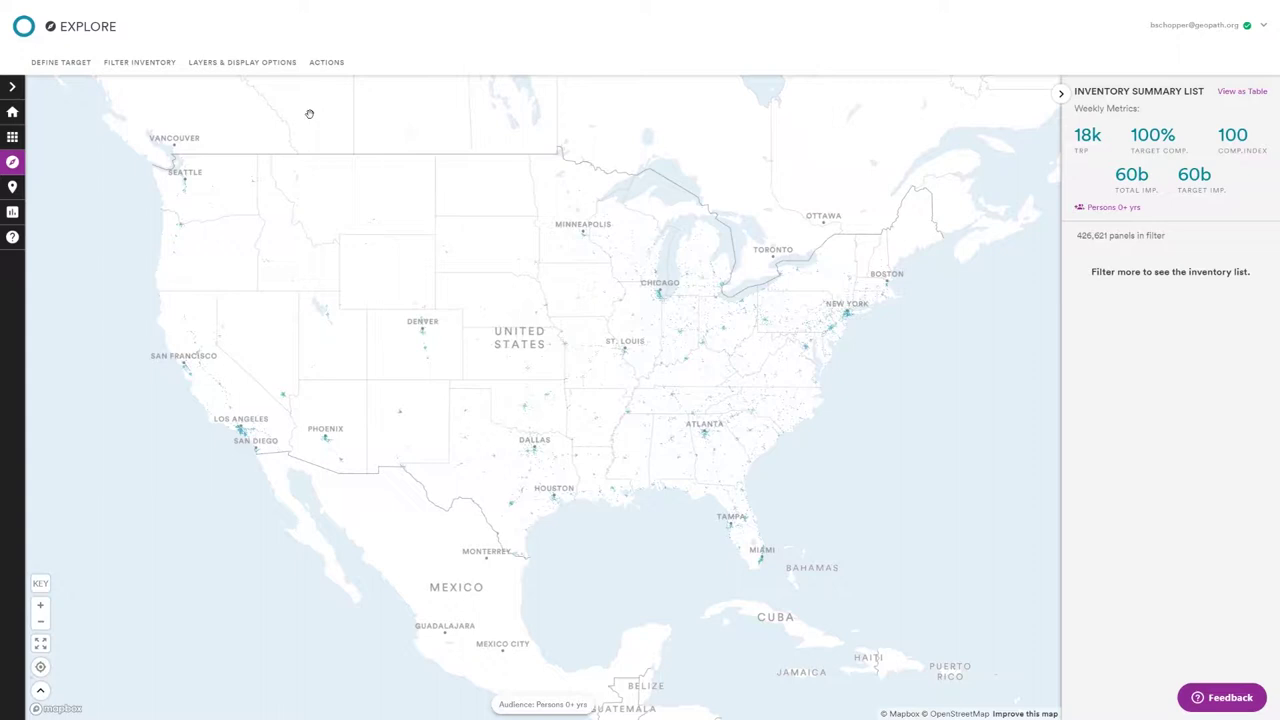
- Review the home page overviews of the Workspace, Explore, Places and Reports modules
{"action": "left_click", "coordinate": [12, 112]}
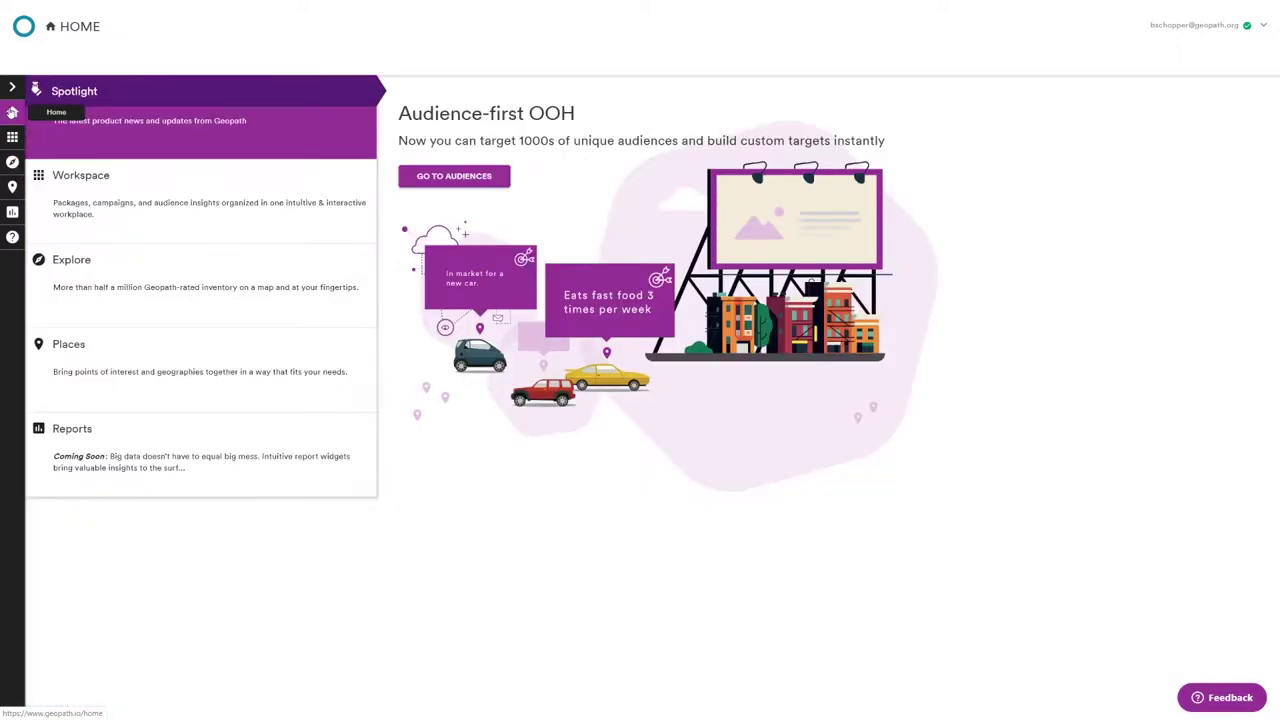
{"action": "left_click", "coordinate": [153, 187]}
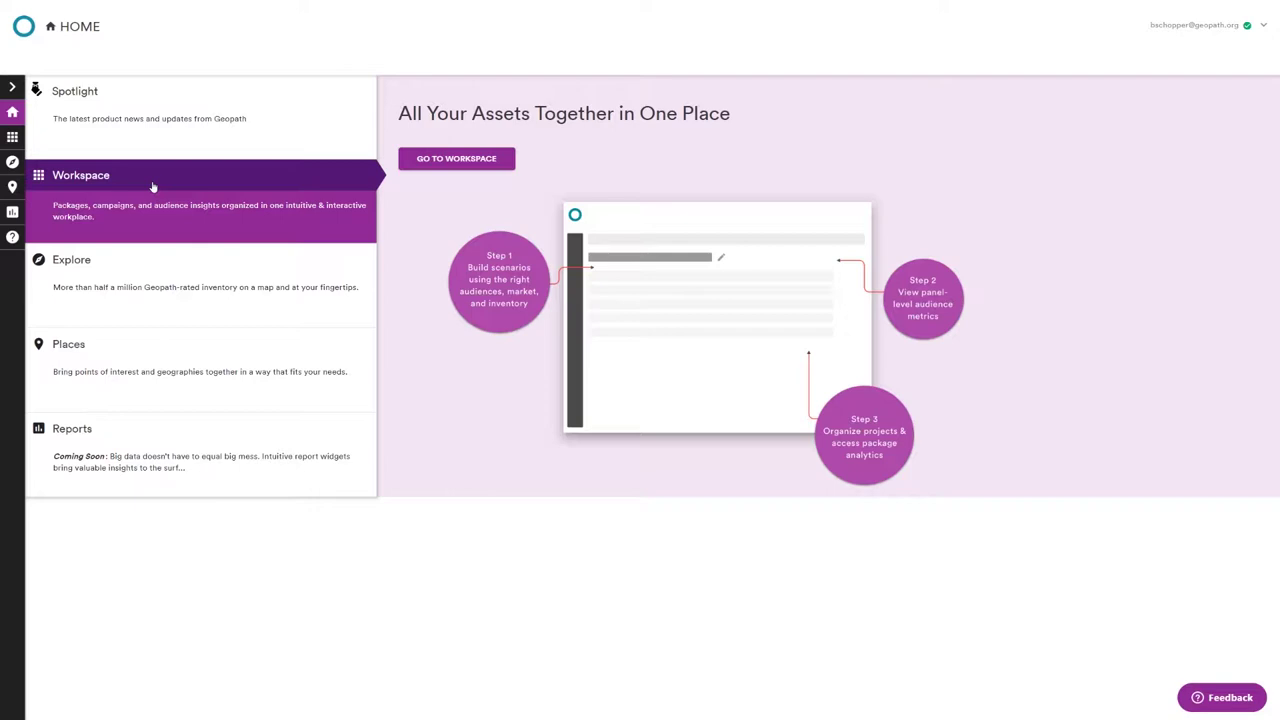
{"action": "left_click", "coordinate": [156, 260]}
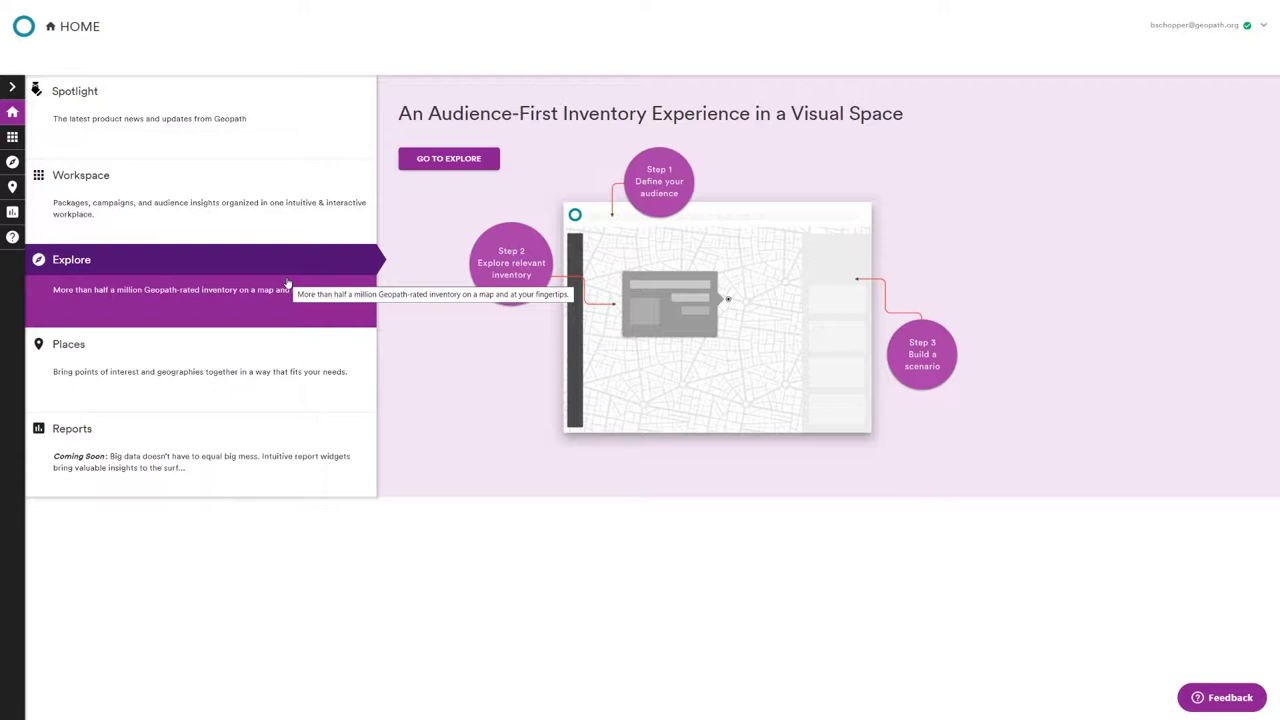
{"action": "left_click", "coordinate": [276, 351]}
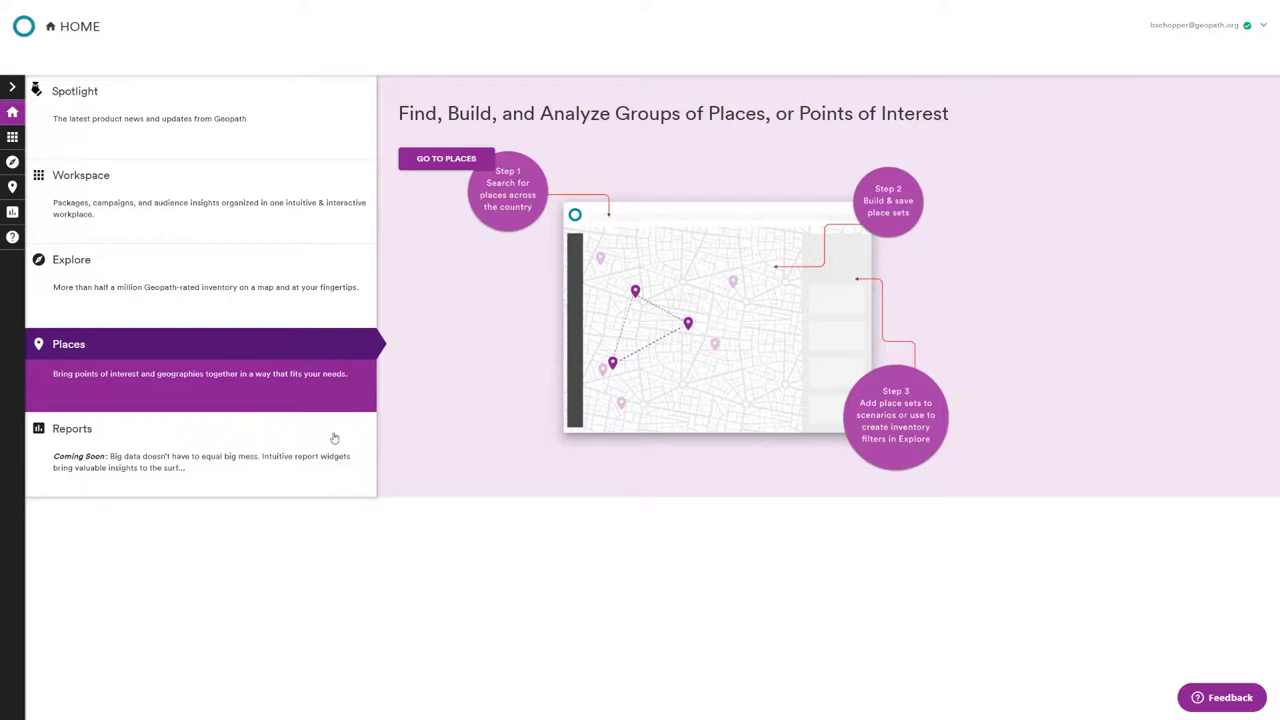
{"action": "left_click", "coordinate": [245, 452]}
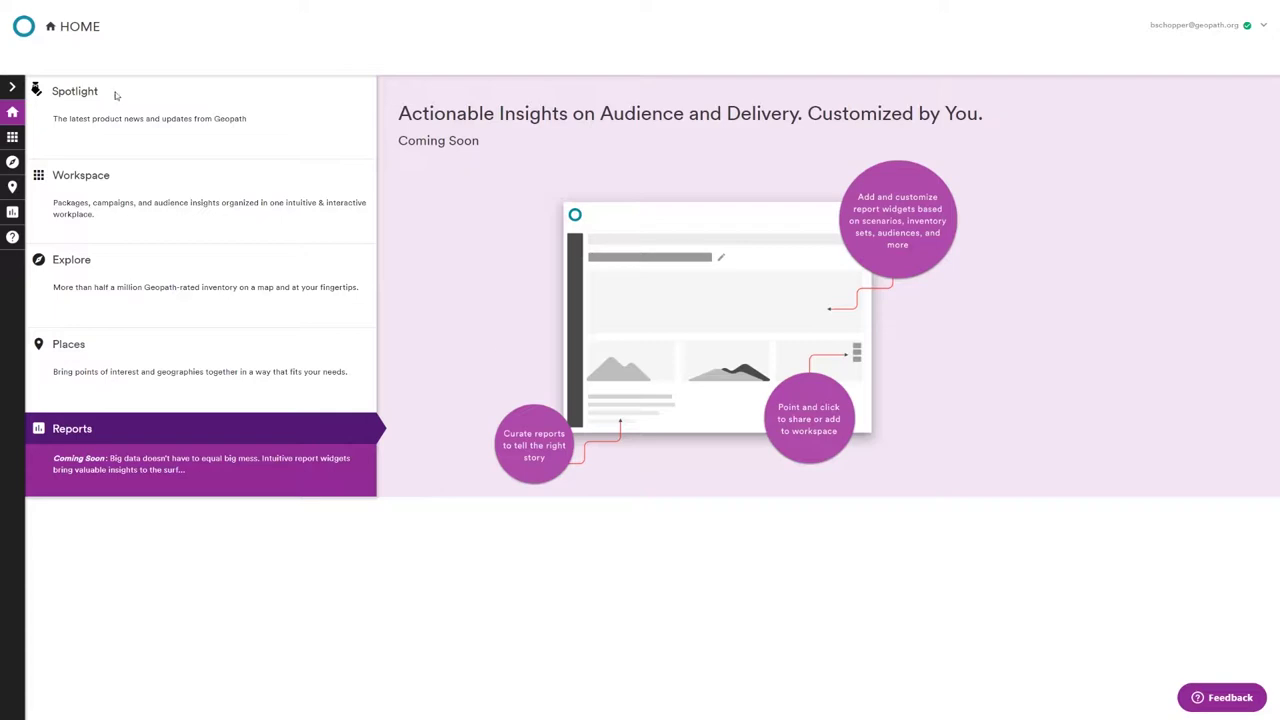
- Return to Explore and view the DMA market choices for the target definition, then collapse the market list
{"action": "left_click", "coordinate": [12, 162]}
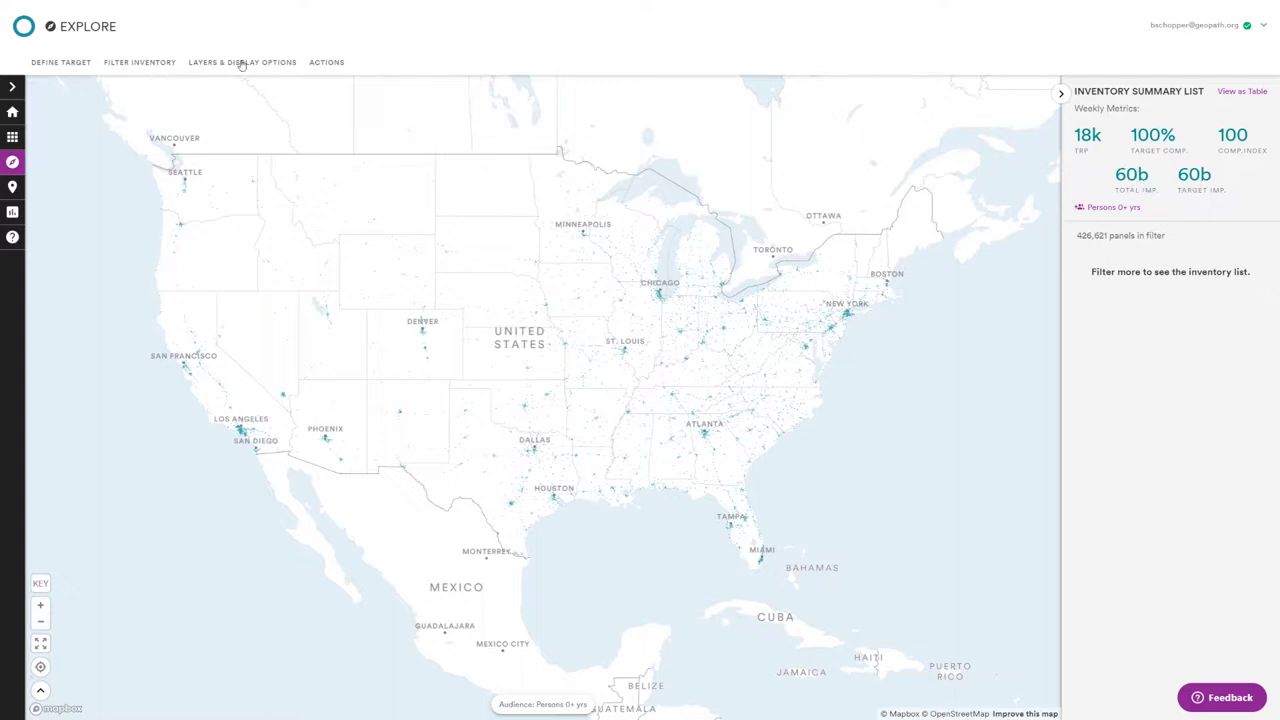
{"action": "left_click", "coordinate": [62, 63]}
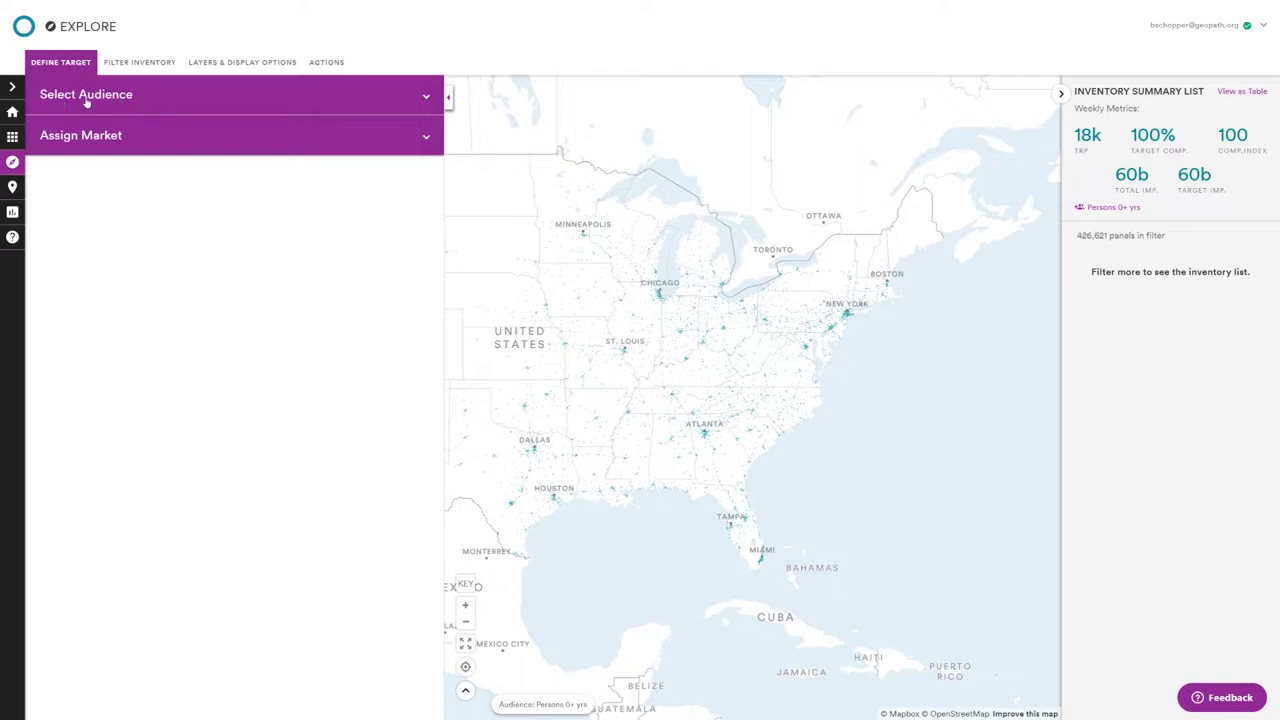
{"action": "left_click", "coordinate": [122, 140]}
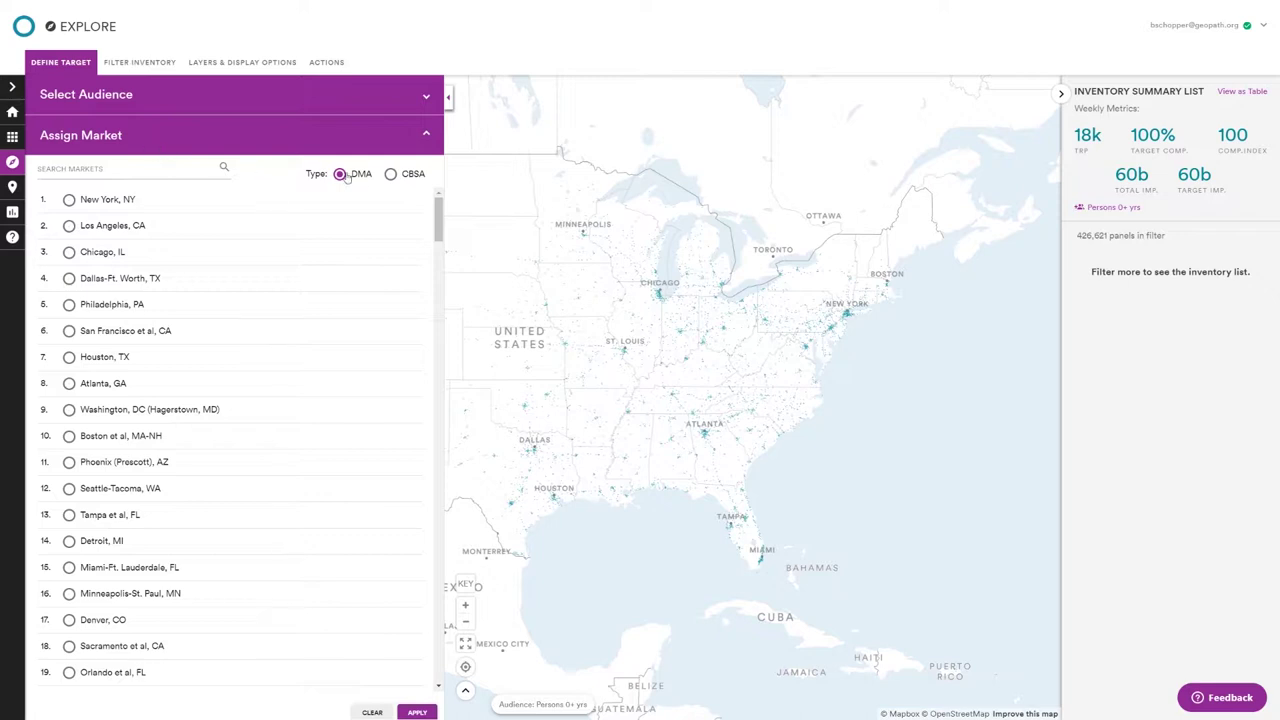
{"action": "left_click", "coordinate": [146, 149]}
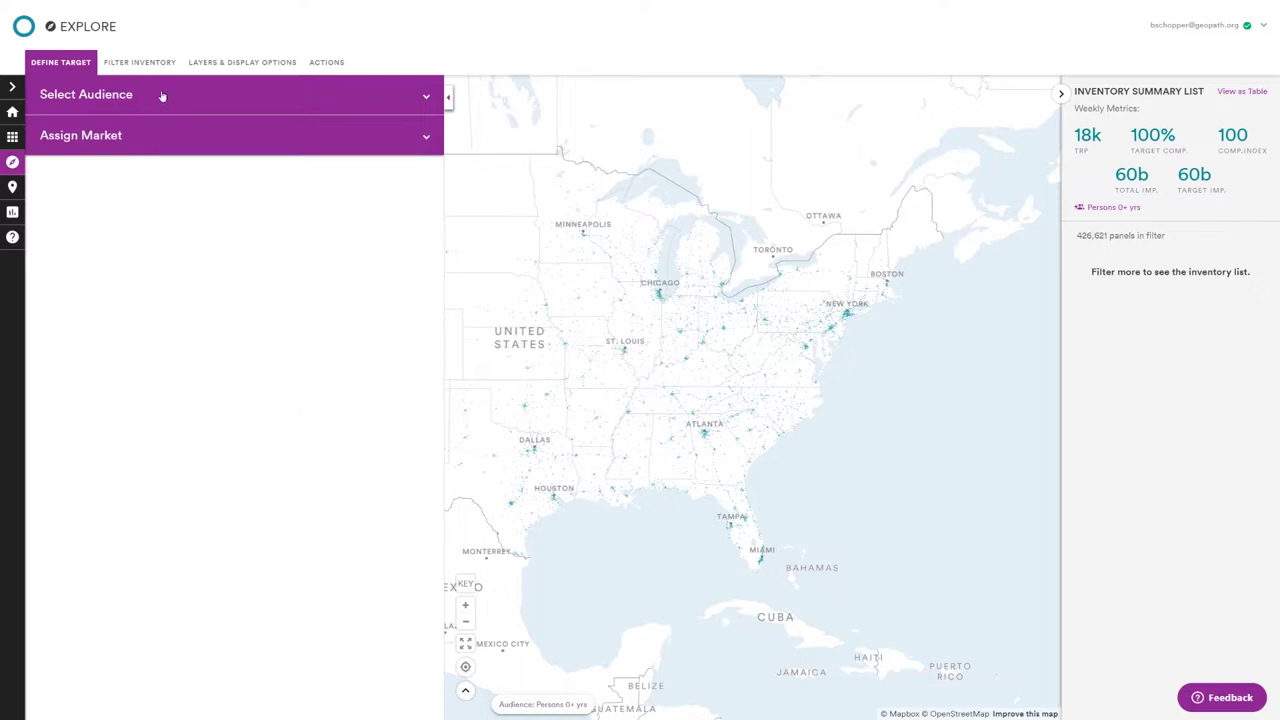
- Examine the saved audiences and the population audience categories Behaviors, Demographics and Household Profile
{"action": "left_click", "coordinate": [150, 103]}
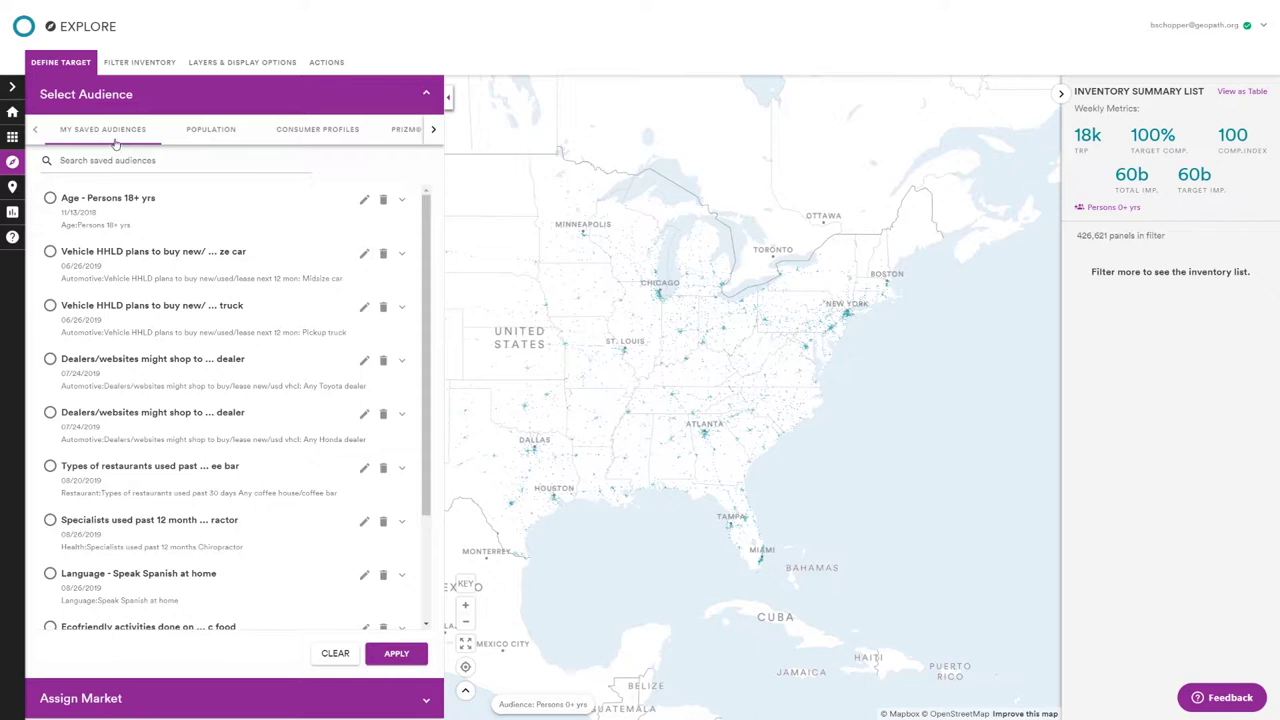
{"action": "left_click", "coordinate": [210, 131]}
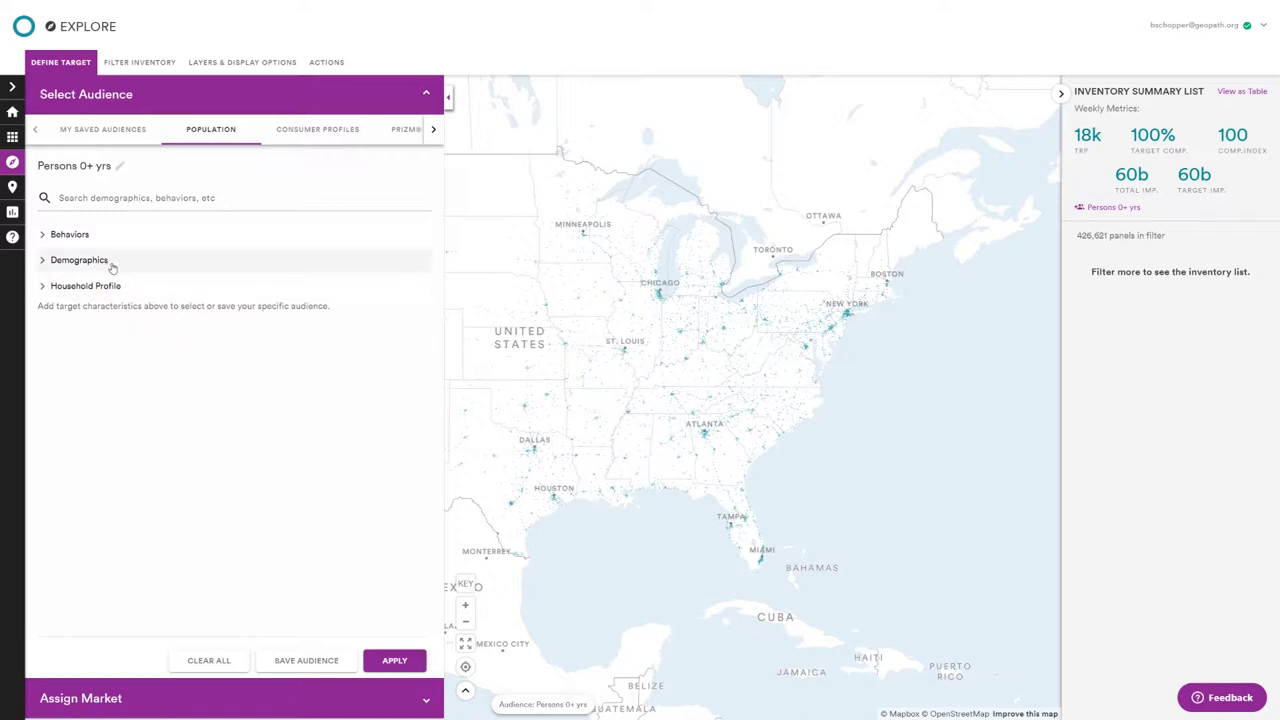
{"action": "left_click", "coordinate": [70, 236]}
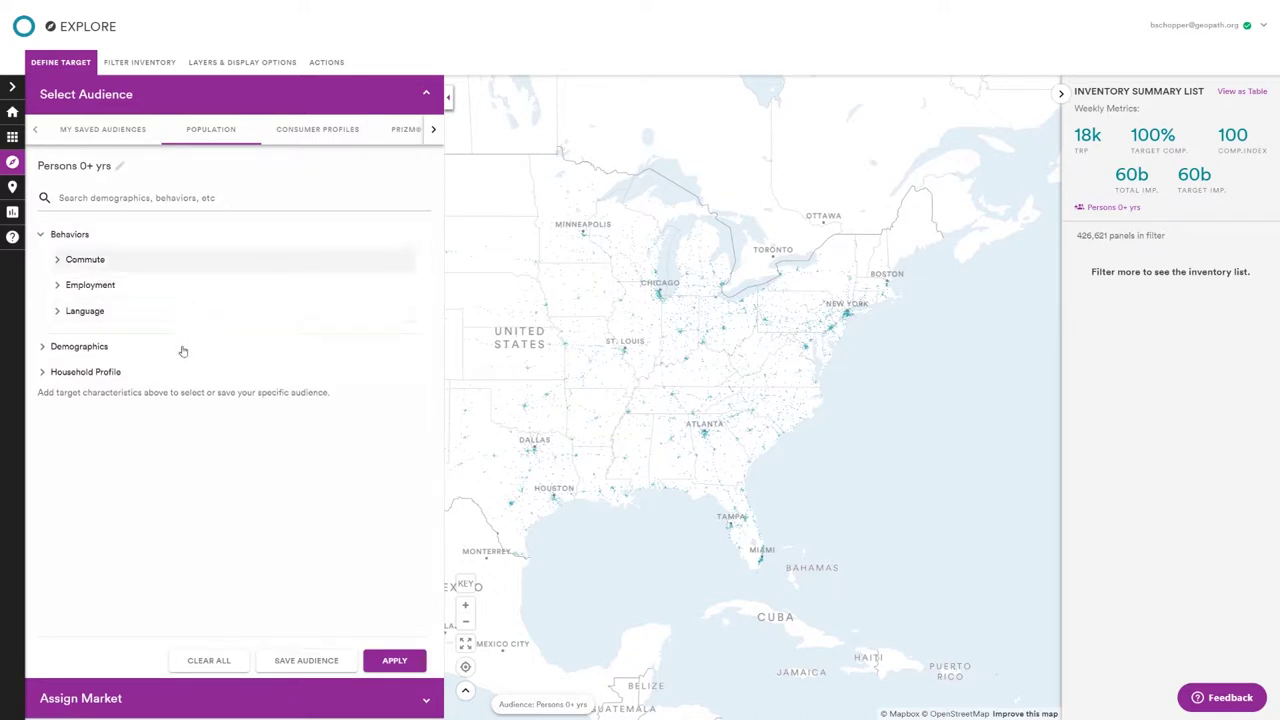
{"action": "left_click", "coordinate": [70, 234]}
{"action": "left_click", "coordinate": [86, 261]}
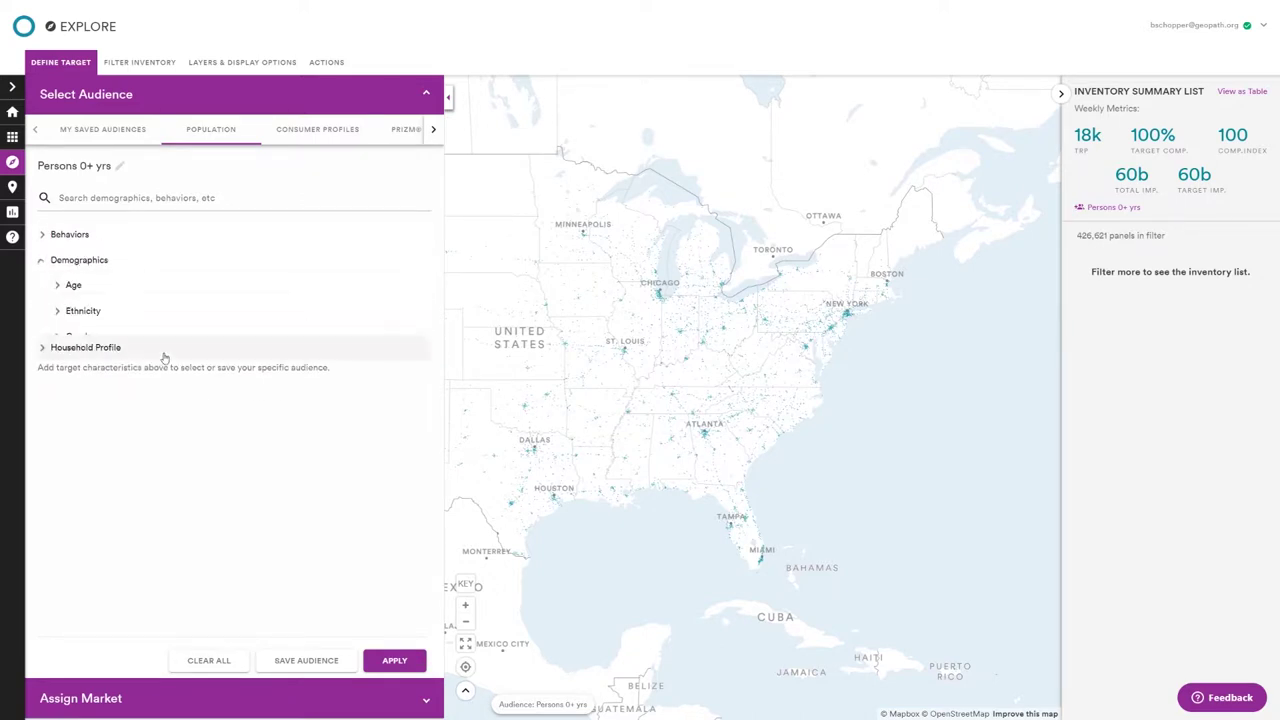
{"action": "left_click", "coordinate": [85, 263]}
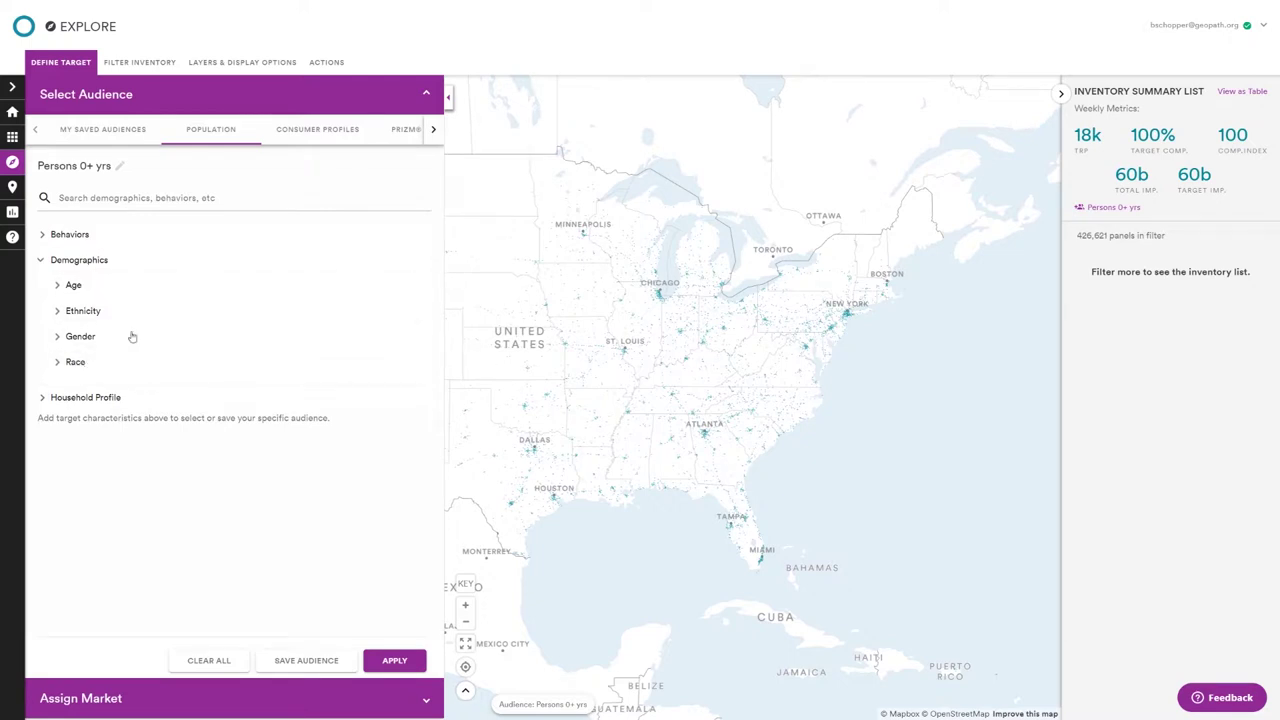
{"action": "left_click", "coordinate": [100, 287]}
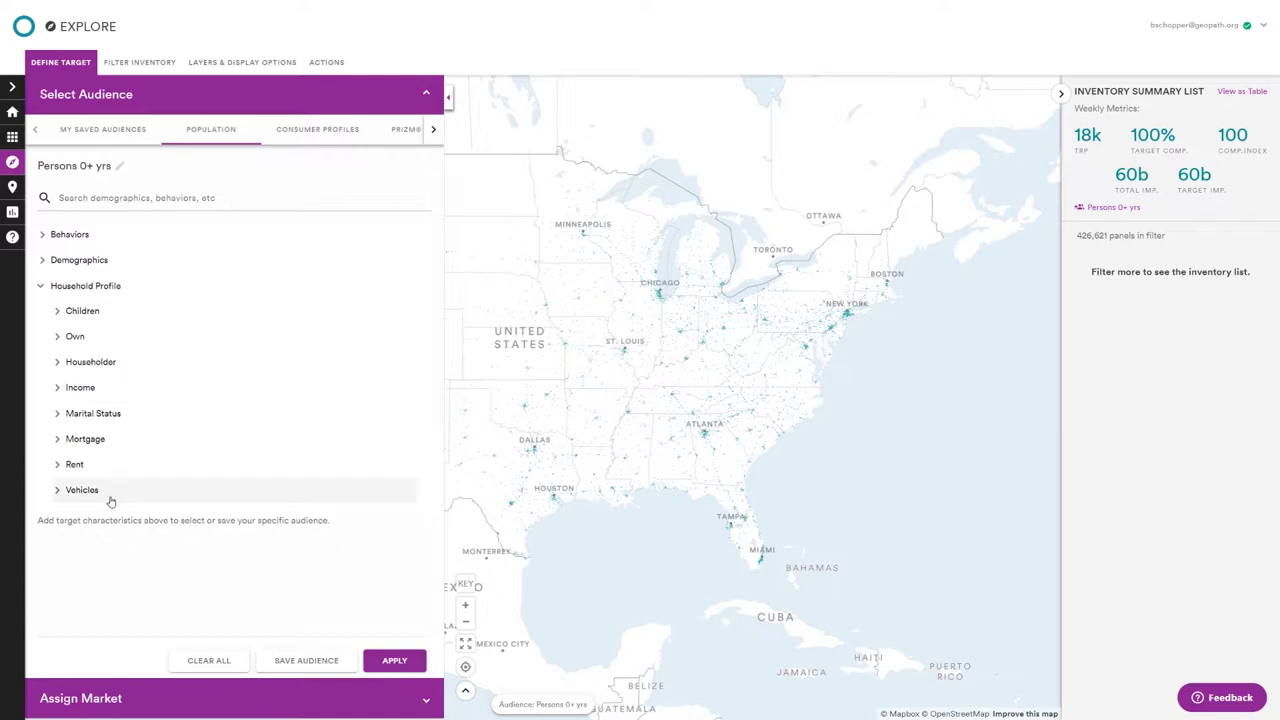
{"action": "left_click", "coordinate": [97, 288]}
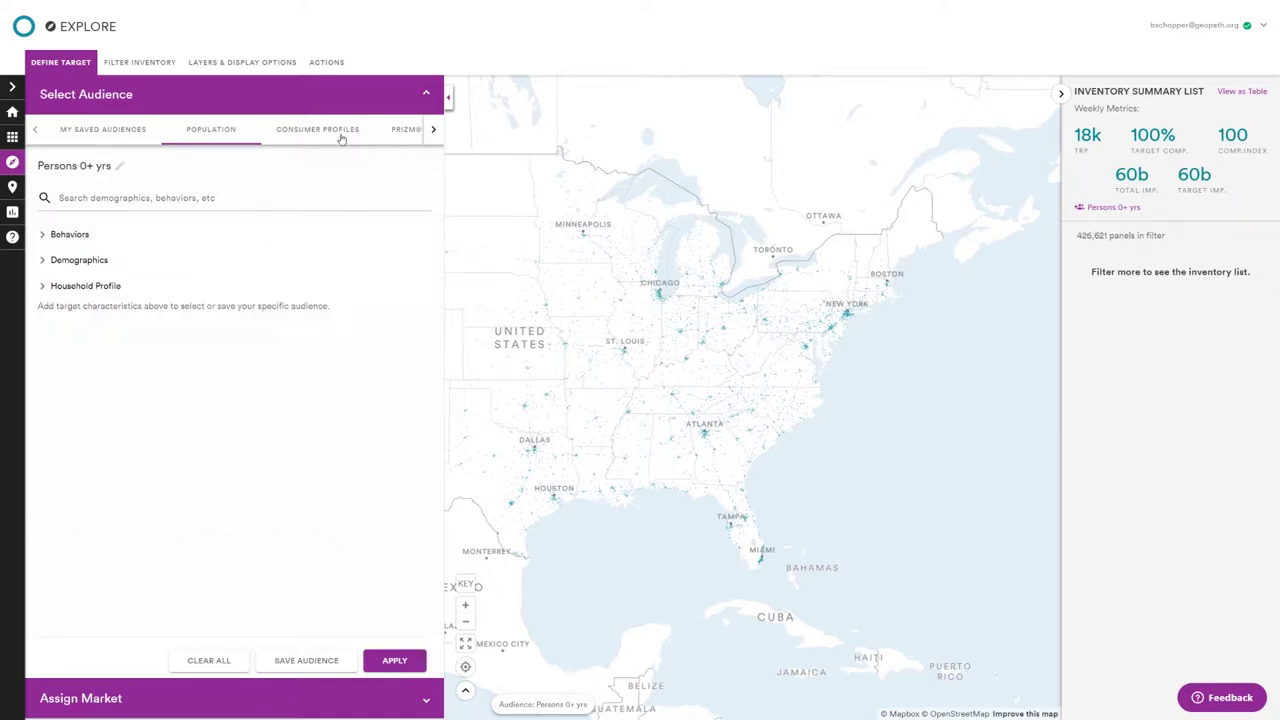
- Look through the full list of PRIZM Premier audience segments and return to its beginning
{"action": "left_click", "coordinate": [400, 131]}
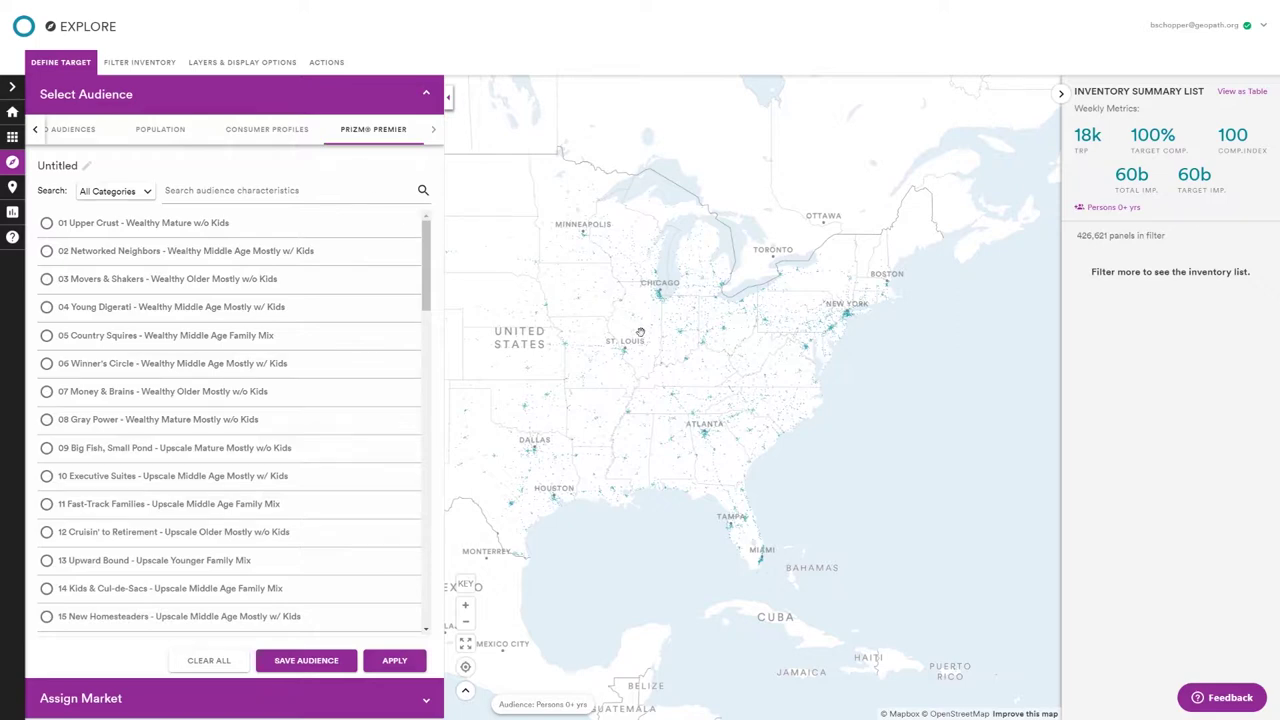
{"action": "scroll", "coordinate": [343, 380], "scroll_direction": "down", "scroll_amount": 6}
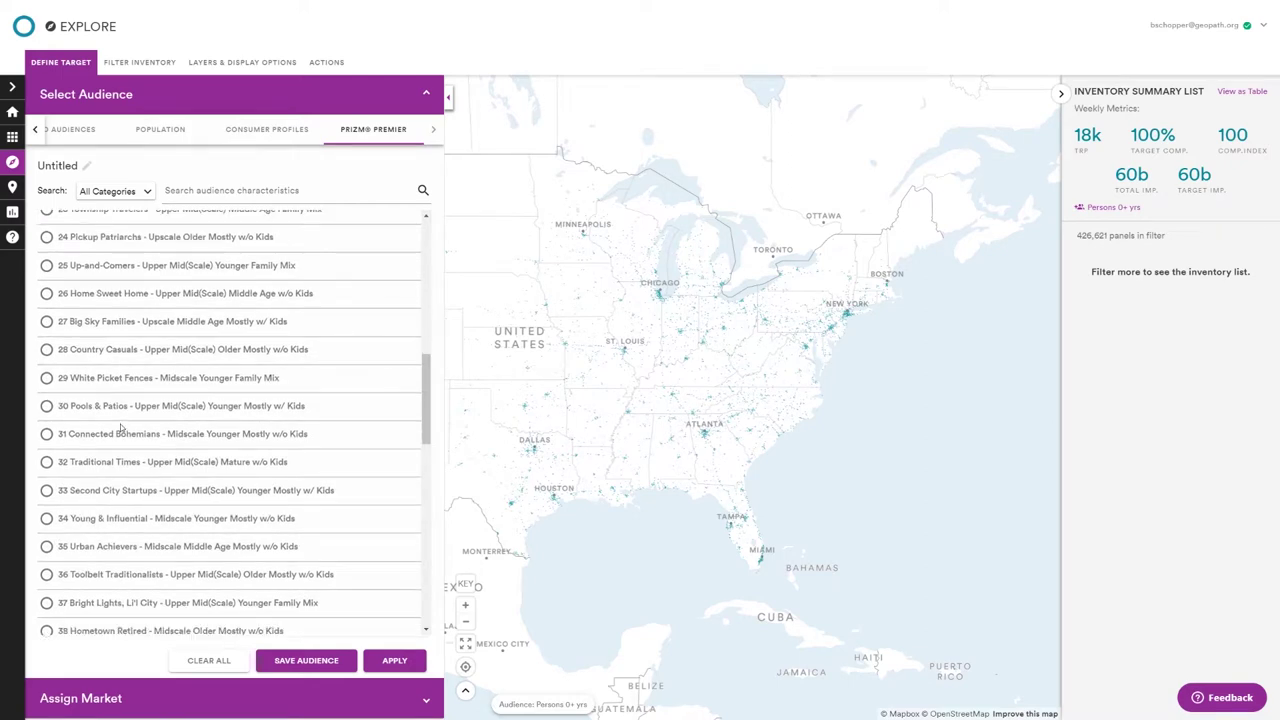
{"action": "scroll", "coordinate": [120, 428], "scroll_direction": "down", "scroll_amount": 8}
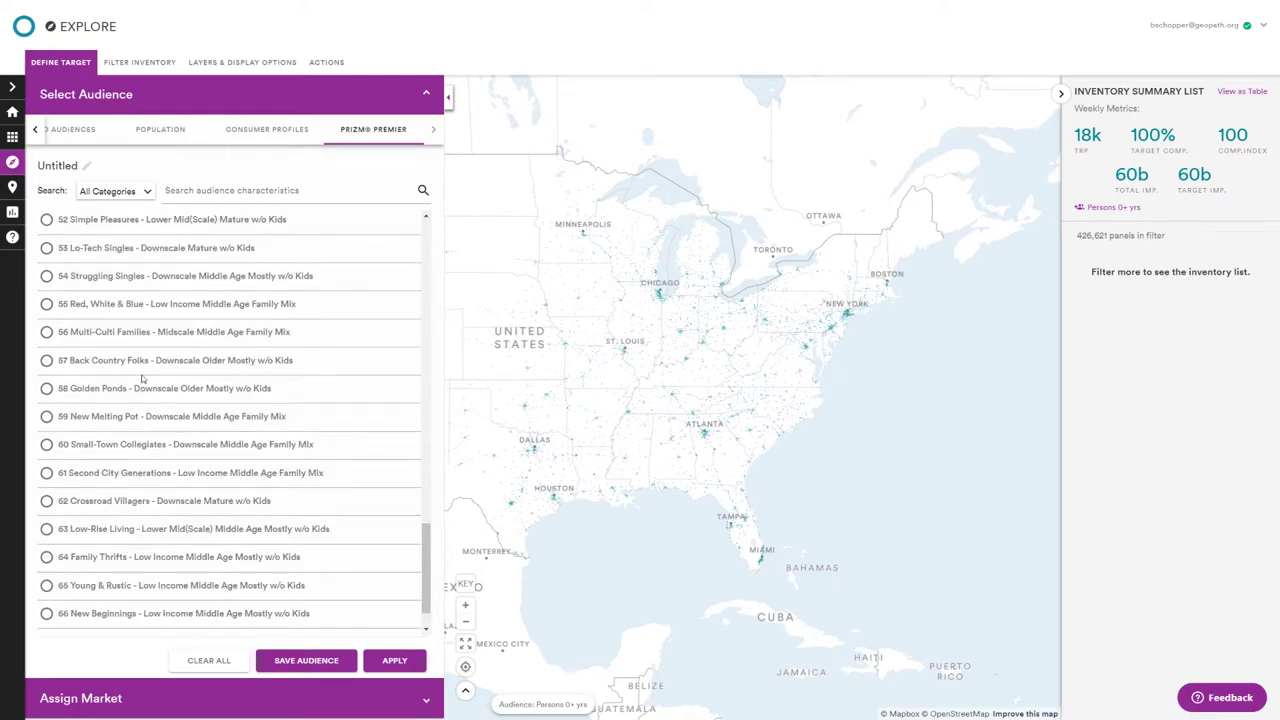
{"action": "scroll", "coordinate": [299, 343], "scroll_direction": "up", "scroll_amount": 9}
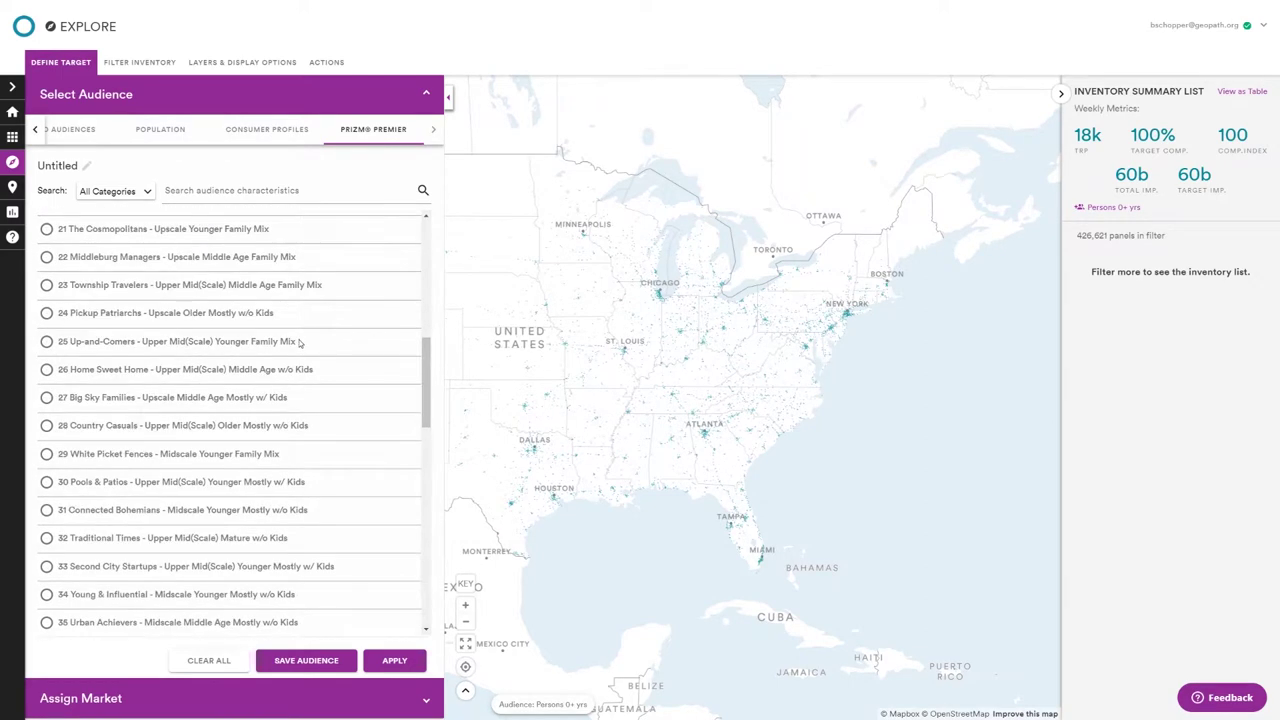
{"action": "scroll", "coordinate": [299, 343], "scroll_direction": "up", "scroll_amount": 6}
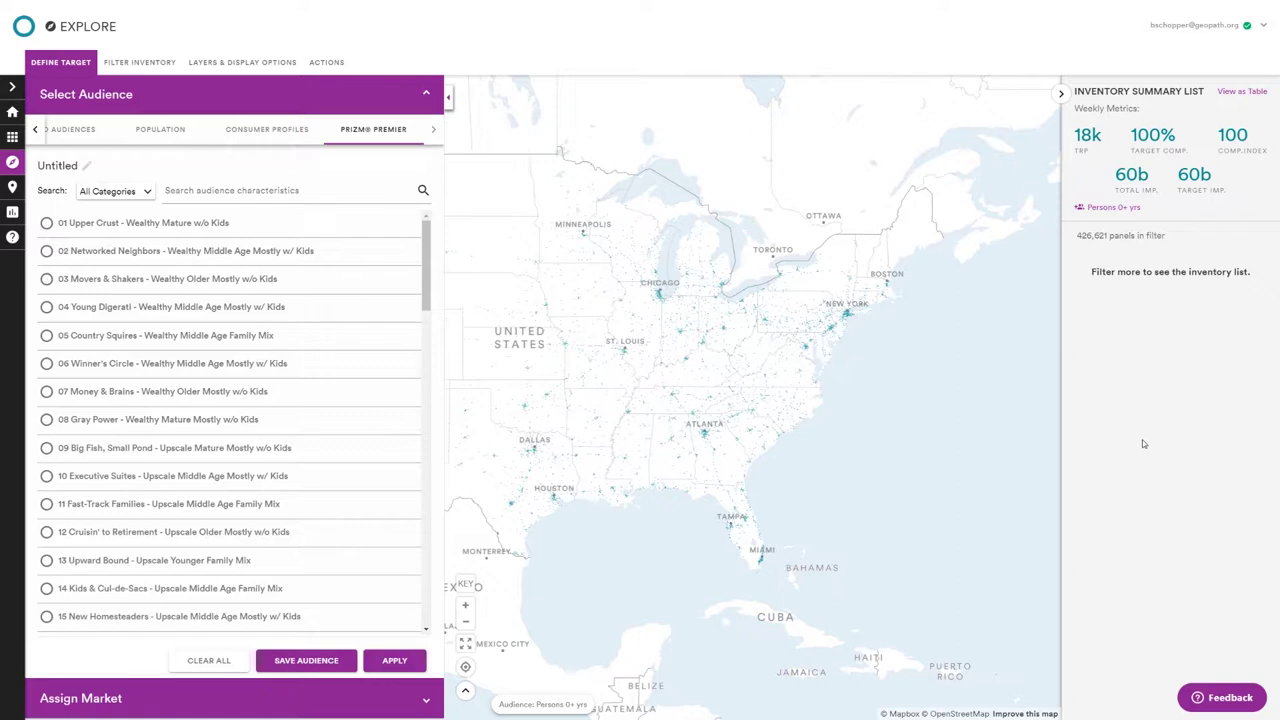
- Search the feedback help for "country", read the 05 Country Squires article and close the help
{"action": "left_click", "coordinate": [1197, 697]}
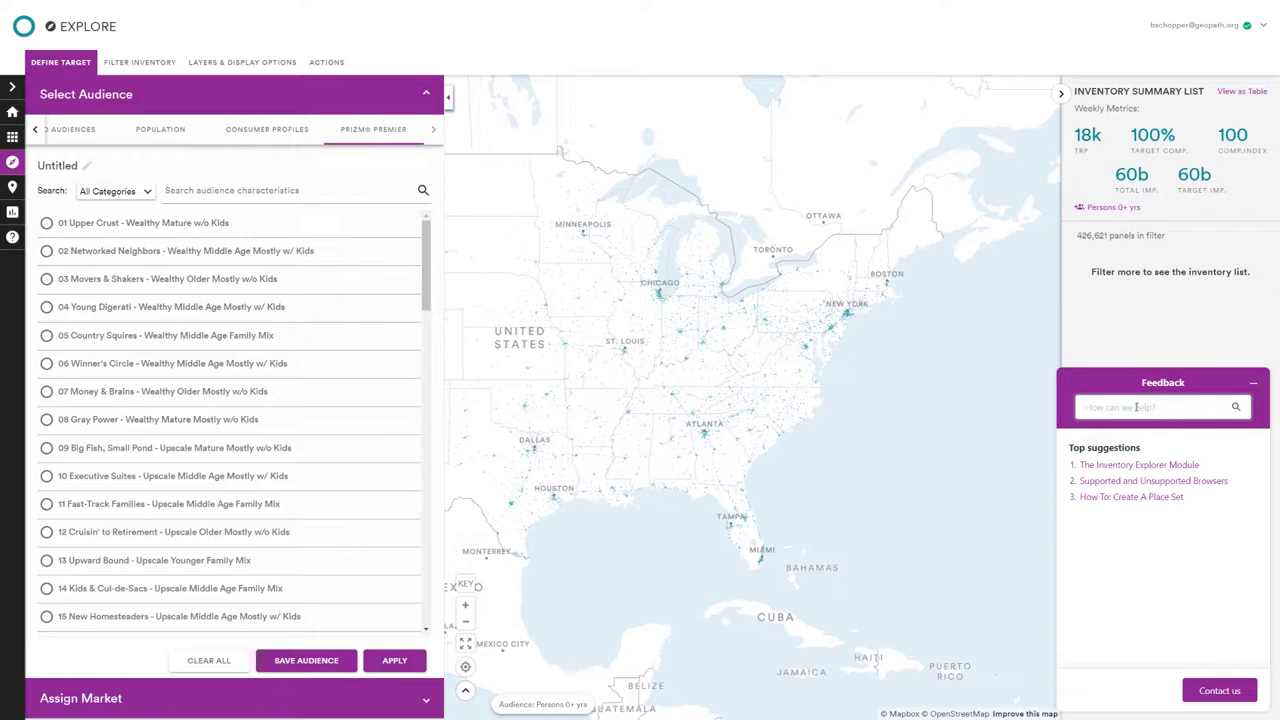
{"action": "type", "text": "country"}
{"action": "key", "text": "Return"}
{"action": "left_click", "coordinate": [1129, 464]}
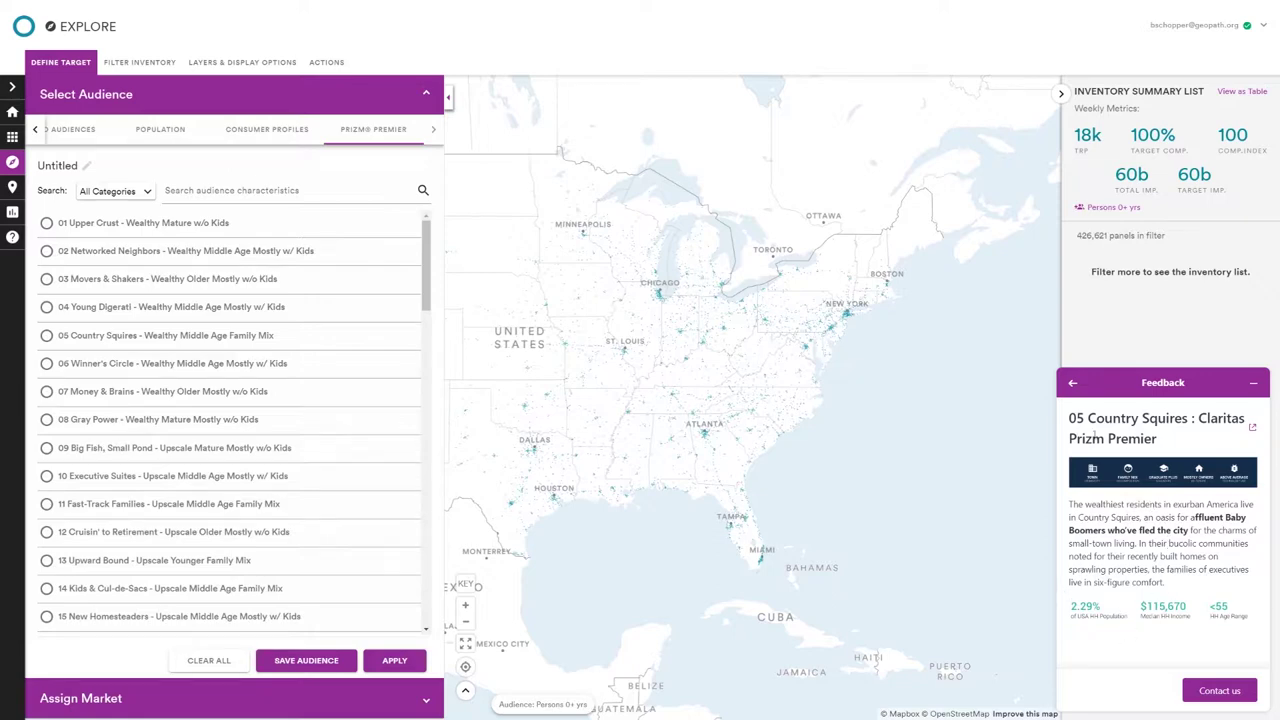
{"action": "left_click", "coordinate": [1070, 382]}
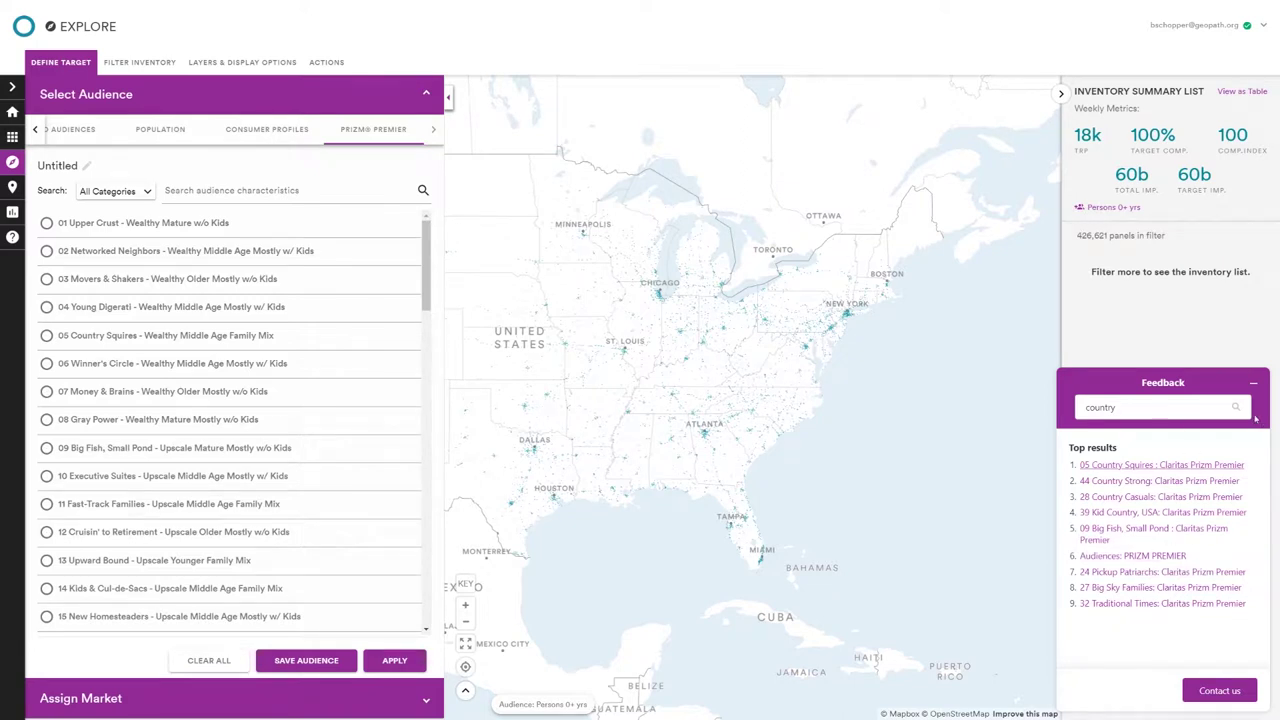
{"action": "left_click", "coordinate": [1253, 382]}
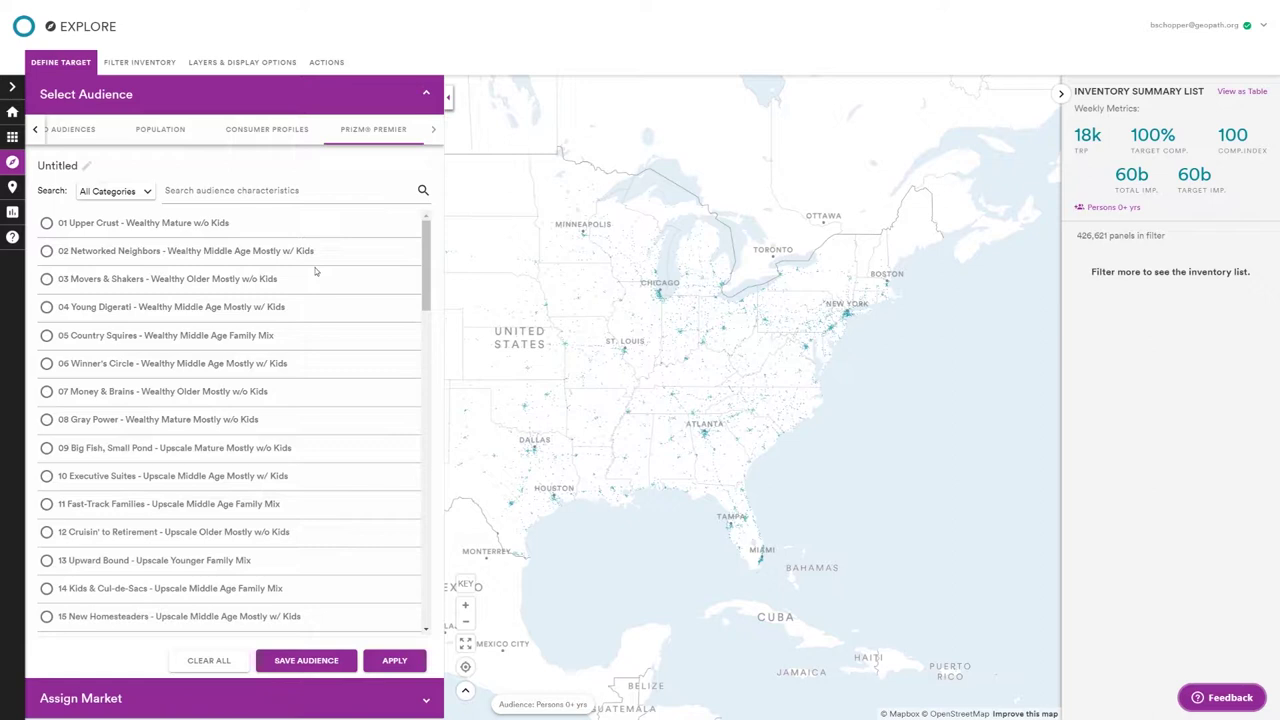
- Examine the Consumer Profiles audiences, including the available search categories and the vehicle purchase characteristics
{"action": "left_click", "coordinate": [290, 138]}
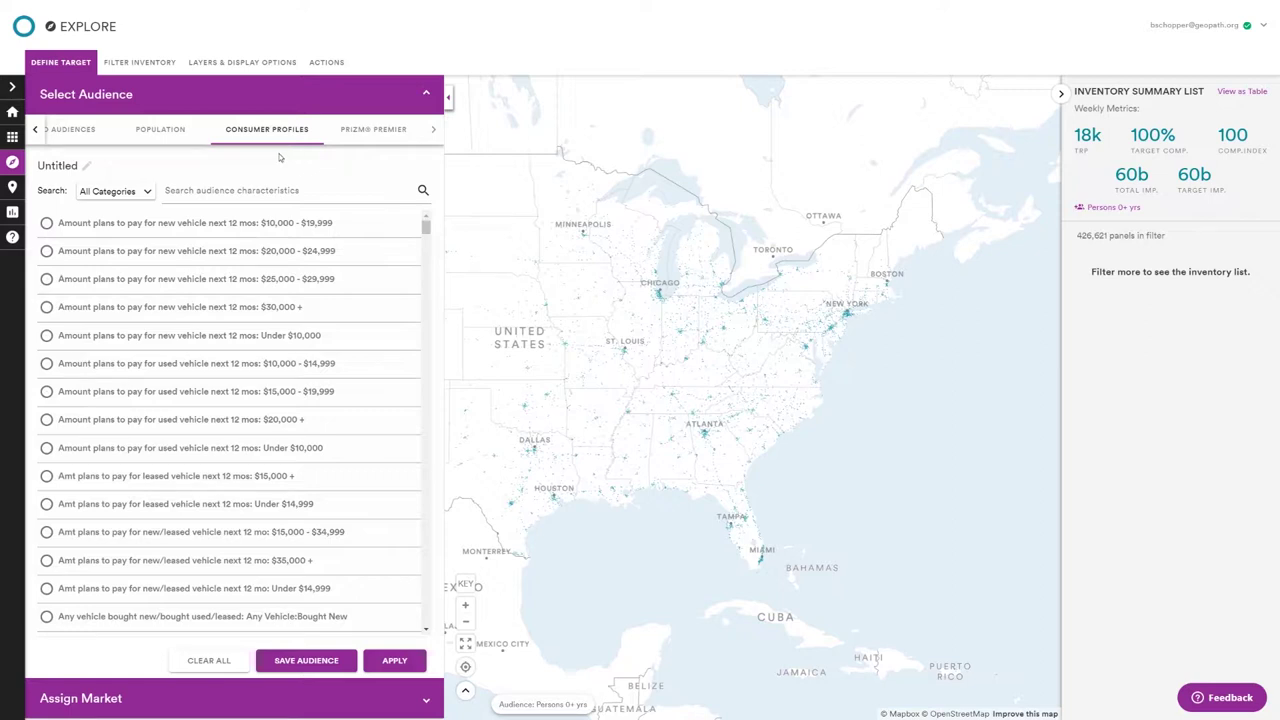
{"action": "left_click", "coordinate": [145, 192]}
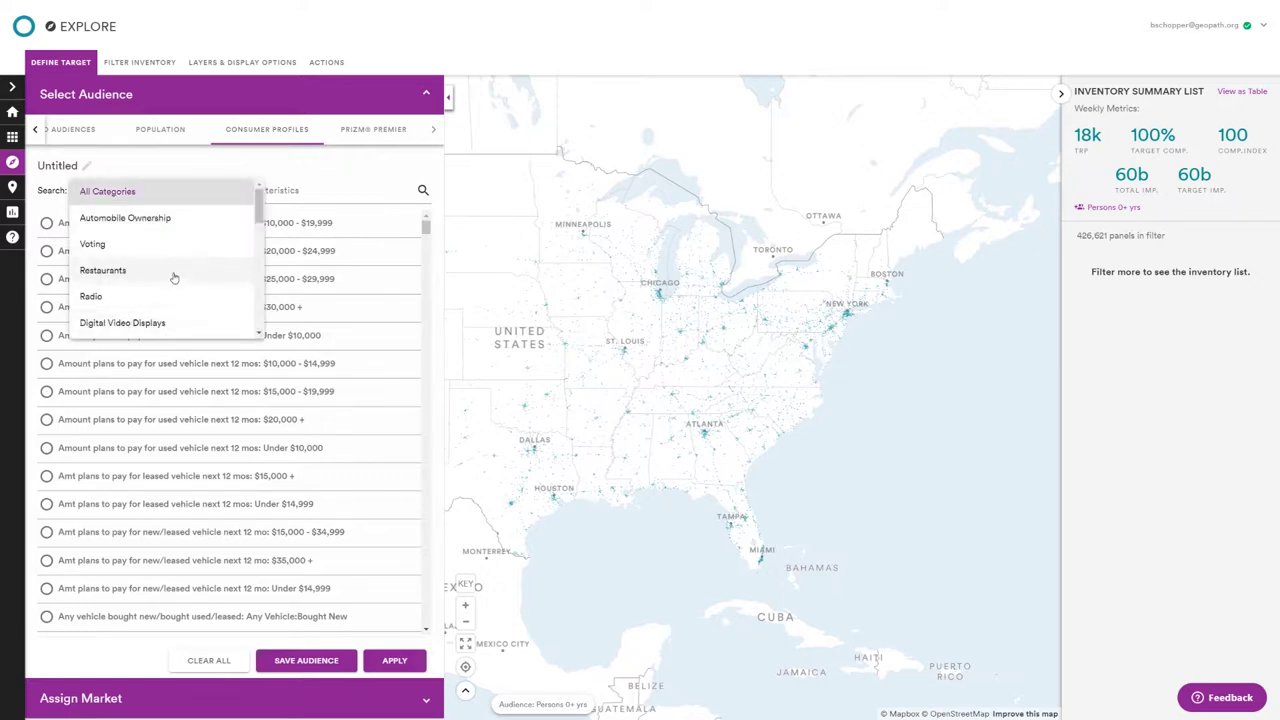
{"action": "scroll", "coordinate": [173, 277], "scroll_direction": "down", "scroll_amount": 10}
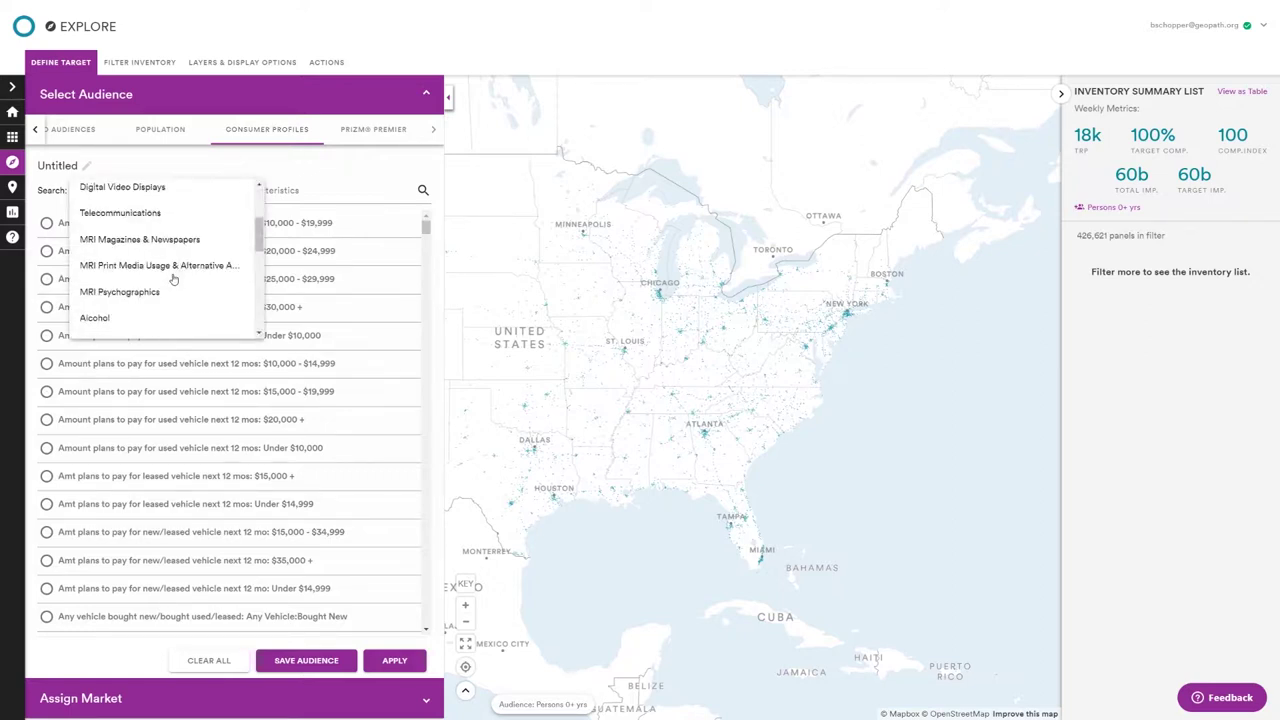
{"action": "left_click", "coordinate": [318, 170]}
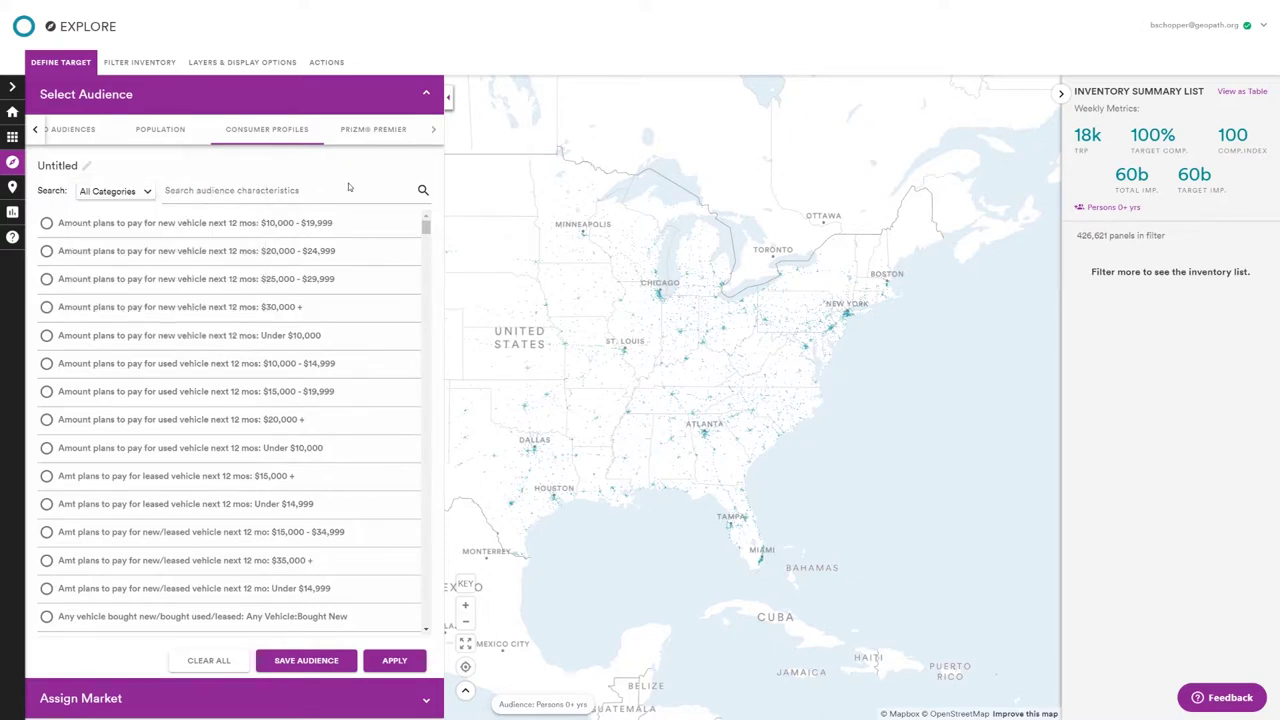
{"action": "left_click", "coordinate": [134, 191]}
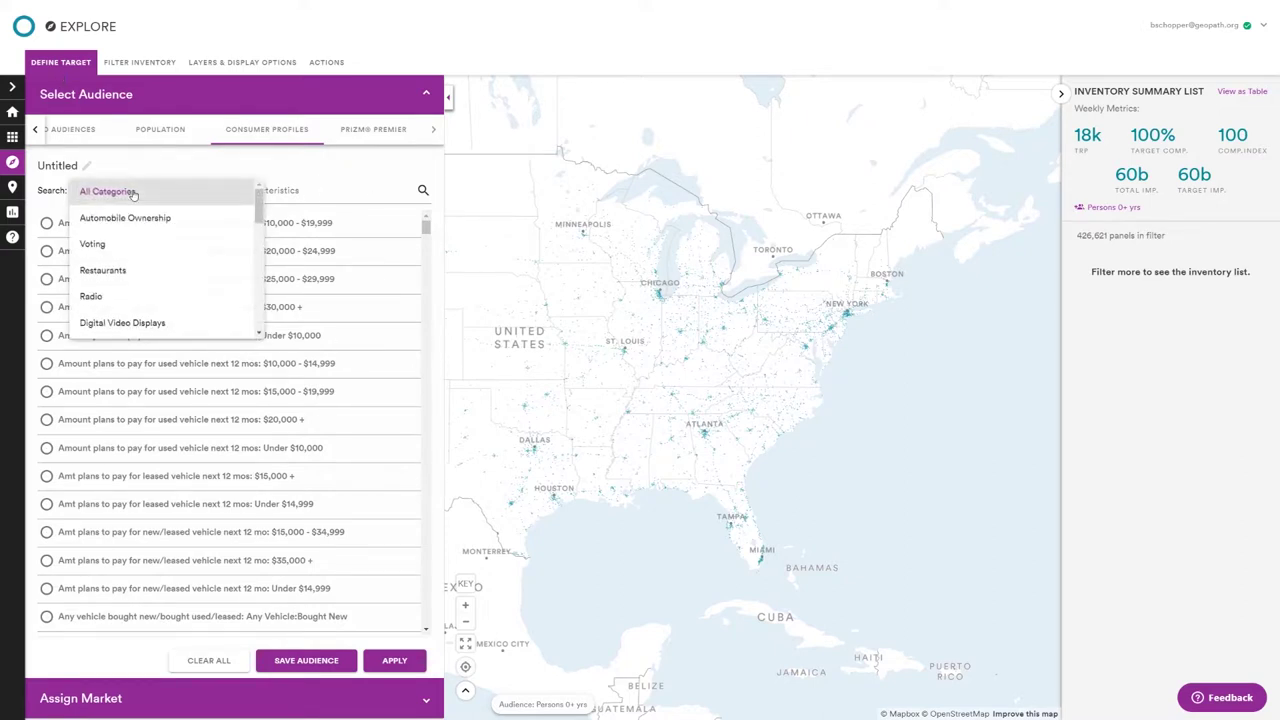
{"action": "left_click", "coordinate": [231, 162]}
{"action": "scroll", "coordinate": [295, 318], "scroll_direction": "down", "scroll_amount": 1}
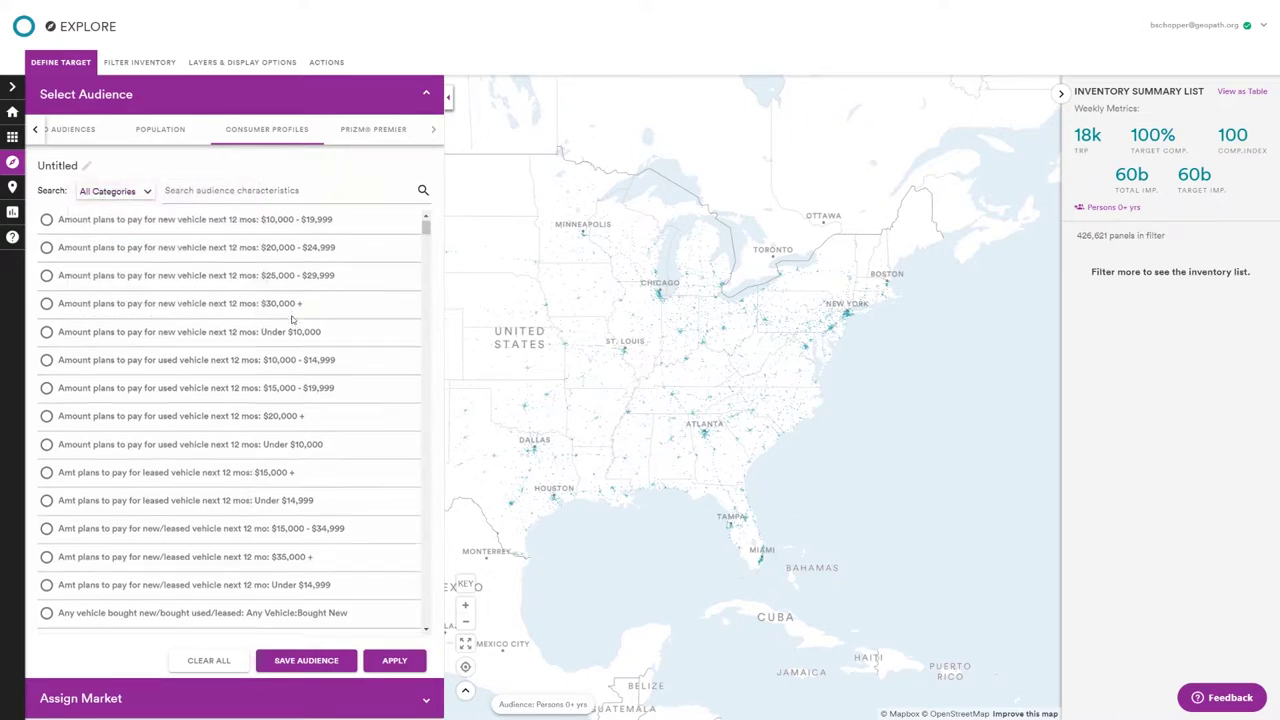
{"action": "scroll", "coordinate": [240, 405], "scroll_direction": "down", "scroll_amount": 1}
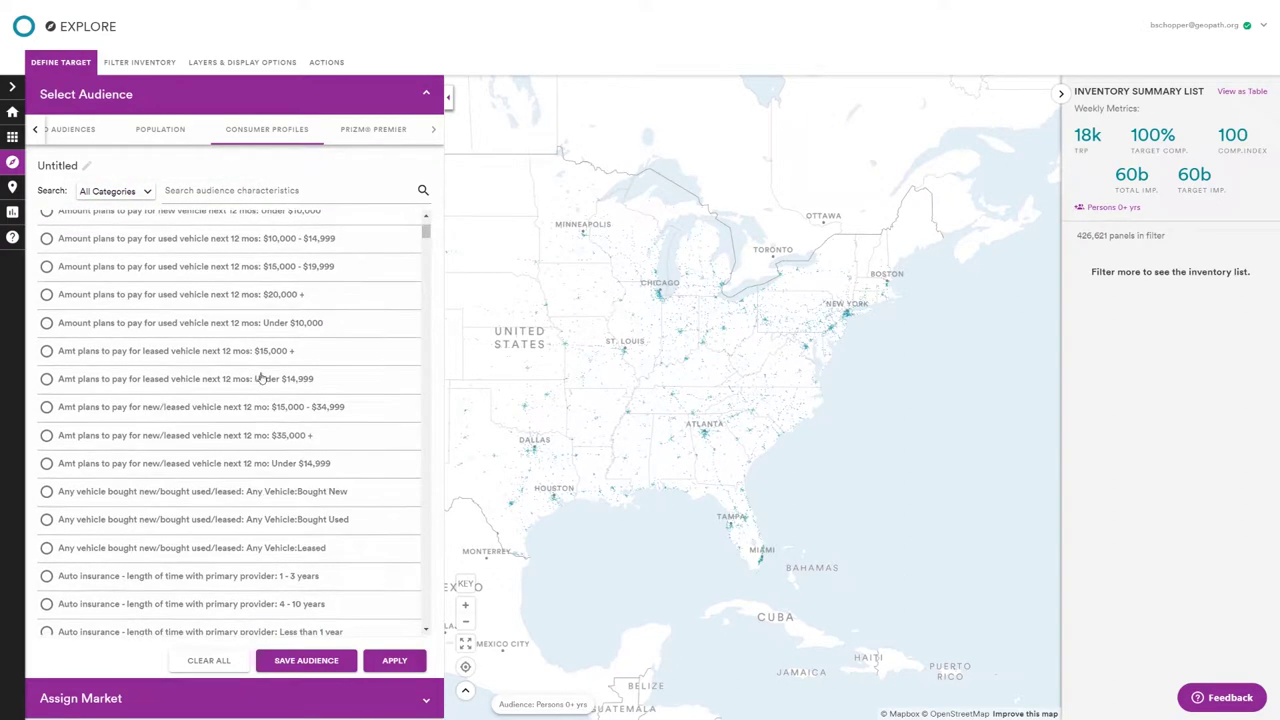
{"action": "scroll", "coordinate": [256, 345], "scroll_direction": "up", "scroll_amount": 2}
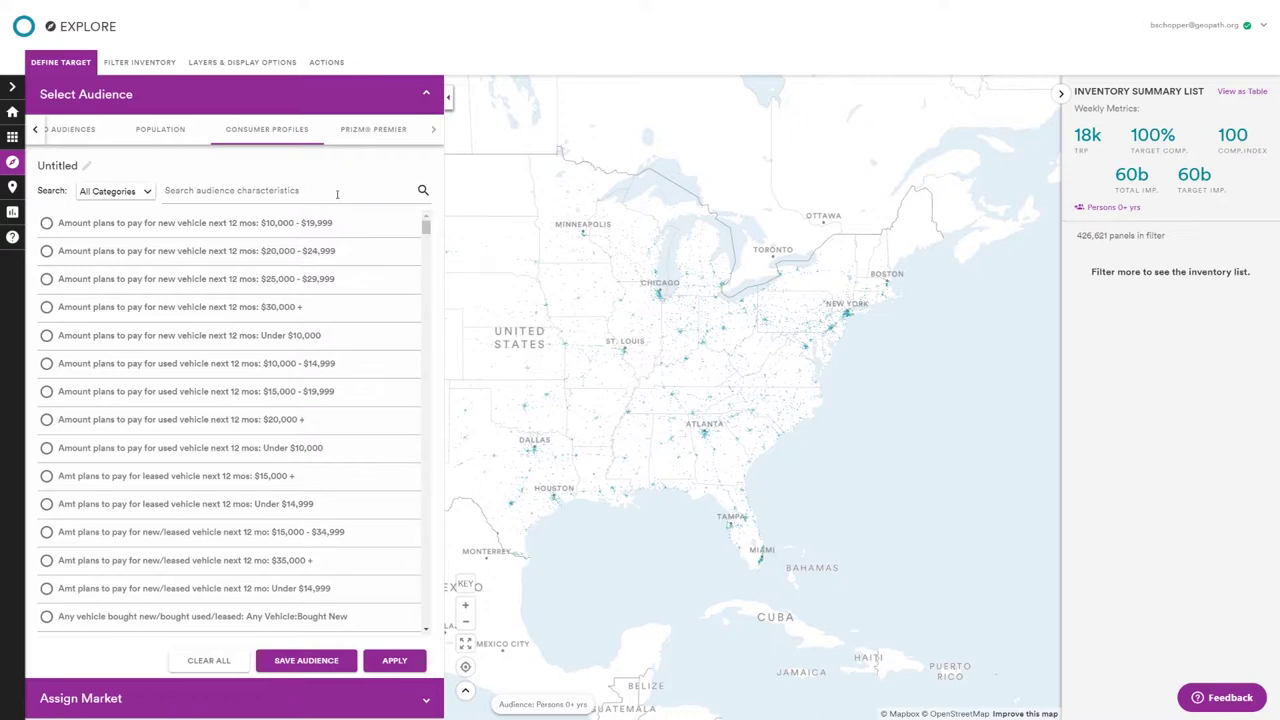
- Close the audience selection and examine the list of inventory filter categories with Media Types collapsed
{"action": "left_click", "coordinate": [182, 95]}
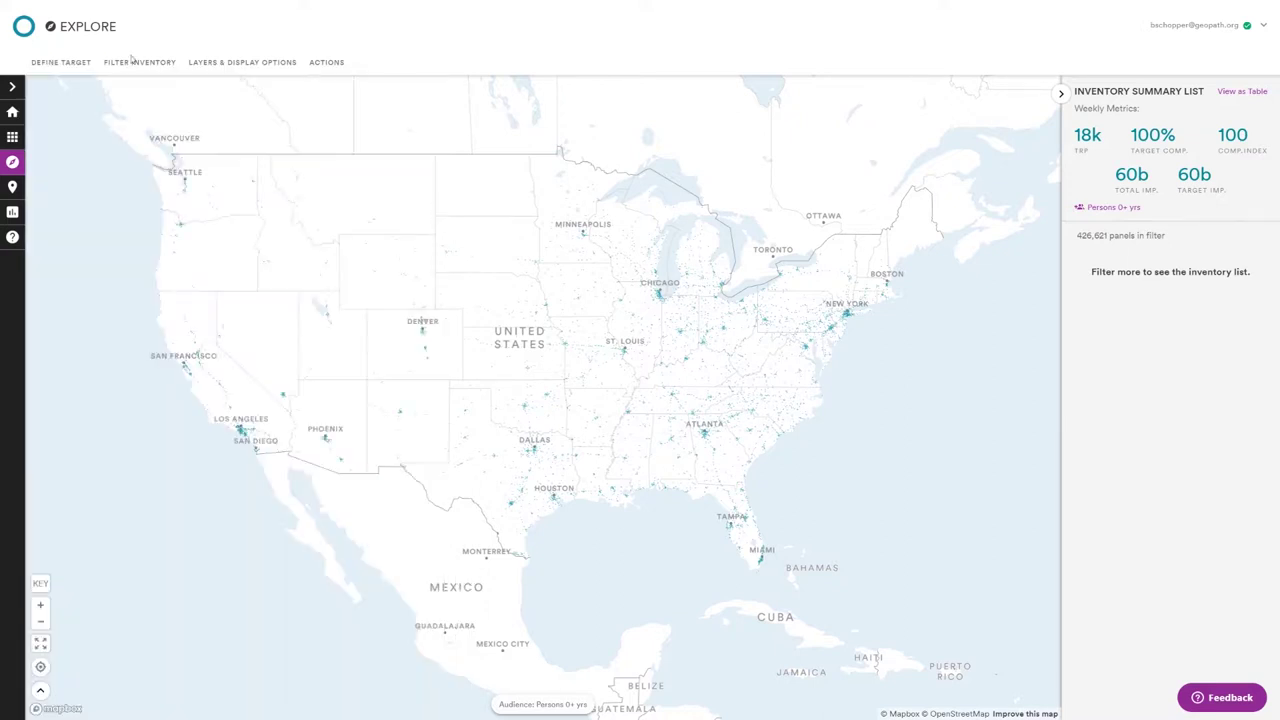
{"action": "left_click", "coordinate": [128, 66]}
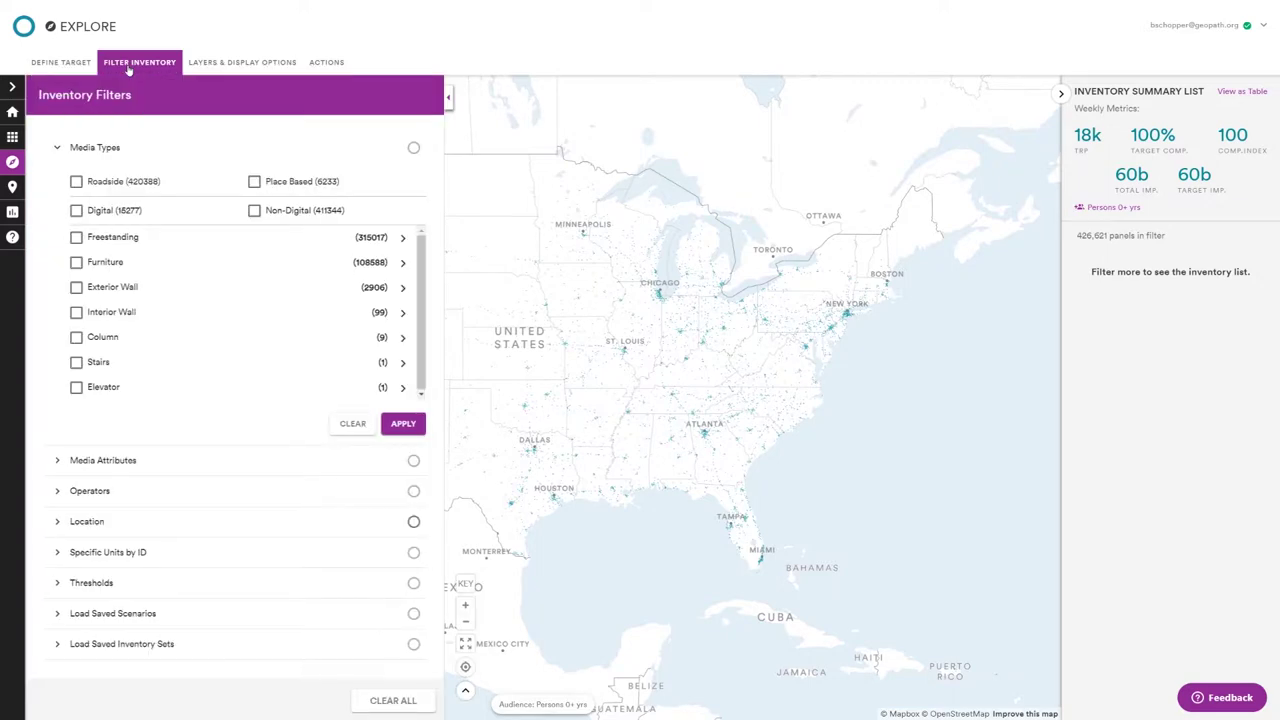
{"action": "left_click", "coordinate": [91, 148]}
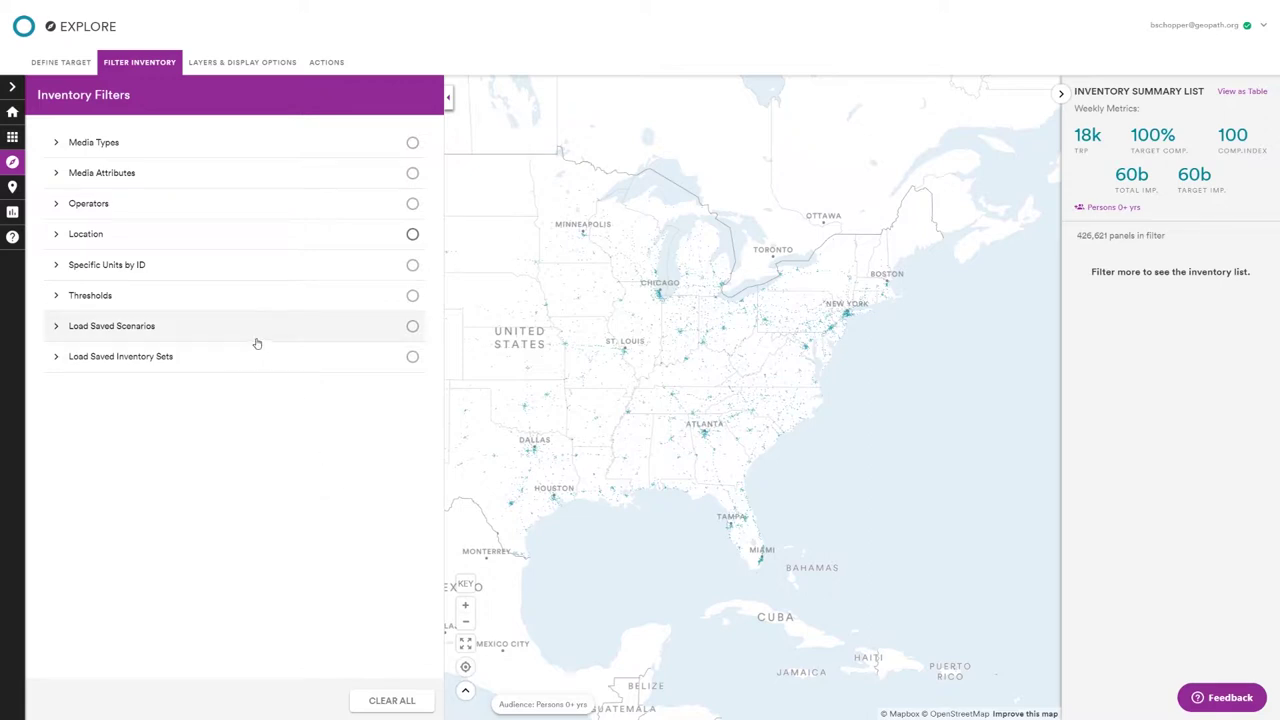
- Examine the Media Types filter's Freestanding formats, including the Non Digital Poster subtypes, and collapse the filter
{"action": "left_click", "coordinate": [140, 147]}
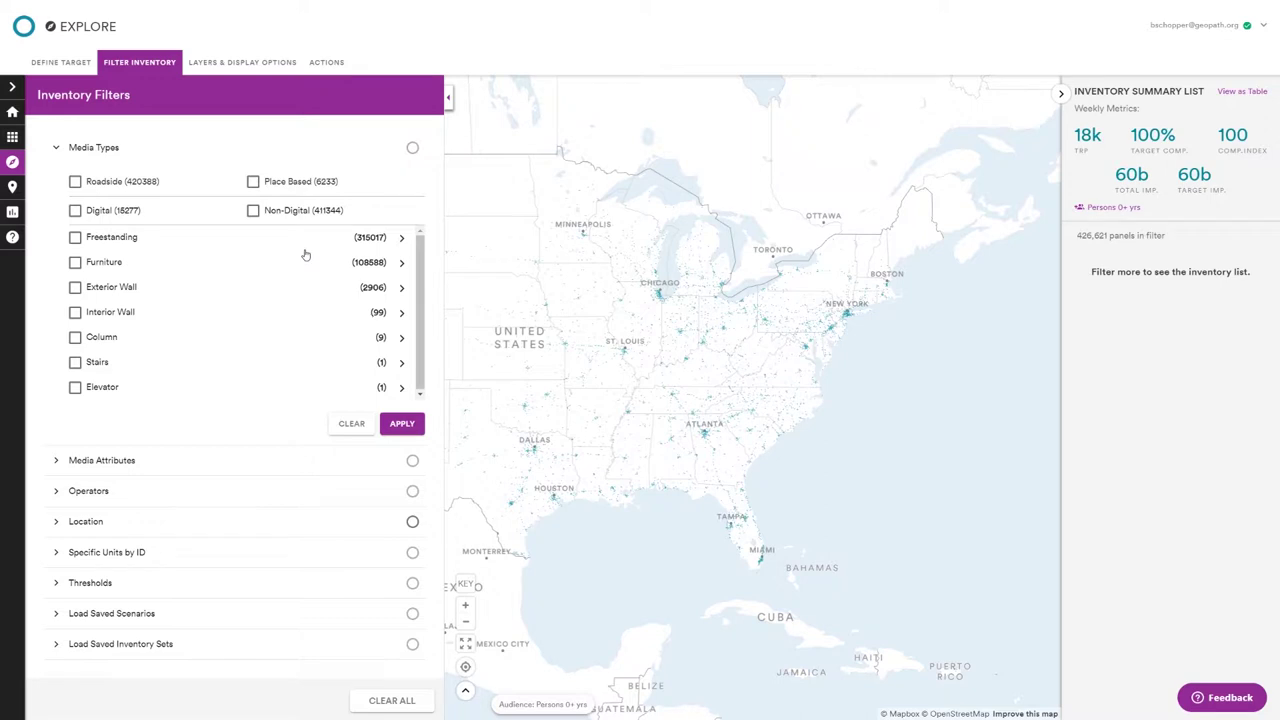
{"action": "left_click", "coordinate": [370, 247]}
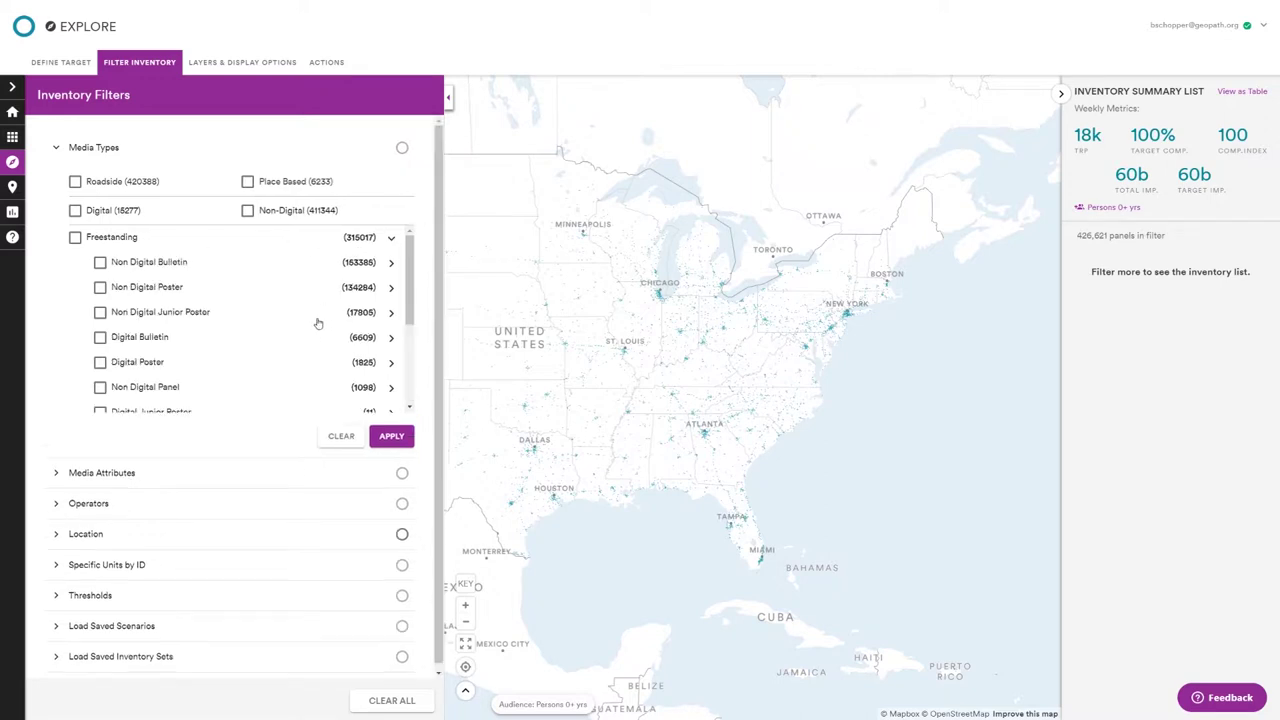
{"action": "left_click", "coordinate": [142, 288]}
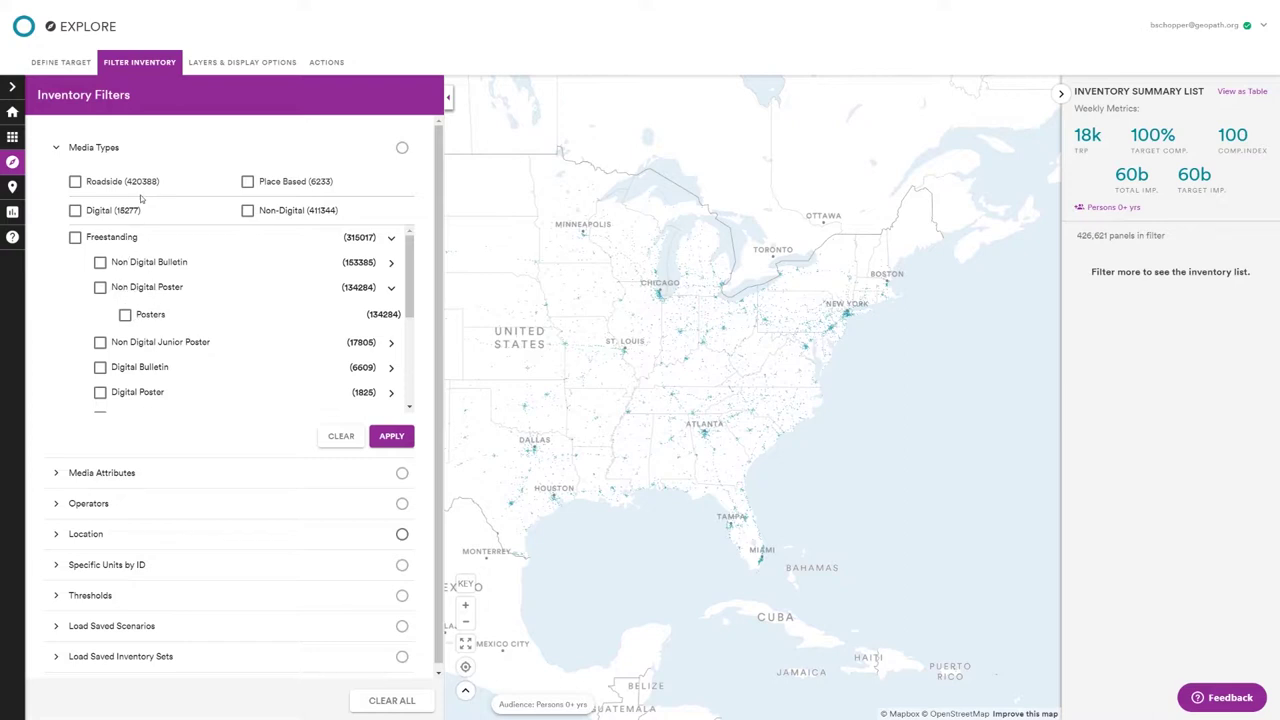
{"action": "left_click", "coordinate": [365, 238]}
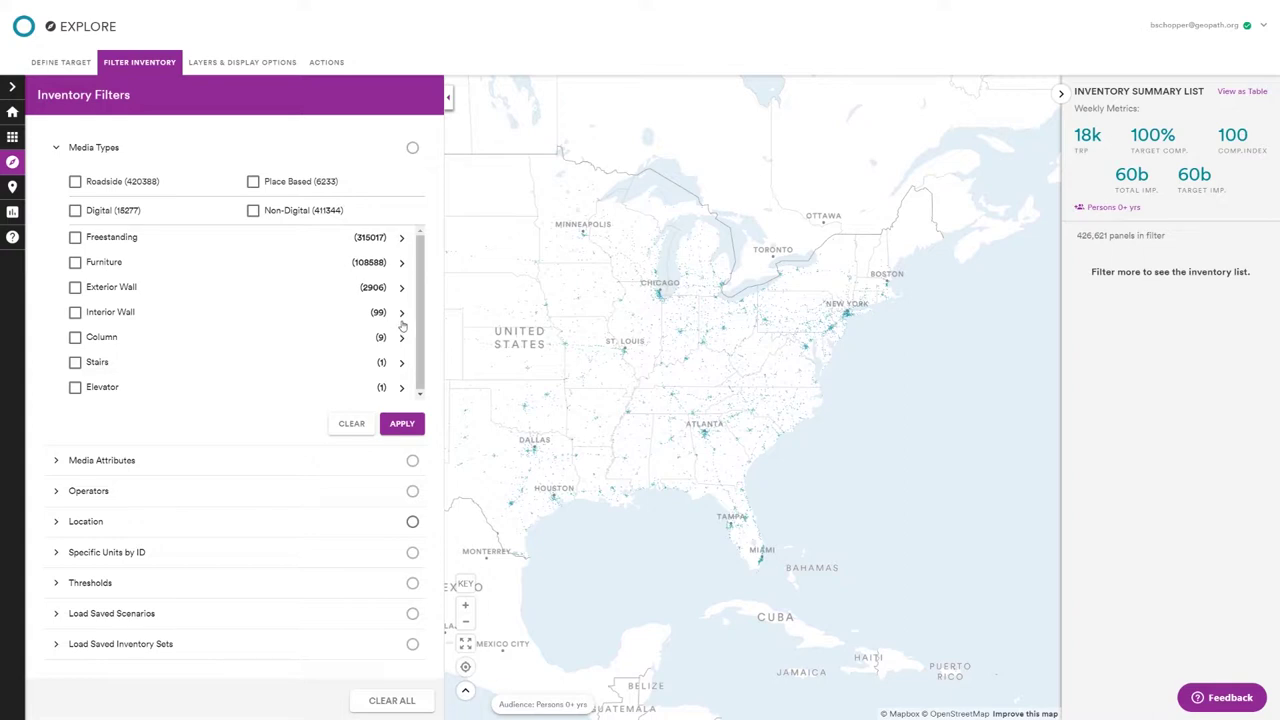
{"action": "left_click", "coordinate": [121, 151]}
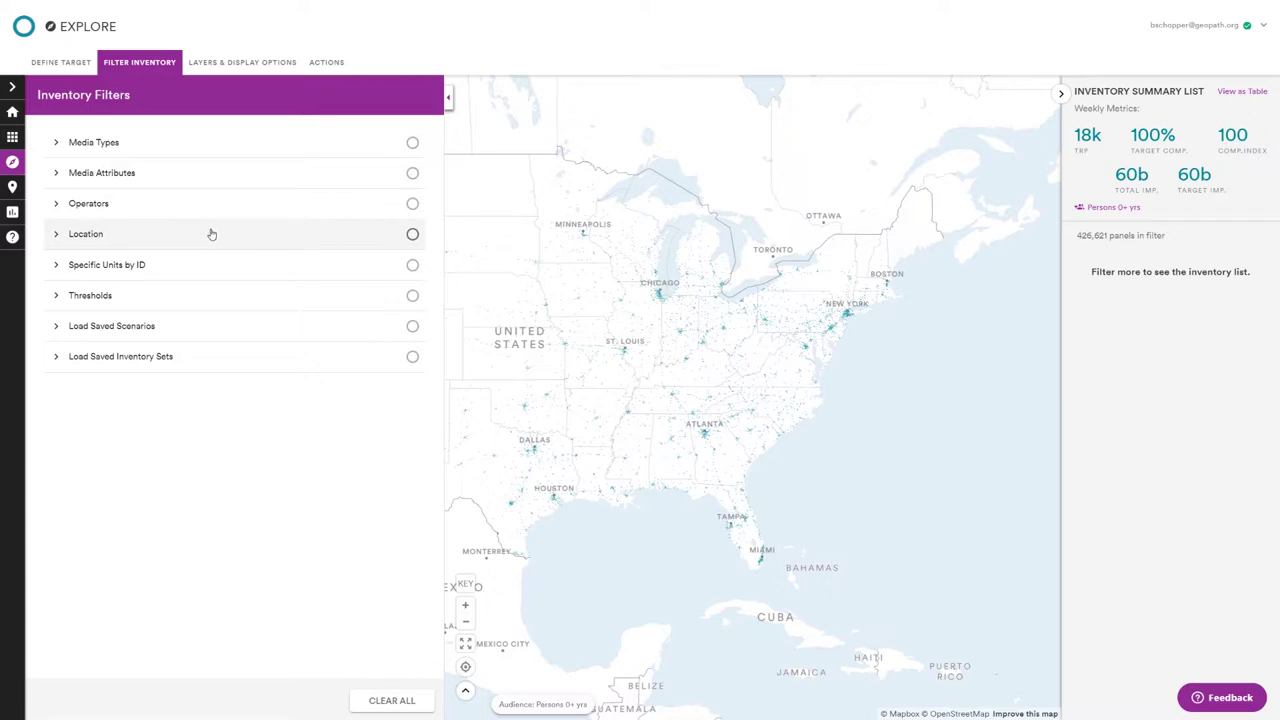
- Look through the Non Digital Panel subtypes under Furniture in the Media Types filter and collapse everything again
{"action": "left_click", "coordinate": [164, 137]}
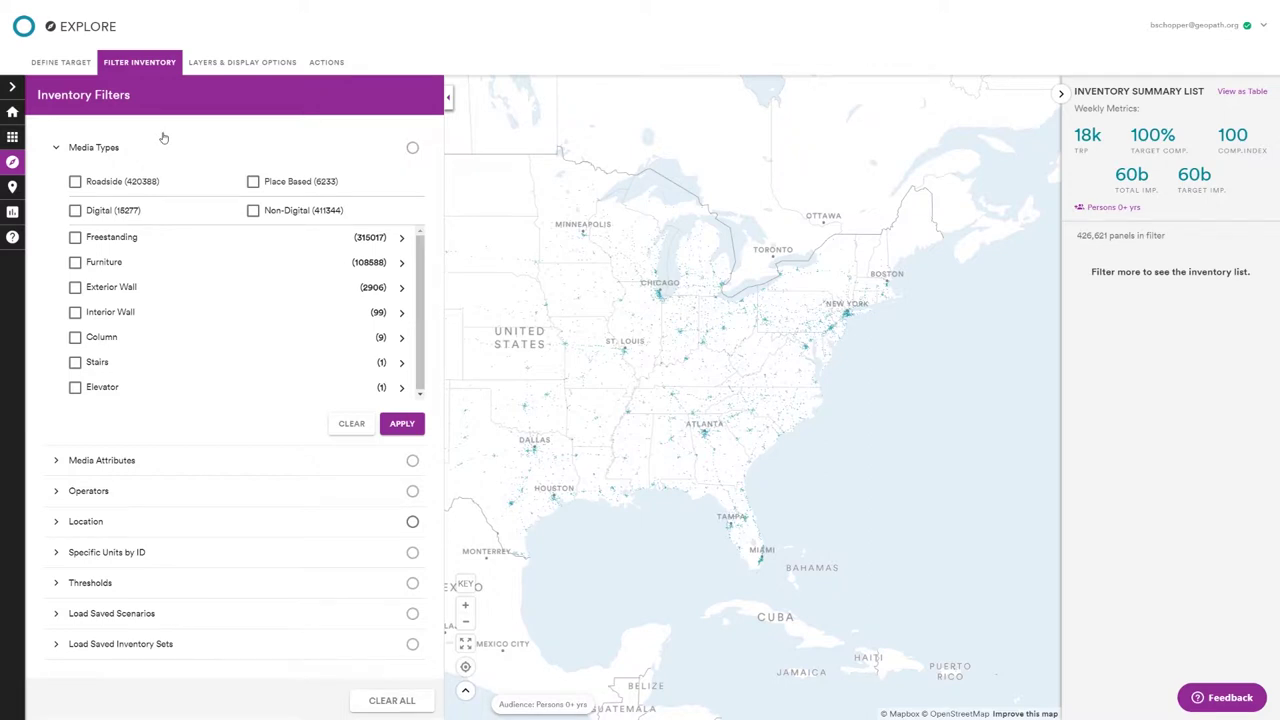
{"action": "left_click", "coordinate": [399, 264]}
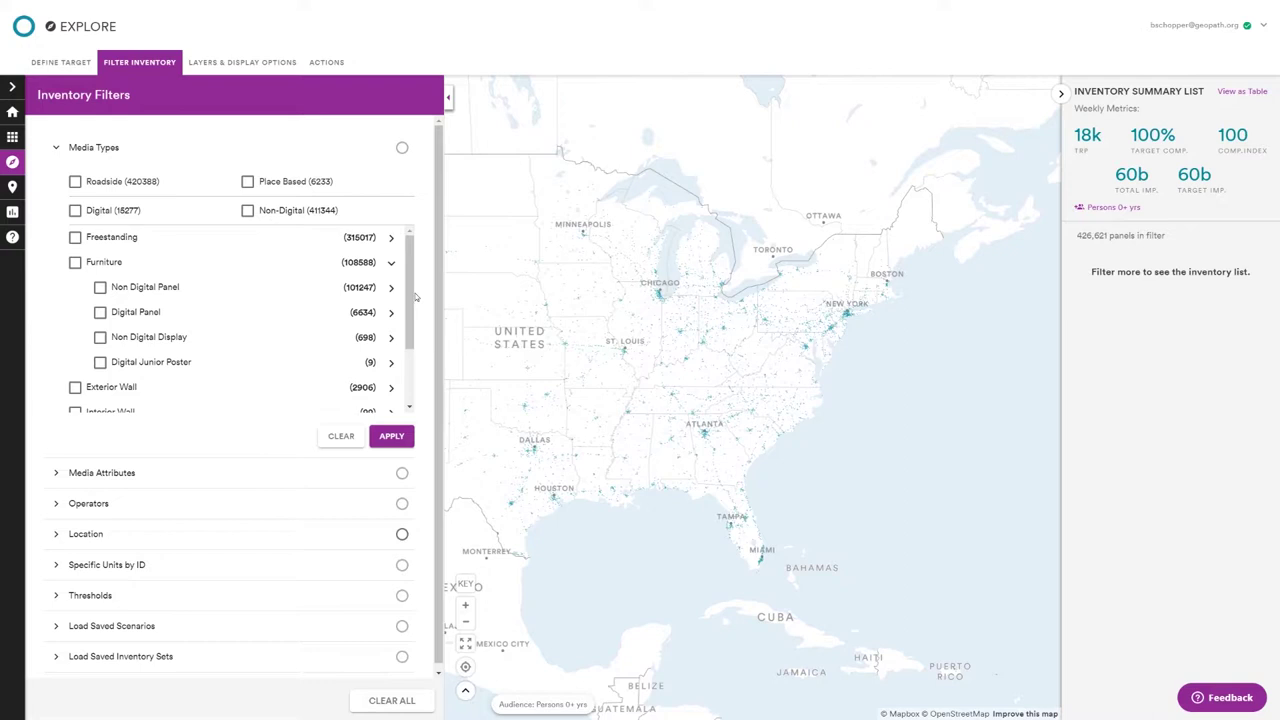
{"action": "left_click", "coordinate": [389, 287]}
{"action": "scroll", "coordinate": [272, 355], "scroll_direction": "down", "scroll_amount": 1}
{"action": "scroll", "coordinate": [284, 323], "scroll_direction": "down", "scroll_amount": 2}
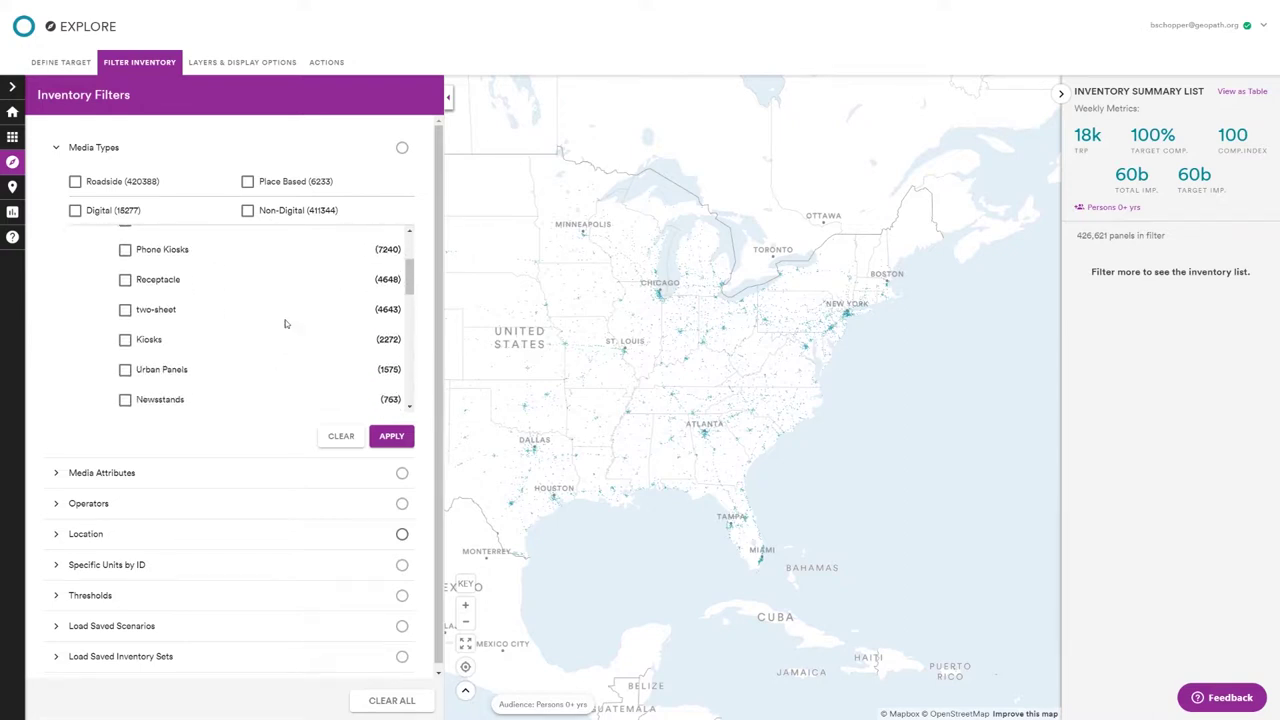
{"action": "scroll", "coordinate": [286, 320], "scroll_direction": "down", "scroll_amount": 4}
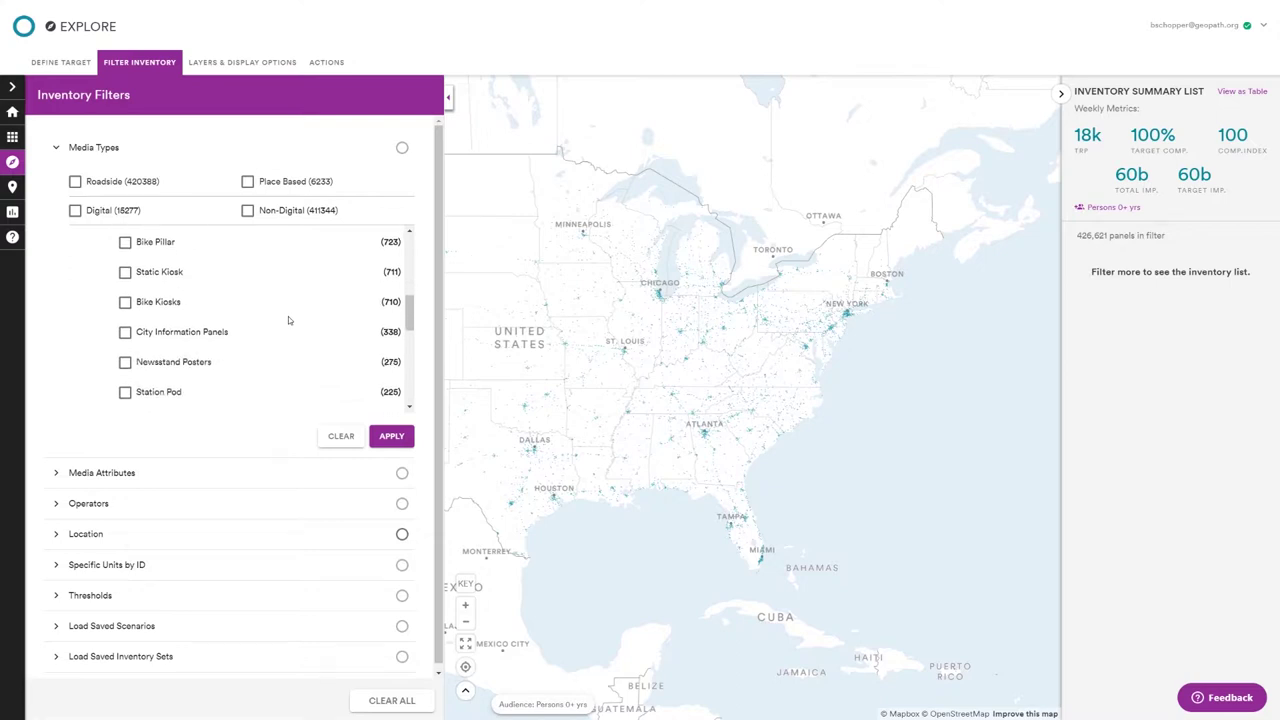
{"action": "scroll", "coordinate": [290, 322], "scroll_direction": "down", "scroll_amount": 2}
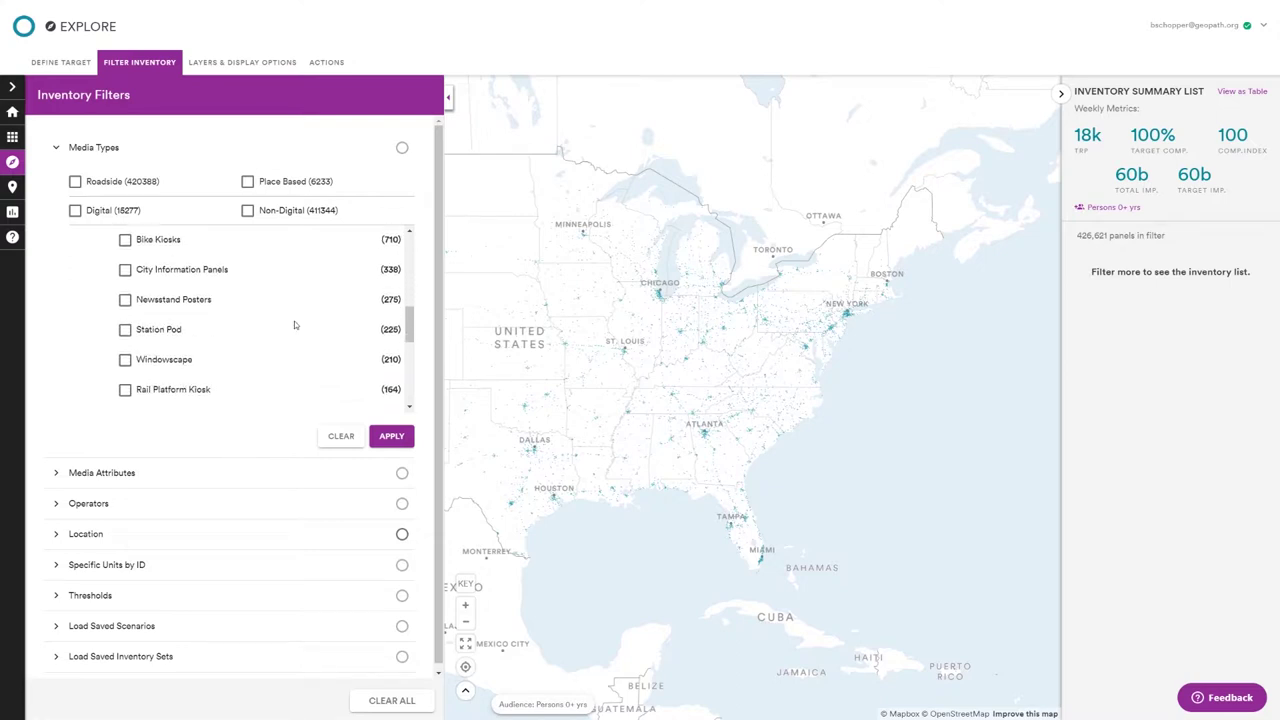
{"action": "scroll", "coordinate": [295, 330], "scroll_direction": "down", "scroll_amount": 2}
{"action": "scroll", "coordinate": [295, 332], "scroll_direction": "down", "scroll_amount": 2}
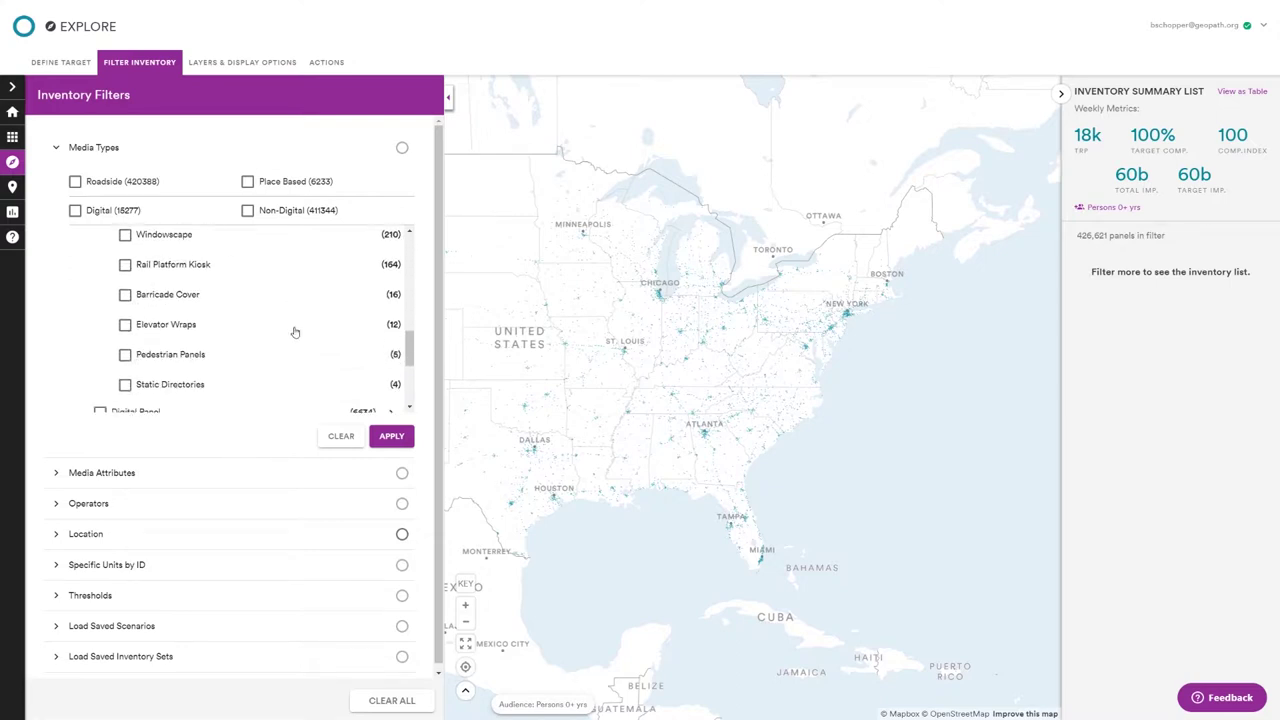
{"action": "scroll", "coordinate": [295, 332], "scroll_direction": "up", "scroll_amount": 10}
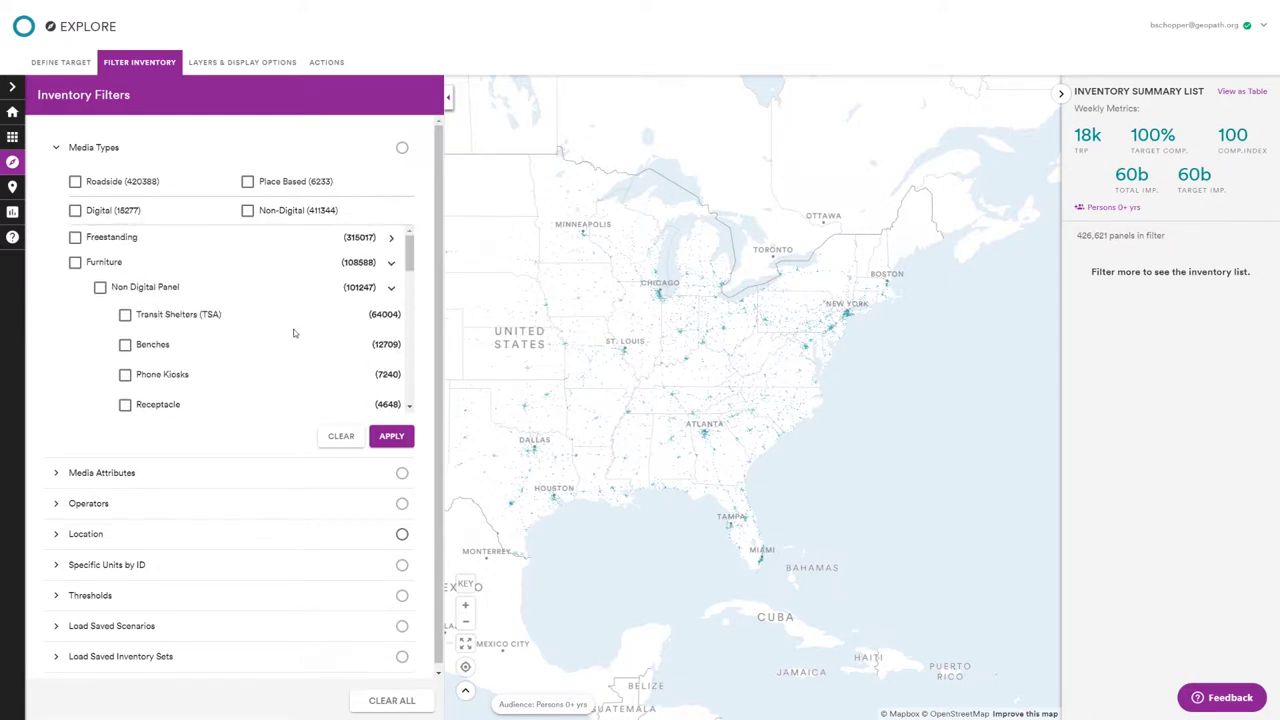
{"action": "left_click", "coordinate": [390, 288]}
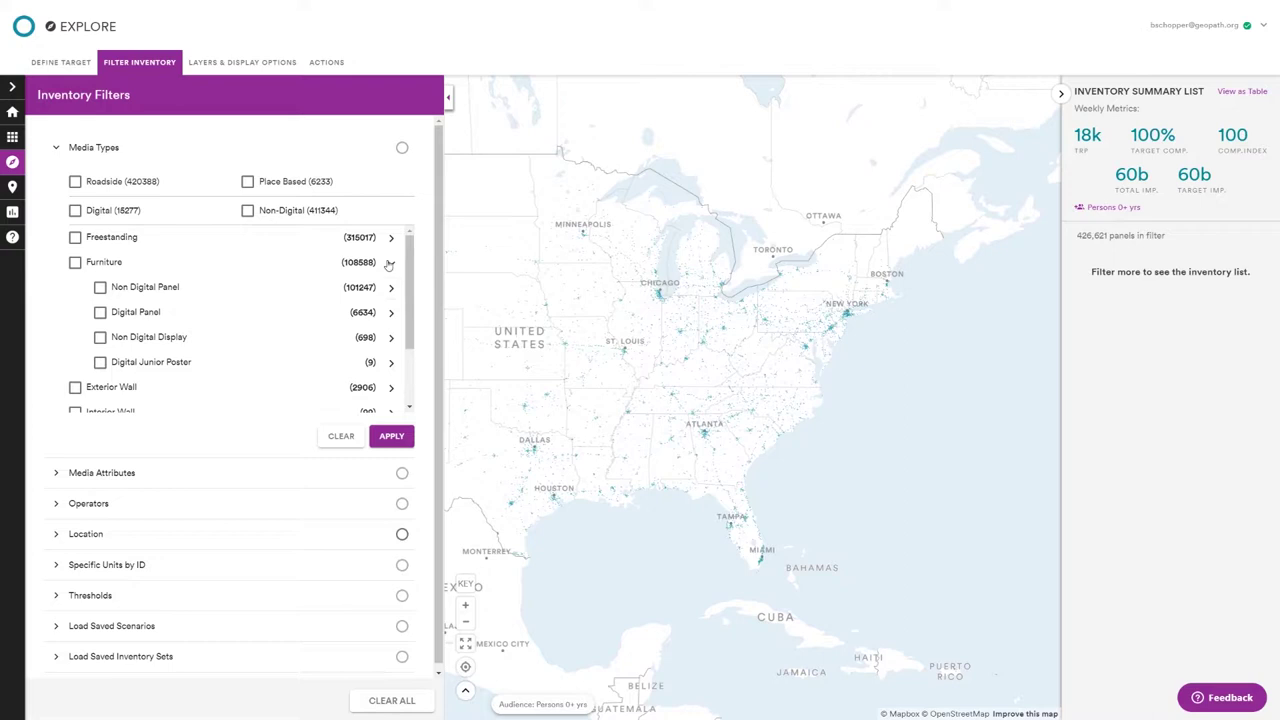
{"action": "left_click", "coordinate": [390, 263]}
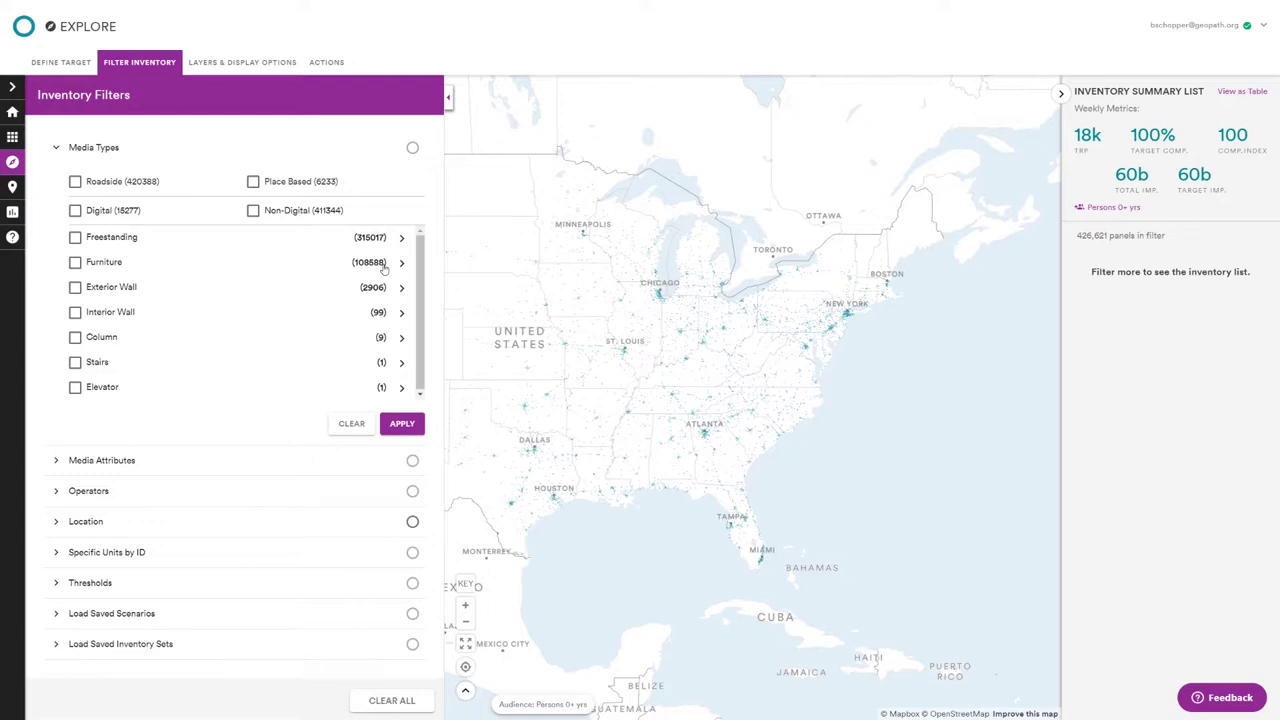
{"action": "left_click", "coordinate": [262, 149]}
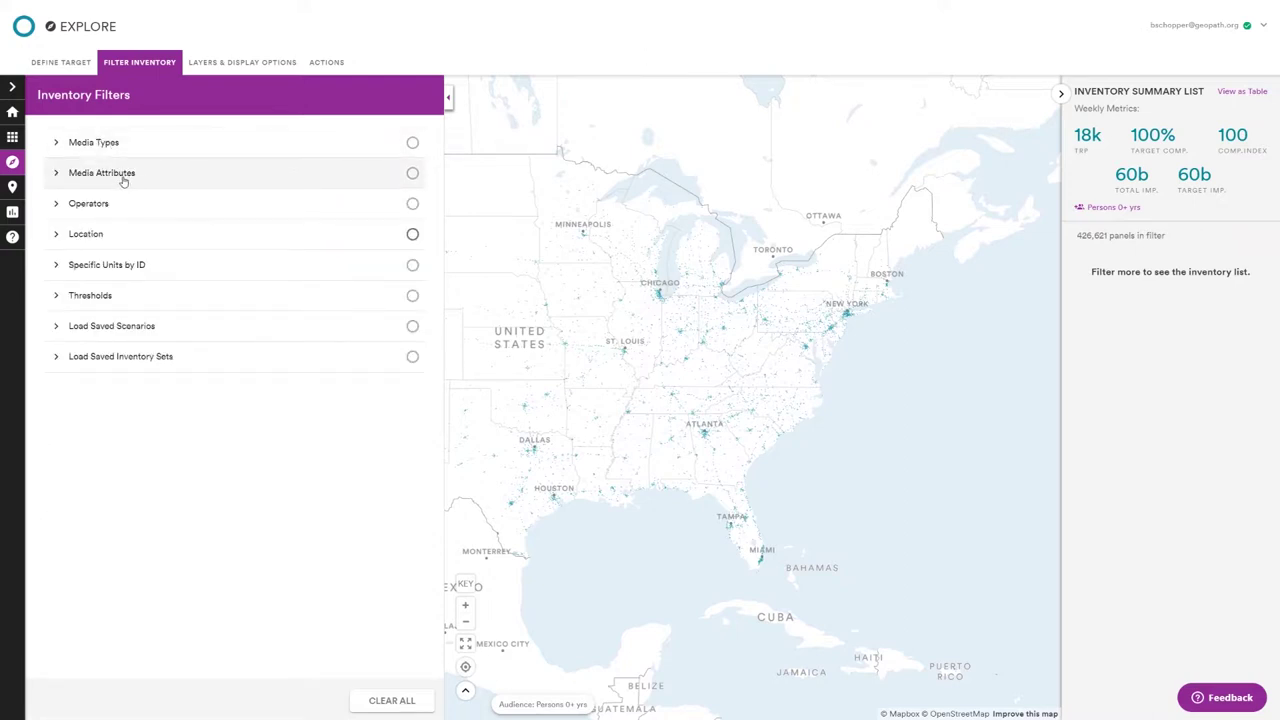
- Examine the Orientation and Panel Size options of the Media Attributes filter and collapse it
{"action": "left_click", "coordinate": [121, 175]}
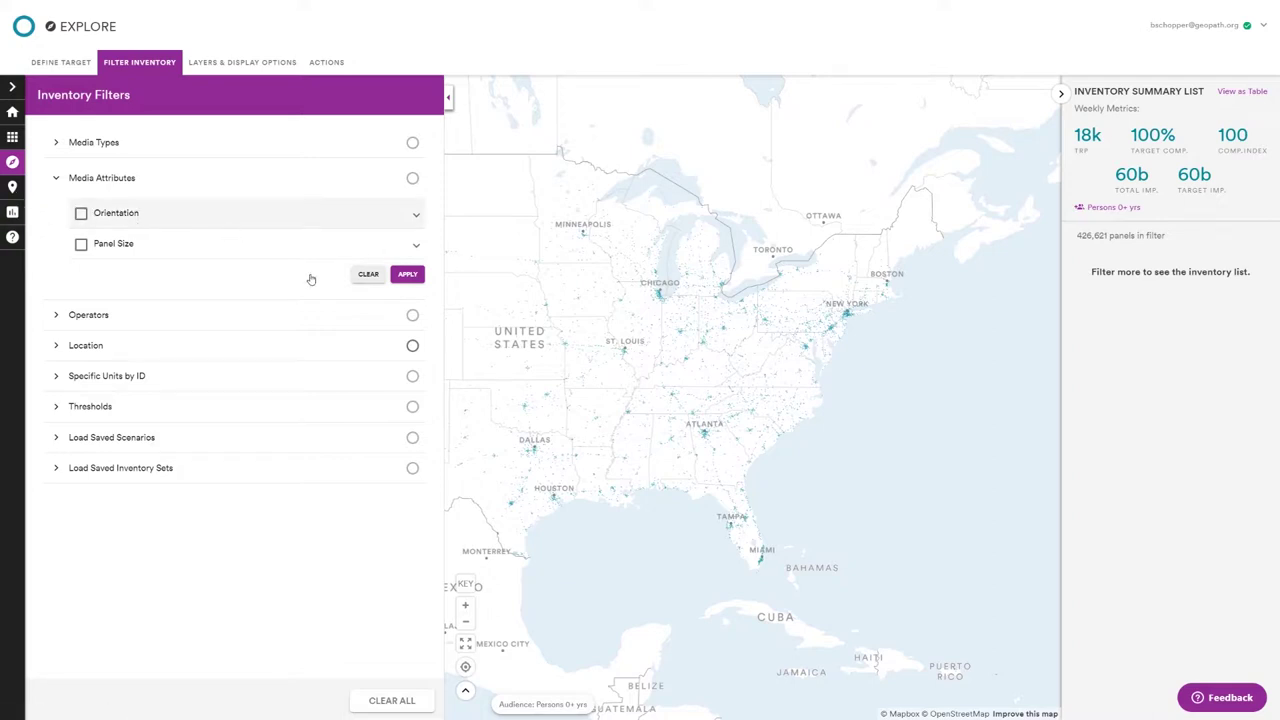
{"action": "left_click", "coordinate": [300, 214]}
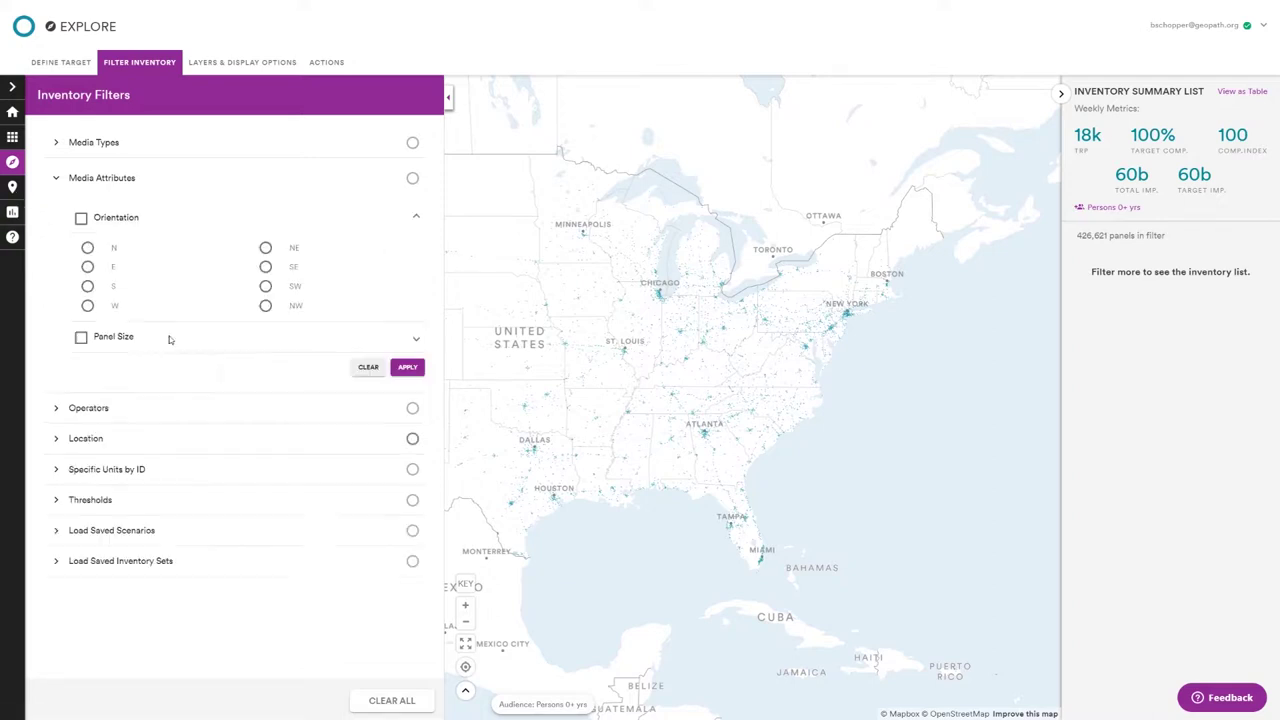
{"action": "left_click", "coordinate": [280, 216]}
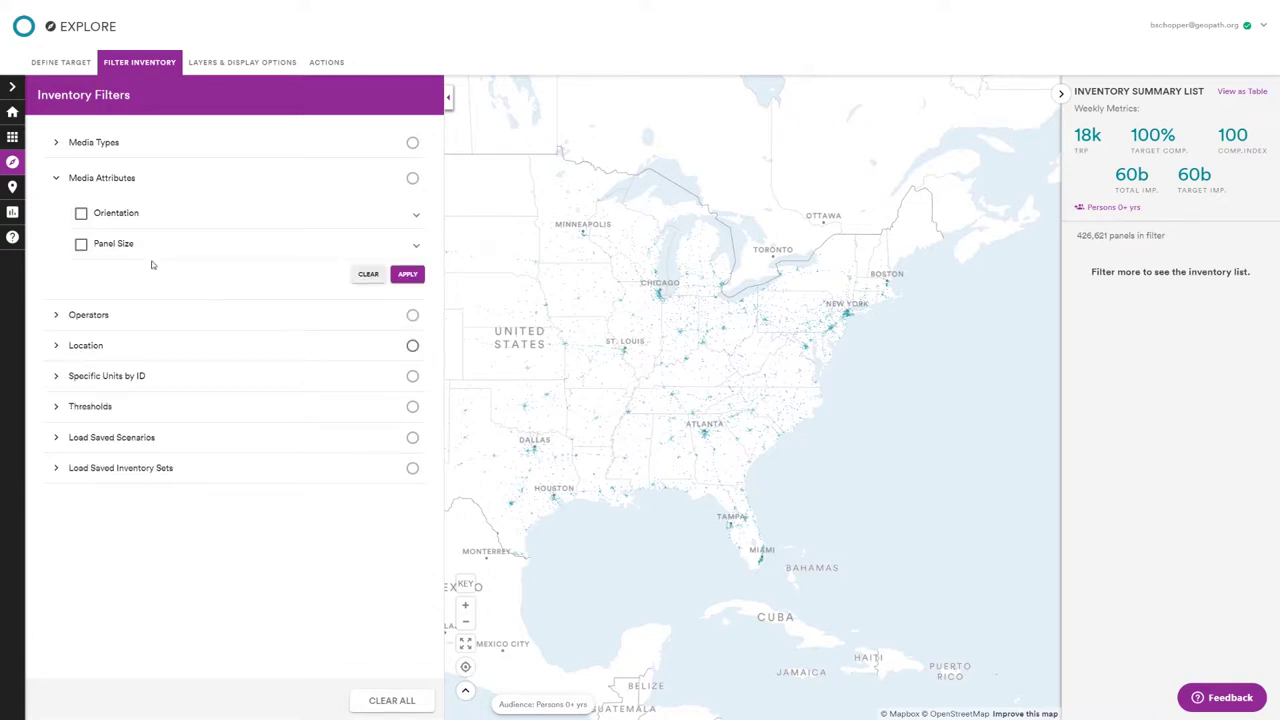
{"action": "left_click", "coordinate": [151, 250]}
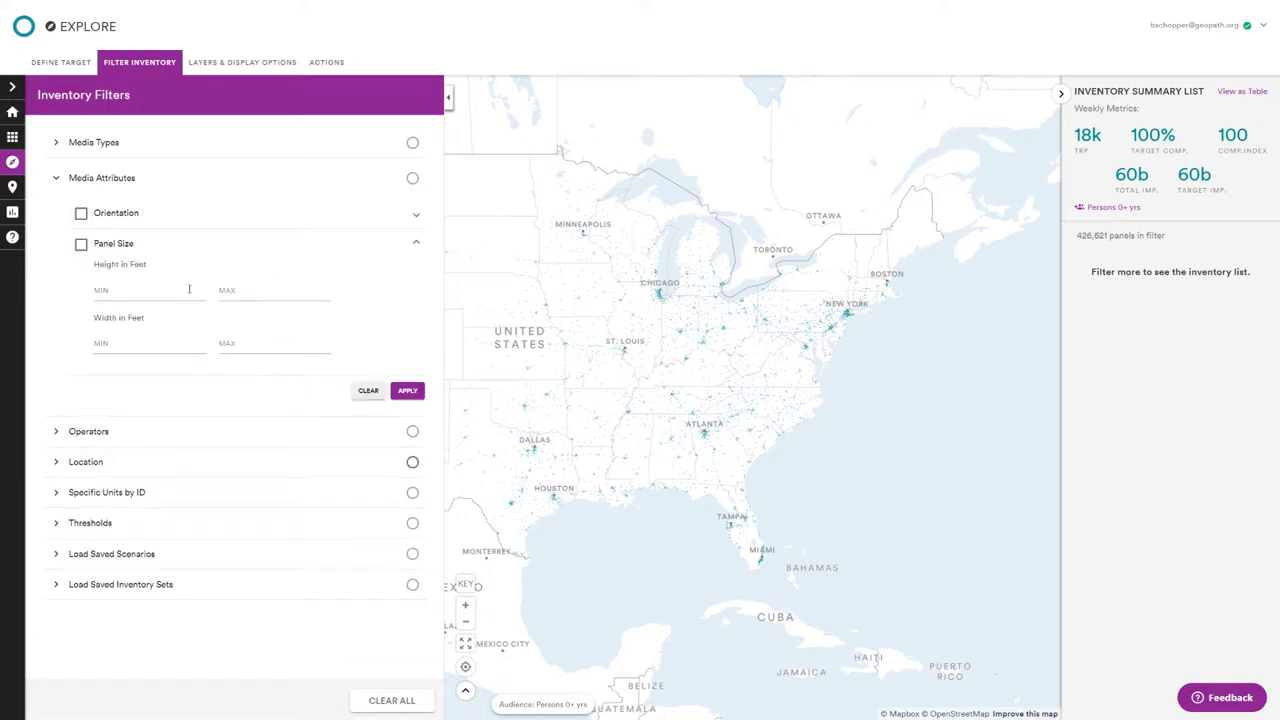
{"action": "left_click", "coordinate": [142, 248]}
{"action": "left_click", "coordinate": [130, 179]}
- Examine the searchable list of media operators in the Operators filter
{"action": "left_click", "coordinate": [137, 215]}
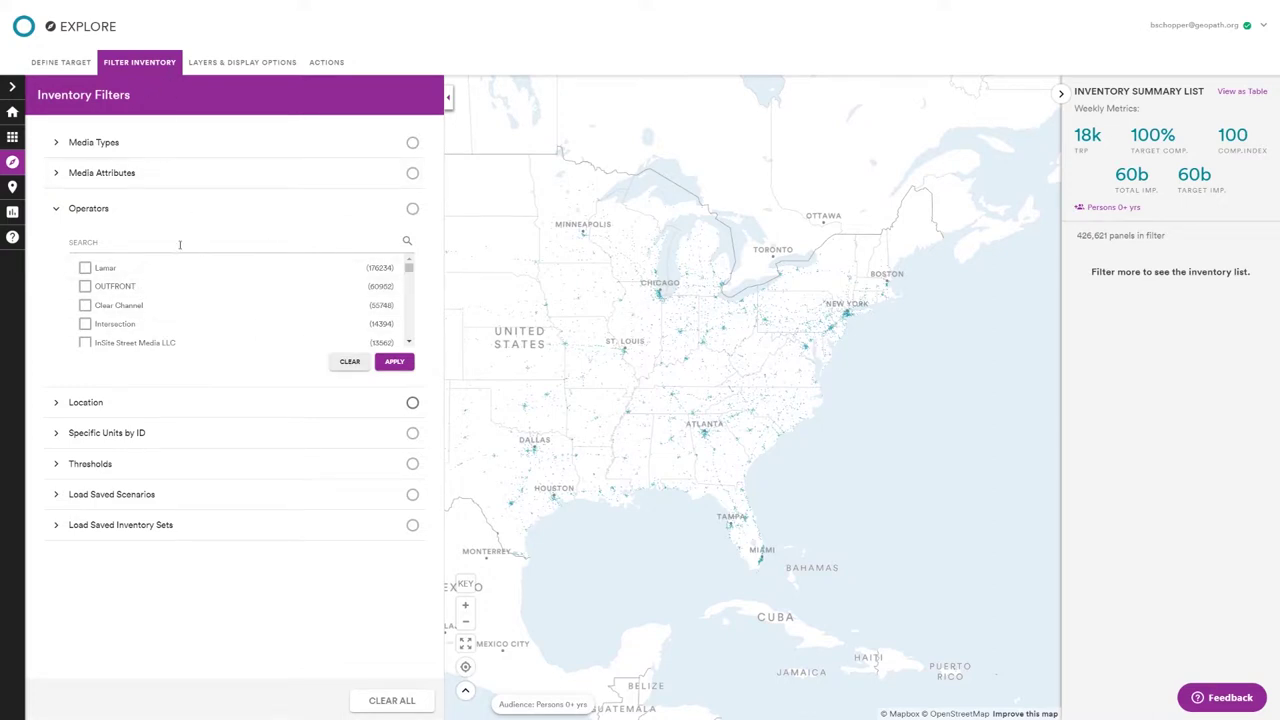
{"action": "left_click", "coordinate": [156, 212]}
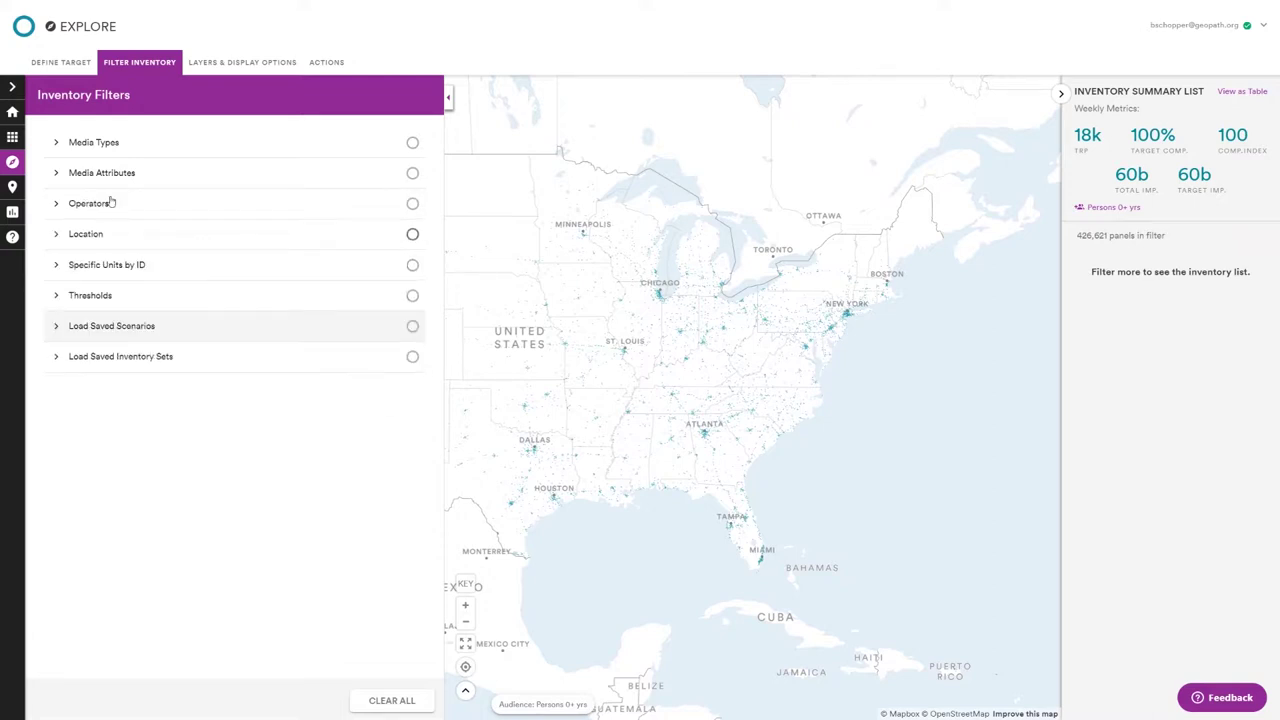
{"action": "left_click", "coordinate": [116, 234]}
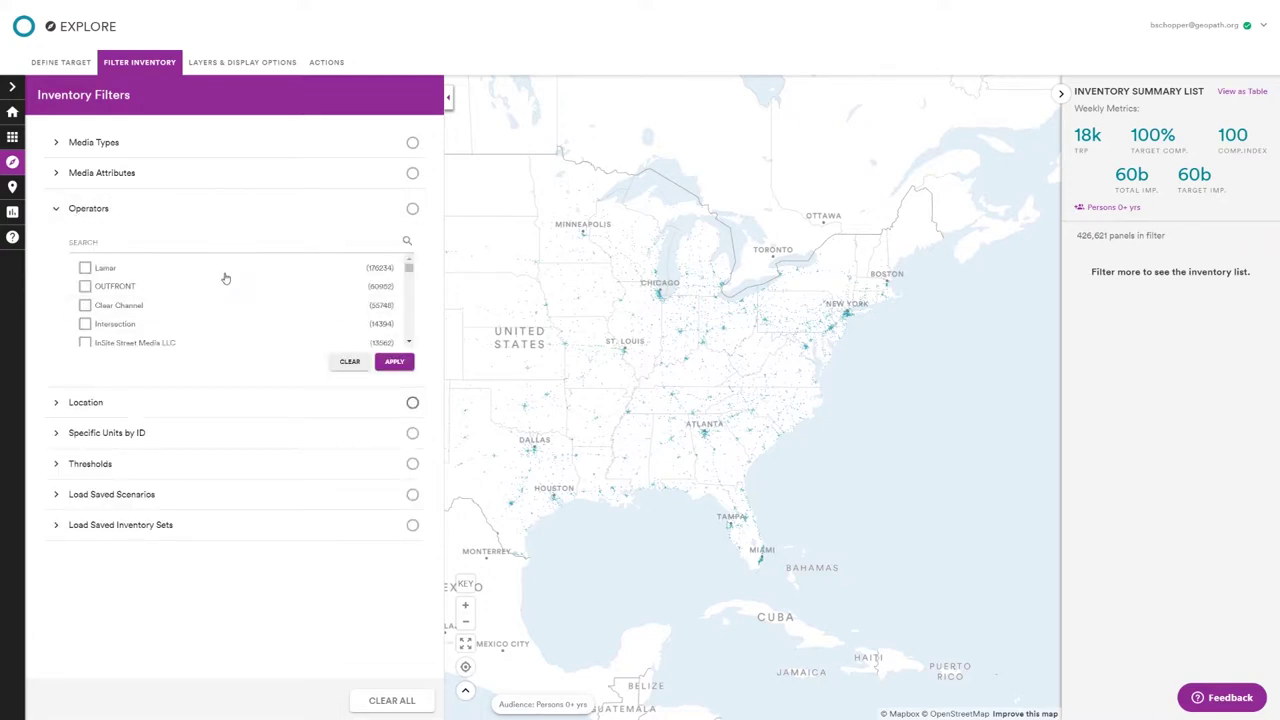
- Search the Location filter's geographies for "king county" and clear the search term
{"action": "left_click", "coordinate": [85, 236]}
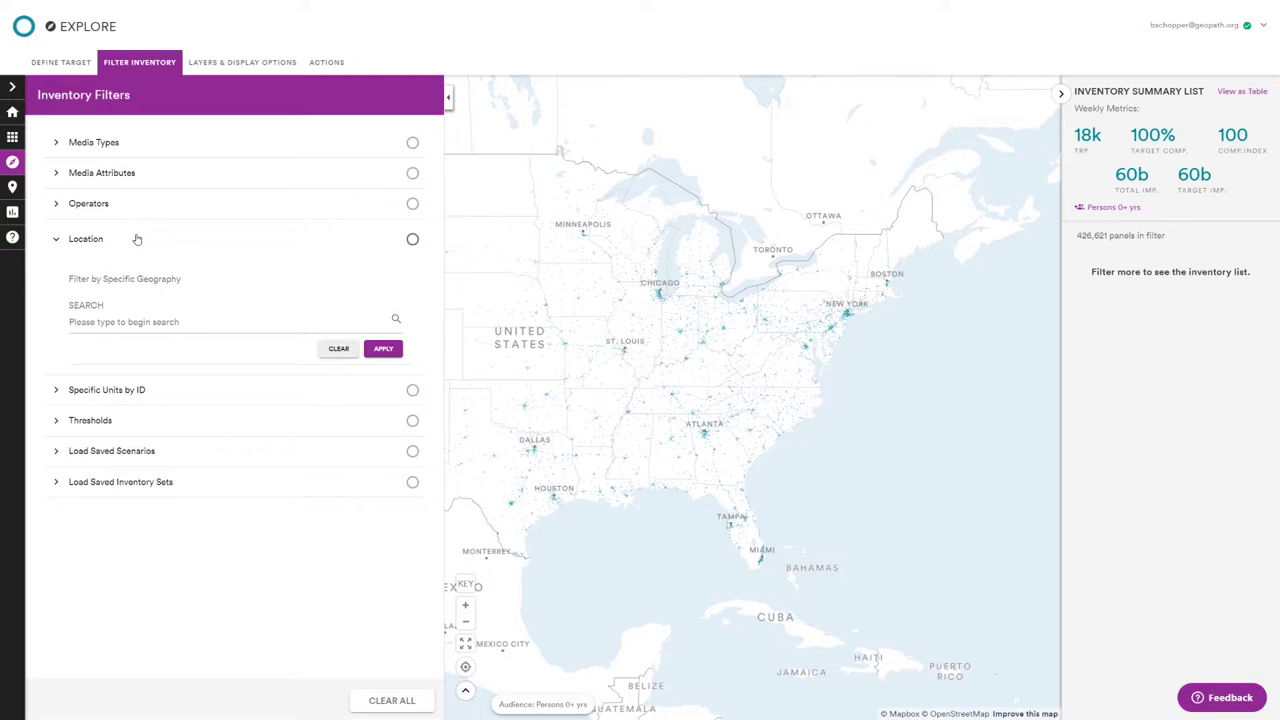
{"action": "left_click", "coordinate": [141, 321]}
{"action": "type", "text": "king country"}
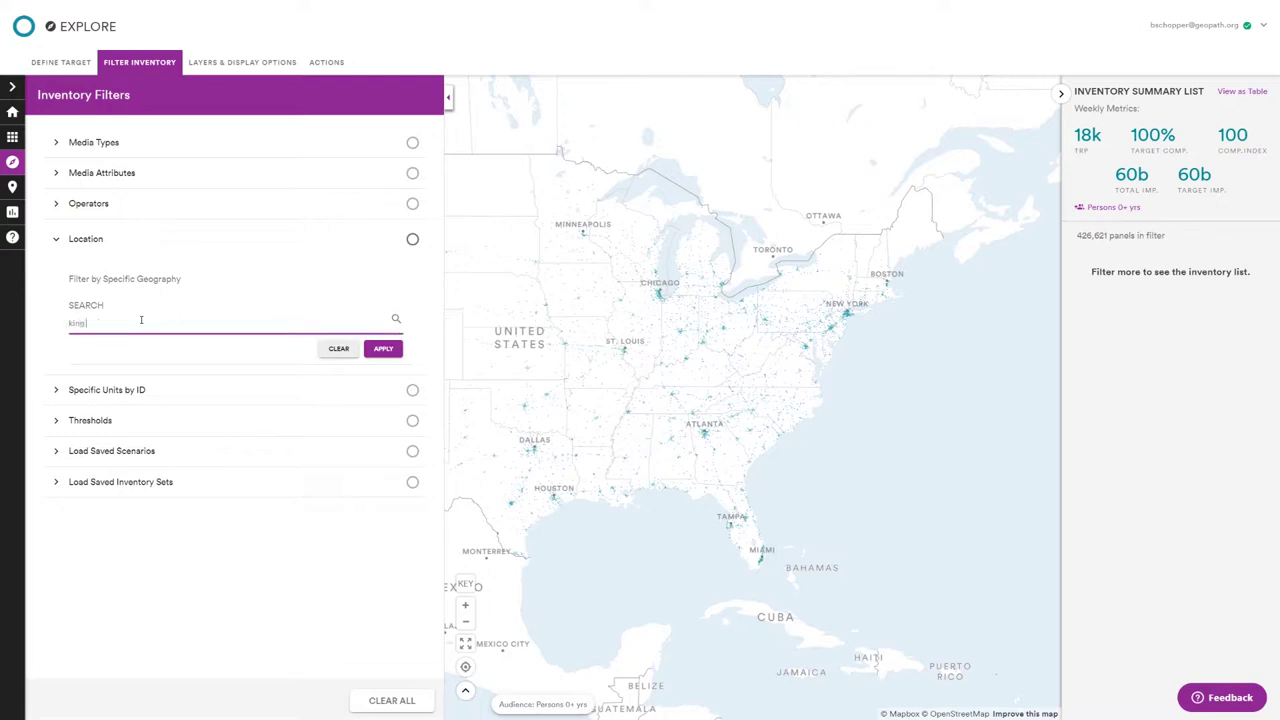
{"action": "key", "text": "BackSpace"}
{"action": "key", "text": "BackSpace"}
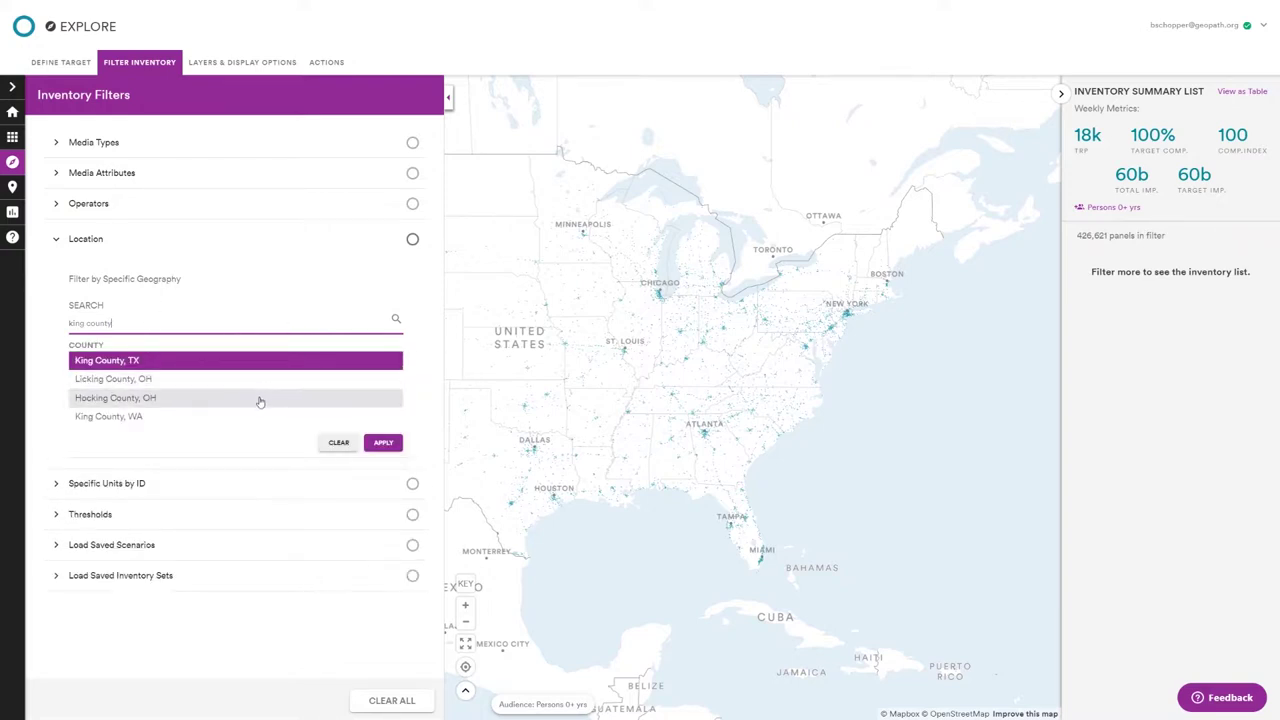
{"action": "triple_click", "coordinate": [95, 323]}
{"action": "key", "text": "BackSpace"}
{"action": "left_click", "coordinate": [424, 296]}
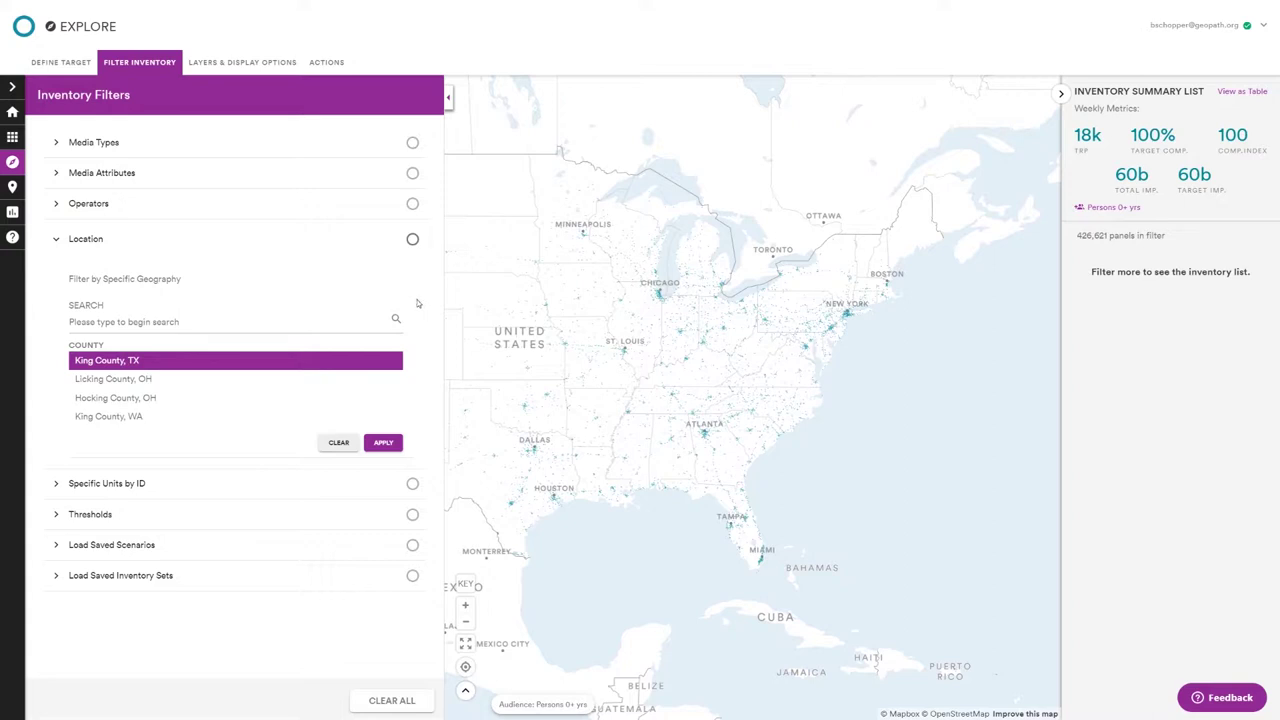
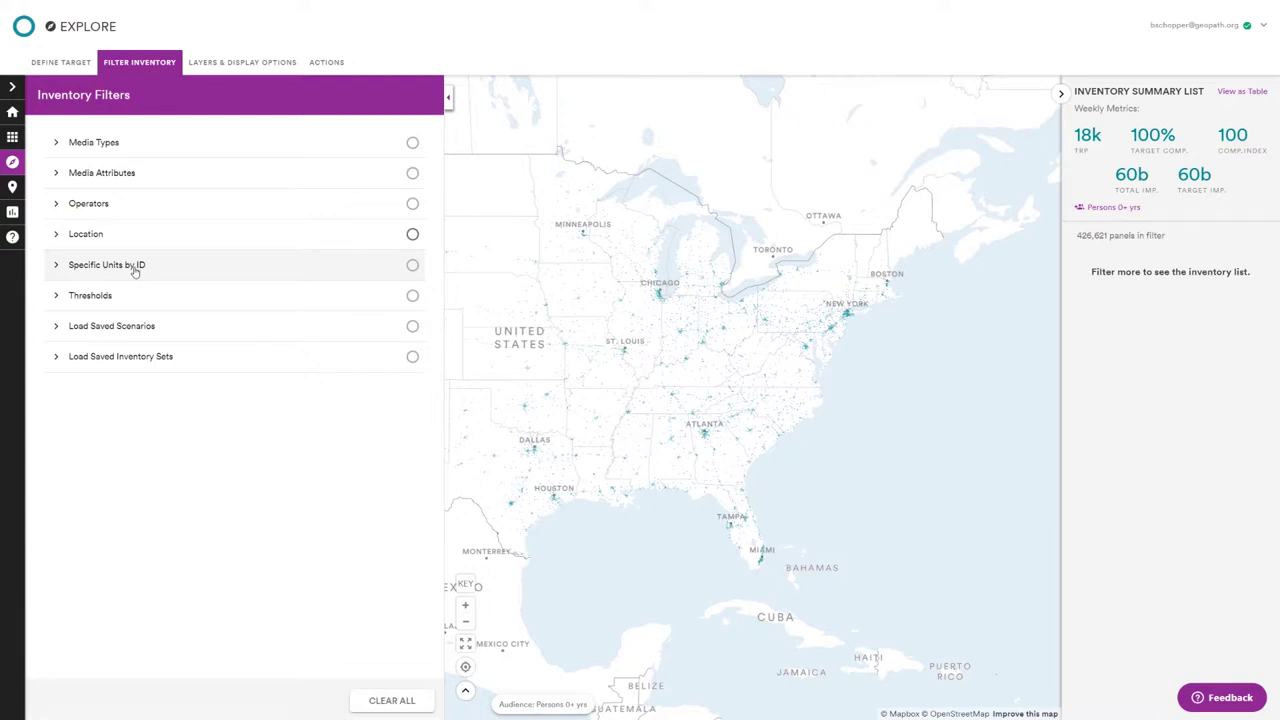
- Examine the ID entry fields of the Specific Units by ID filter and the audience sliders of the Thresholds filter
{"action": "left_click", "coordinate": [134, 269]}
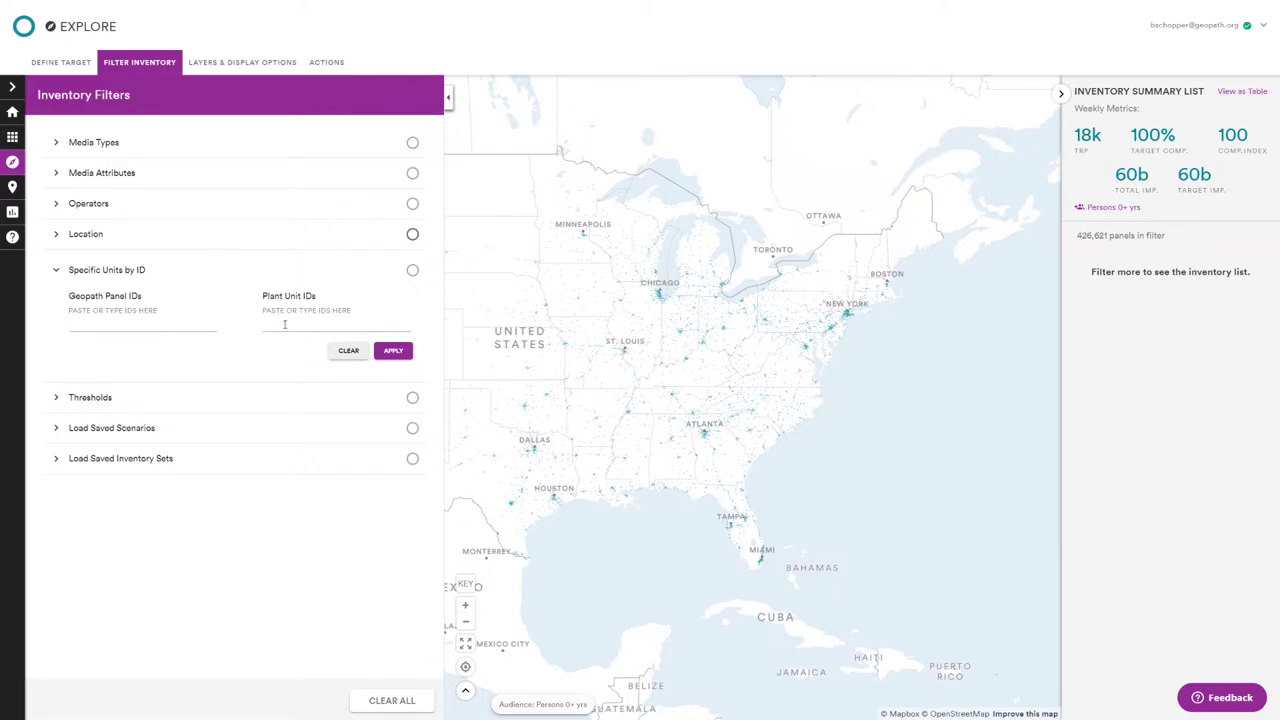
{"action": "left_click", "coordinate": [206, 270]}
{"action": "left_click", "coordinate": [150, 303]}
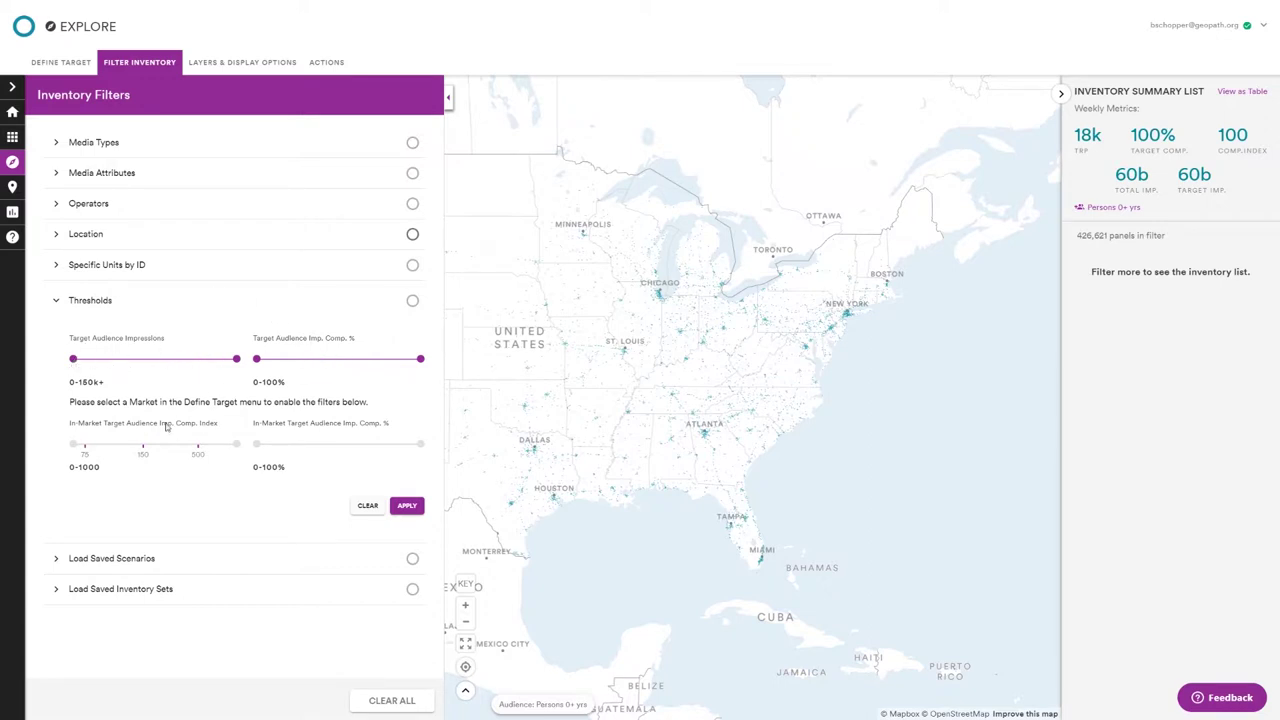
{"action": "left_click", "coordinate": [96, 300]}
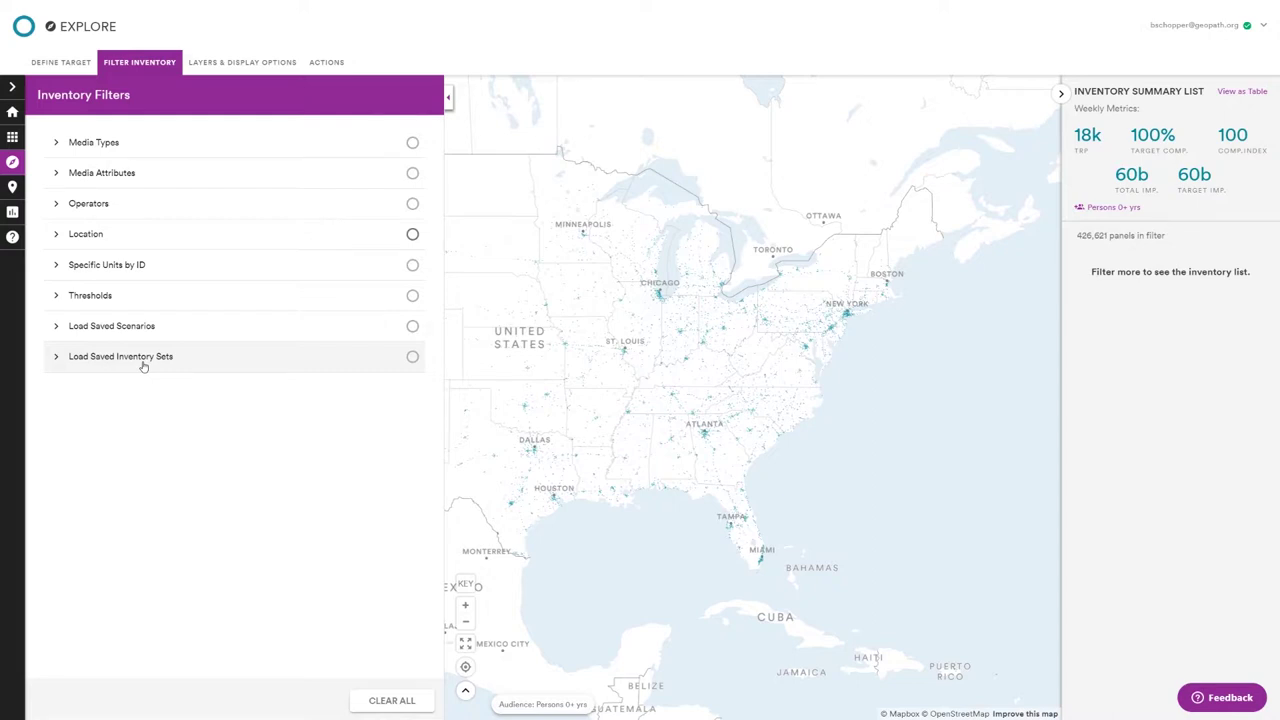
- Close the inventory filters and open the map's Layers and Display Options
{"action": "left_click", "coordinate": [145, 64]}
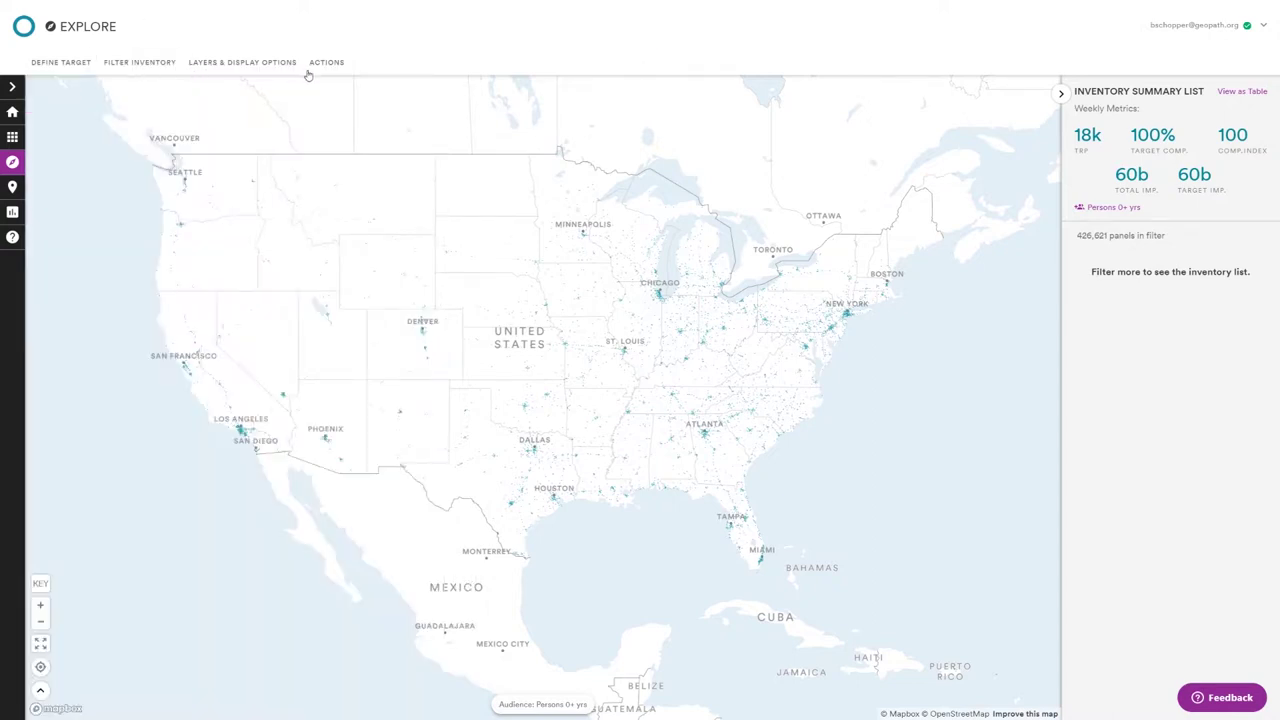
{"action": "left_click", "coordinate": [269, 63]}
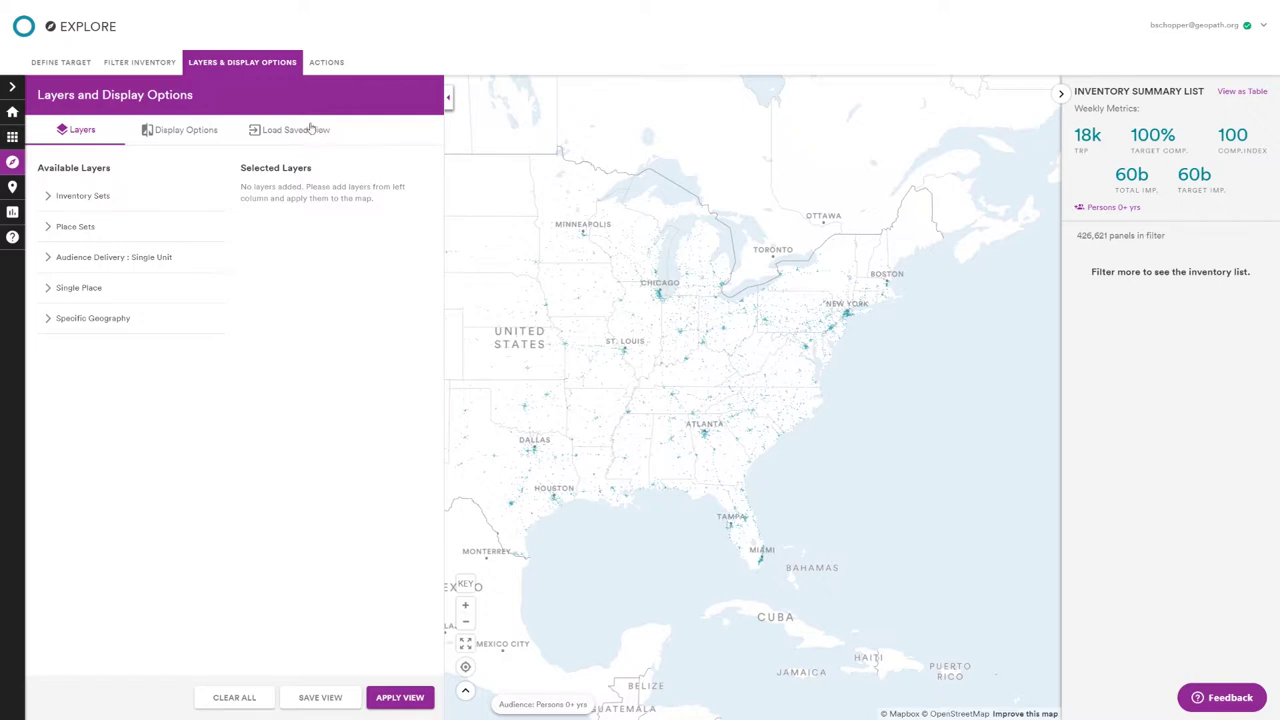
- Examine the Explore map's available actions and its display options, and close the options
{"action": "left_click", "coordinate": [325, 64]}
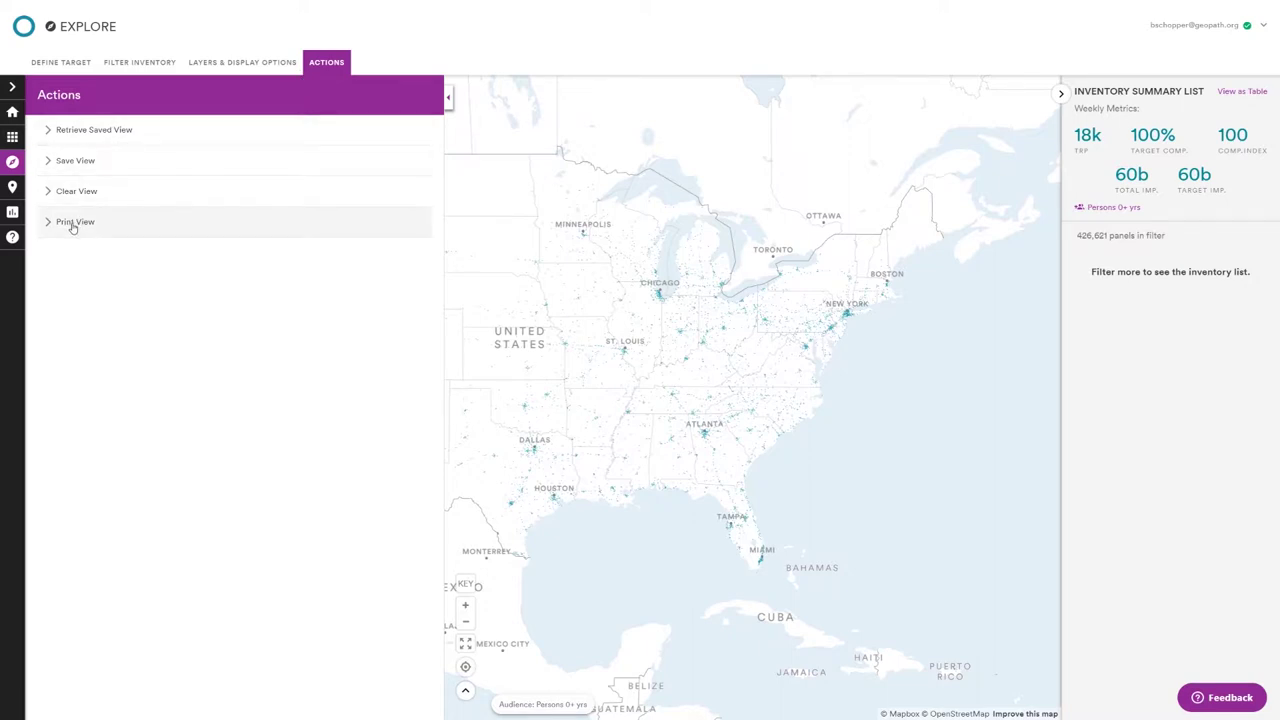
{"action": "left_click", "coordinate": [230, 65]}
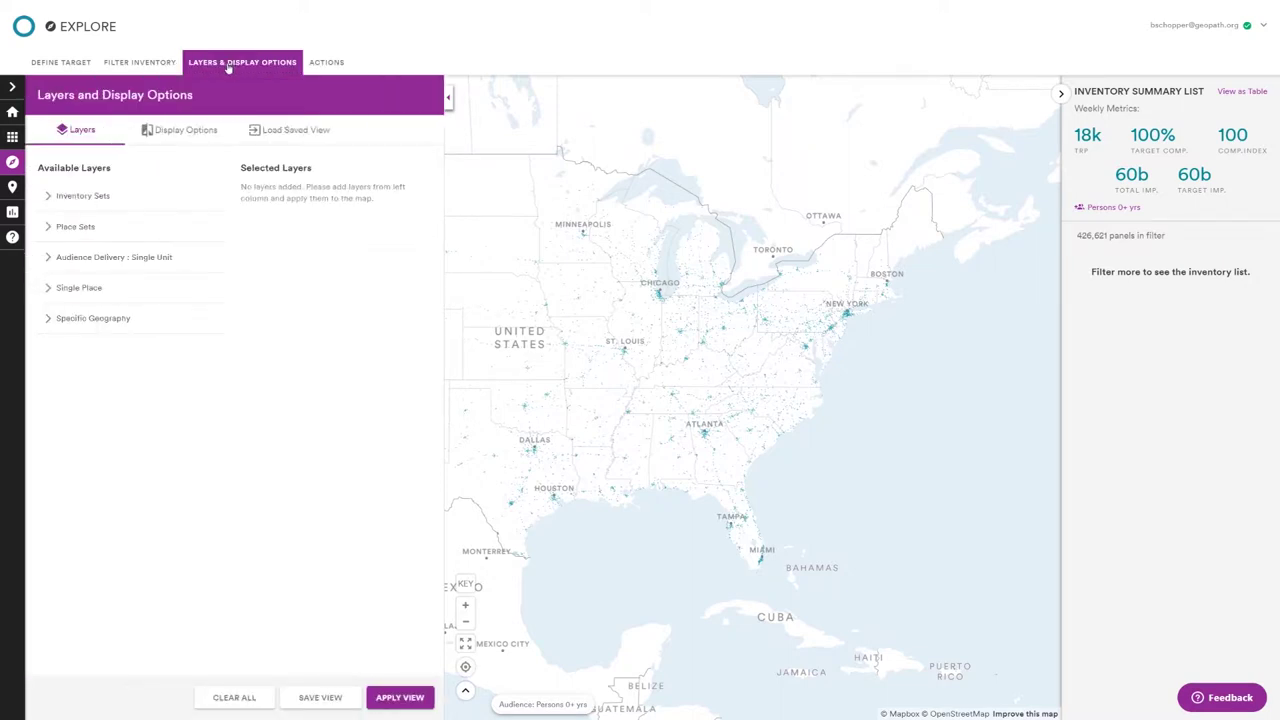
{"action": "left_click", "coordinate": [134, 136]}
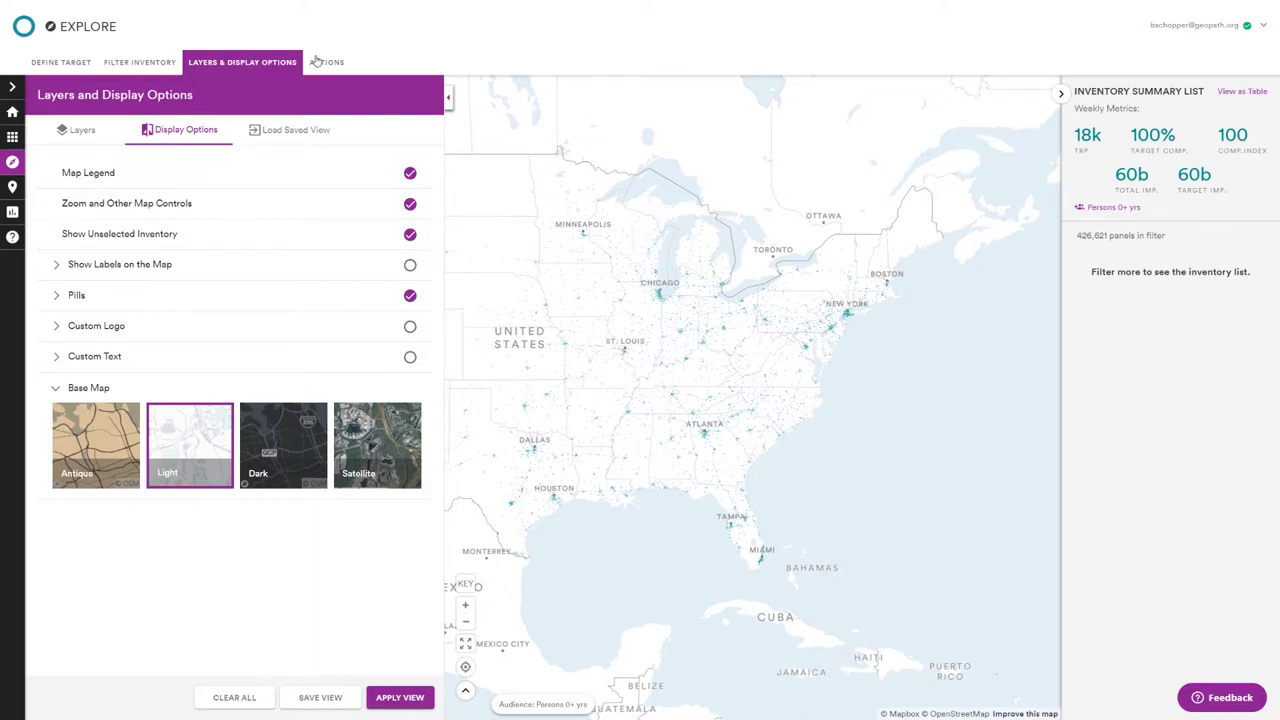
{"action": "left_click", "coordinate": [264, 63]}
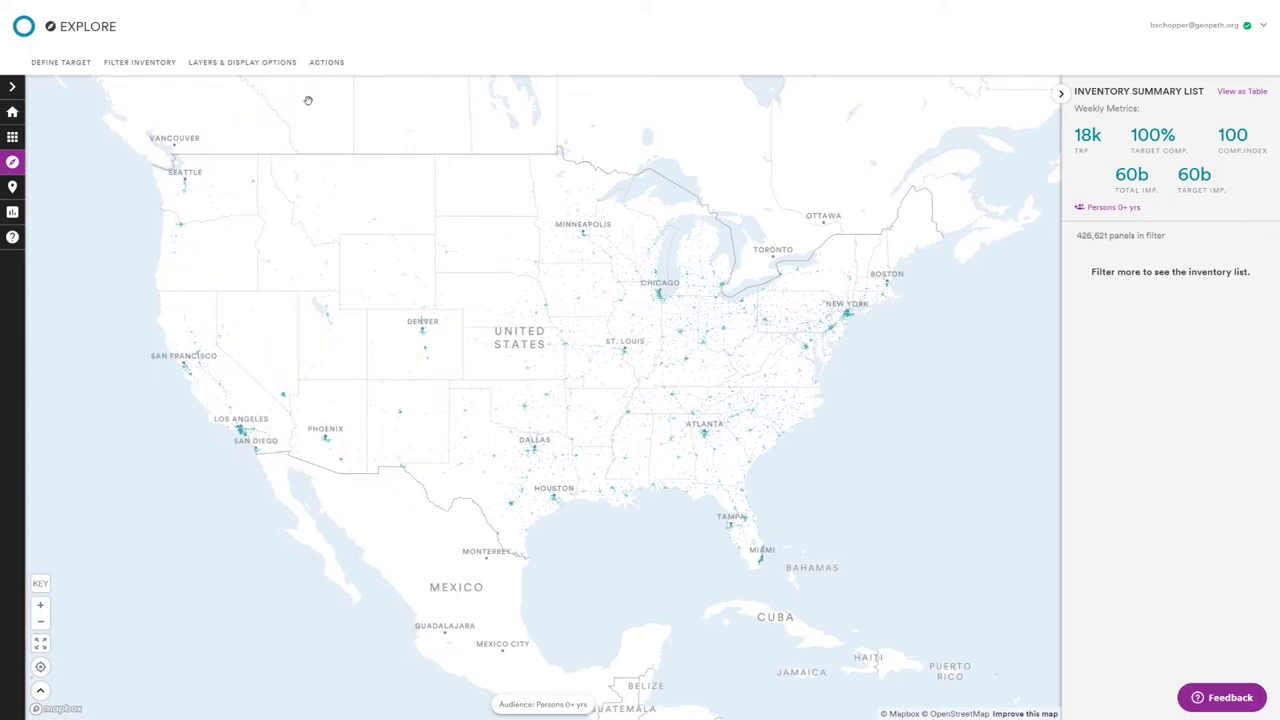
- Open the Places module and fit its map to the whole United States
{"action": "left_click", "coordinate": [12, 188]}
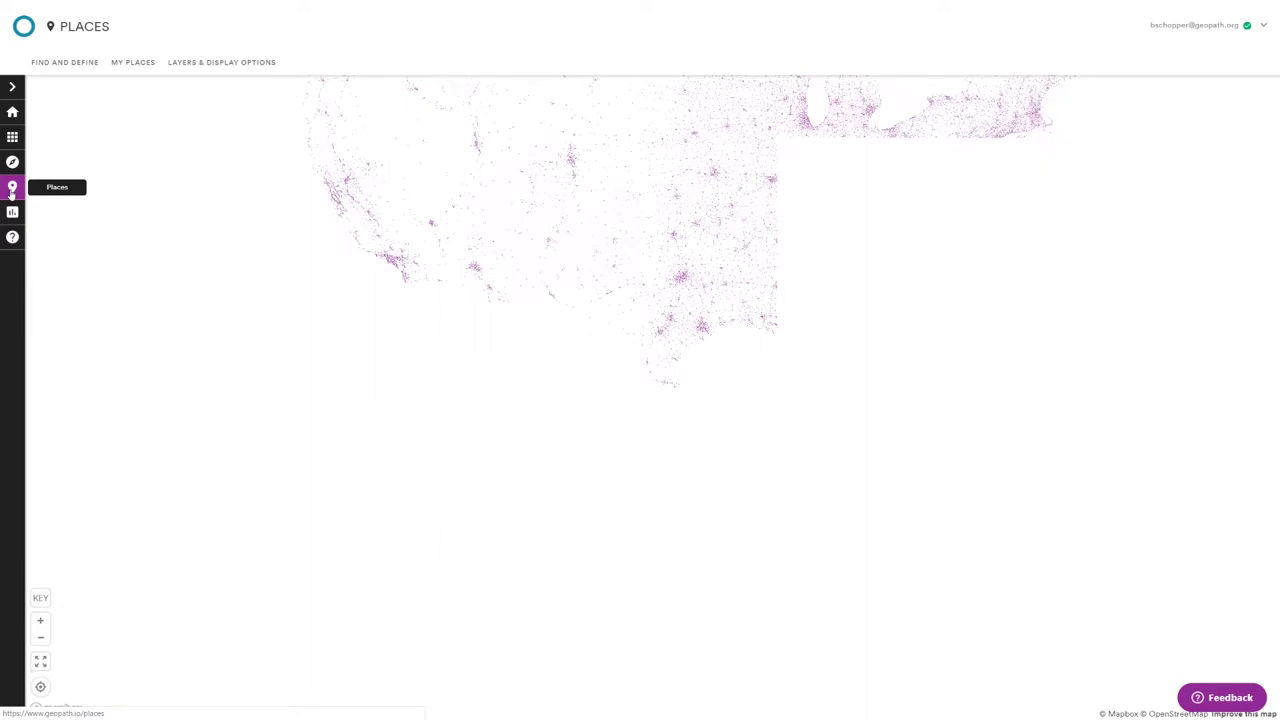
{"action": "left_click", "coordinate": [41, 662]}
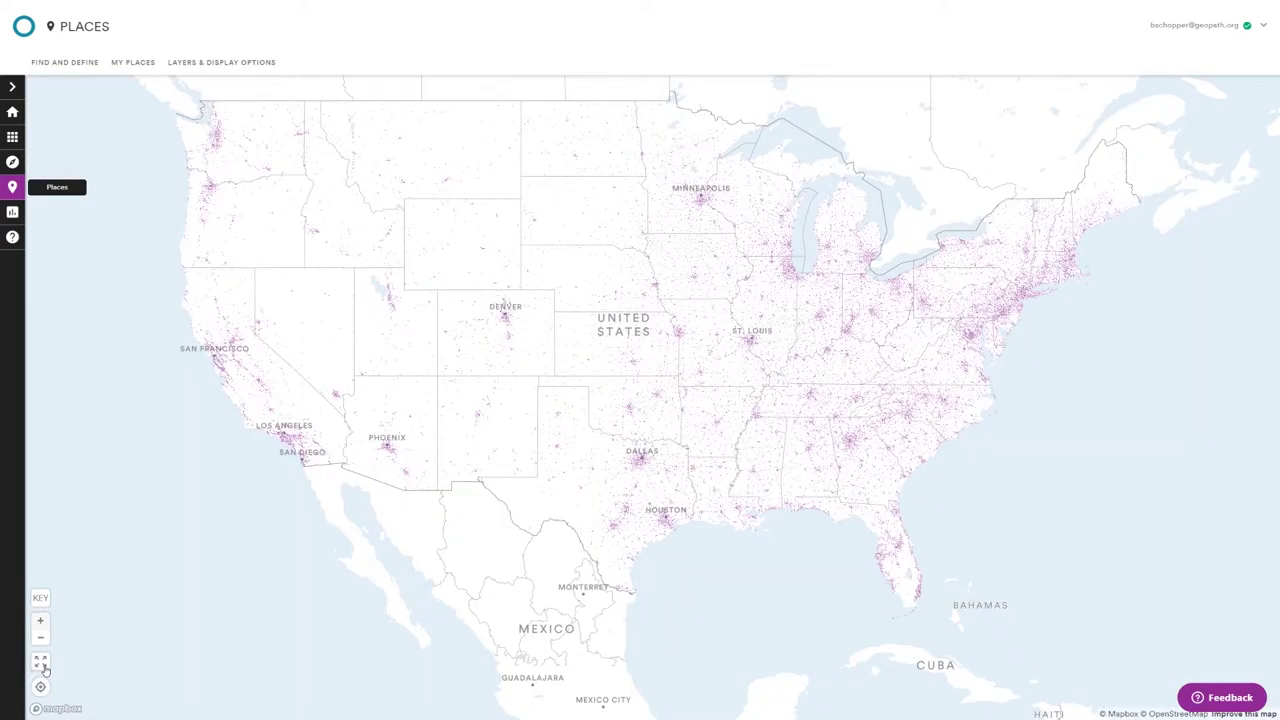
{"action": "left_click_drag", "start_coordinate": [926, 378], "coordinate": [910, 390]}
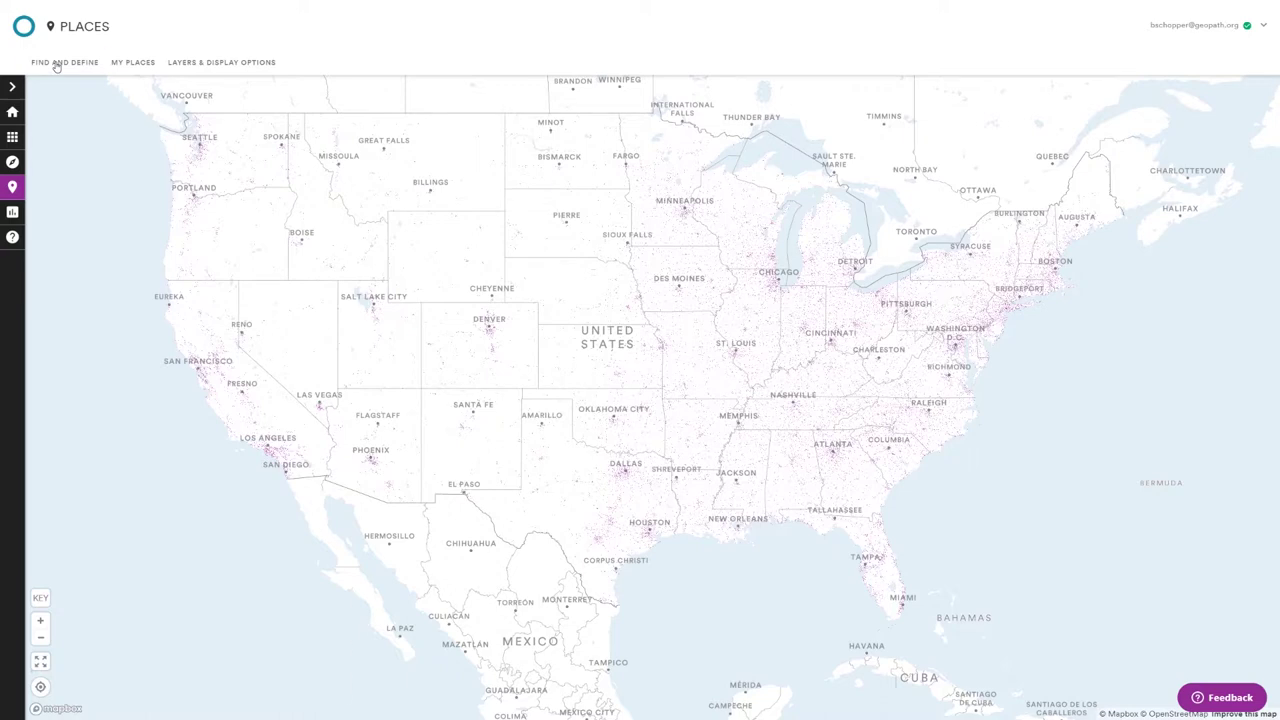
- Search the places database for "starbucks"
{"action": "left_click", "coordinate": [58, 64]}
{"action": "left_click", "coordinate": [102, 134]}
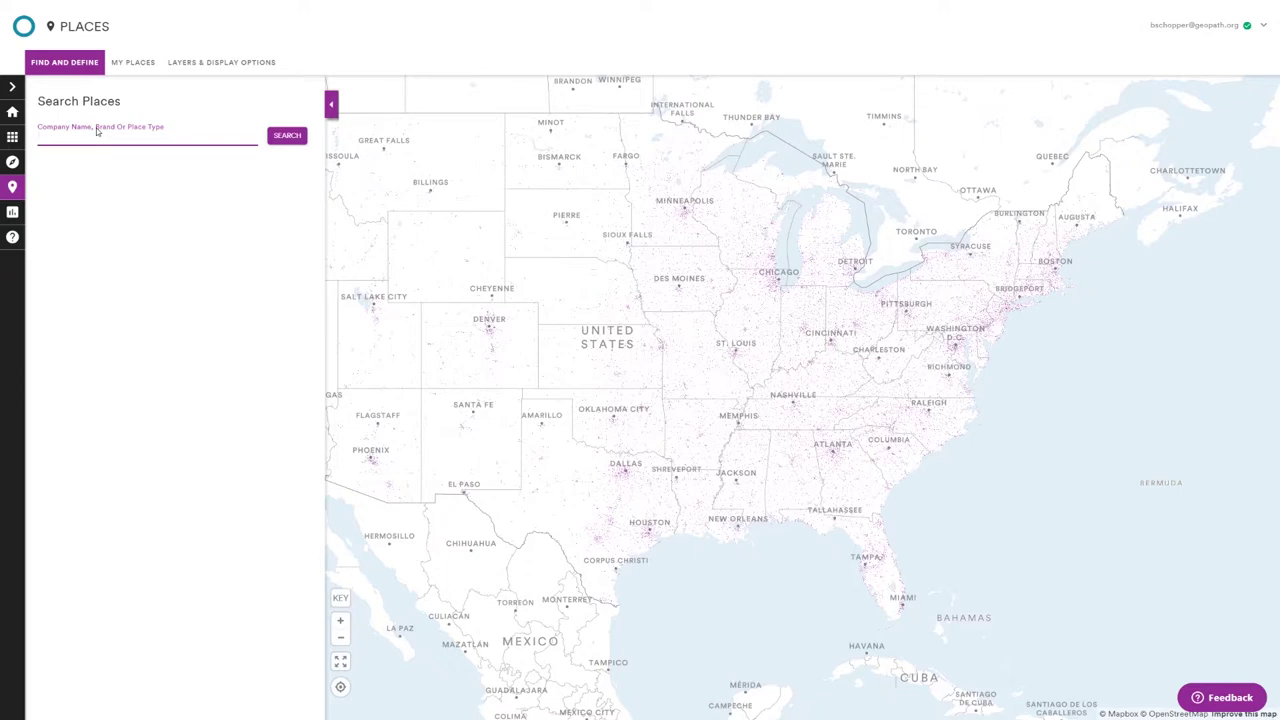
{"action": "type", "text": "starbucks"}
{"action": "key", "text": "Return"}
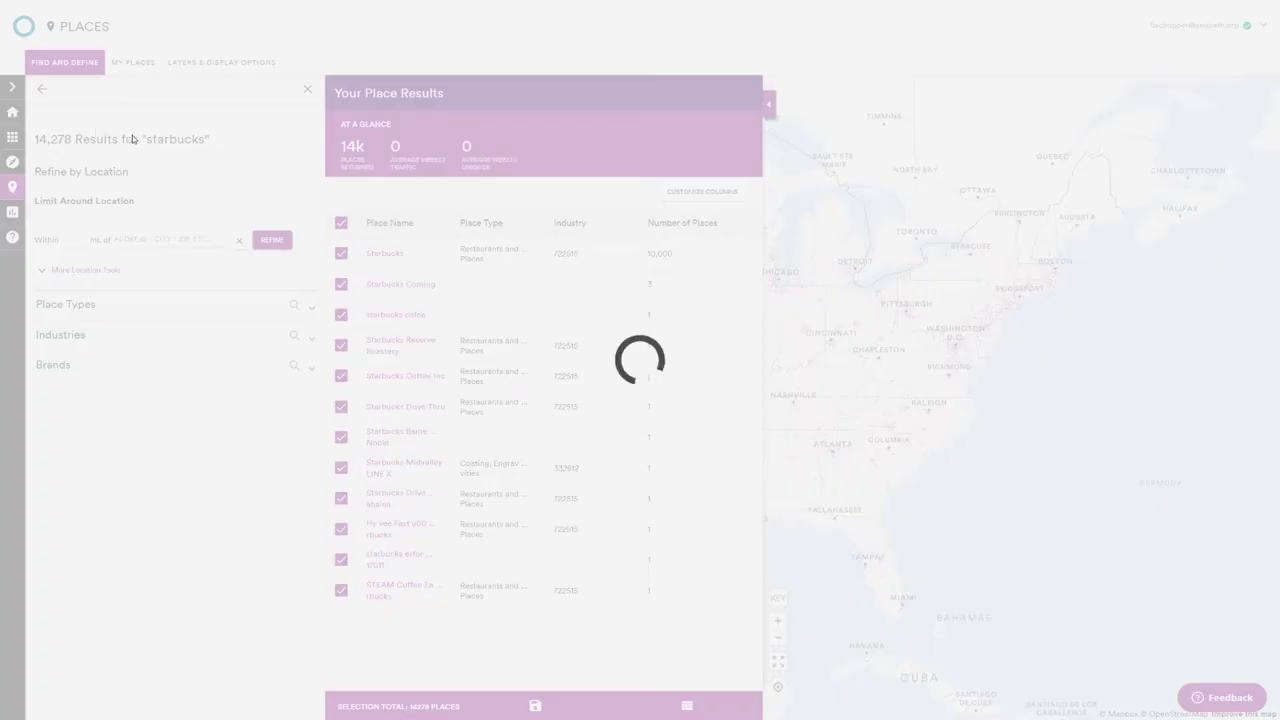
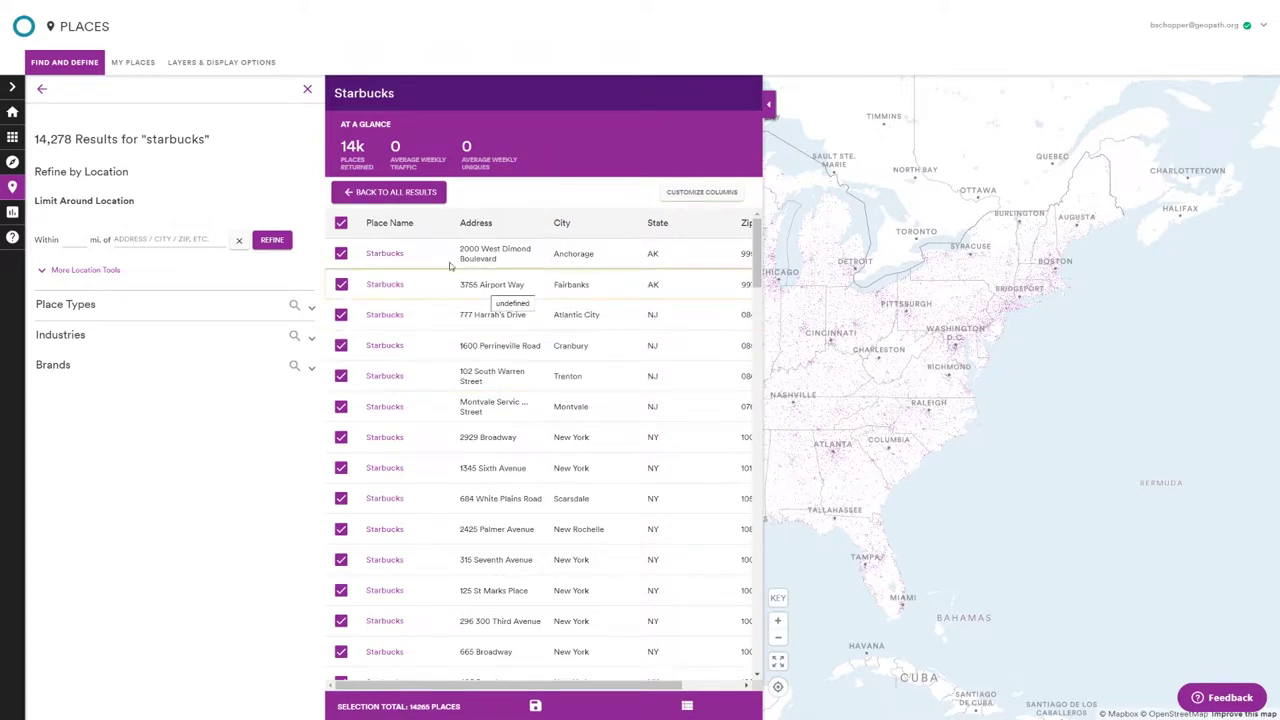
- Examine the additional location tools and the Place Types, Industries and Brands refinements for the Starbucks results
{"action": "left_click", "coordinate": [78, 270]}
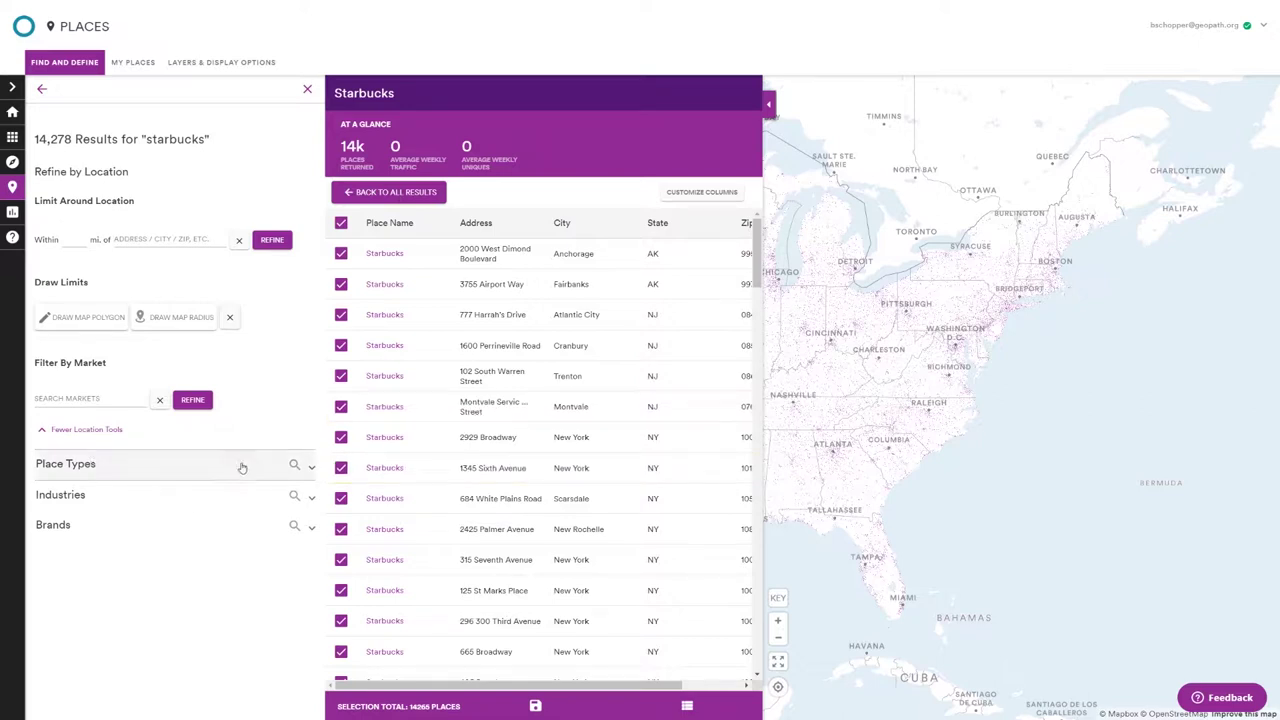
{"action": "left_click", "coordinate": [66, 459]}
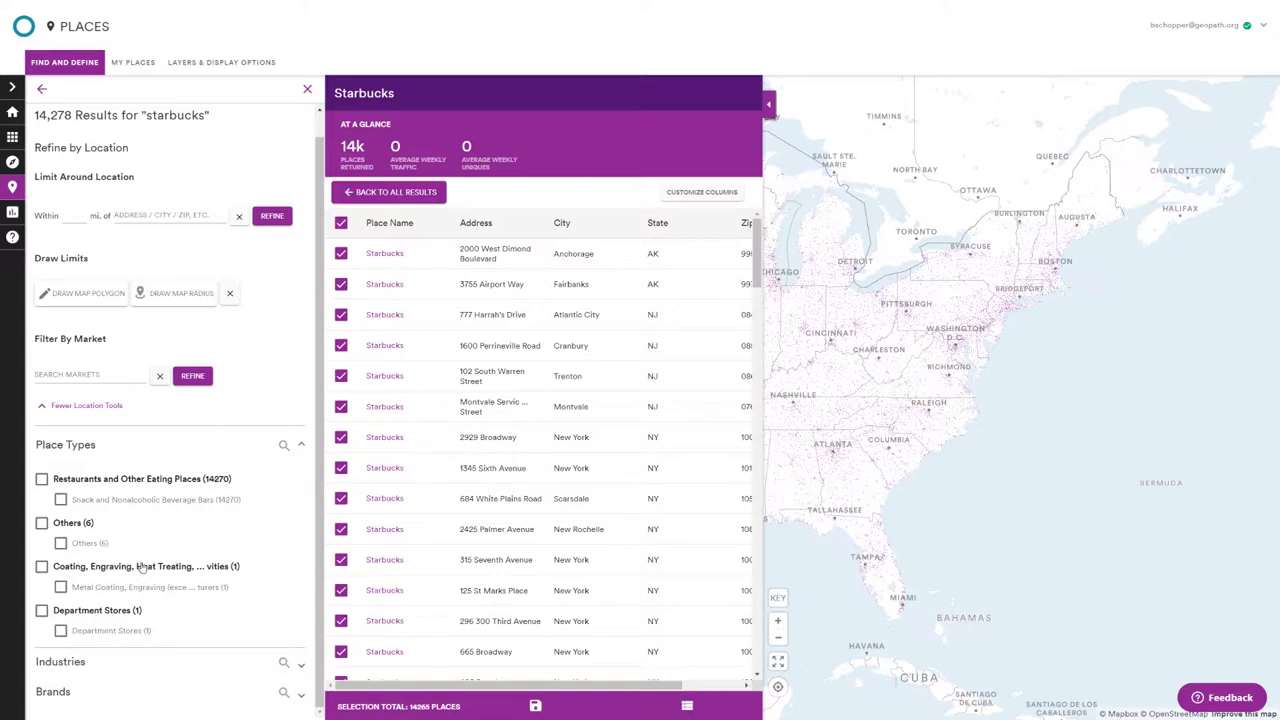
{"action": "left_click", "coordinate": [135, 450]}
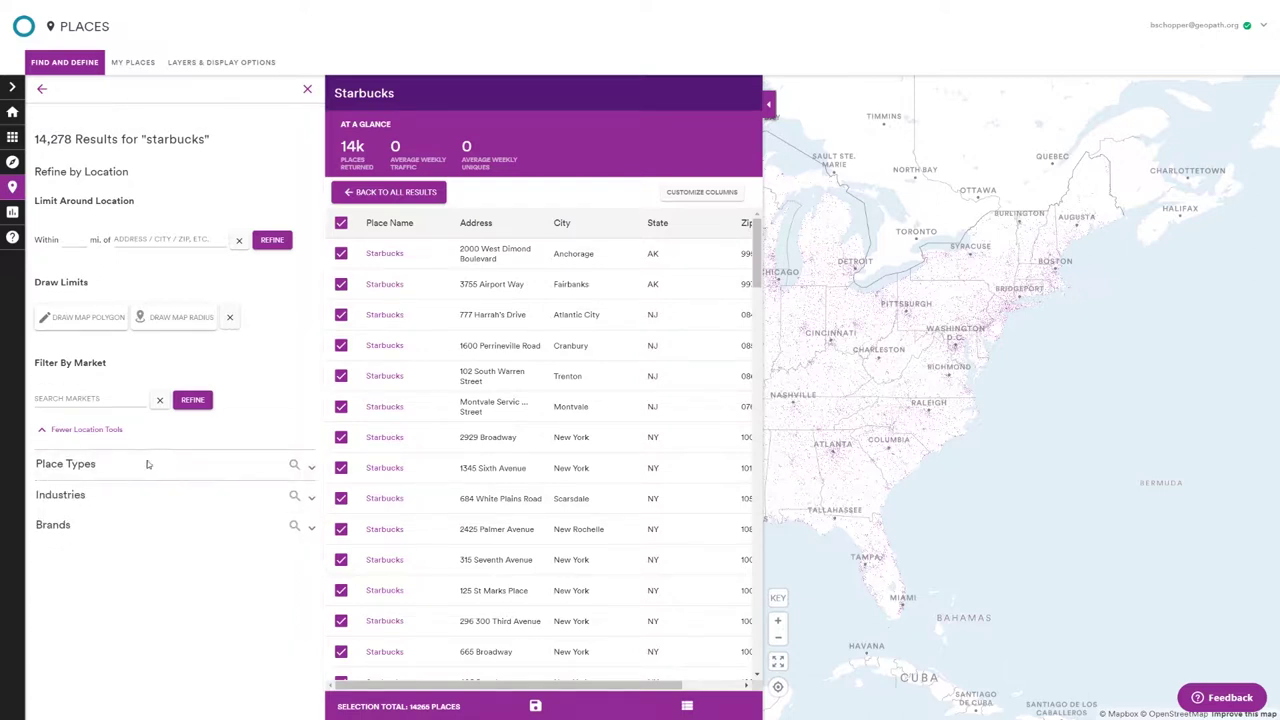
{"action": "left_click", "coordinate": [141, 497]}
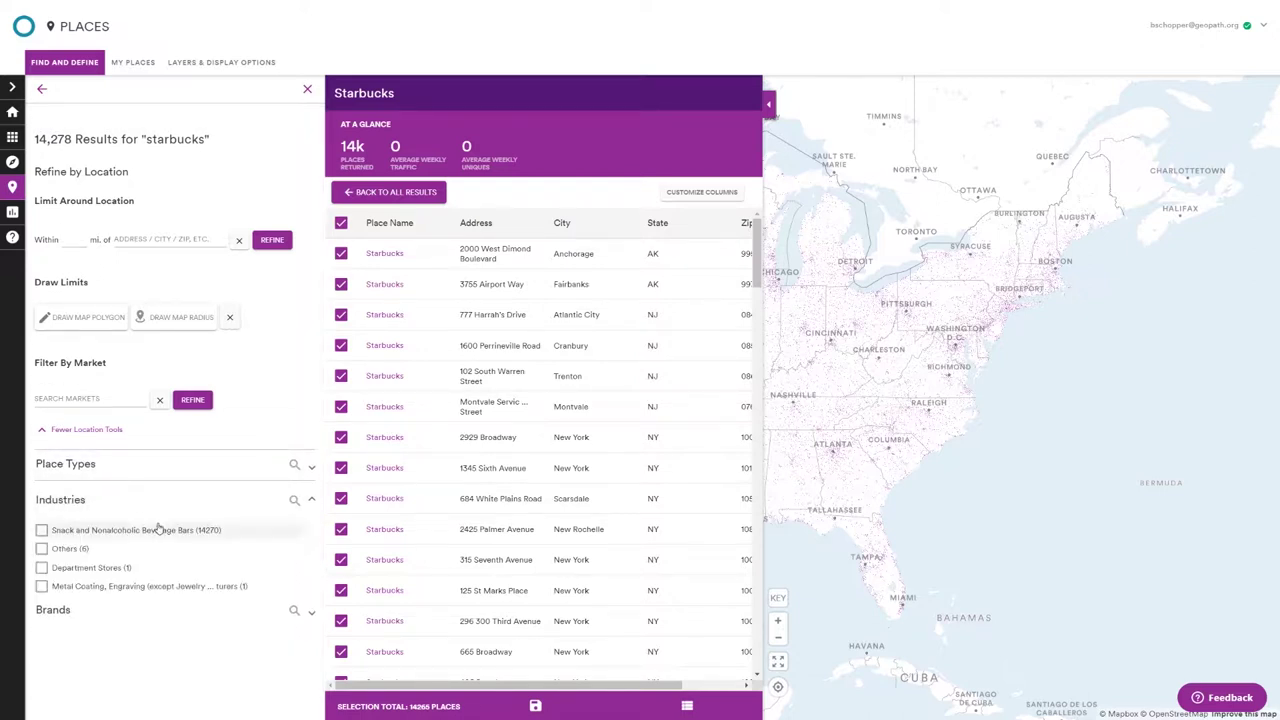
{"action": "left_click", "coordinate": [86, 609]}
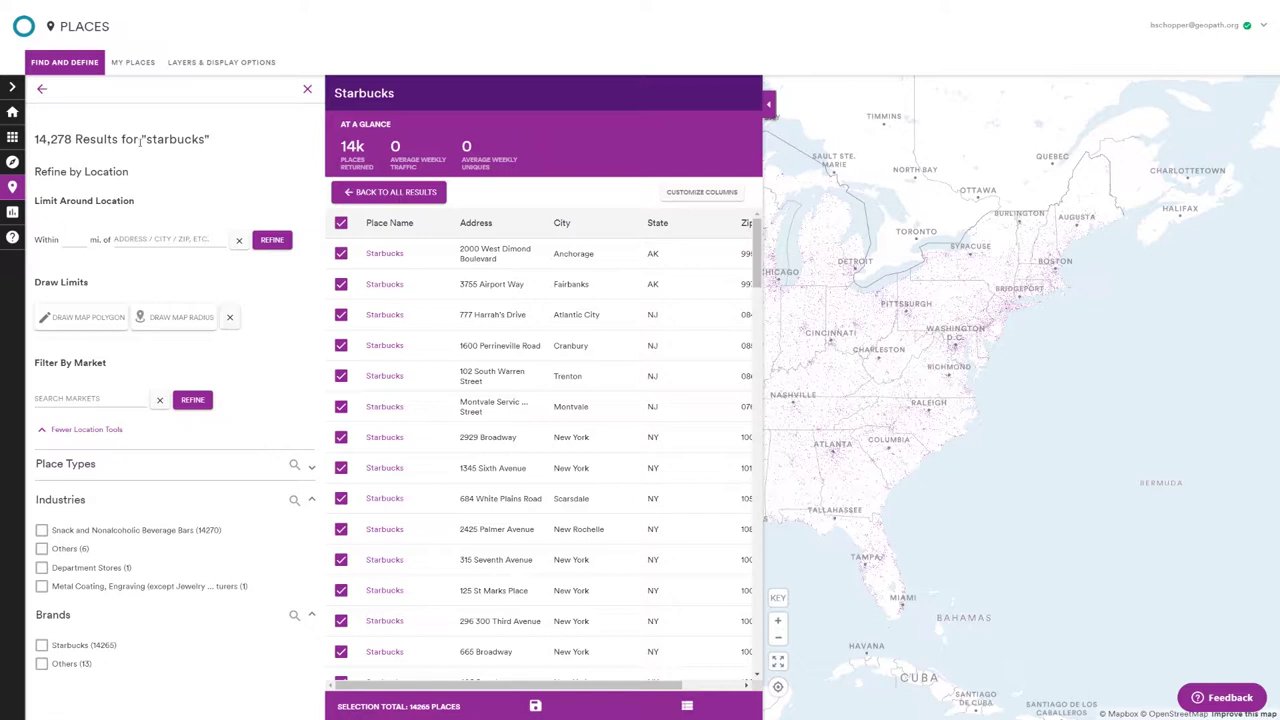
- View the Caribou Coffee project's scenarios in the Workspace and return to the project list
{"action": "left_click", "coordinate": [14, 137]}
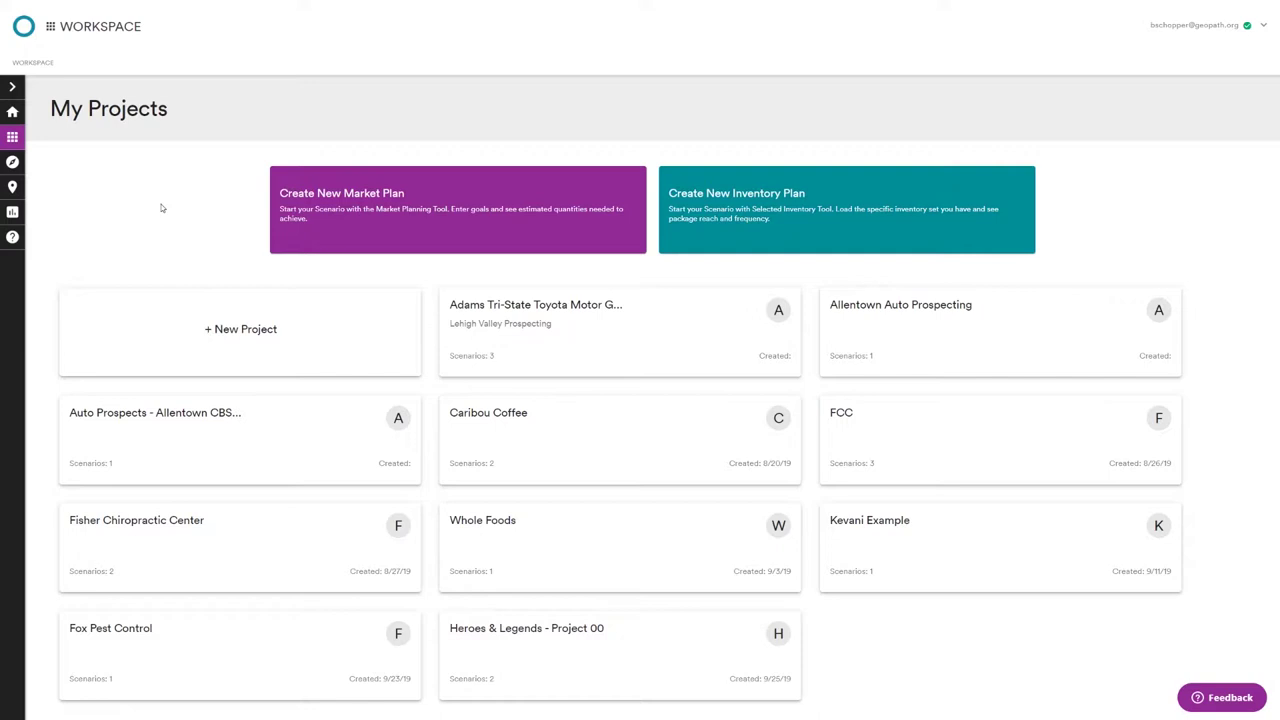
{"action": "left_click", "coordinate": [519, 419]}
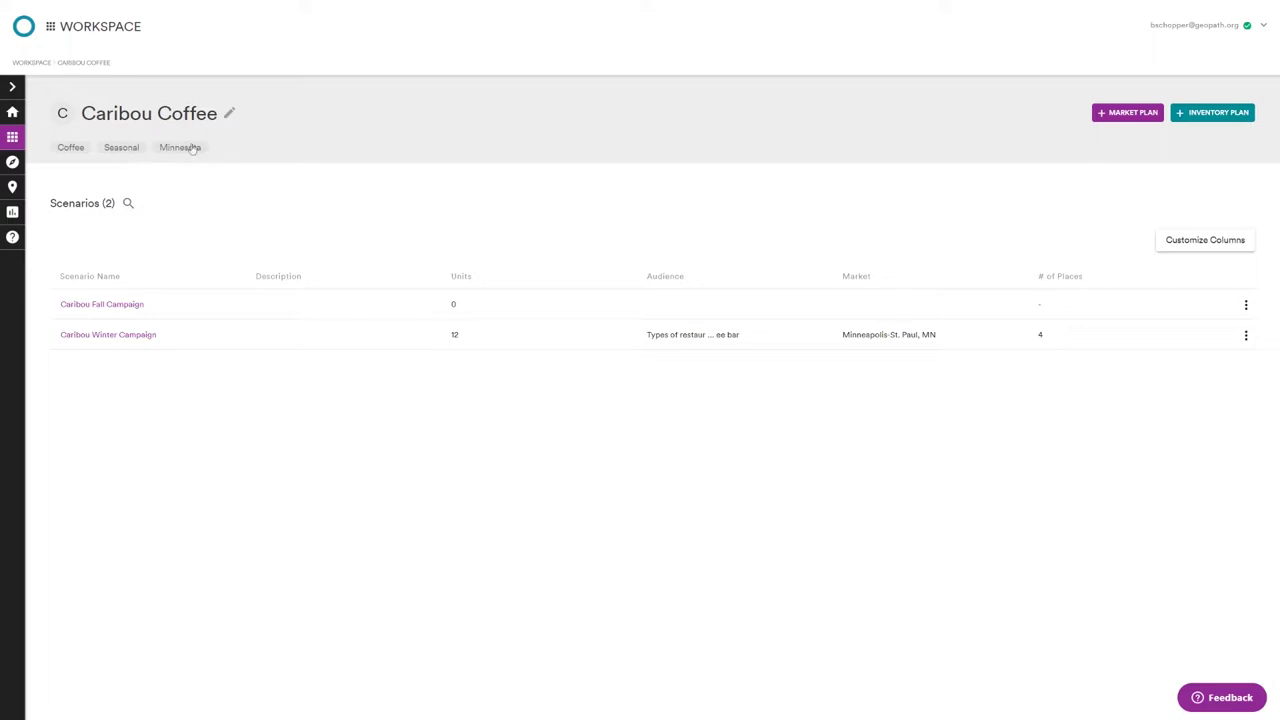
{"action": "left_click", "coordinate": [12, 140]}
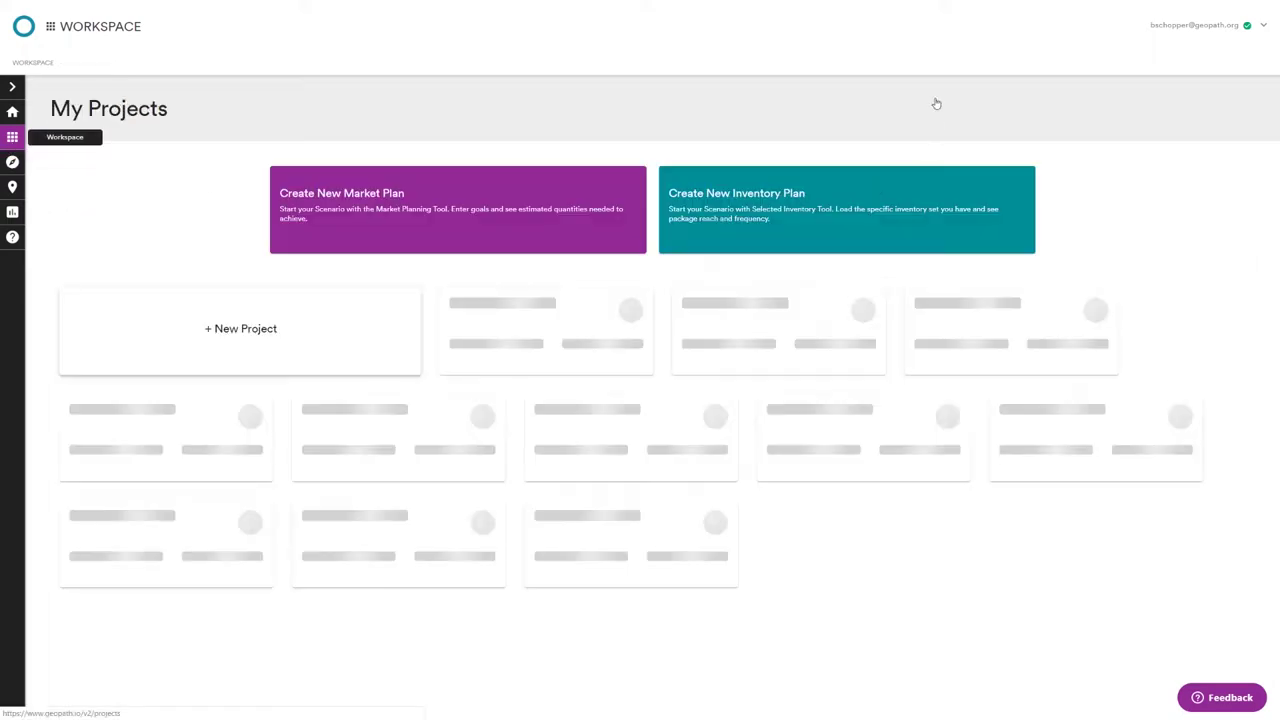
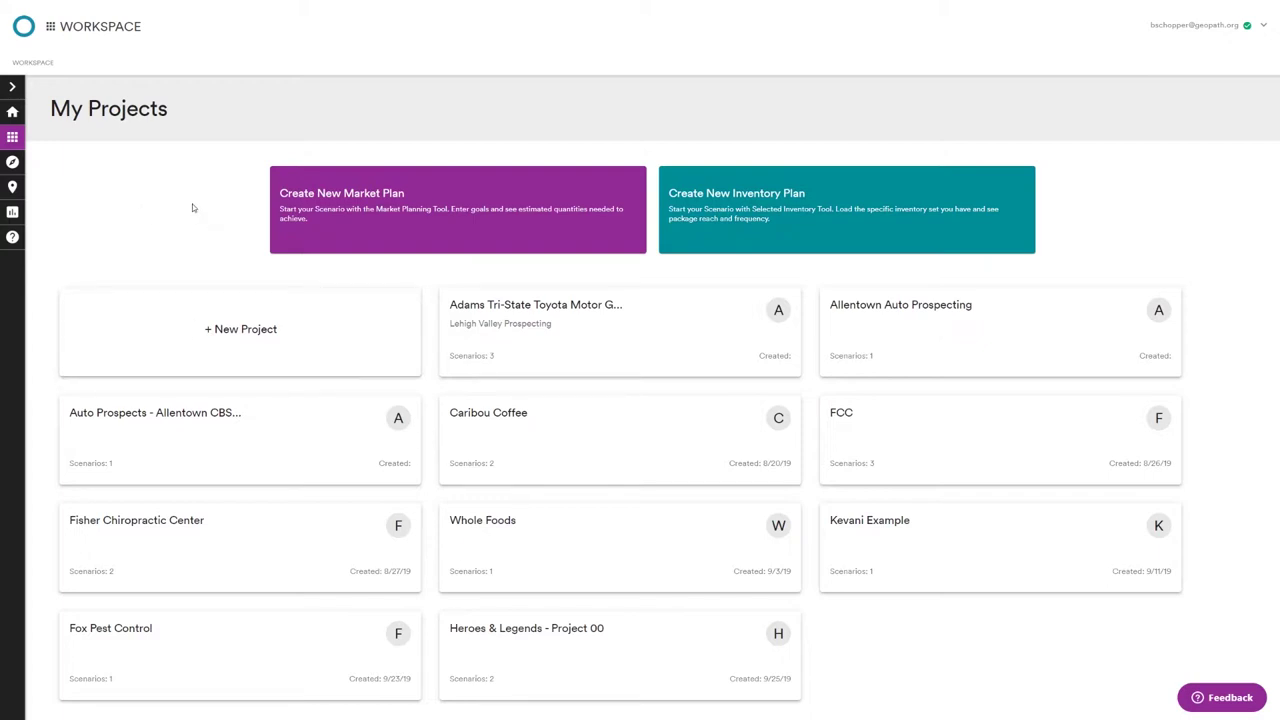
- Create a new project named "Heroes Legends Project 1" without a description
{"action": "left_click", "coordinate": [281, 336]}
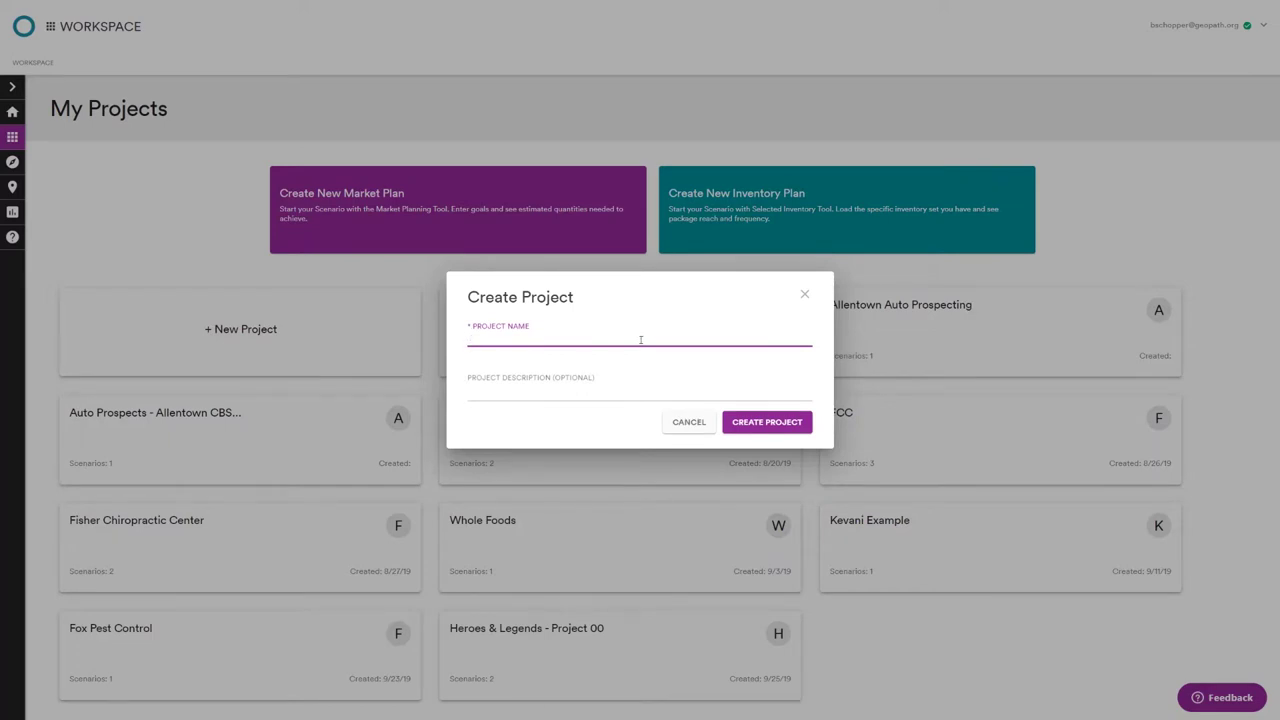
{"action": "type", "text": "Heroes Legends Project 1"}
{"action": "left_click", "coordinate": [617, 428]}
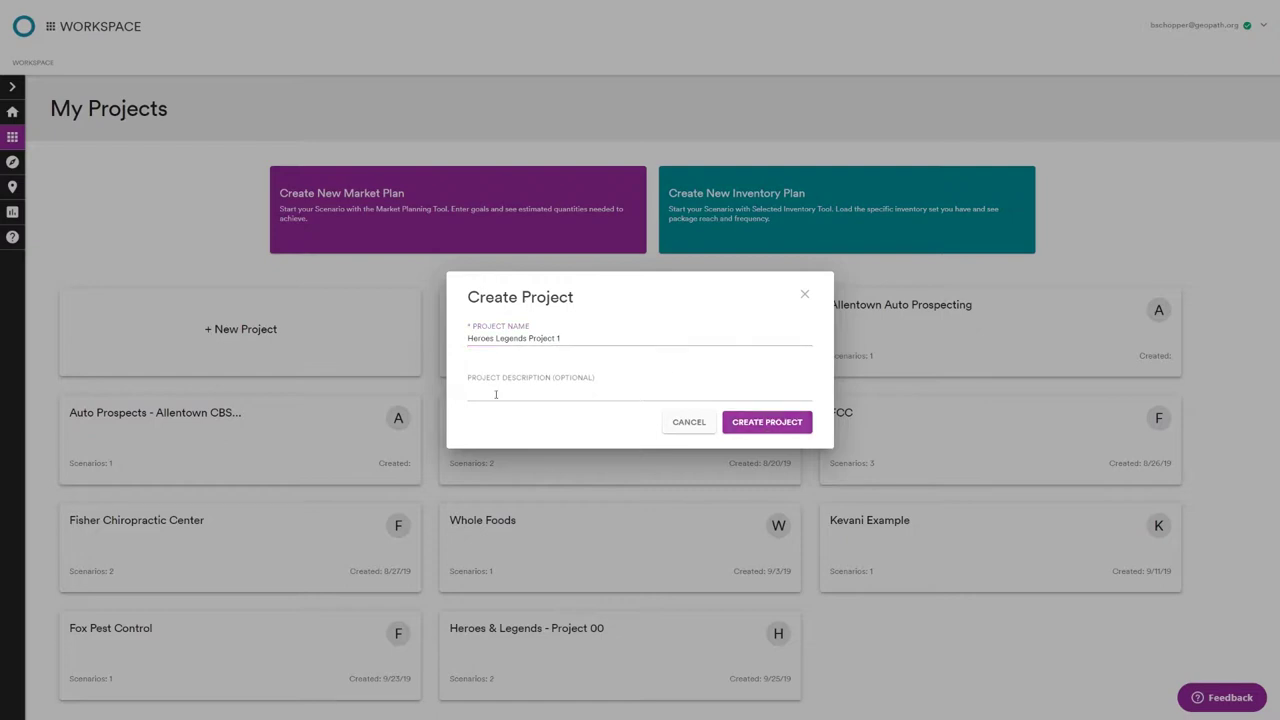
{"action": "key", "text": "Return"}
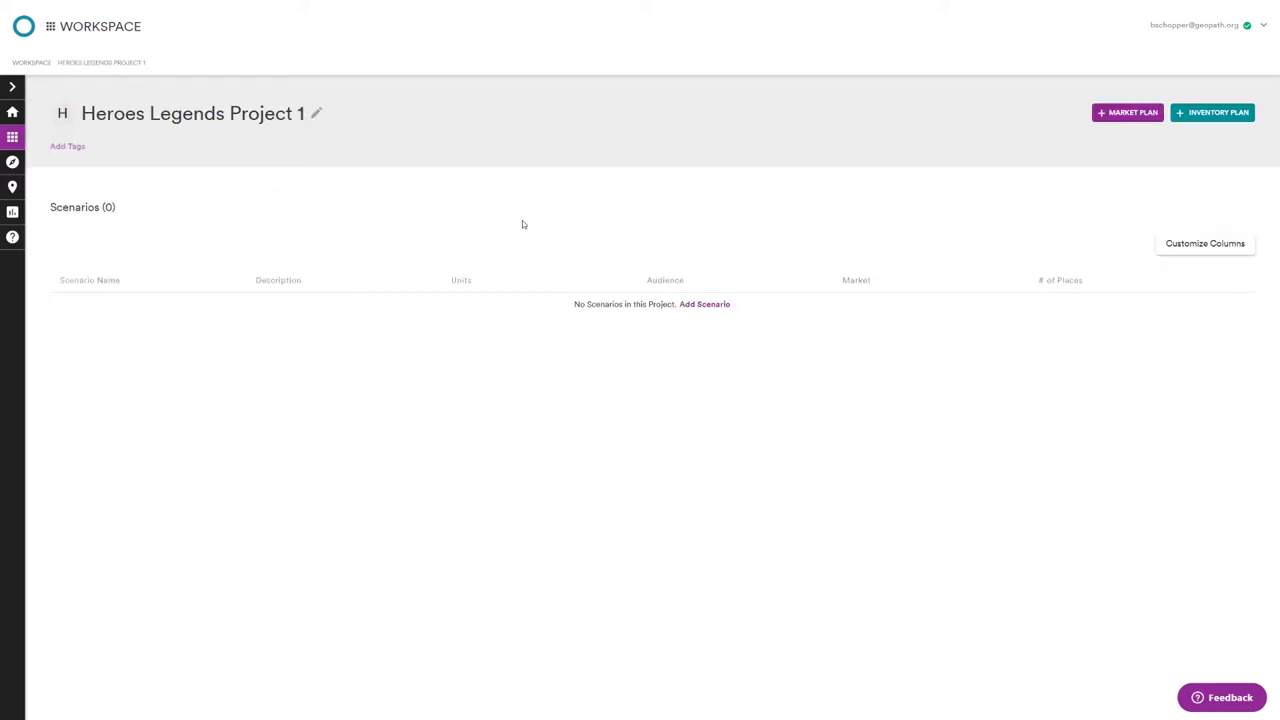
- Examine the new project's editable description and tags fields, and close the editor without saving
{"action": "left_click", "coordinate": [315, 117]}
{"action": "left_click", "coordinate": [92, 175]}
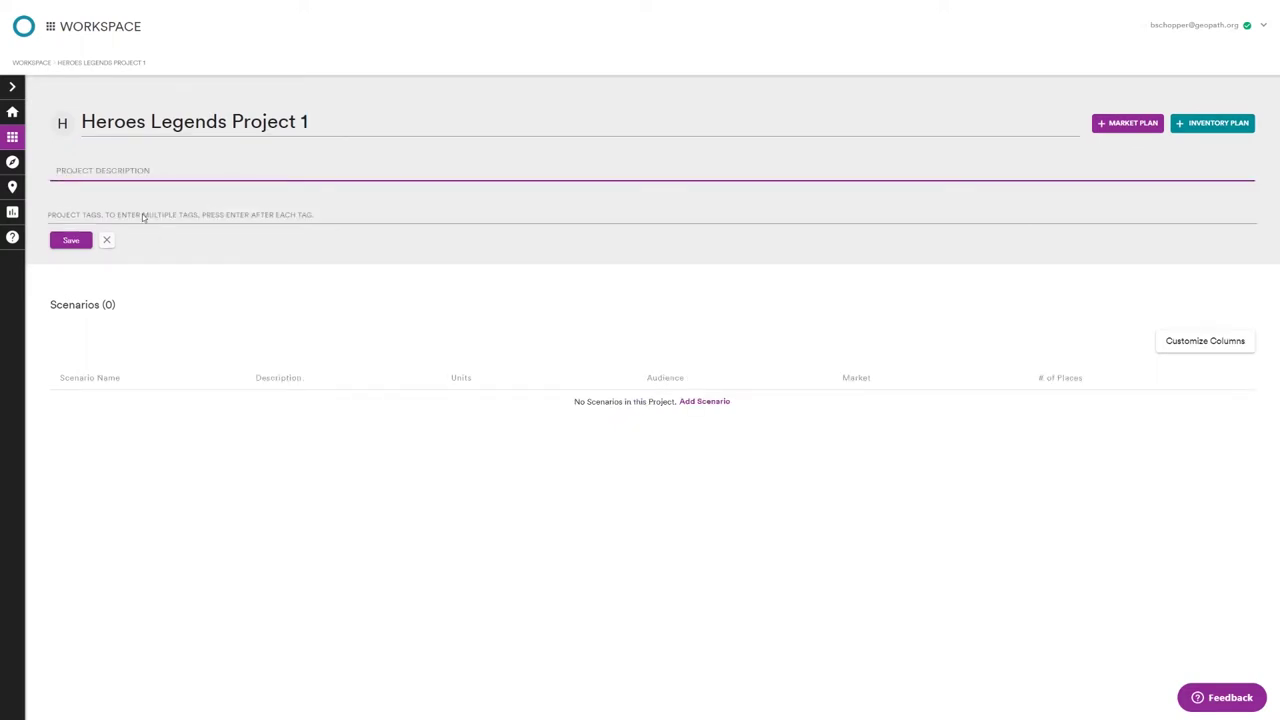
{"action": "left_click", "coordinate": [143, 217]}
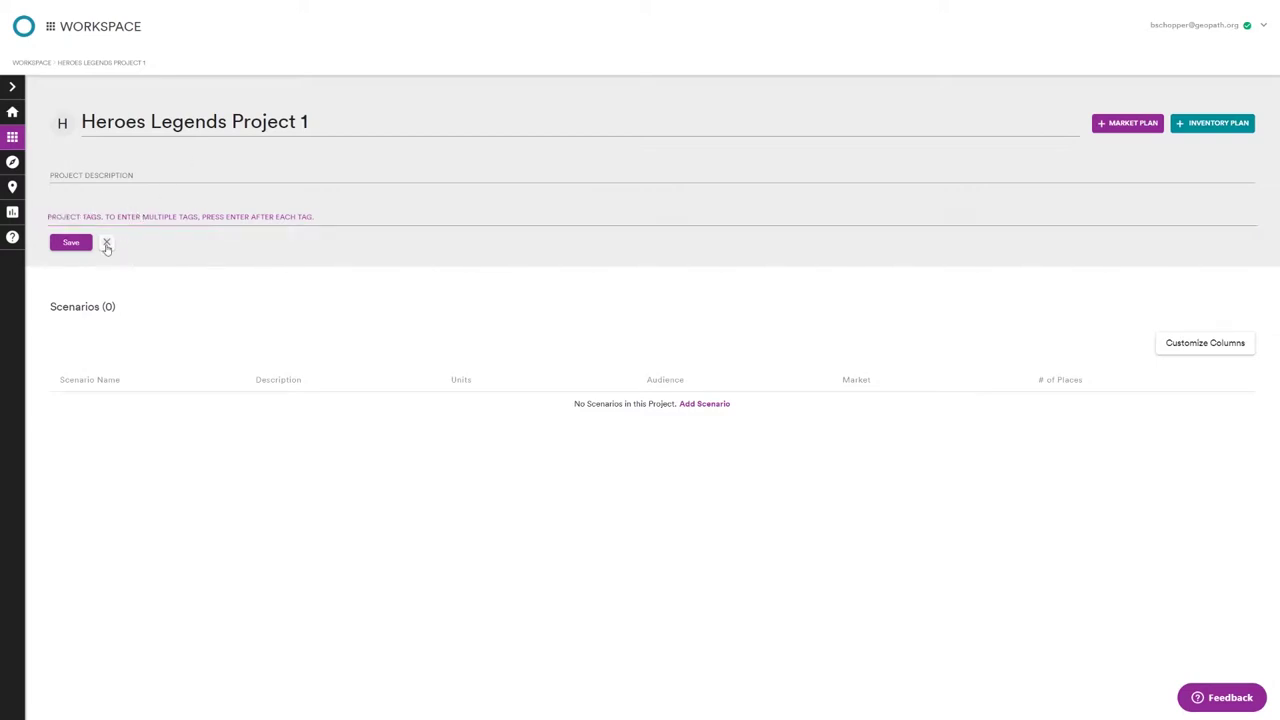
{"action": "left_click", "coordinate": [106, 242]}
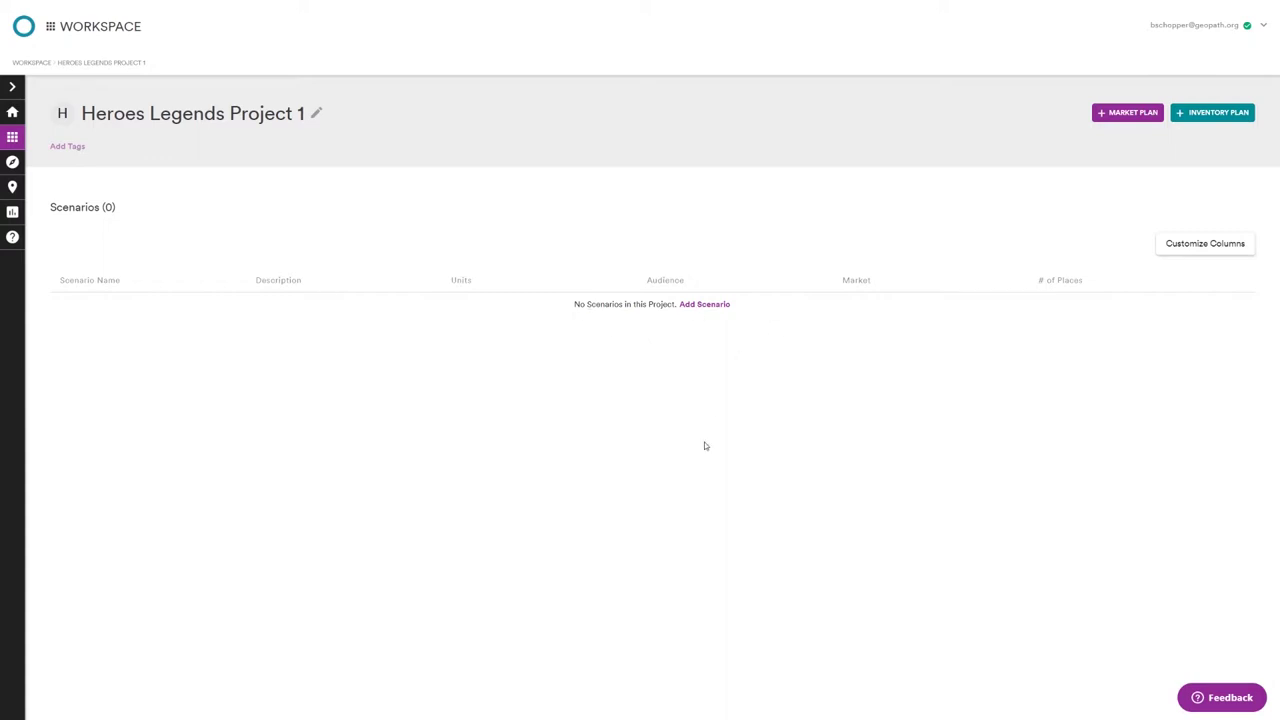
- Add a scenario named "Atlanta" to the project
{"action": "left_click", "coordinate": [708, 306]}
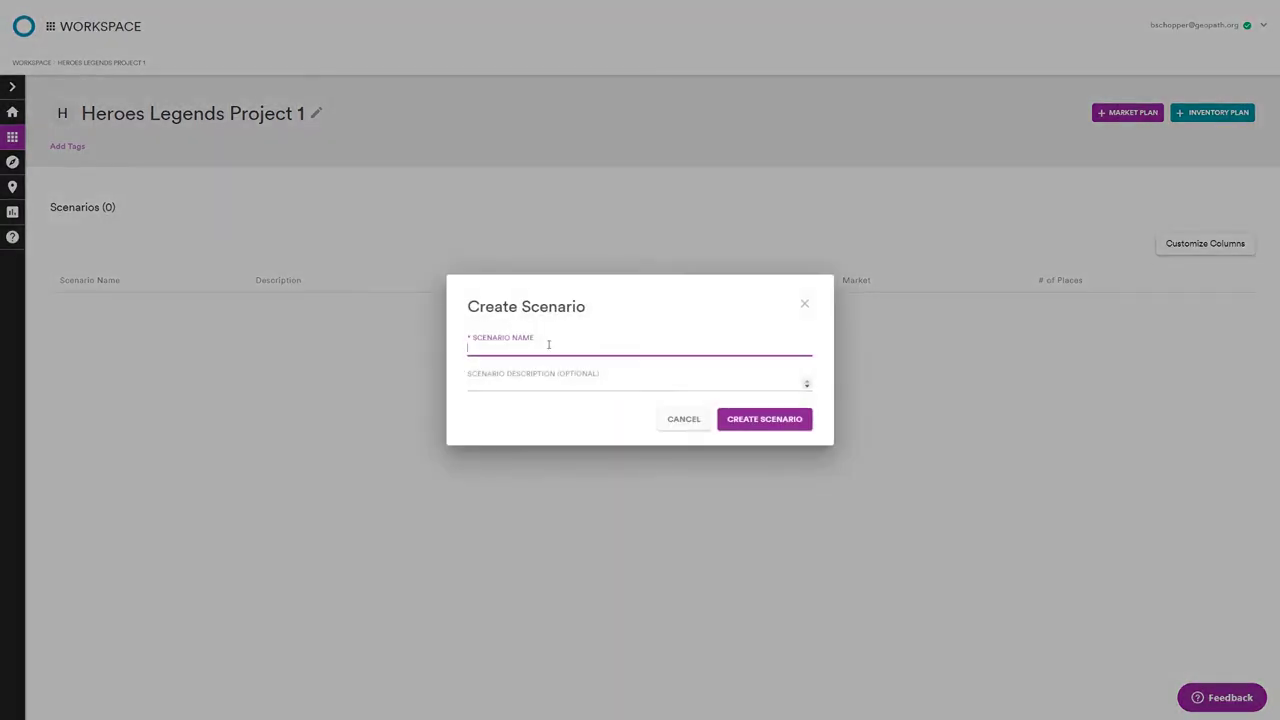
{"action": "type", "text": "anta"}
{"action": "left_click", "coordinate": [763, 420]}
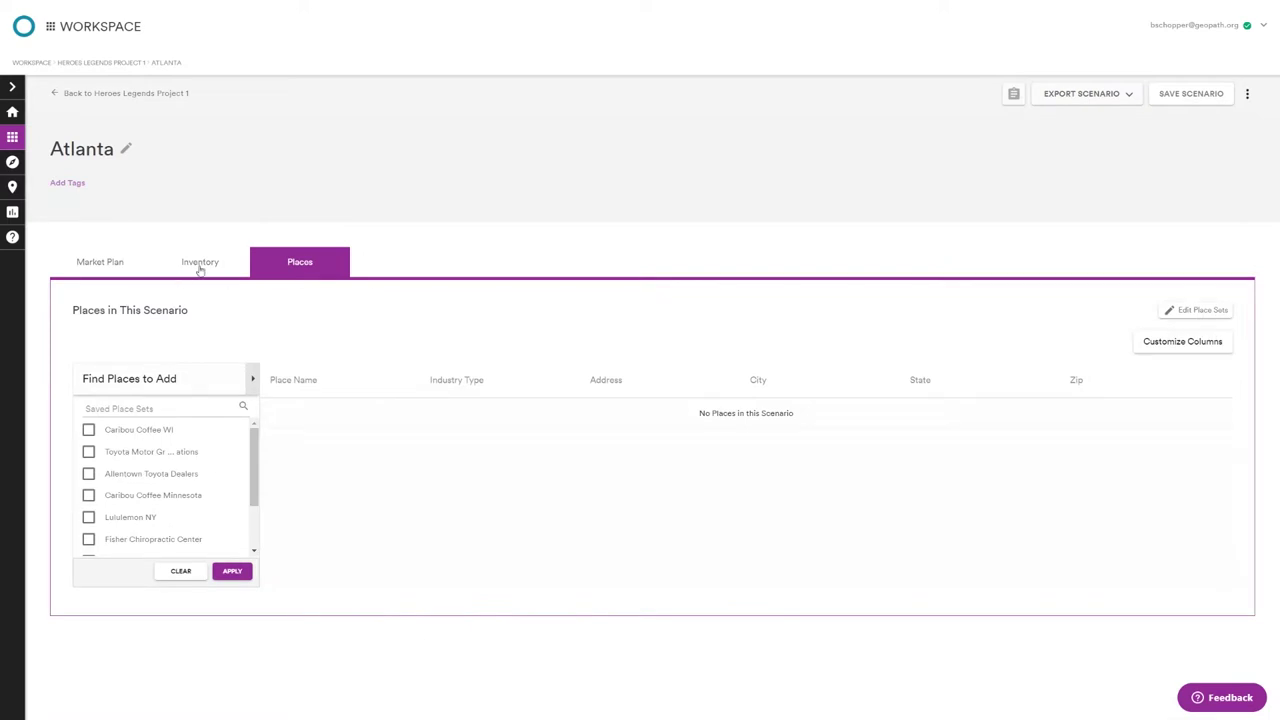
- Add Atlanta, GA as the DMA market in the scenario's market plan
{"action": "left_click", "coordinate": [119, 267]}
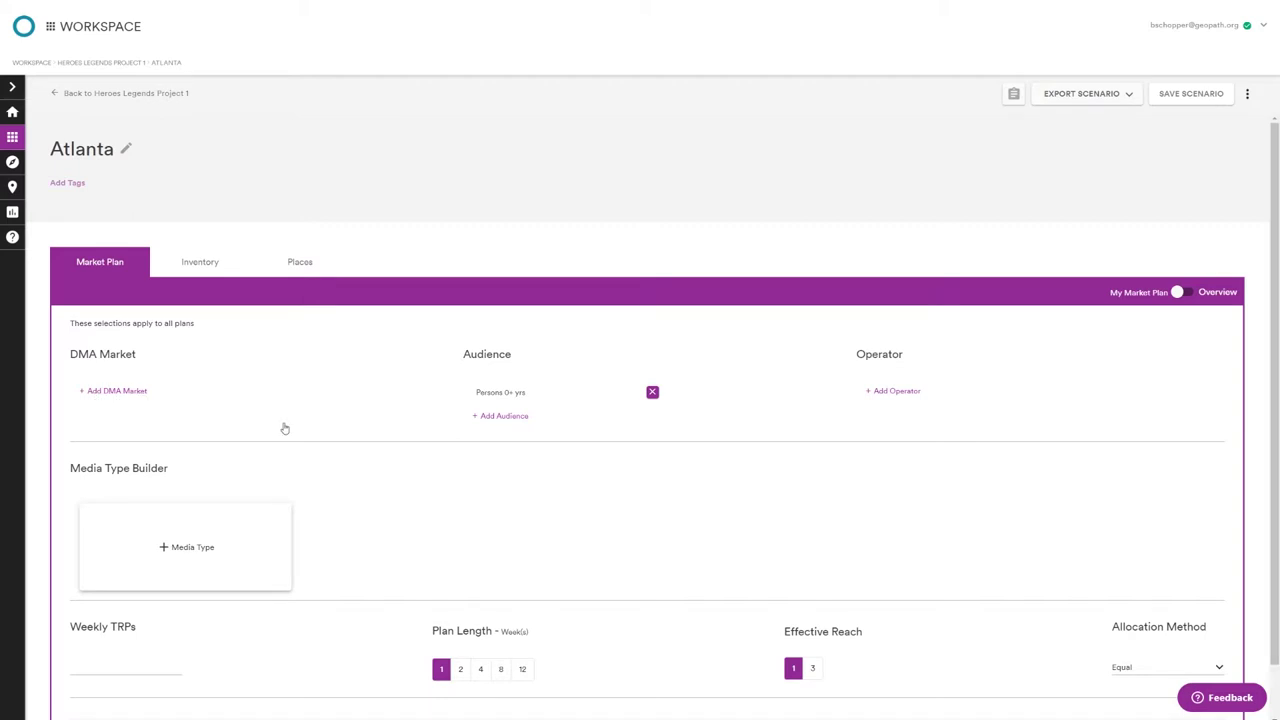
{"action": "left_click", "coordinate": [118, 391]}
{"action": "left_click", "coordinate": [667, 297]}
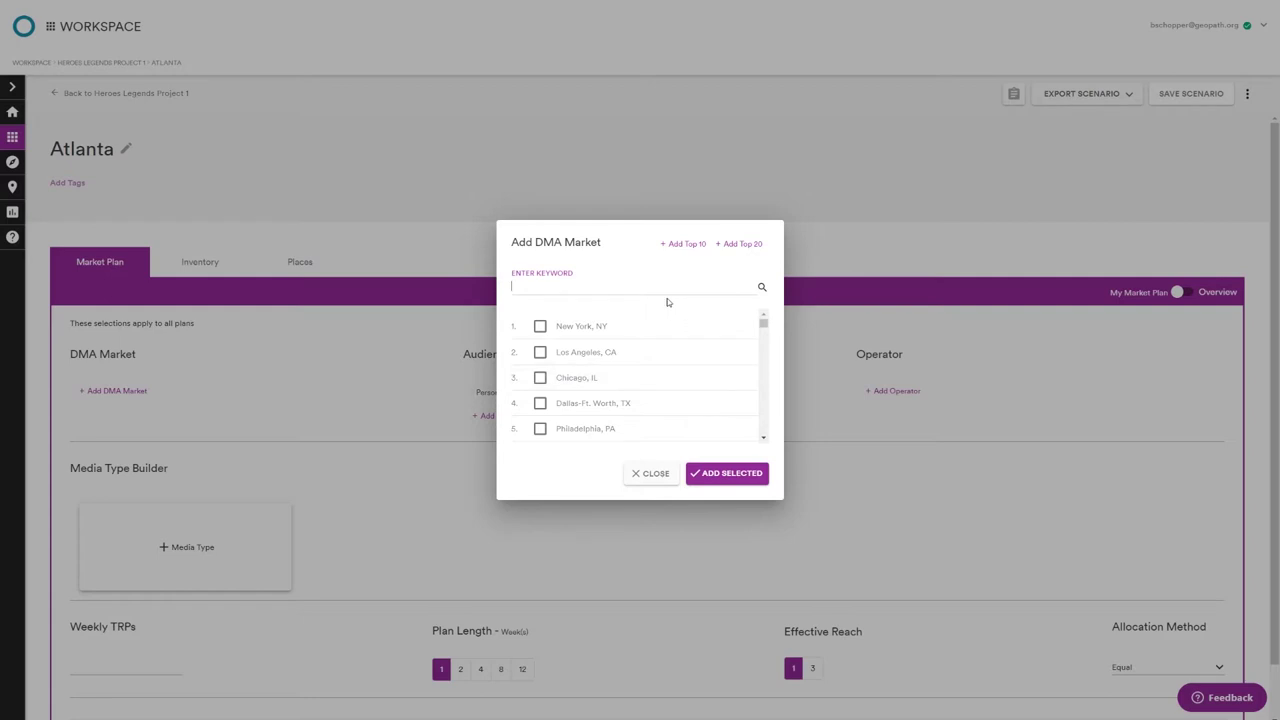
{"action": "scroll", "coordinate": [605, 385], "scroll_direction": "down", "scroll_amount": 3}
{"action": "left_click", "coordinate": [540, 320]}
{"action": "scroll", "coordinate": [661, 385], "scroll_direction": "up", "scroll_amount": 1}
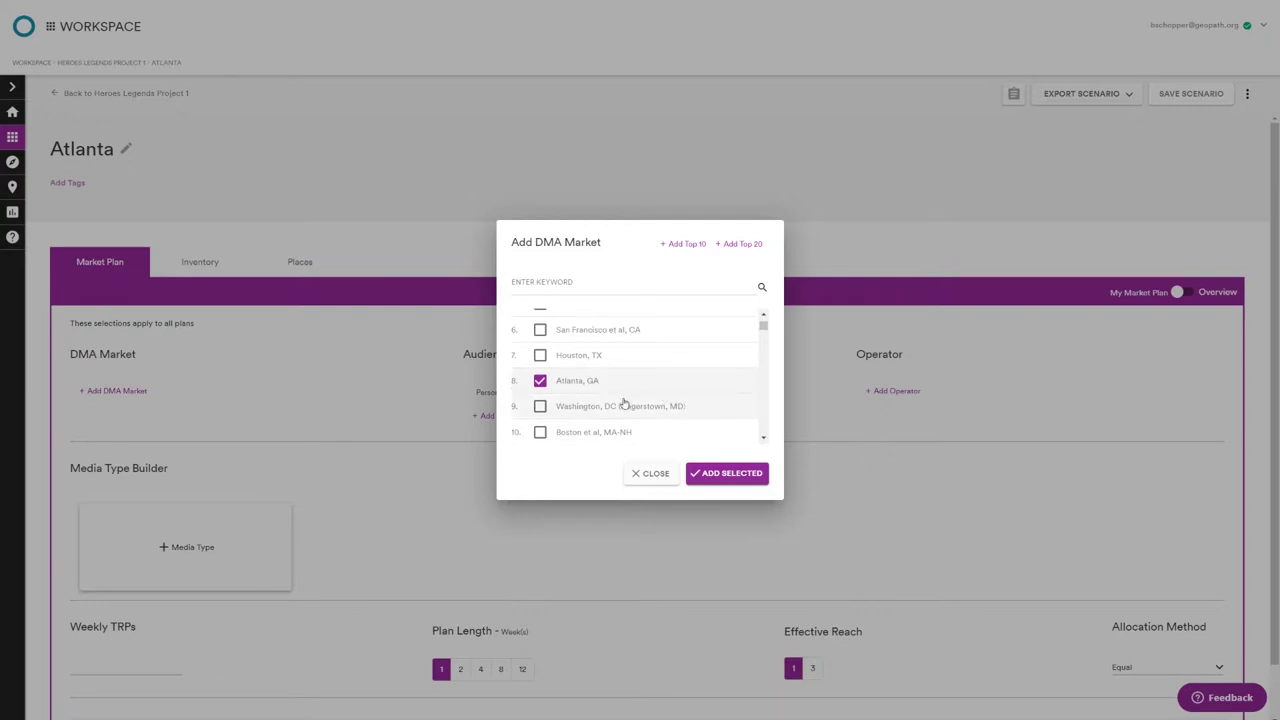
{"action": "left_click", "coordinate": [743, 476]}
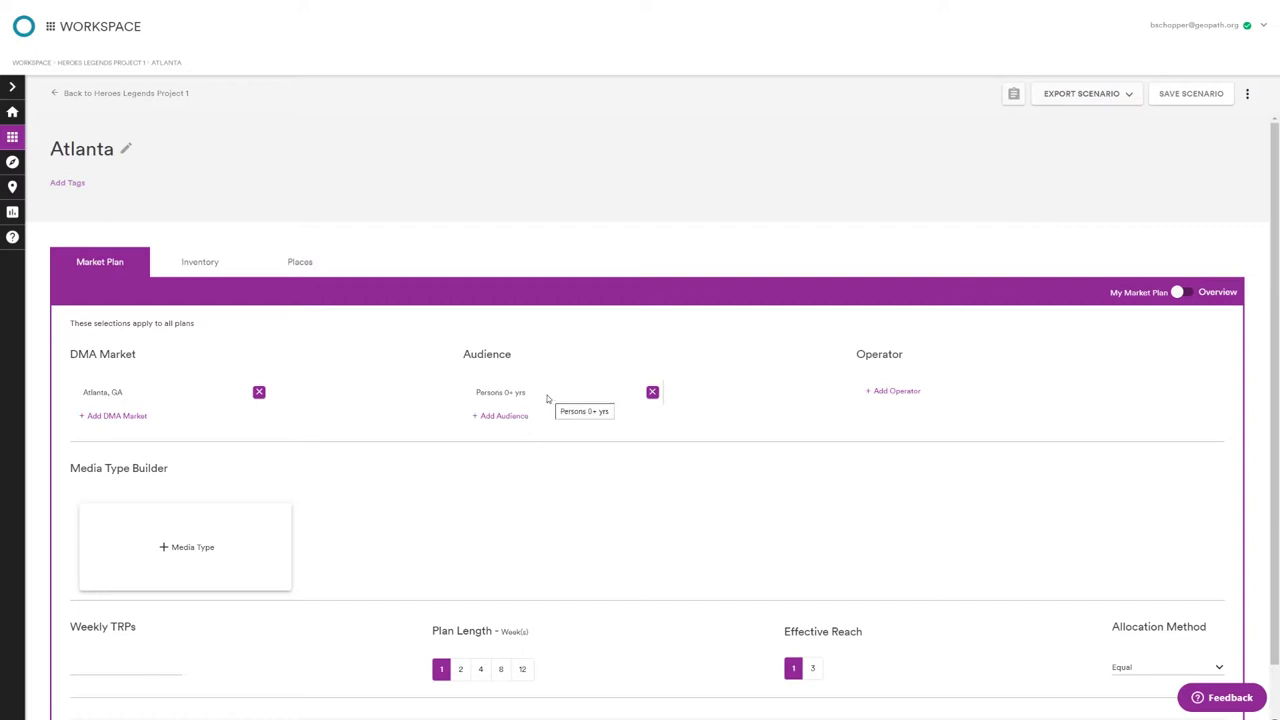
- Replace the Persons 0+ yrs audience with the consumer profile "Ways used Internet/apps past 30 days on any device Games (play or download)"
{"action": "left_click", "coordinate": [492, 416]}
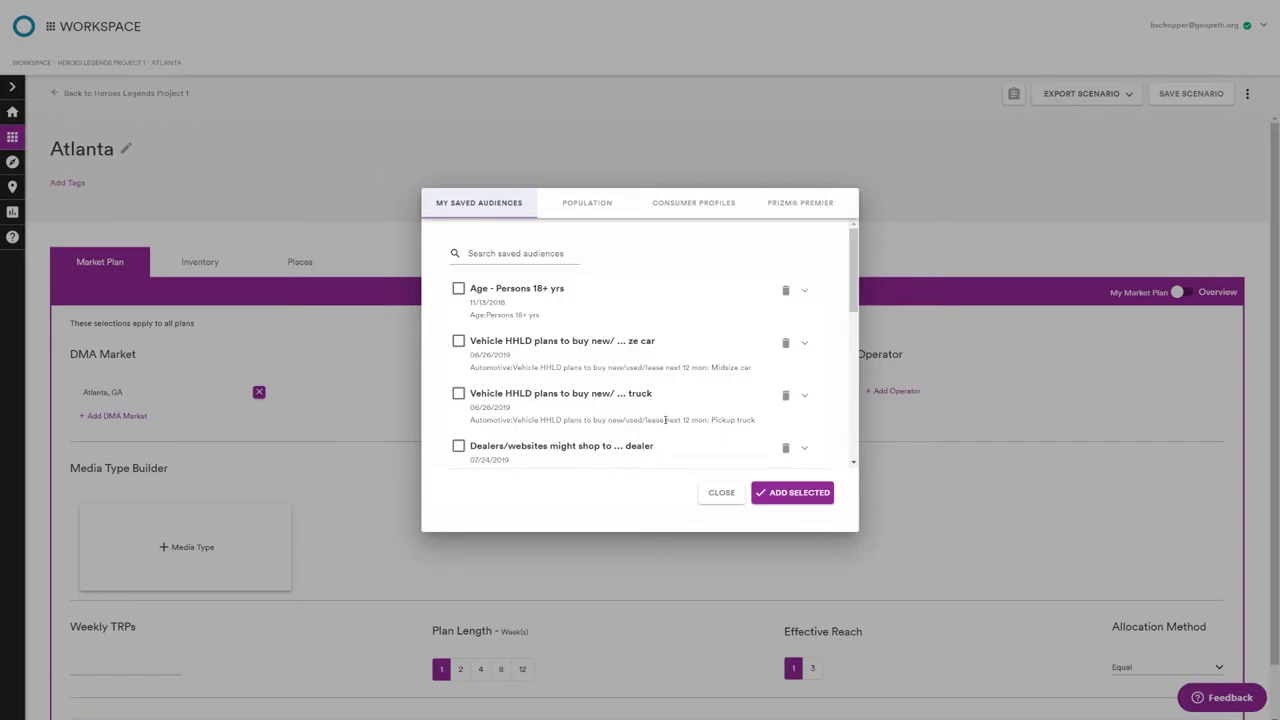
{"action": "left_click", "coordinate": [692, 206]}
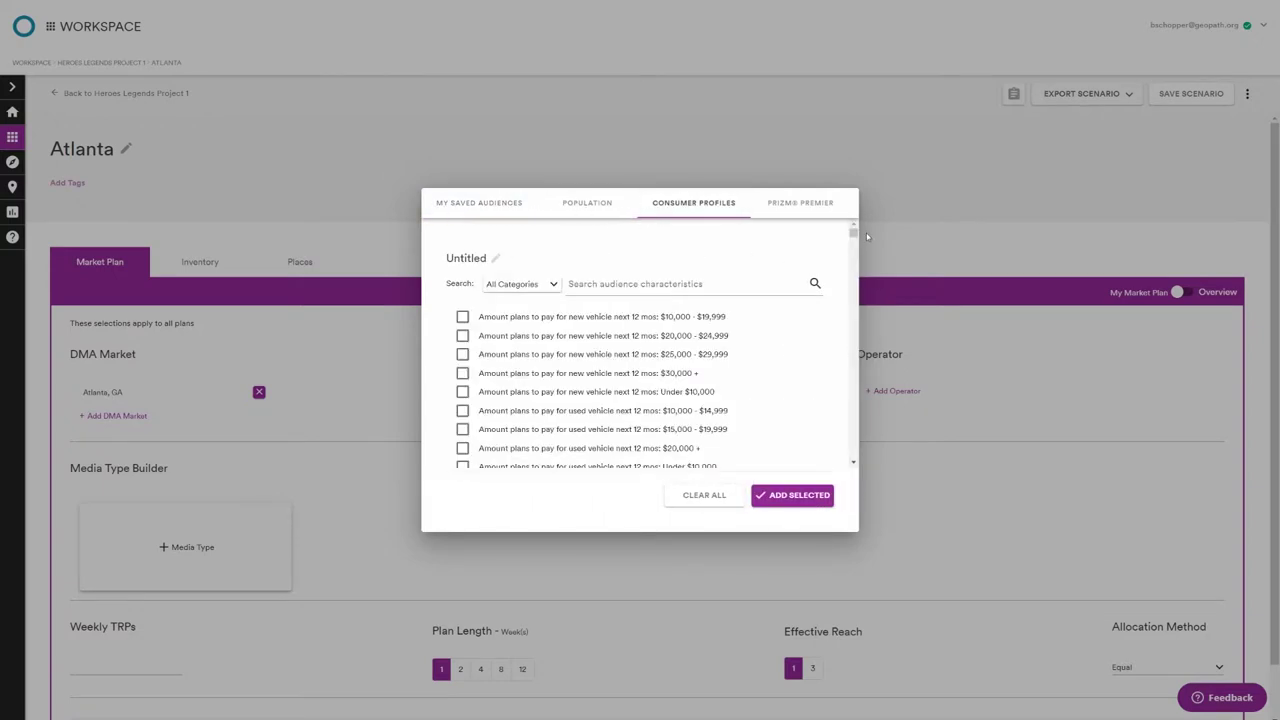
{"action": "left_click", "coordinate": [668, 282]}
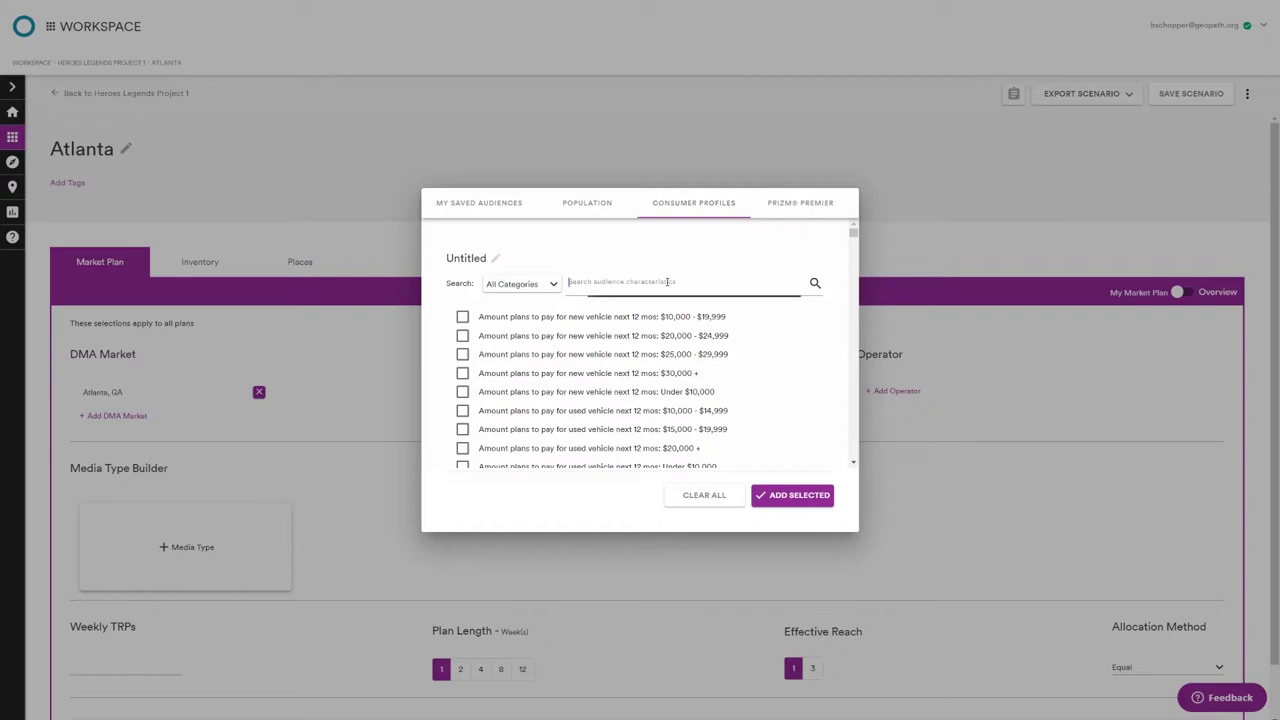
{"action": "type", "text": "games"}
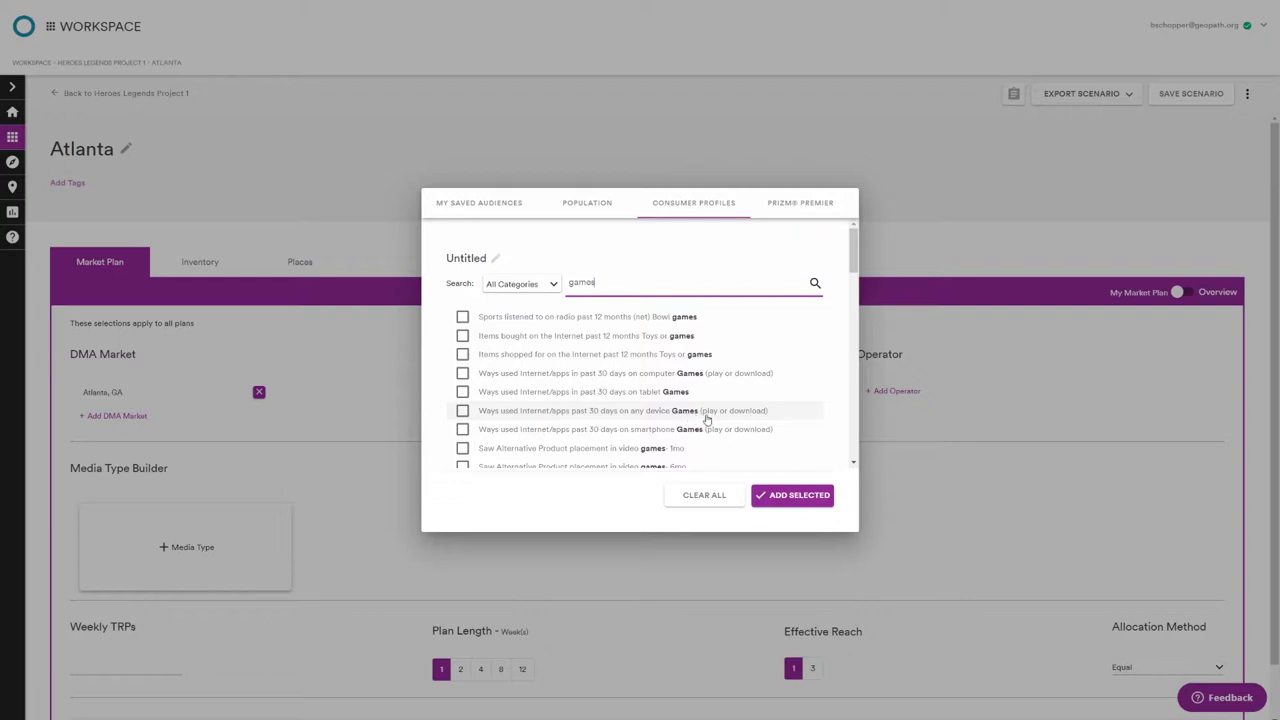
{"action": "left_click", "coordinate": [675, 412]}
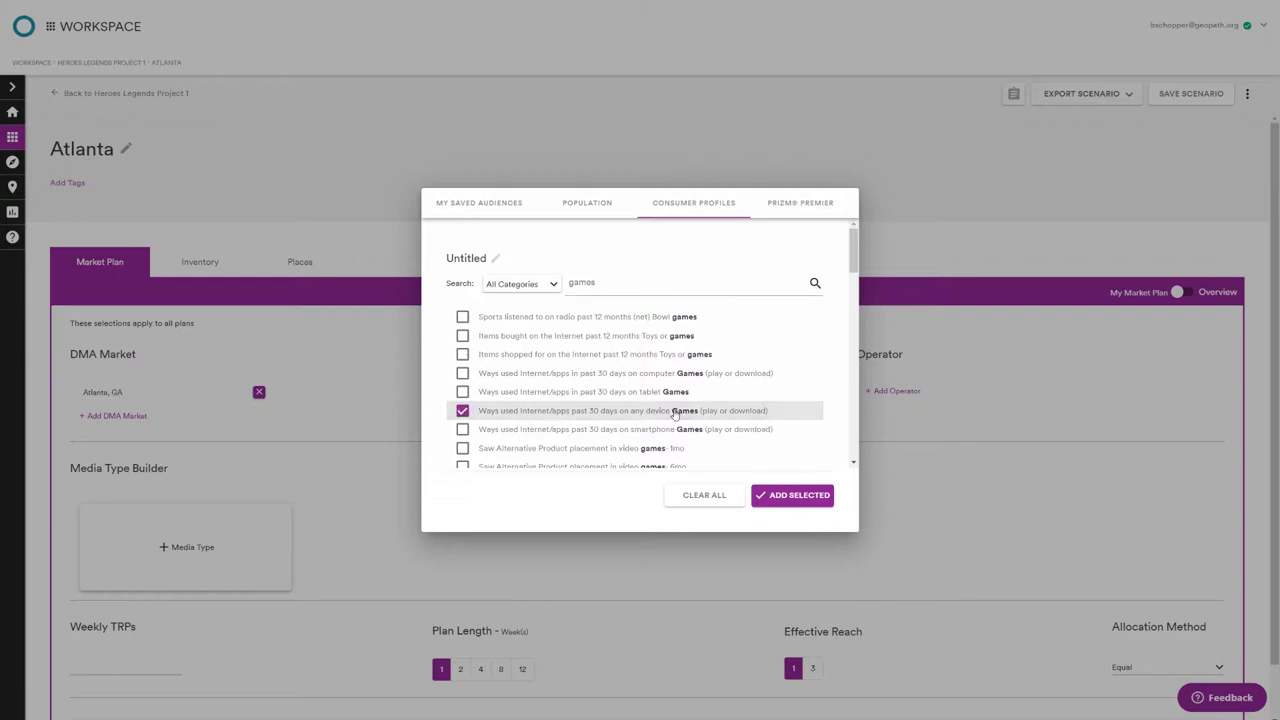
{"action": "left_click", "coordinate": [797, 497]}
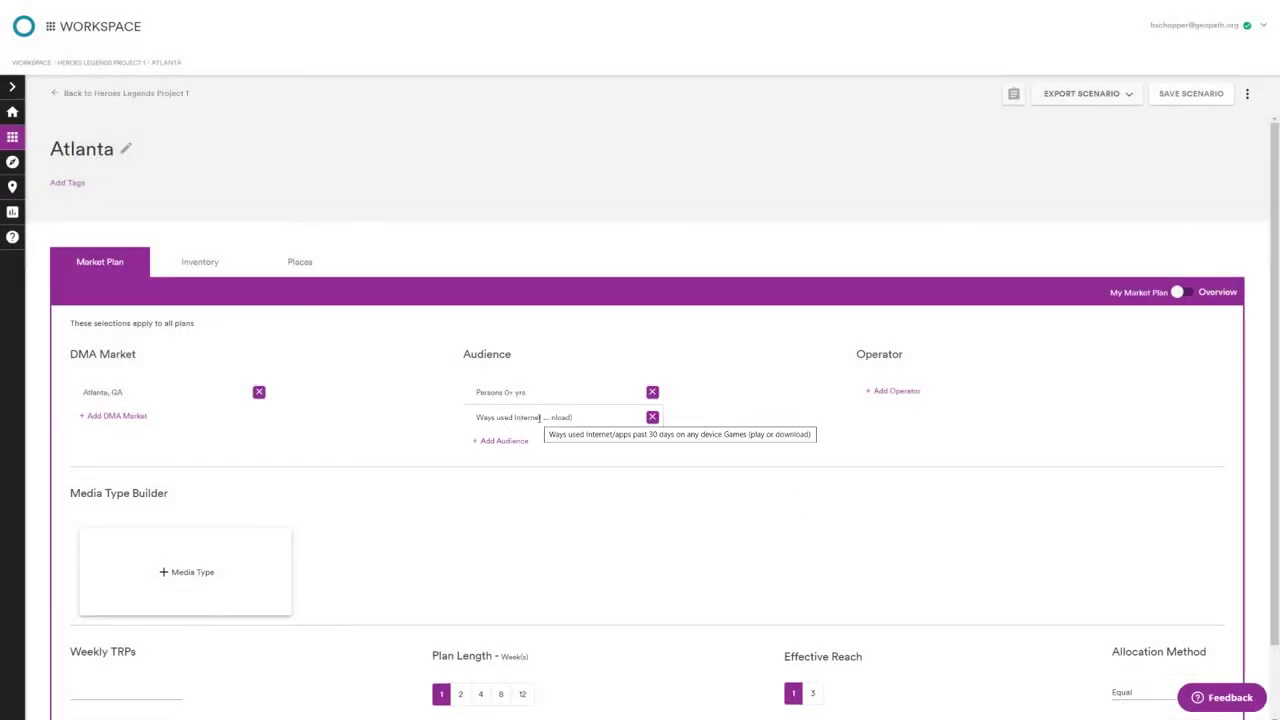
{"action": "left_click", "coordinate": [652, 392]}
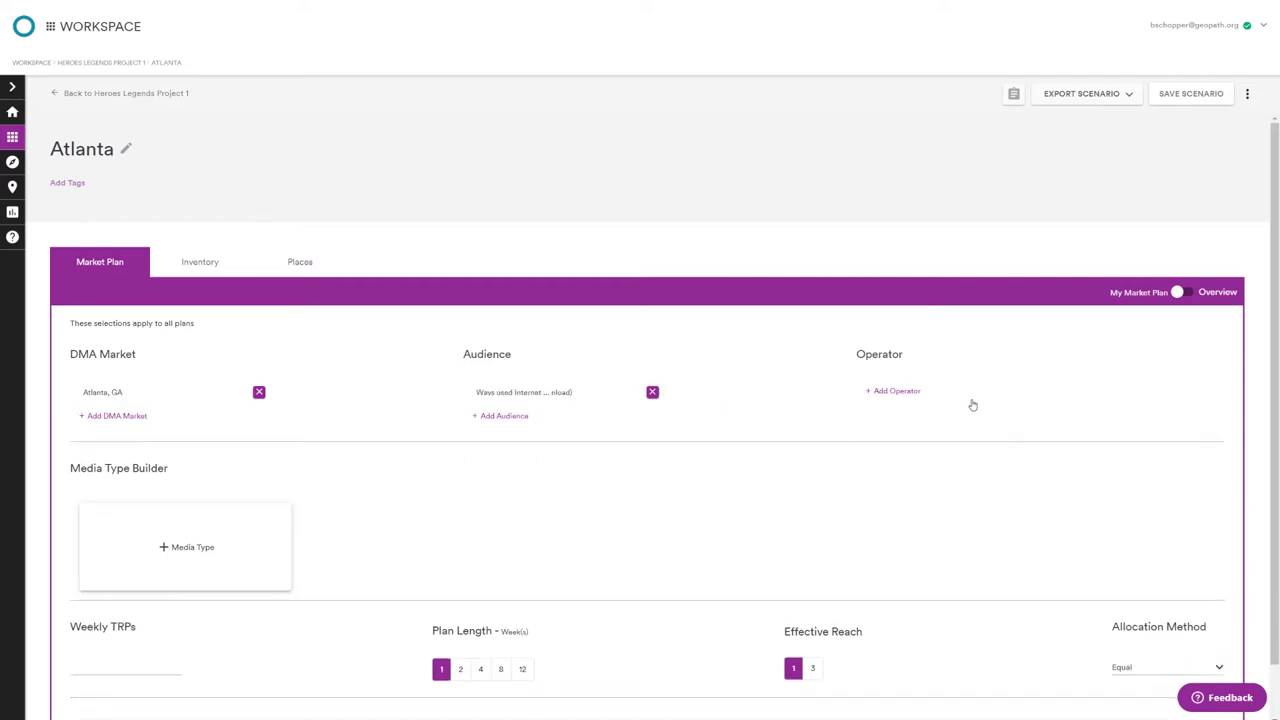
- Open the media type selection for the Atlanta market plan
{"action": "scroll", "coordinate": [965, 403], "scroll_direction": "down", "scroll_amount": 1}
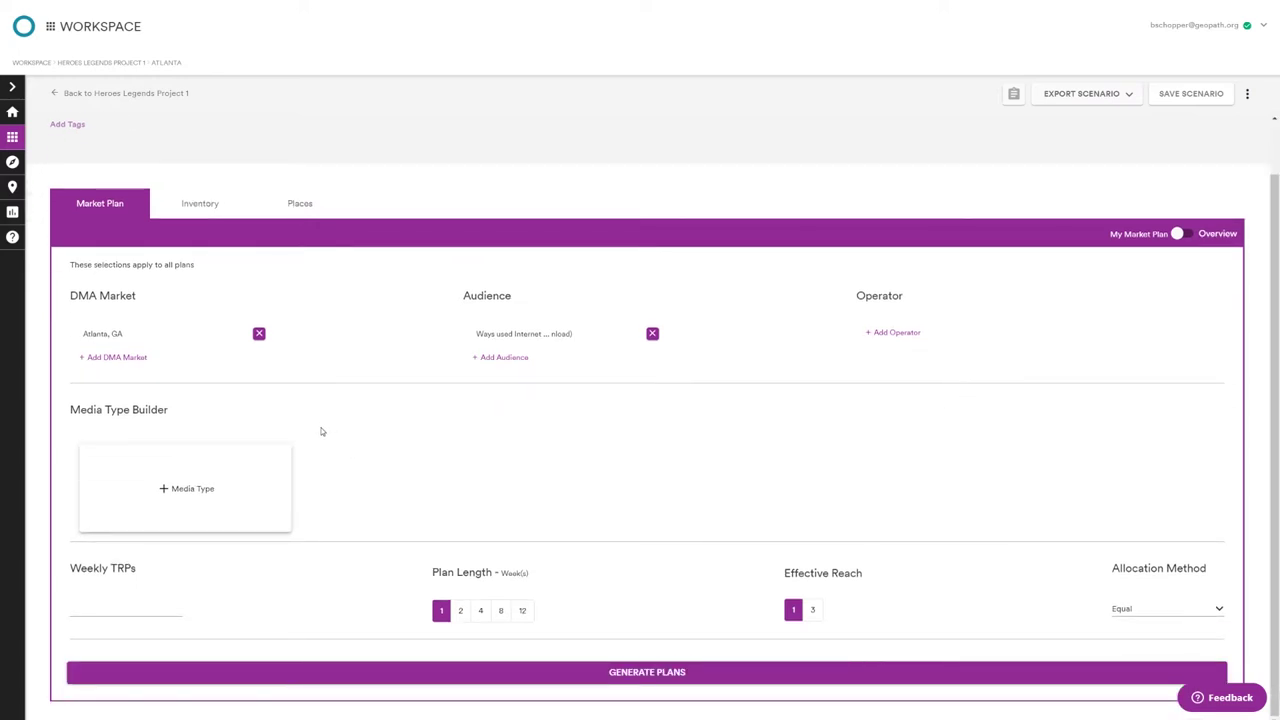
{"action": "left_click", "coordinate": [190, 489]}
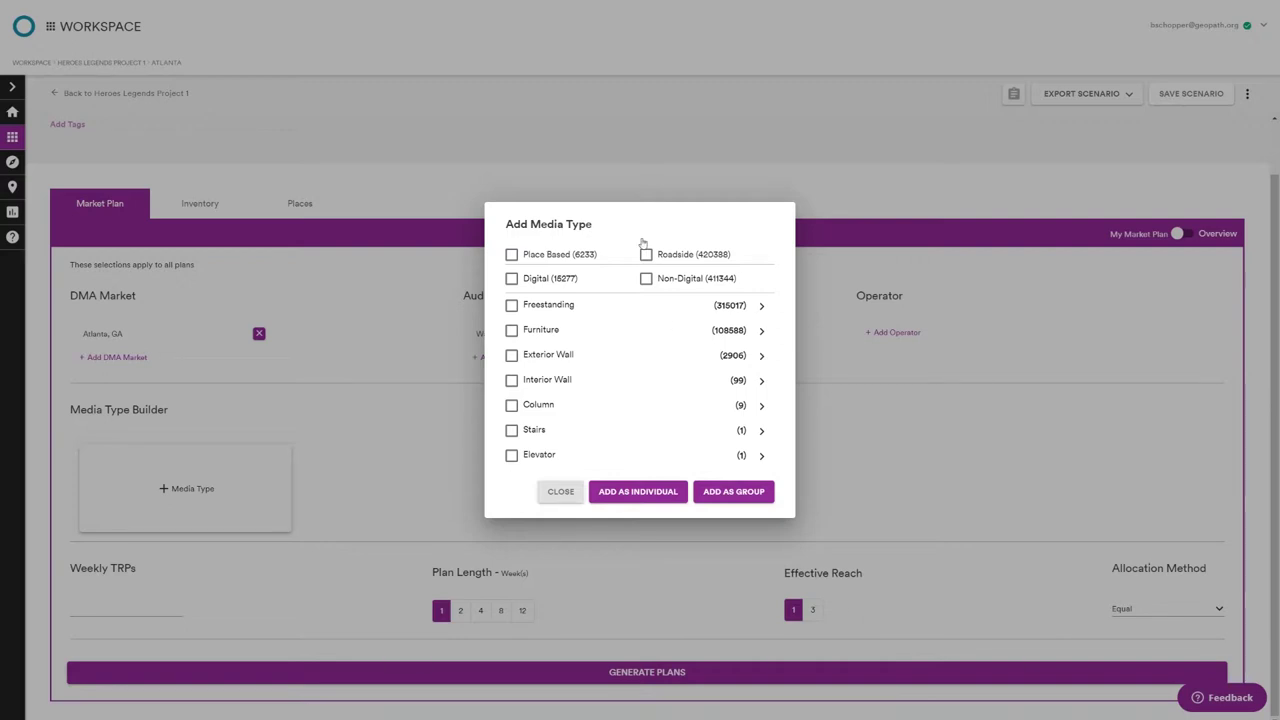
{"action": "left_click", "coordinate": [737, 331]}
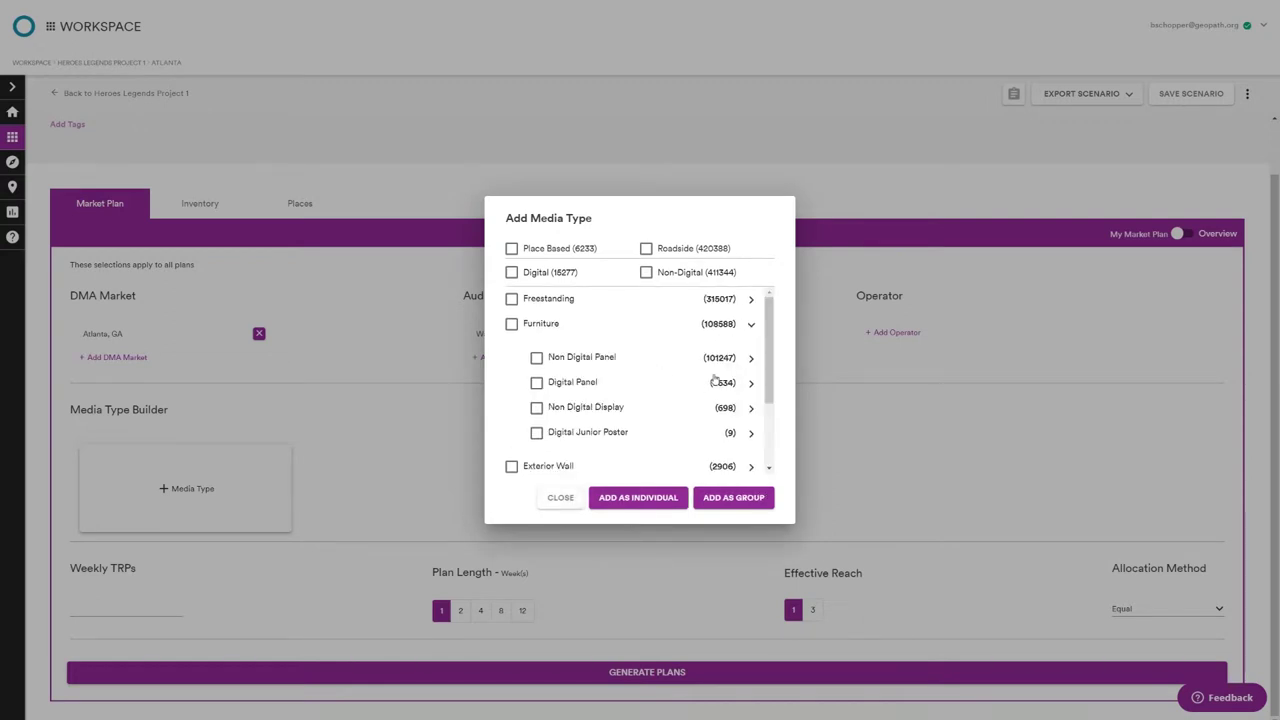
{"action": "left_click", "coordinate": [751, 358]}
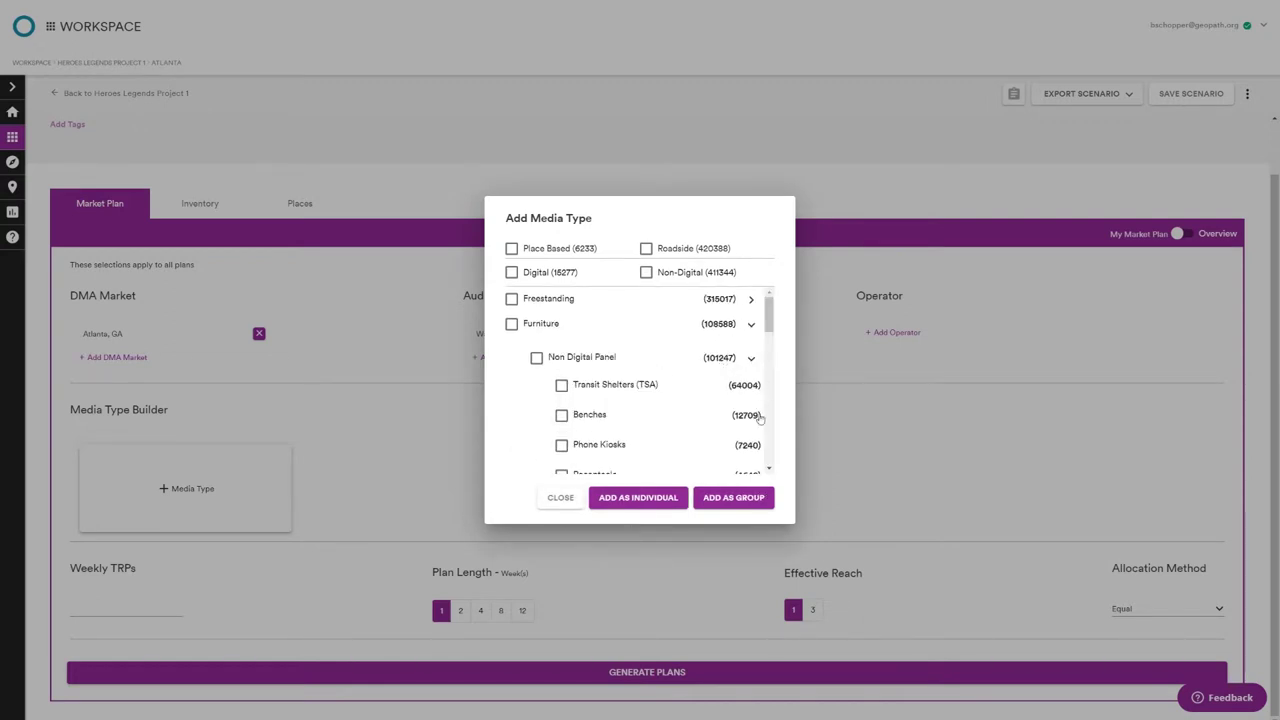
{"action": "left_click", "coordinate": [561, 385]}
{"action": "left_click", "coordinate": [561, 415]}
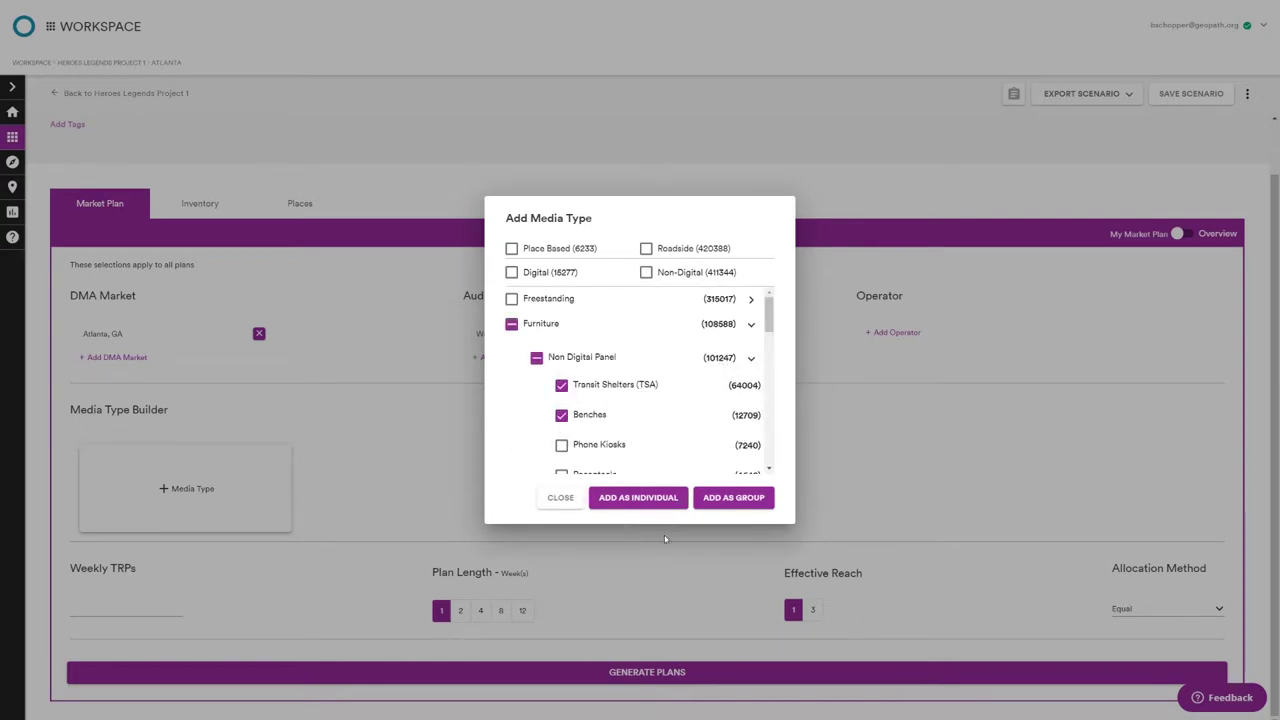
{"action": "left_click", "coordinate": [561, 413]}
{"action": "left_click", "coordinate": [561, 388]}
{"action": "left_click", "coordinate": [584, 362]}
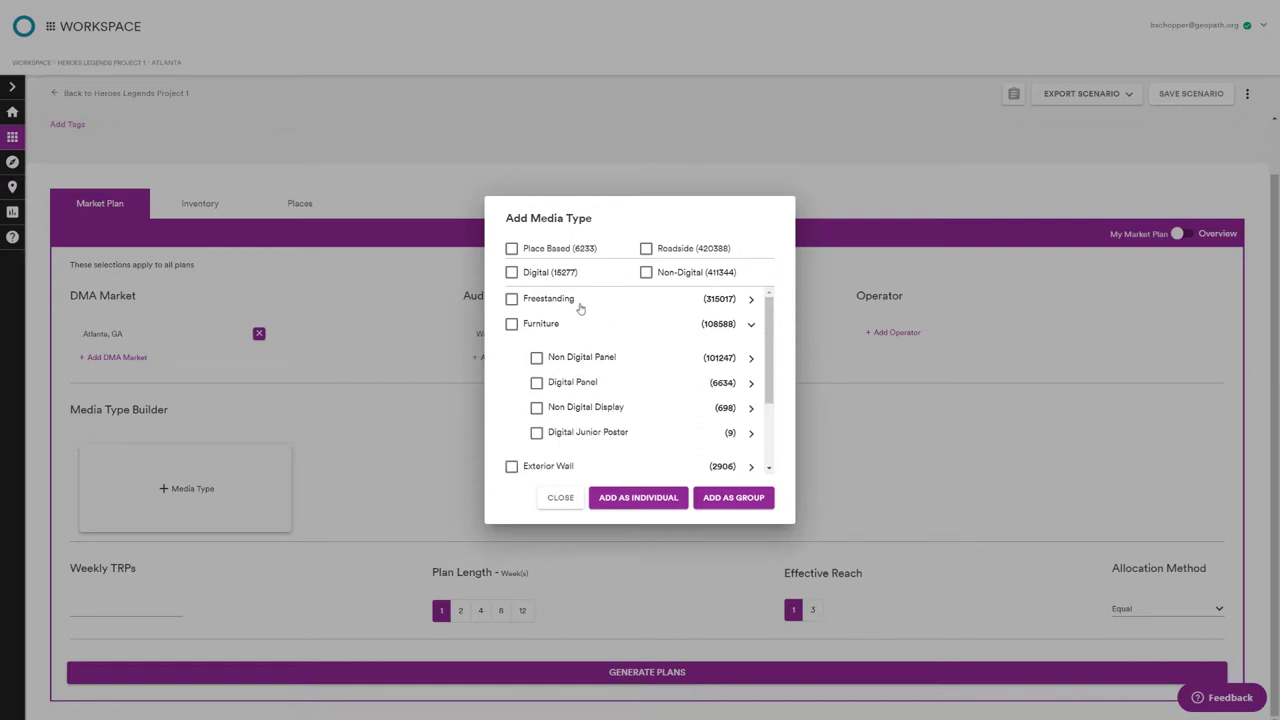
{"action": "left_click", "coordinate": [750, 327]}
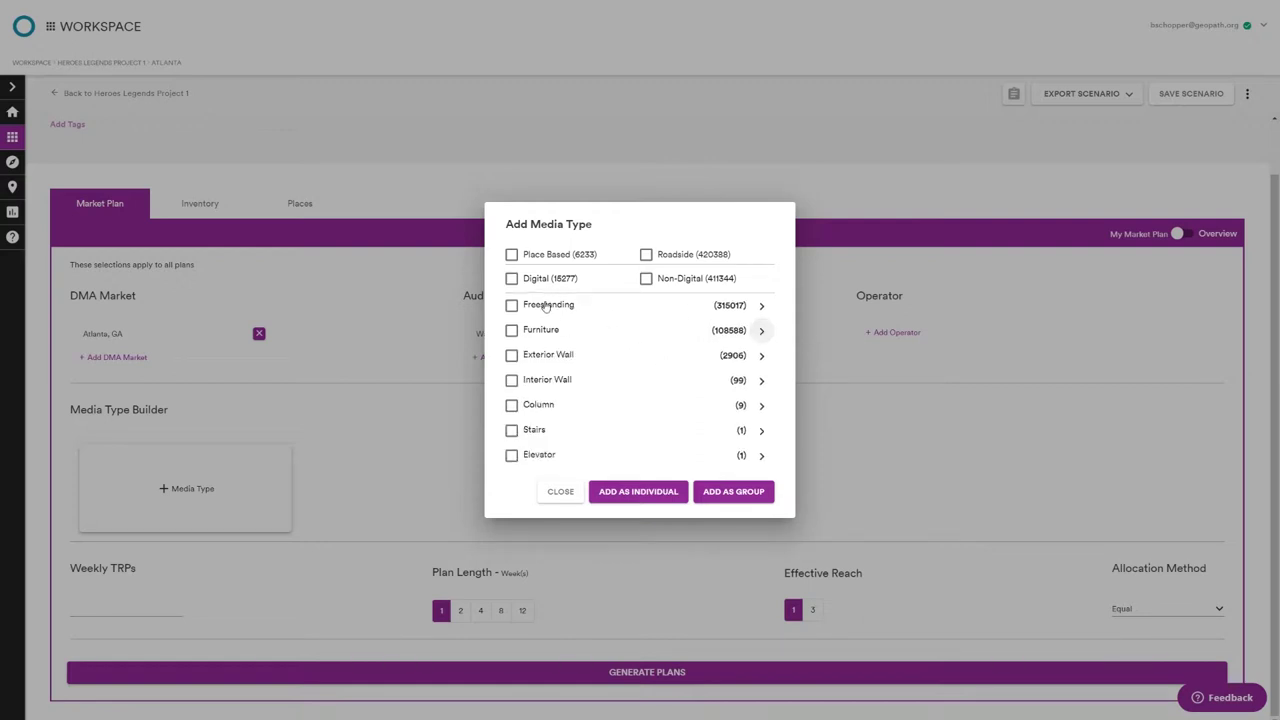
- Add Bulletins, from Freestanding Non Digital Bulletin, to the plan as an individual media type
{"action": "left_click", "coordinate": [540, 309]}
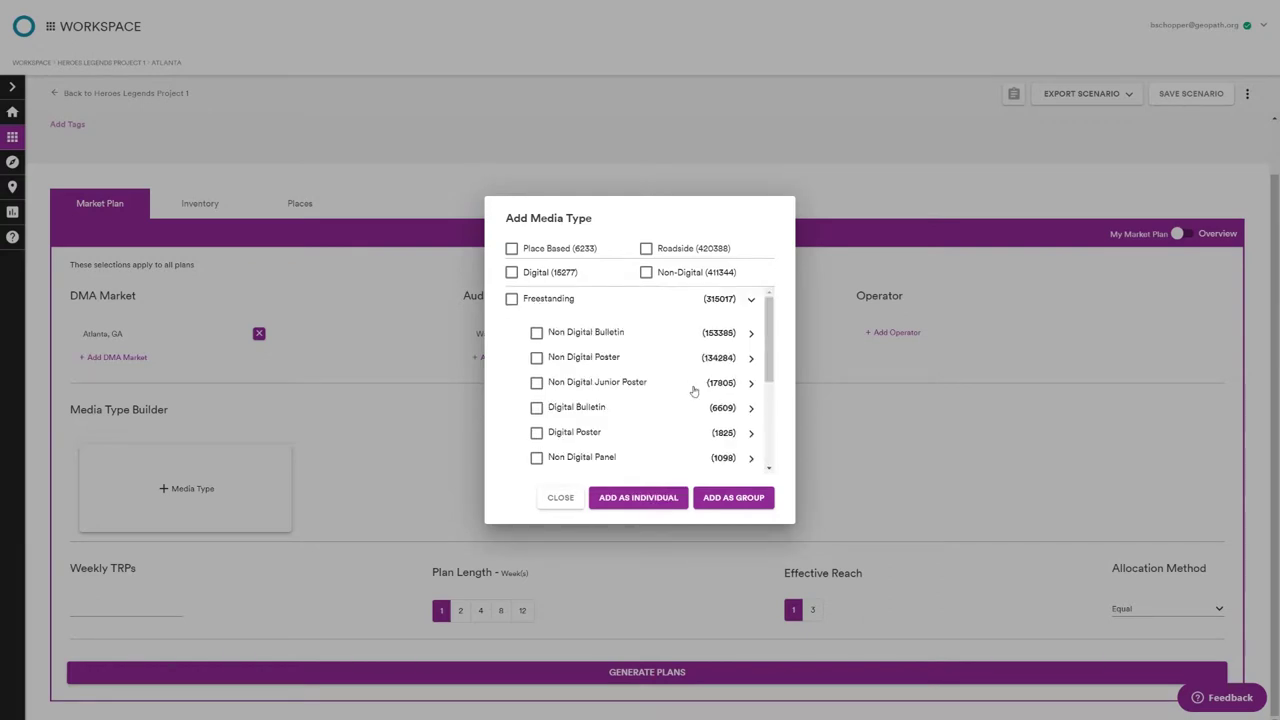
{"action": "left_click", "coordinate": [592, 336]}
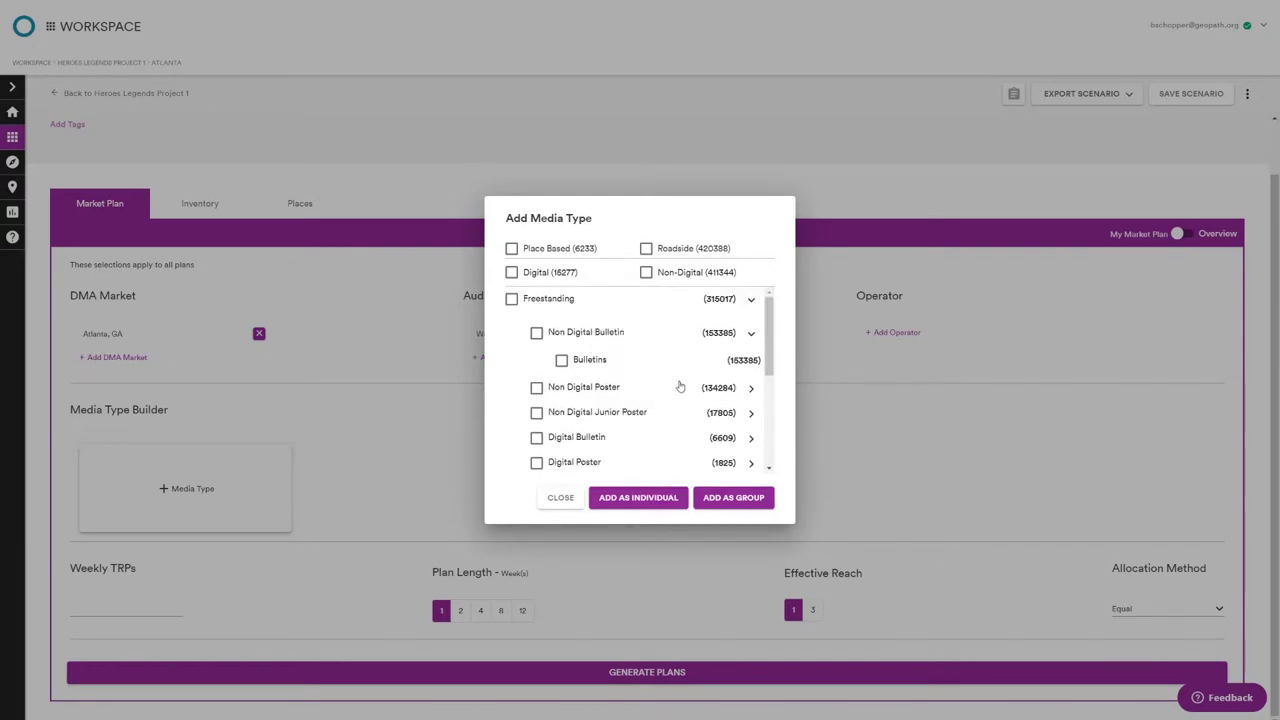
{"action": "left_click", "coordinate": [587, 364]}
{"action": "left_click", "coordinate": [655, 503]}
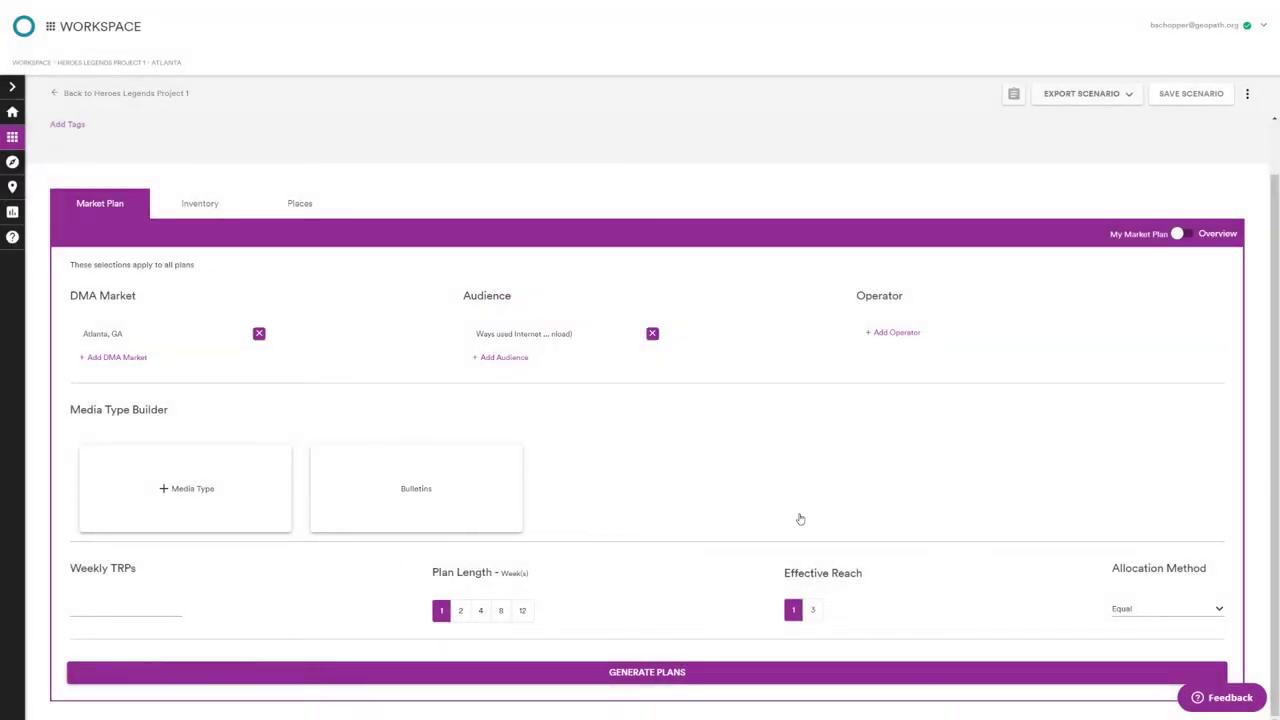
- Set the weekly TRPs to 50 and generate the market plans
{"action": "mouse_move", "coordinate": [516, 448]}
{"action": "type", "text": "50"}
{"action": "left_click", "coordinate": [641, 673]}
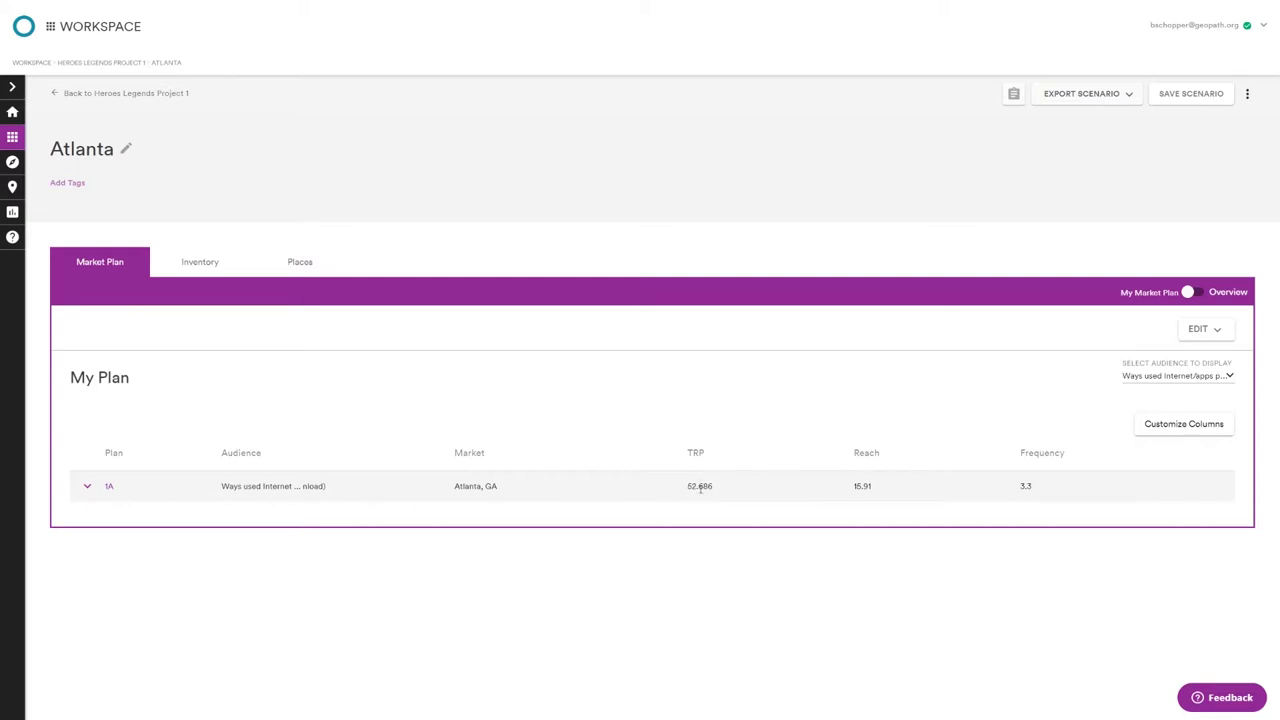
- Examine plan 1A's media type details and the operator breakdown for its Bulletins
{"action": "left_click", "coordinate": [87, 488]}
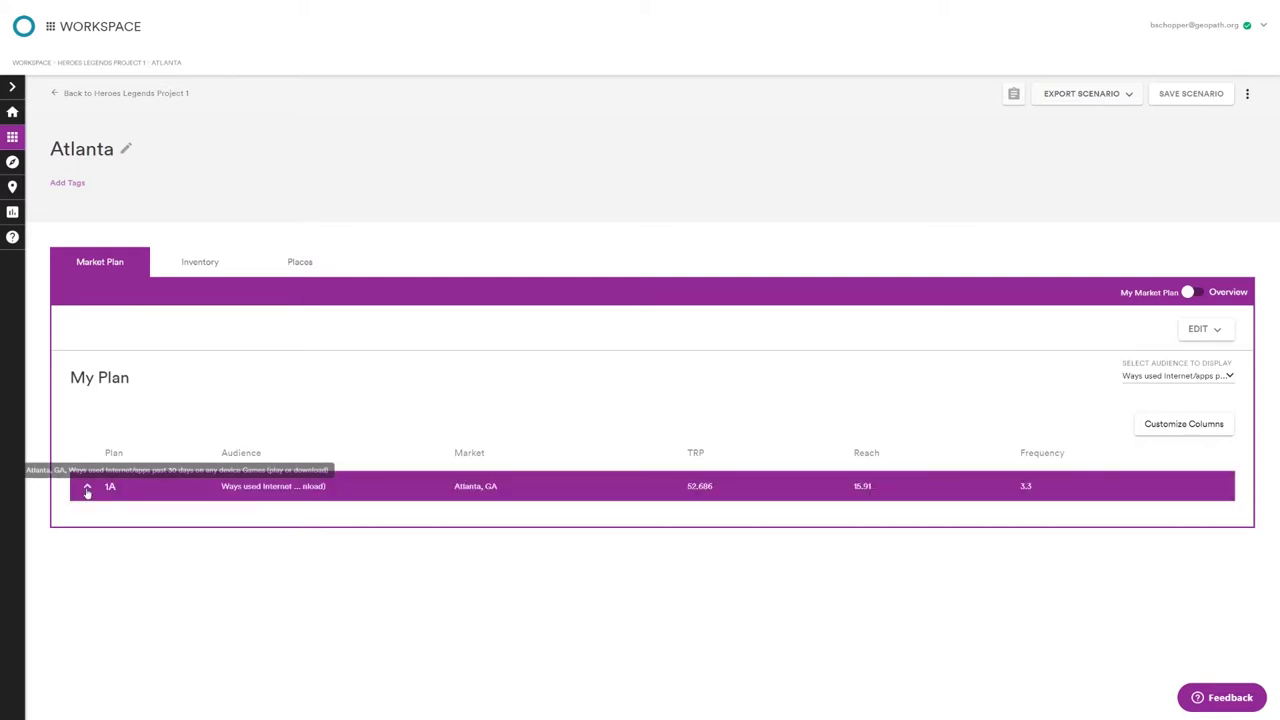
{"action": "scroll", "coordinate": [150, 465], "scroll_direction": "down", "scroll_amount": 1}
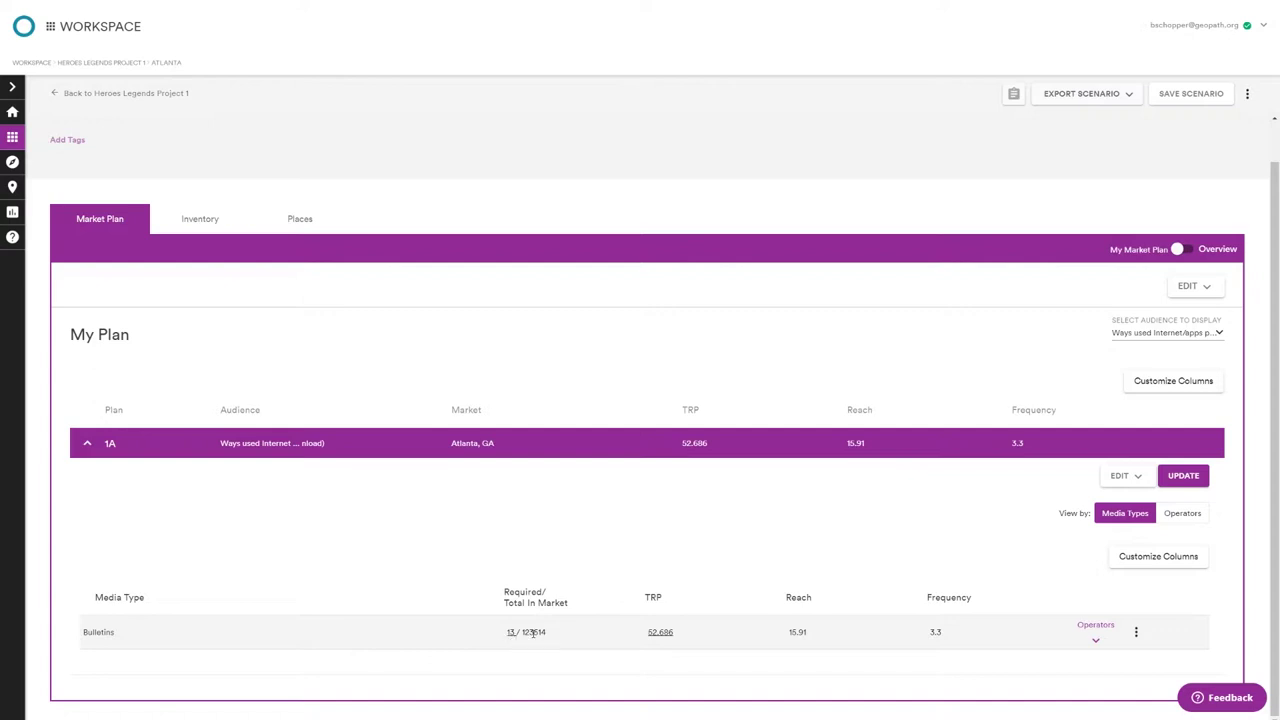
{"action": "left_click", "coordinate": [1095, 636]}
{"action": "scroll", "coordinate": [966, 486], "scroll_direction": "down", "scroll_amount": 3}
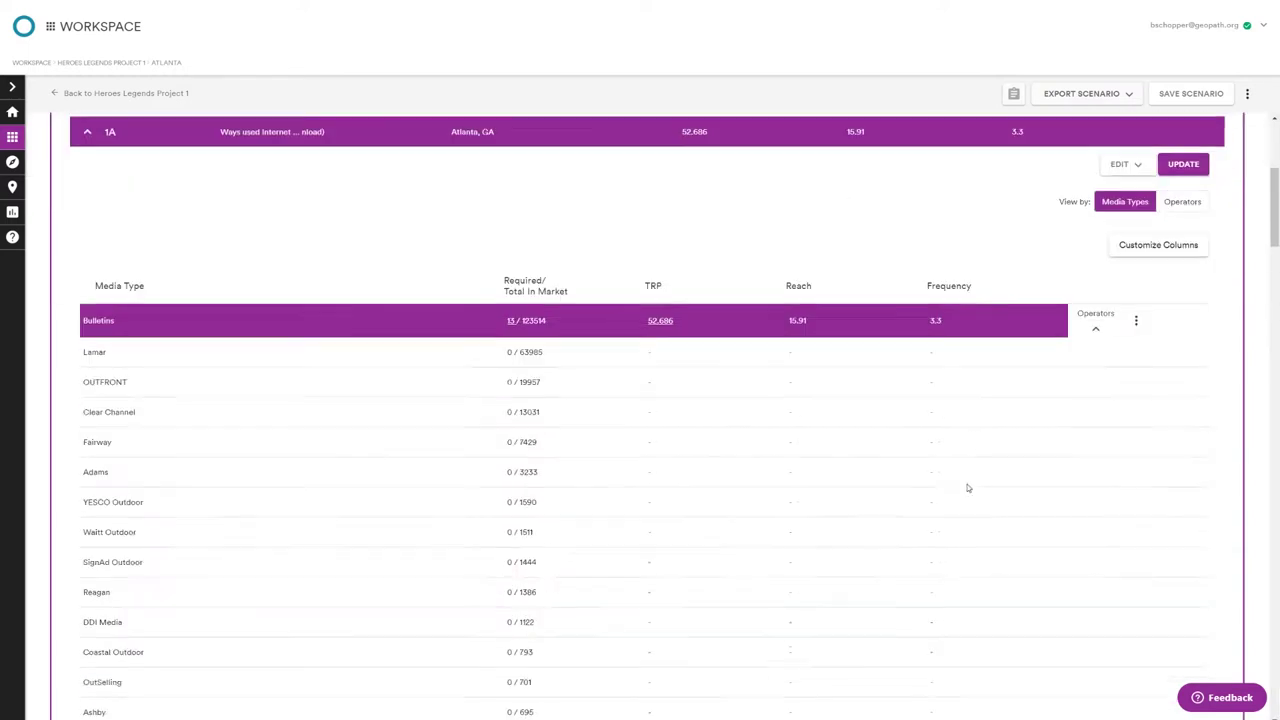
{"action": "scroll", "coordinate": [235, 457], "scroll_direction": "down", "scroll_amount": 1}
{"action": "scroll", "coordinate": [235, 457], "scroll_direction": "down", "scroll_amount": 4}
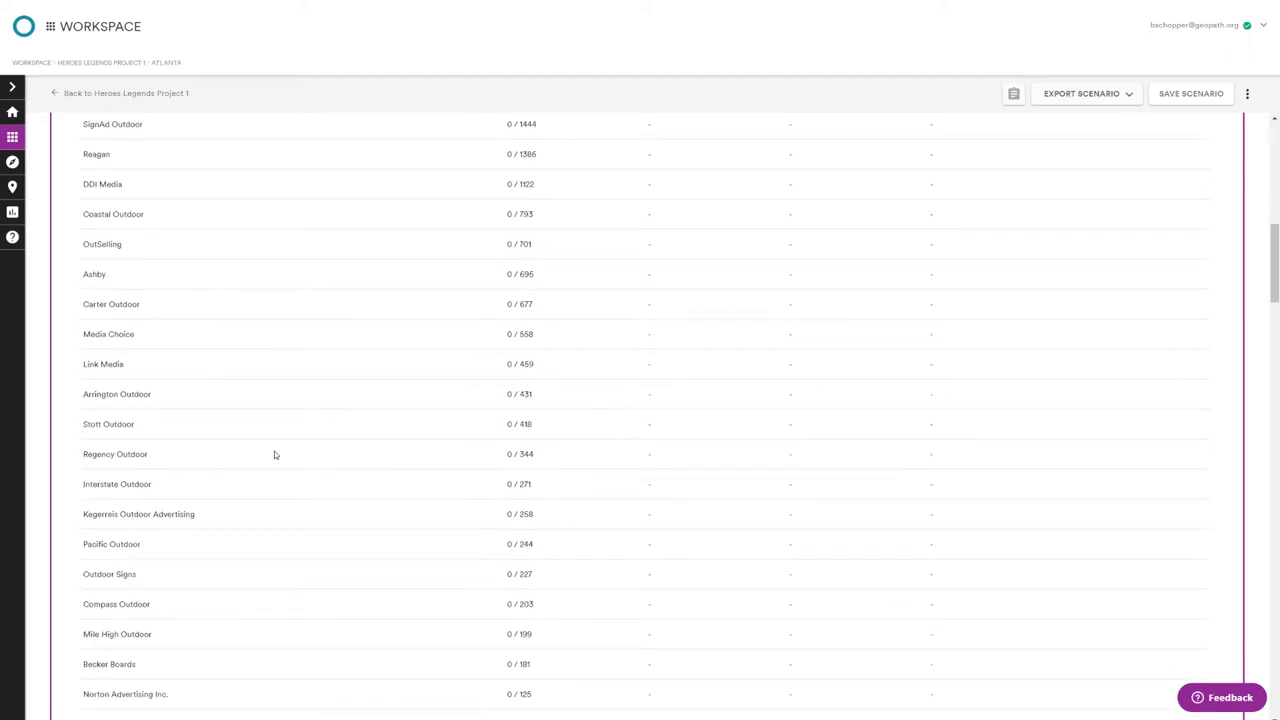
{"action": "scroll", "coordinate": [274, 454], "scroll_direction": "up", "scroll_amount": 7}
{"action": "scroll", "coordinate": [564, 584], "scroll_direction": "down", "scroll_amount": 2}
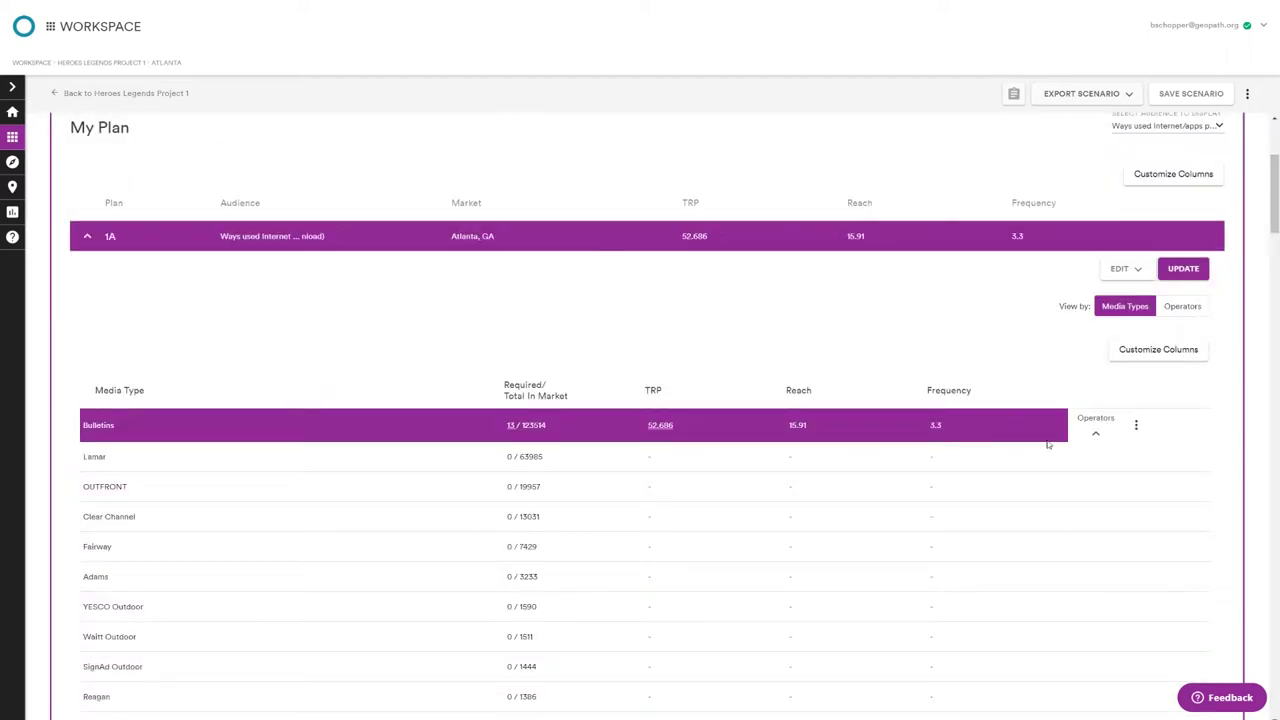
{"action": "left_click", "coordinate": [1095, 442]}
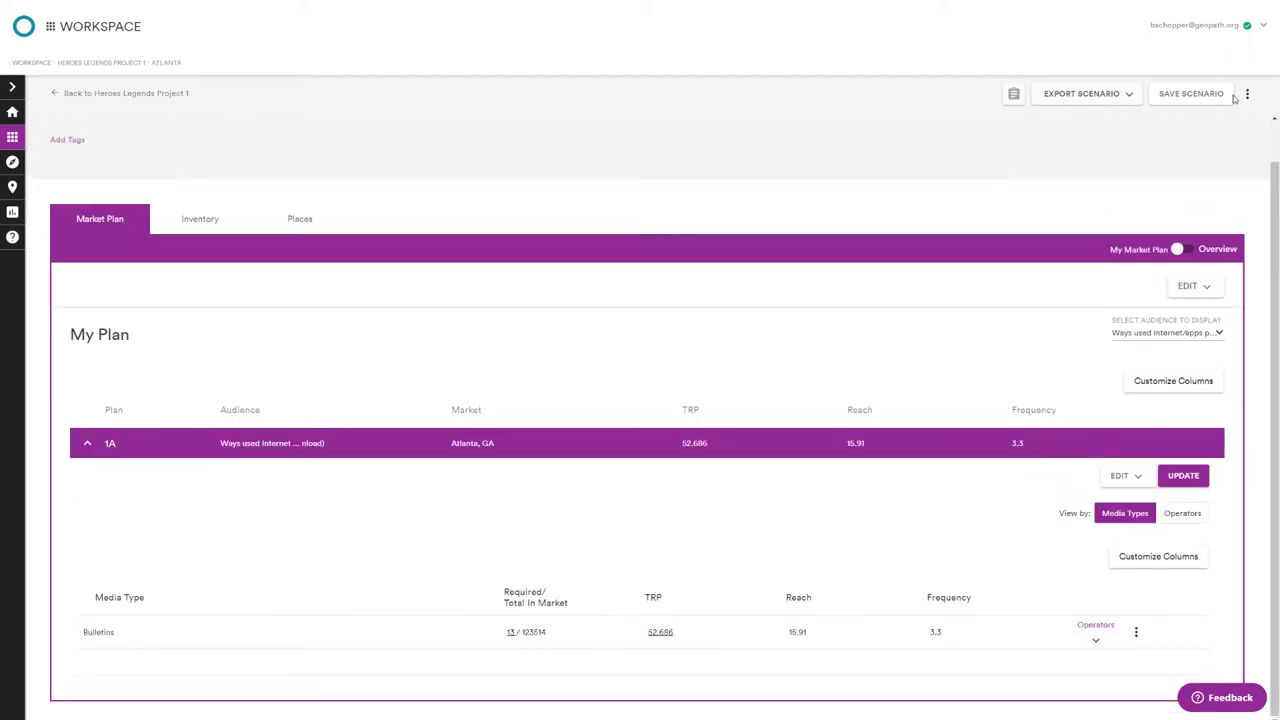
- Save the Atlanta scenario and return to Heroes Legends Project 1
{"action": "left_click", "coordinate": [1188, 94]}
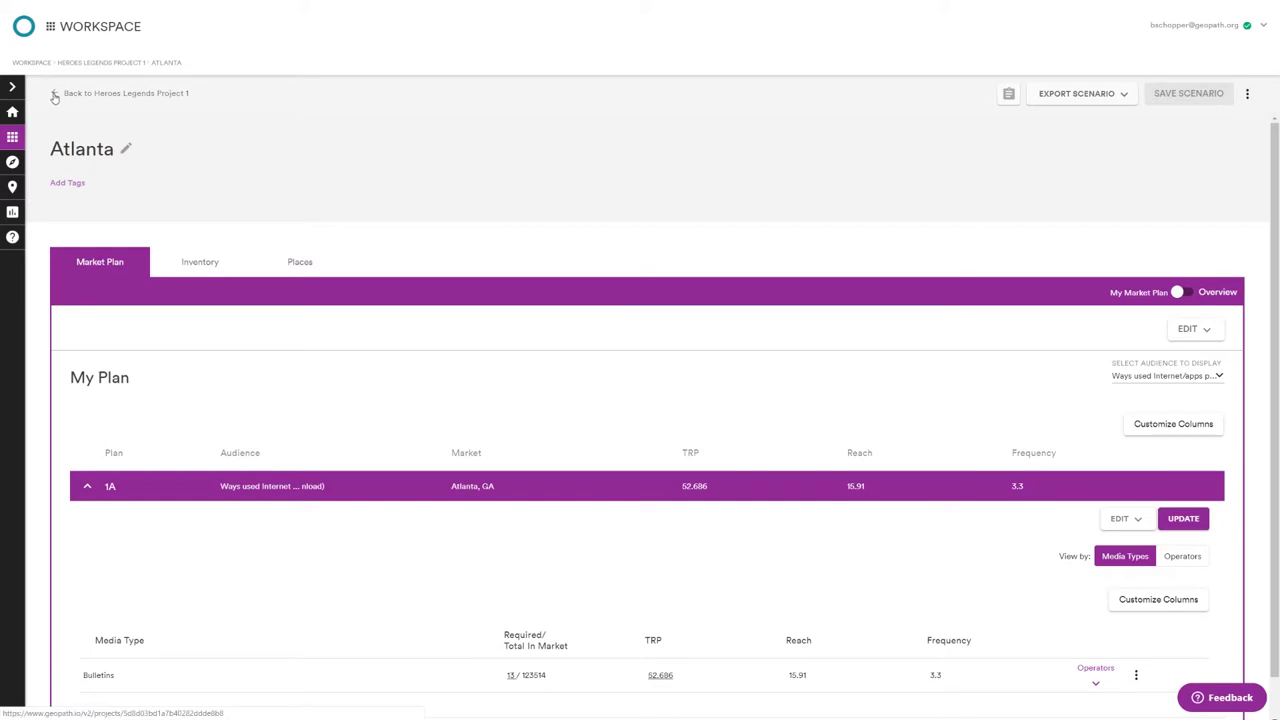
{"action": "left_click", "coordinate": [57, 94]}
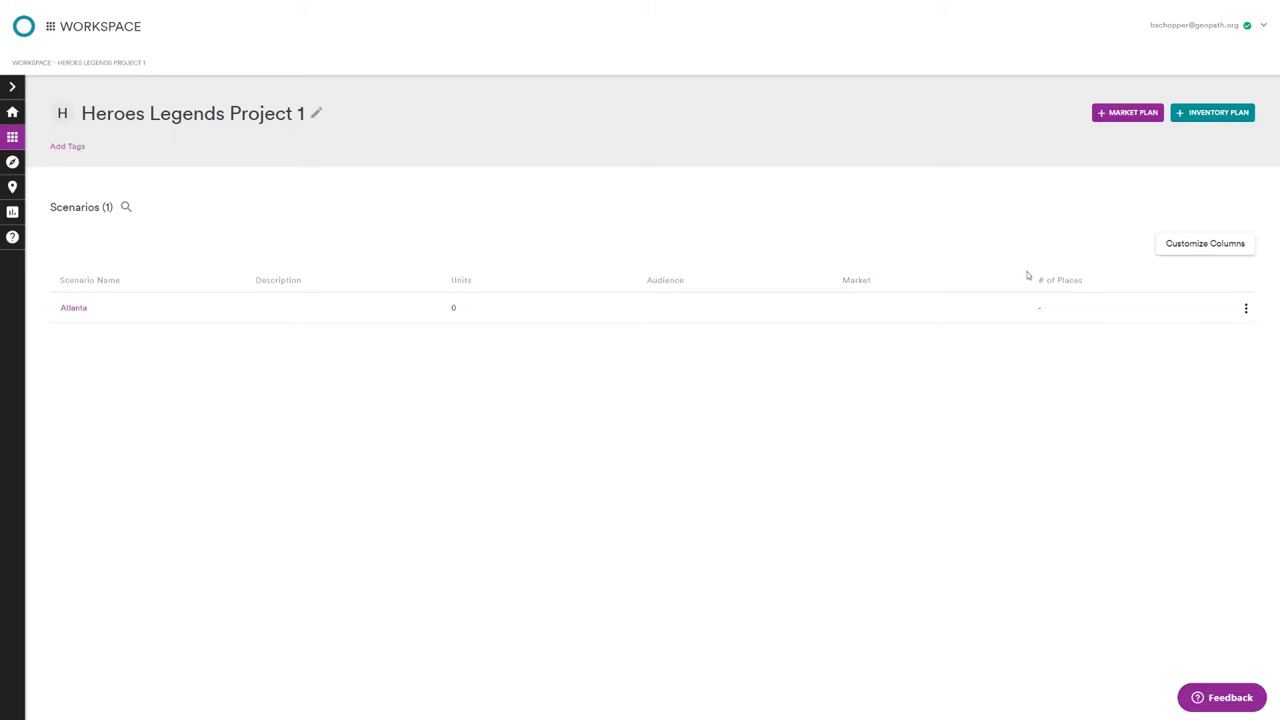
- Create a market plan scenario named "Chicago" in the project without a description
{"action": "left_click", "coordinate": [1125, 115]}
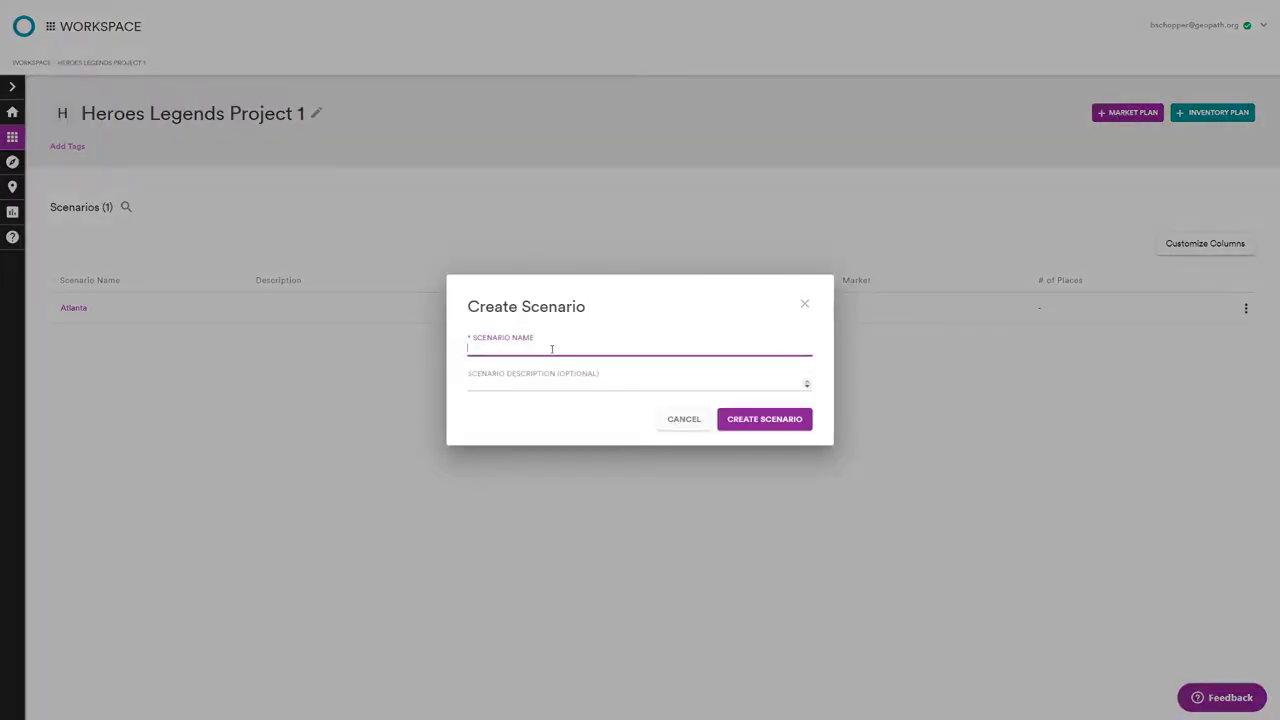
{"action": "type", "text": "Chicago"}
{"action": "left_click", "coordinate": [766, 423]}
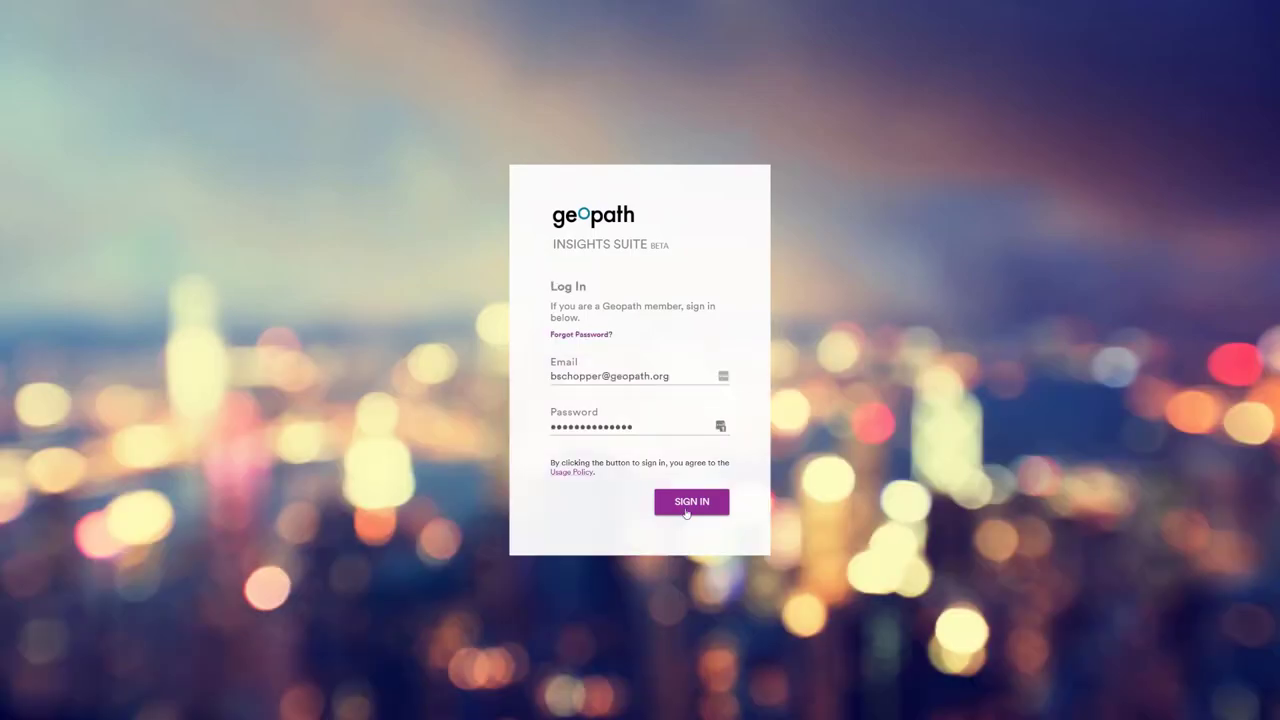
- Sign in to the Insights Suite with the filled-in credentials and accept the data evaluation terms and conditions
{"action": "left_click", "coordinate": [686, 510]}
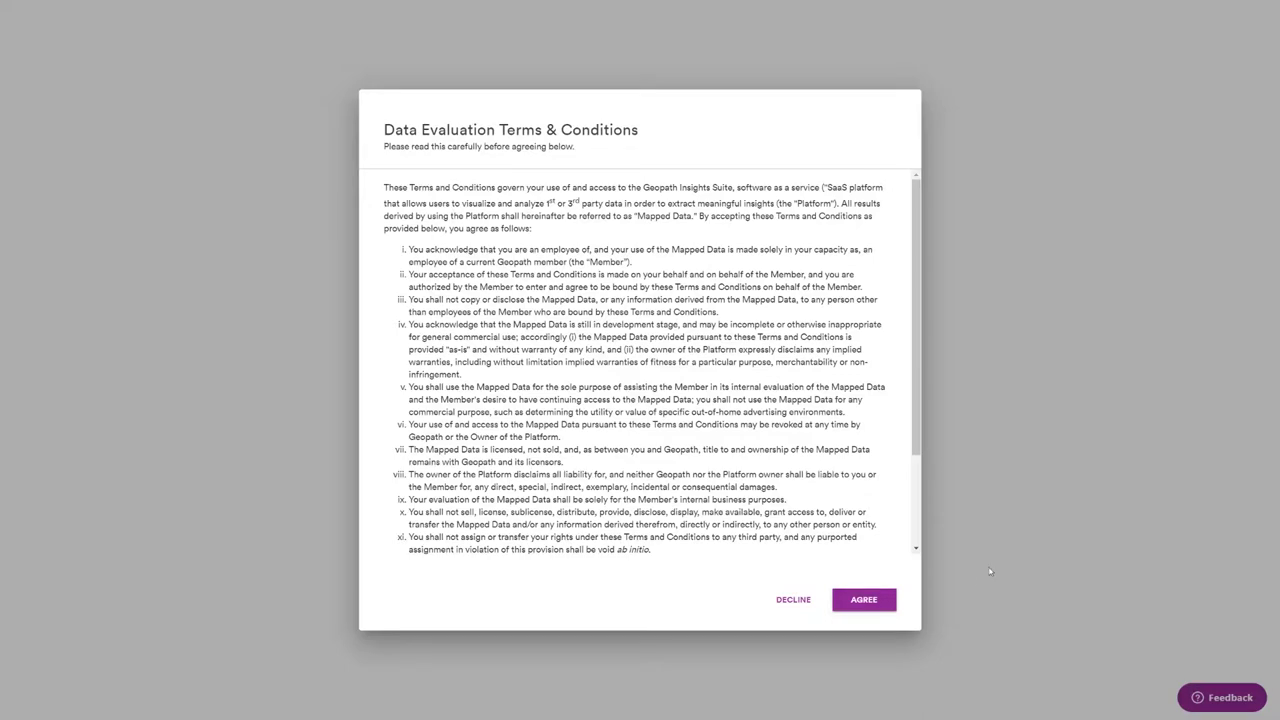
{"action": "left_click", "coordinate": [857, 602]}
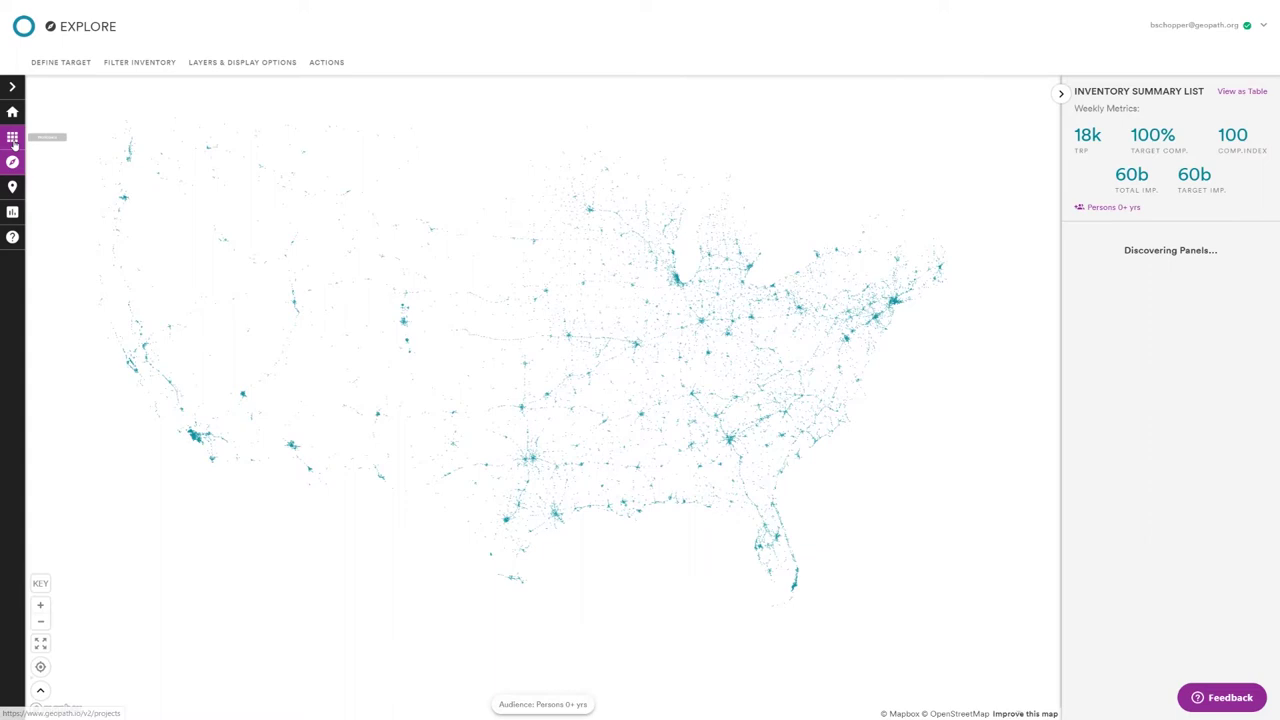
- Open the Chicago scenario of Heroes Legends Project 1 in the Workspace module
{"action": "left_click", "coordinate": [13, 142]}
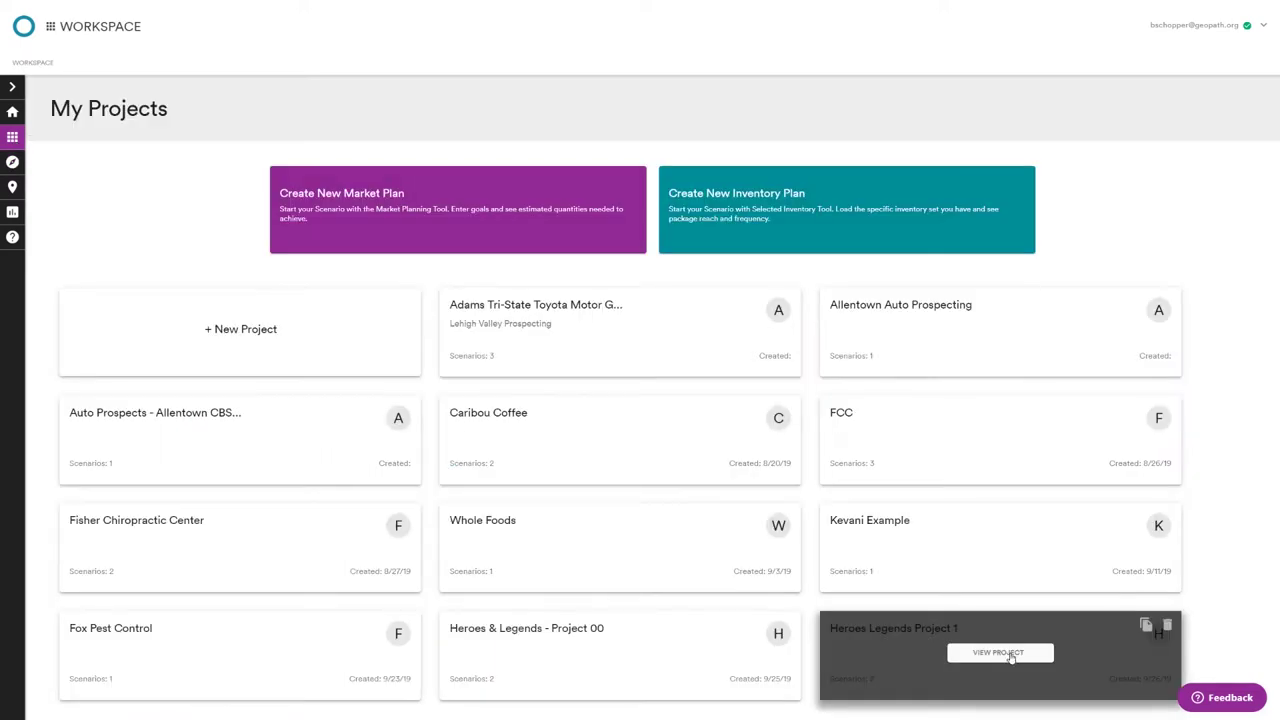
{"action": "left_click", "coordinate": [1010, 655]}
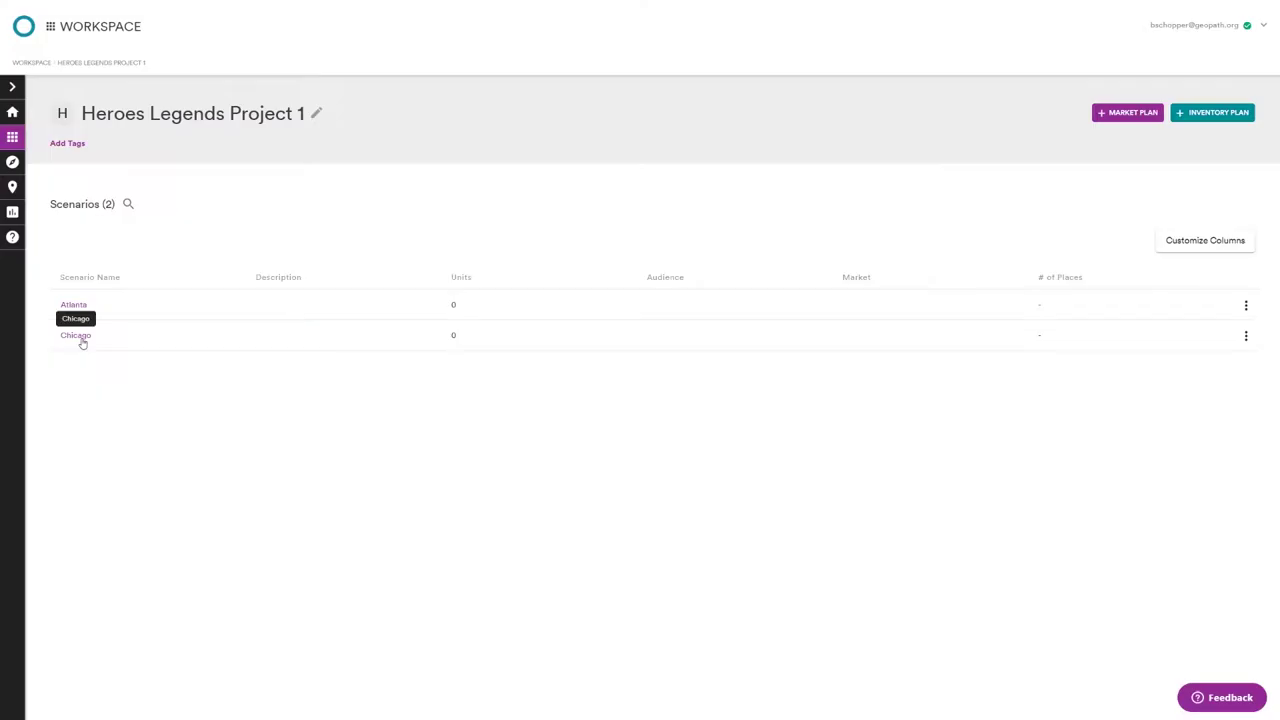
{"action": "left_click", "coordinate": [121, 347]}
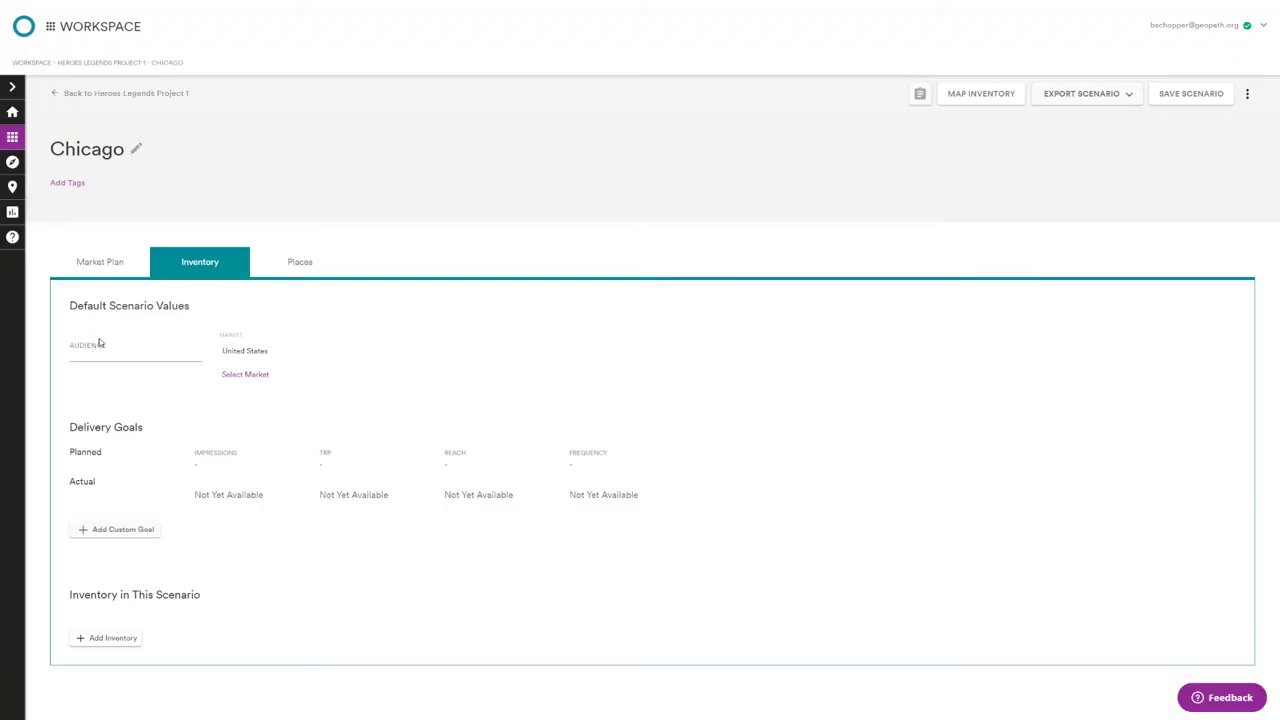
- Add Chicago, IL as the DMA market of the Chicago scenario's market plan
{"action": "left_click", "coordinate": [97, 263]}
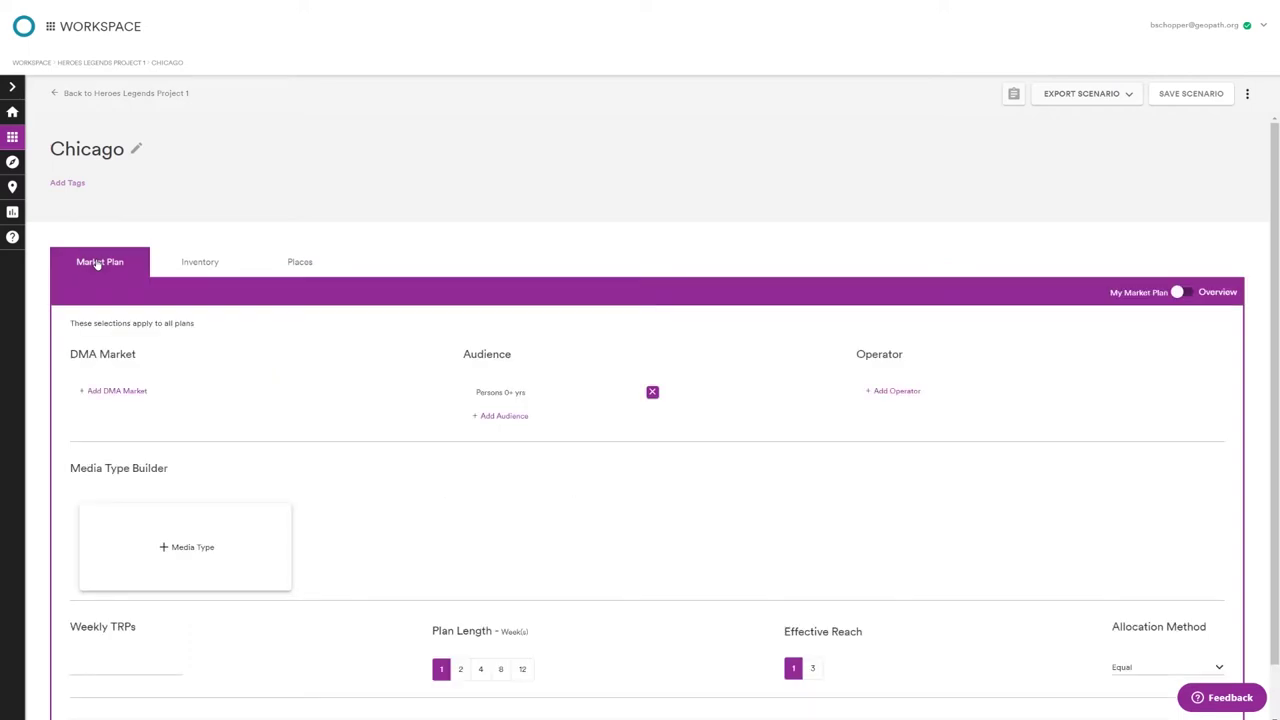
{"action": "left_click", "coordinate": [112, 391]}
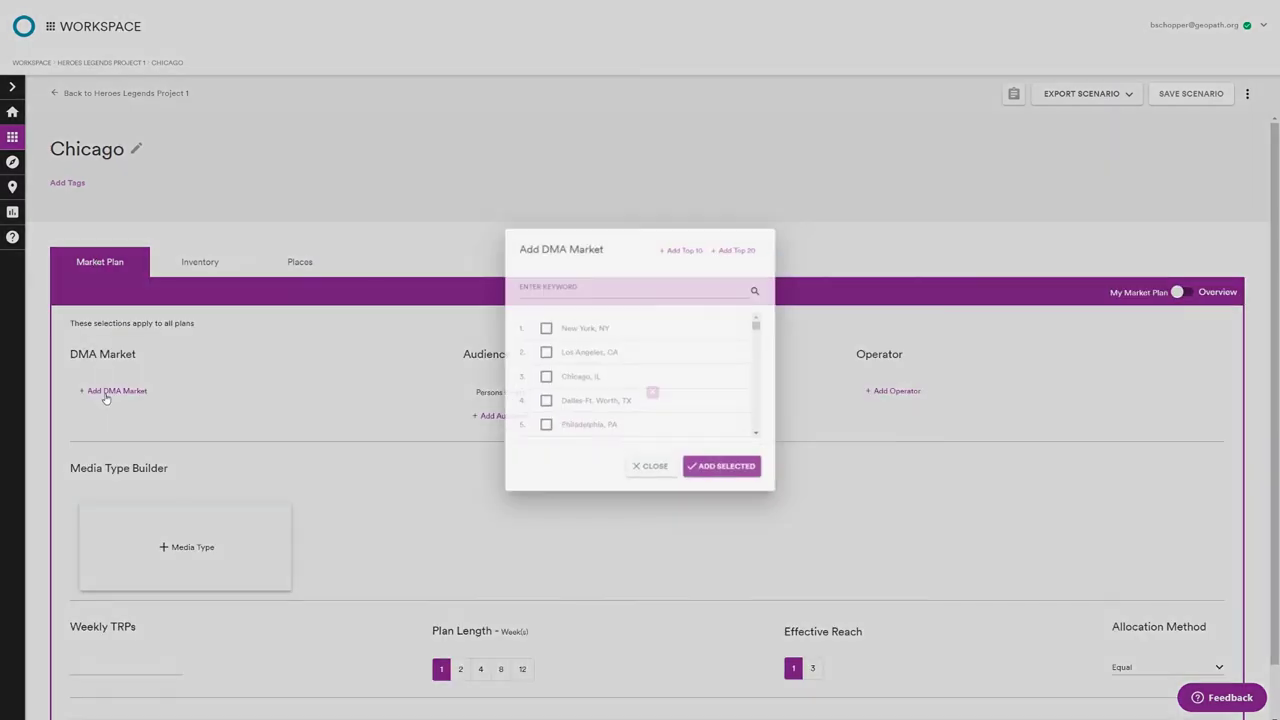
{"action": "left_click", "coordinate": [540, 378]}
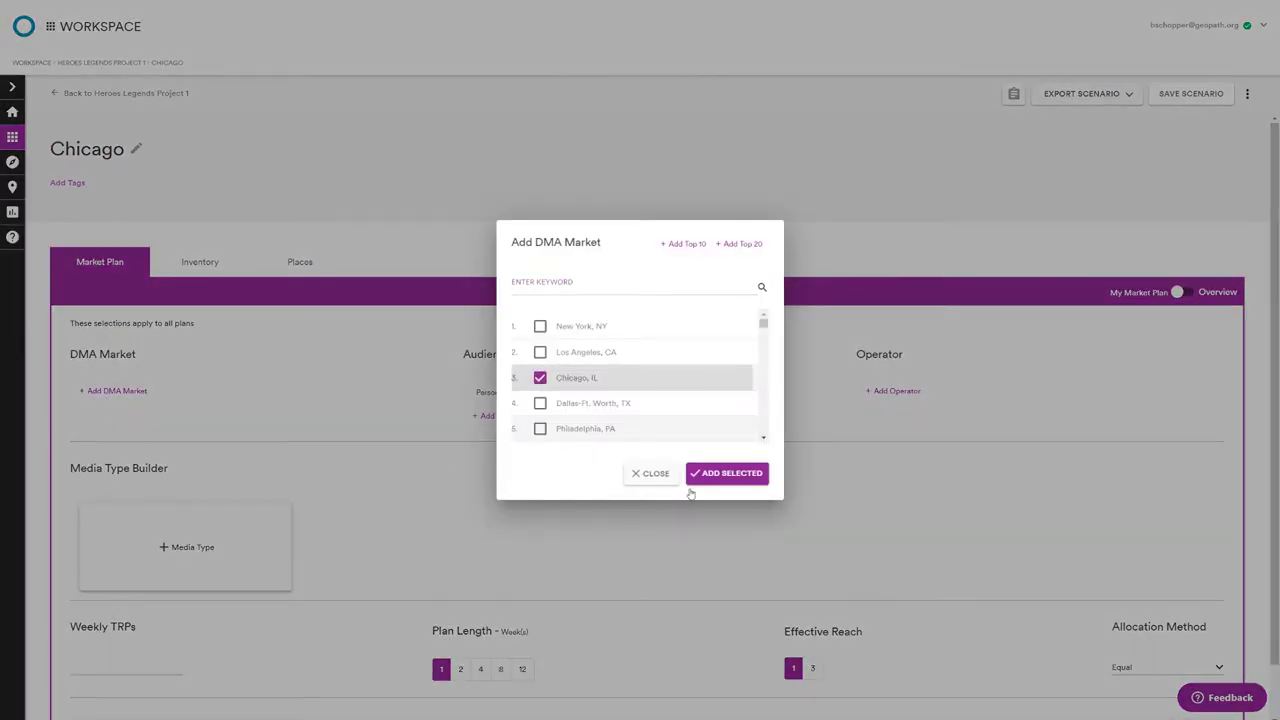
{"action": "left_click", "coordinate": [697, 476]}
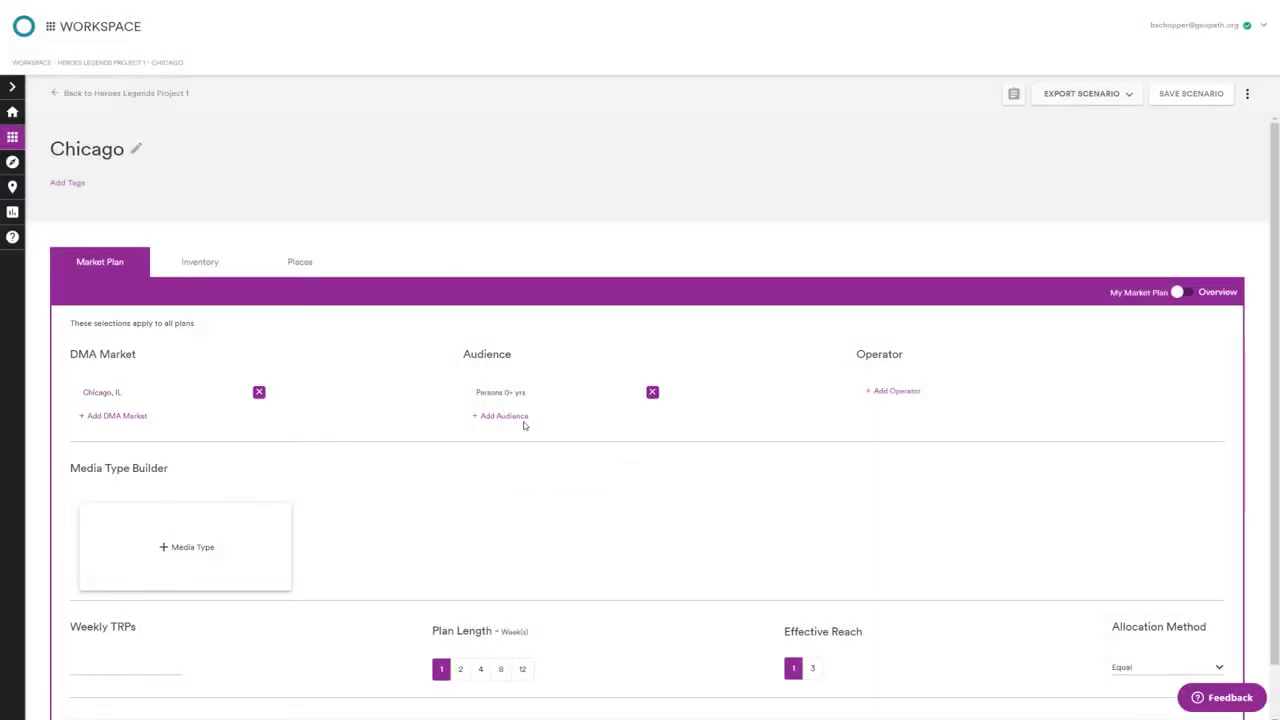
- Replace the plan's Persons 0+ yrs audience with the saved audience for Internet/apps used for games (play or download)
{"action": "left_click", "coordinate": [524, 419]}
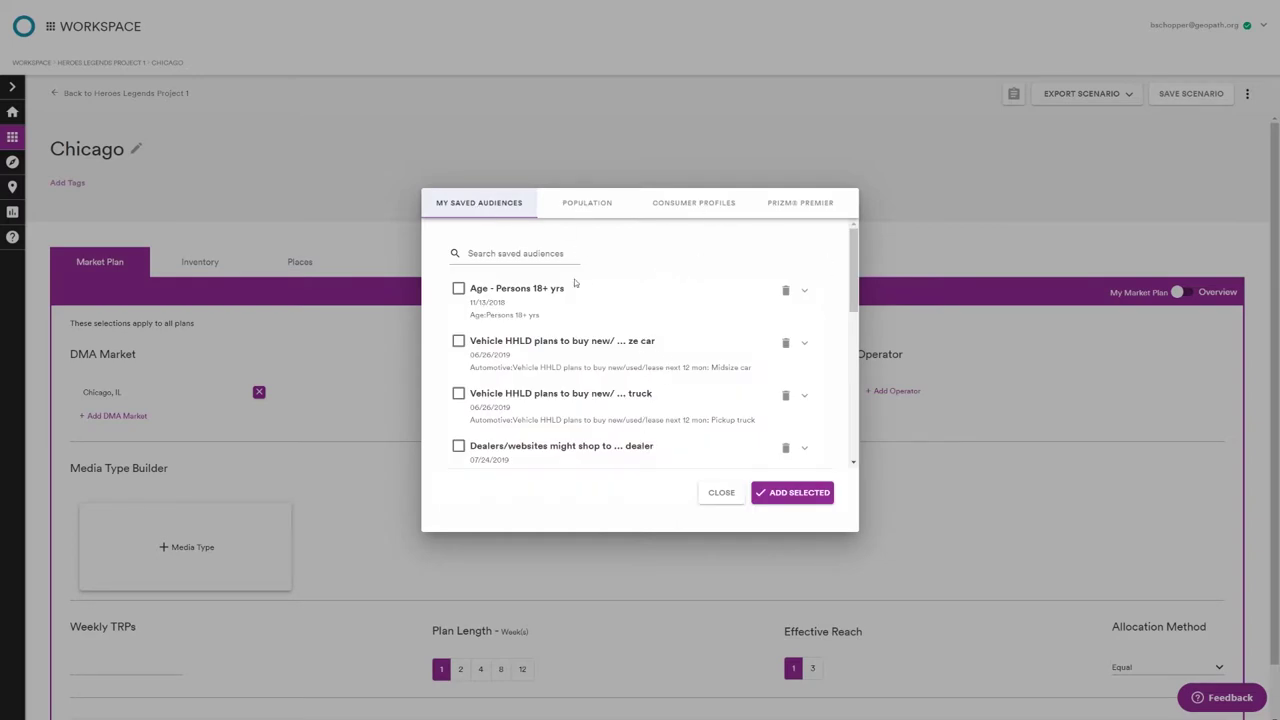
{"action": "scroll", "coordinate": [621, 383], "scroll_direction": "down", "scroll_amount": 10}
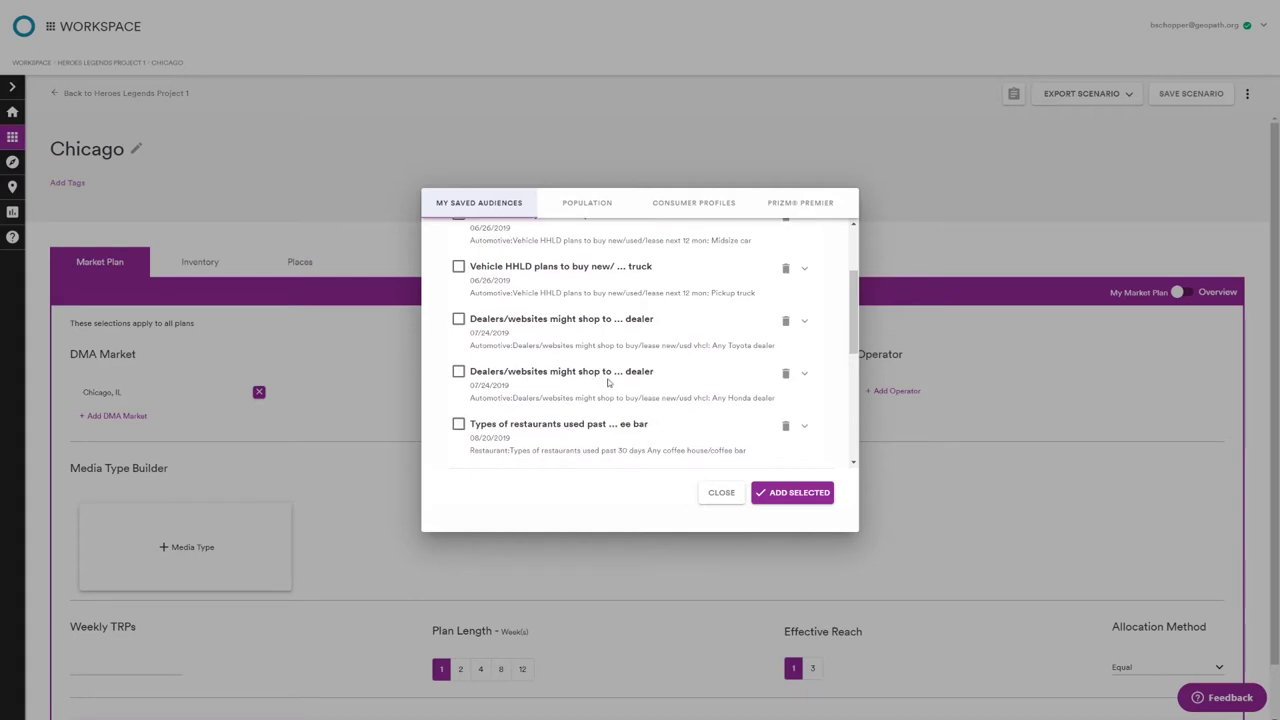
{"action": "left_click", "coordinate": [521, 203]}
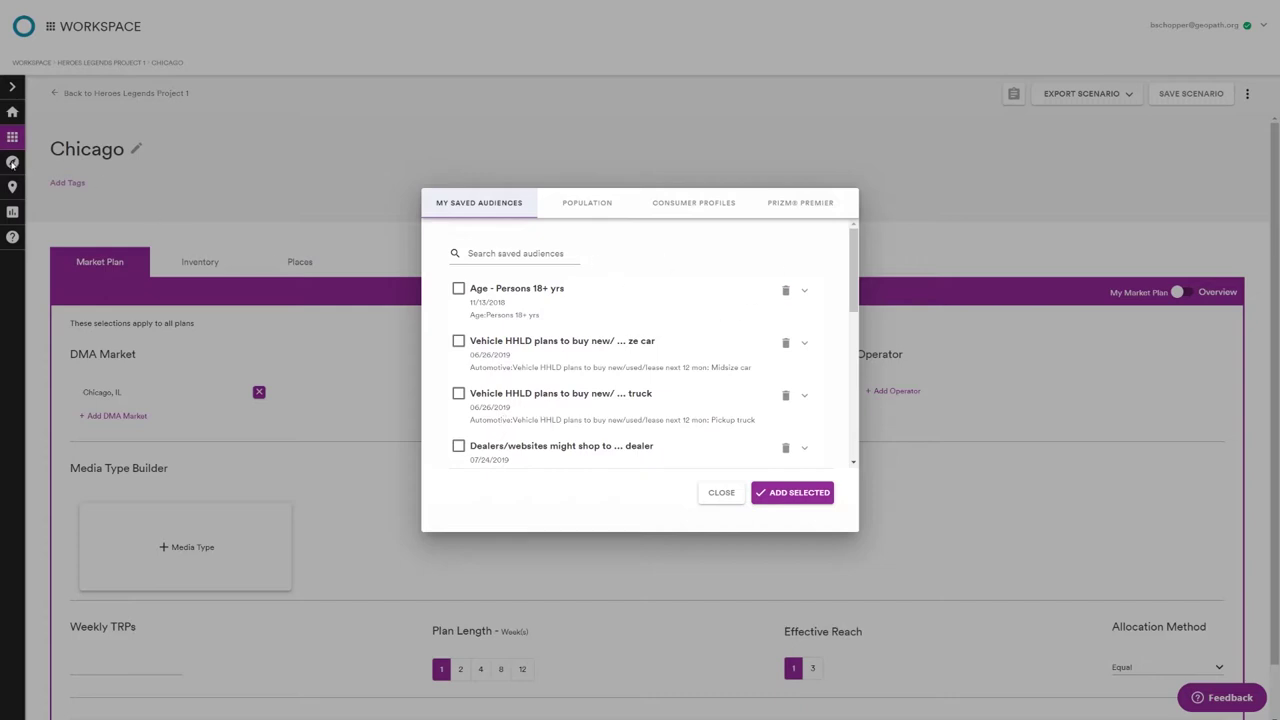
{"action": "scroll", "coordinate": [641, 380], "scroll_direction": "down", "scroll_amount": 1}
{"action": "scroll", "coordinate": [641, 380], "scroll_direction": "down", "scroll_amount": 5}
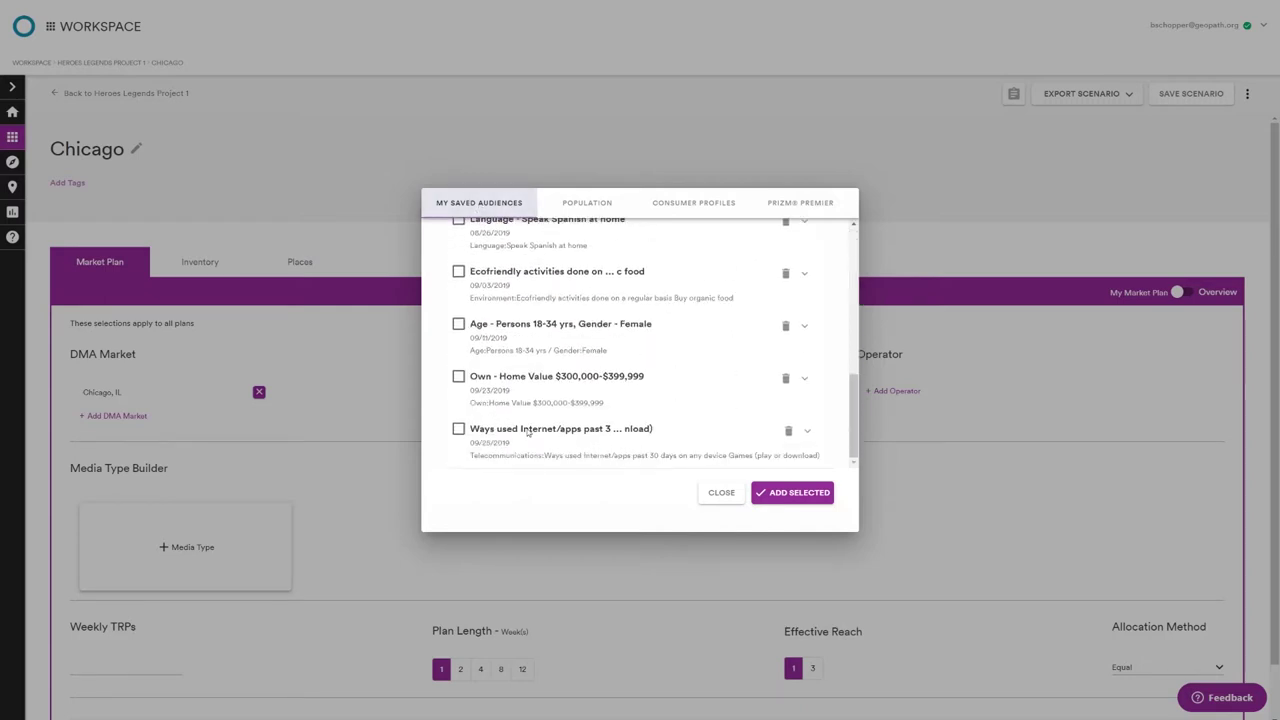
{"action": "left_click", "coordinate": [491, 435]}
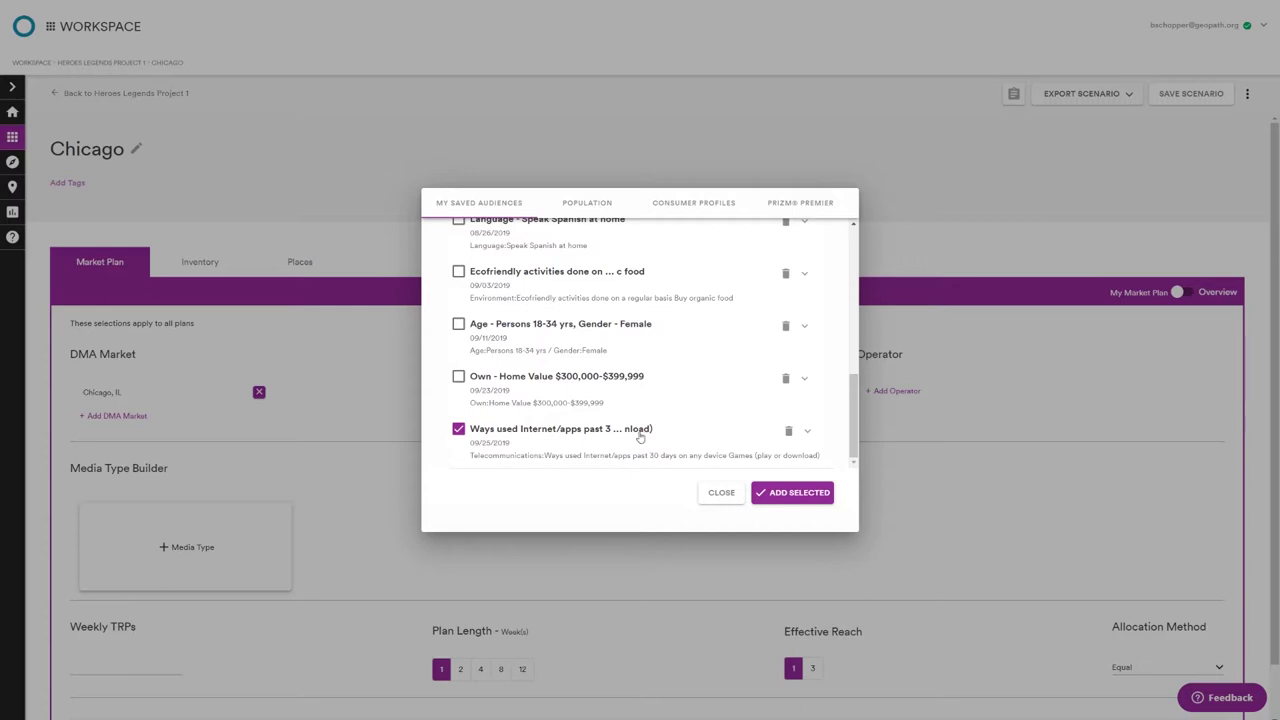
{"action": "left_click", "coordinate": [798, 493]}
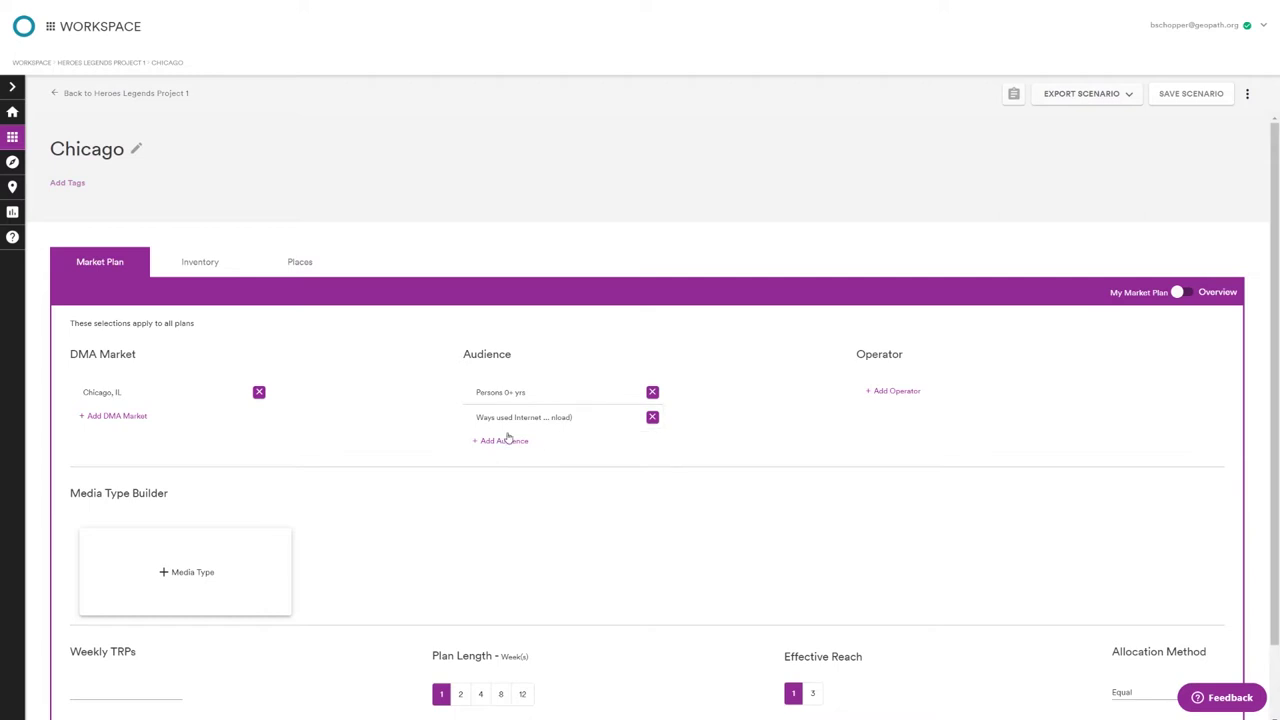
{"action": "left_click", "coordinate": [652, 392]}
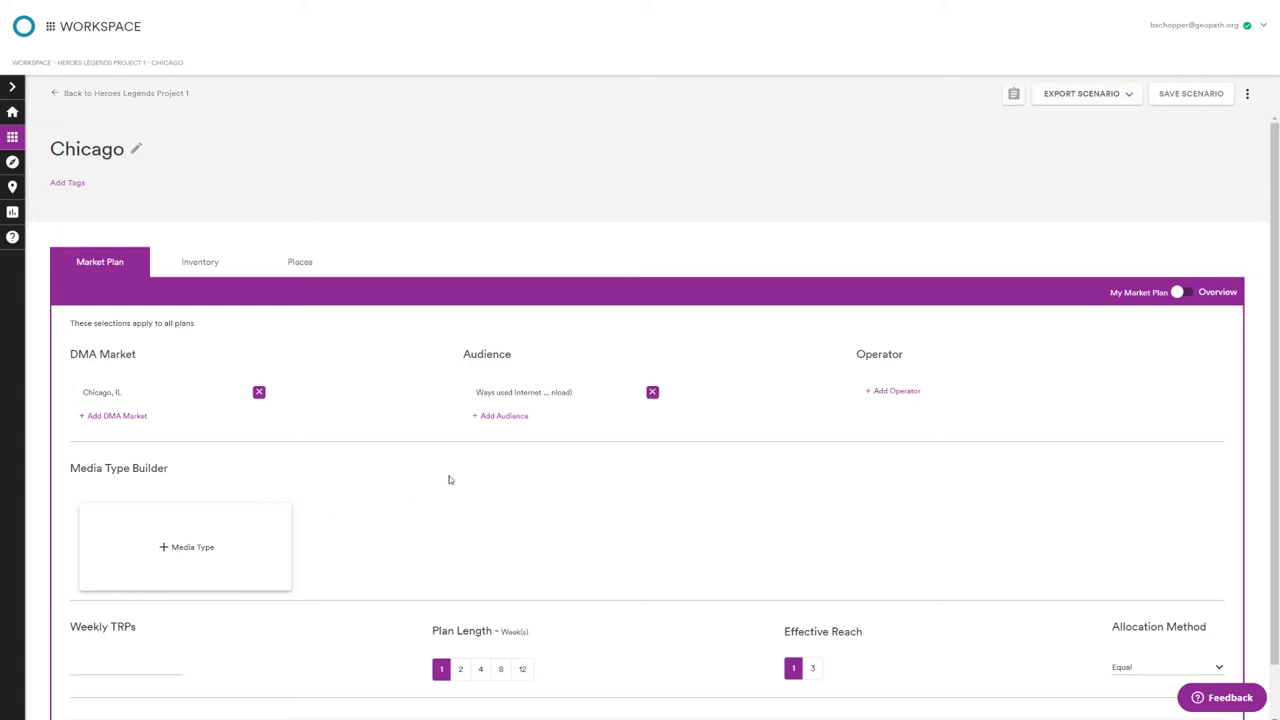
- Add Bulletins from the Freestanding non-digital bulletins to the plan as an individual media type
{"action": "scroll", "coordinate": [449, 480], "scroll_direction": "down", "scroll_amount": 1}
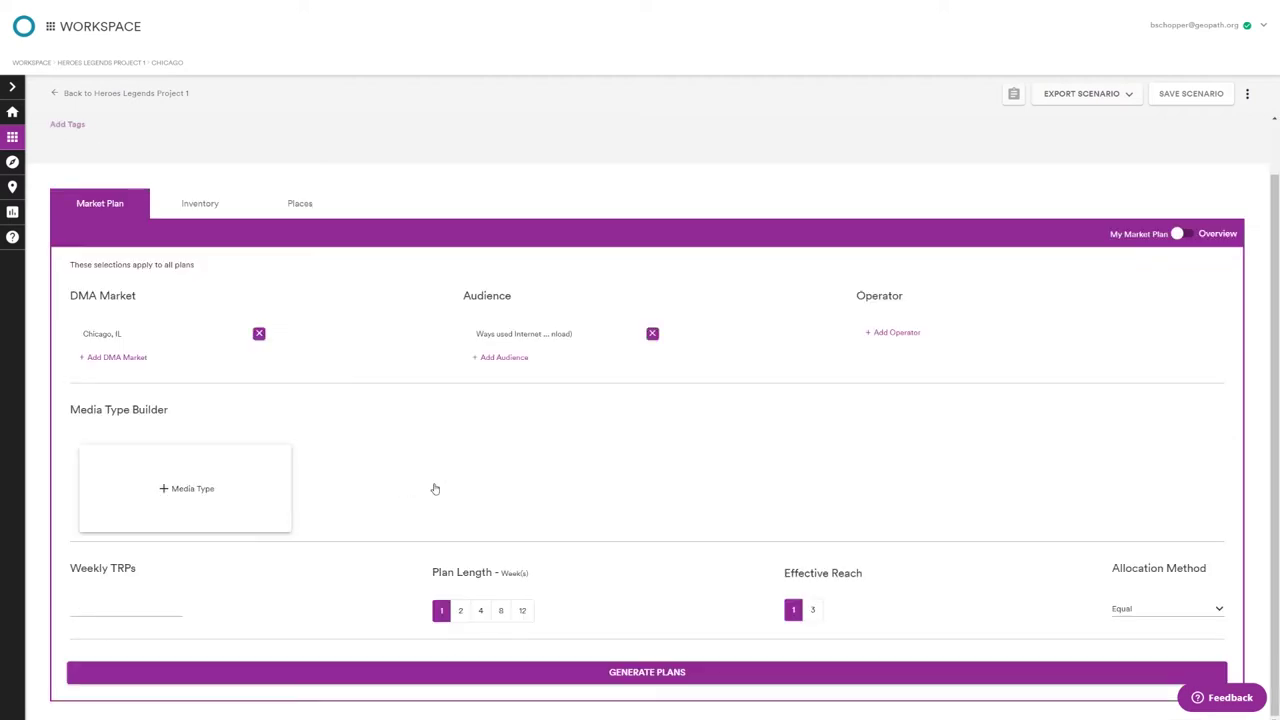
{"action": "left_click", "coordinate": [223, 503]}
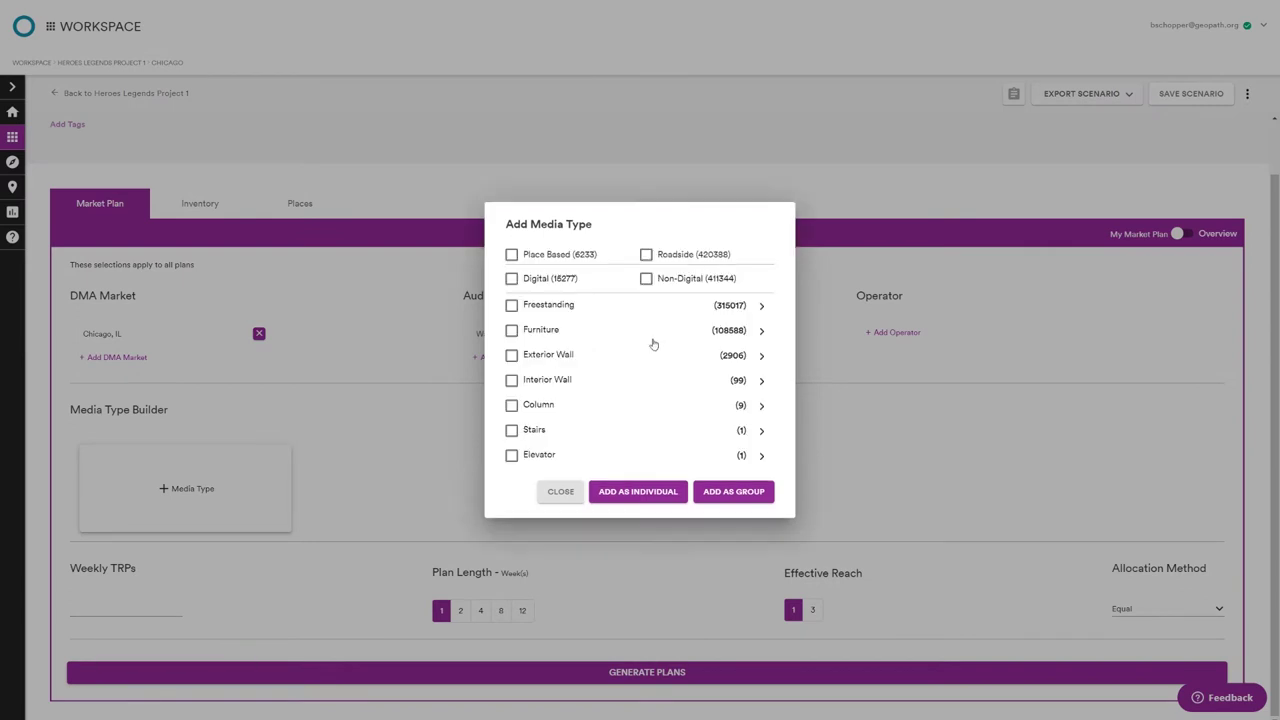
{"action": "left_click", "coordinate": [549, 303]}
{"action": "left_click", "coordinate": [597, 341]}
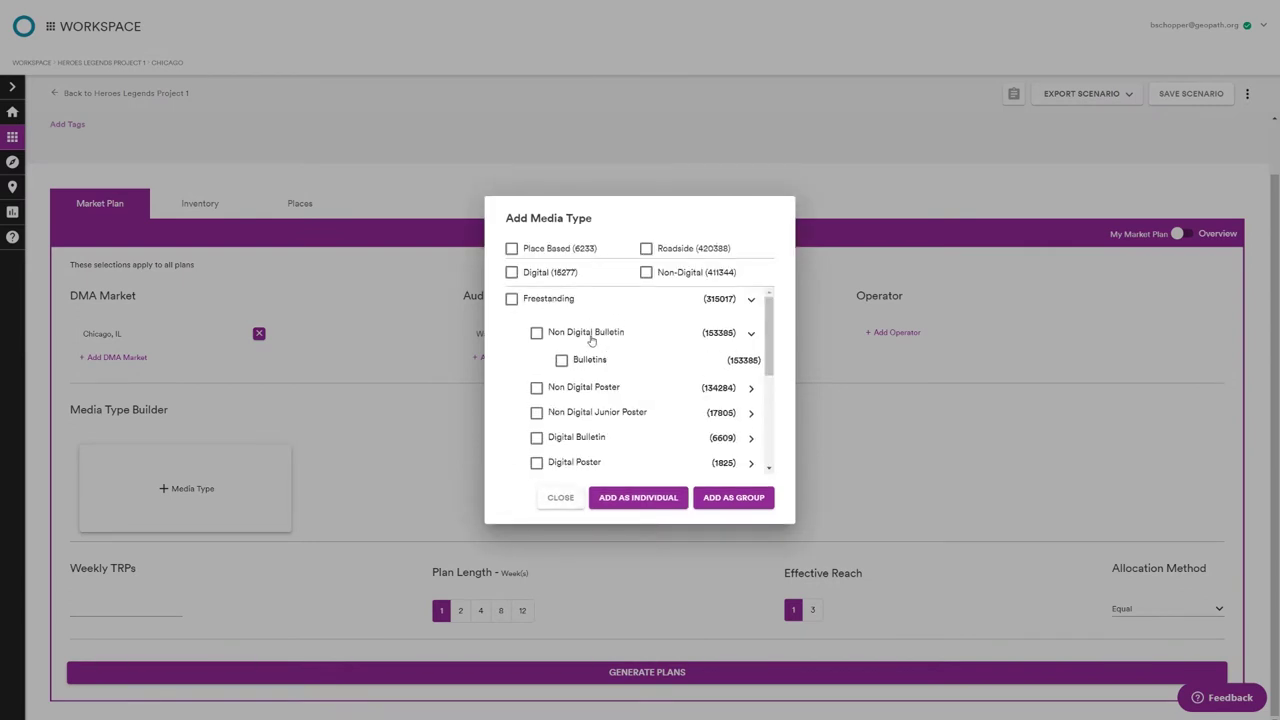
{"action": "left_click", "coordinate": [562, 361]}
{"action": "left_click", "coordinate": [657, 502]}
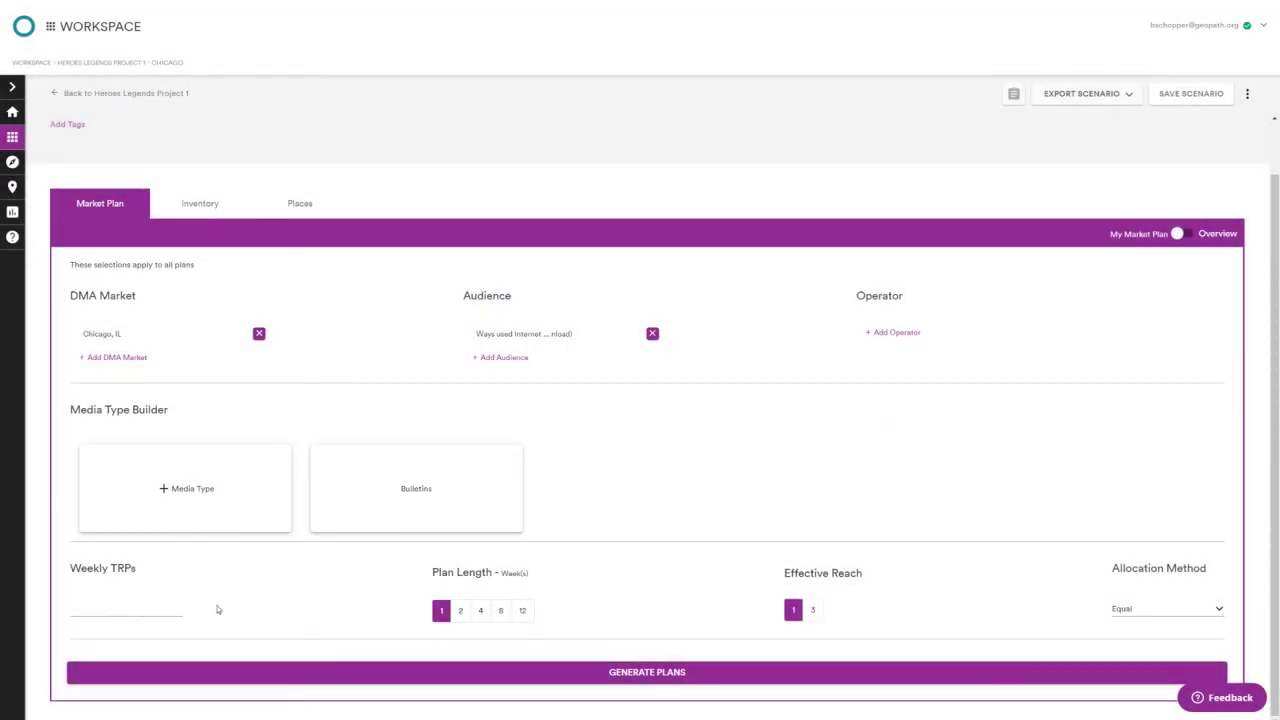
- Set the weekly TRPs to 50 and generate the market plans
{"action": "left_click", "coordinate": [116, 606]}
{"action": "type", "text": "50"}
{"action": "left_click", "coordinate": [670, 672]}
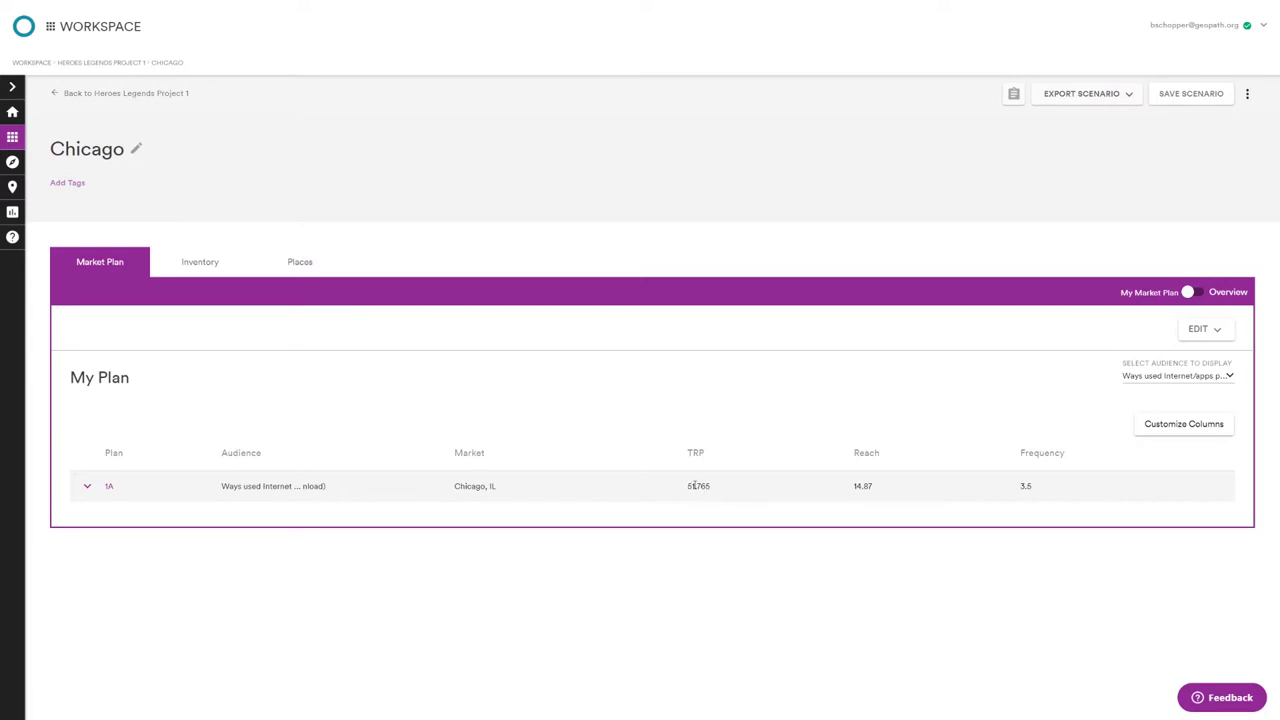
- Expand plan 1A to show its media type breakdown and save the Chicago scenario
{"action": "left_click", "coordinate": [86, 487]}
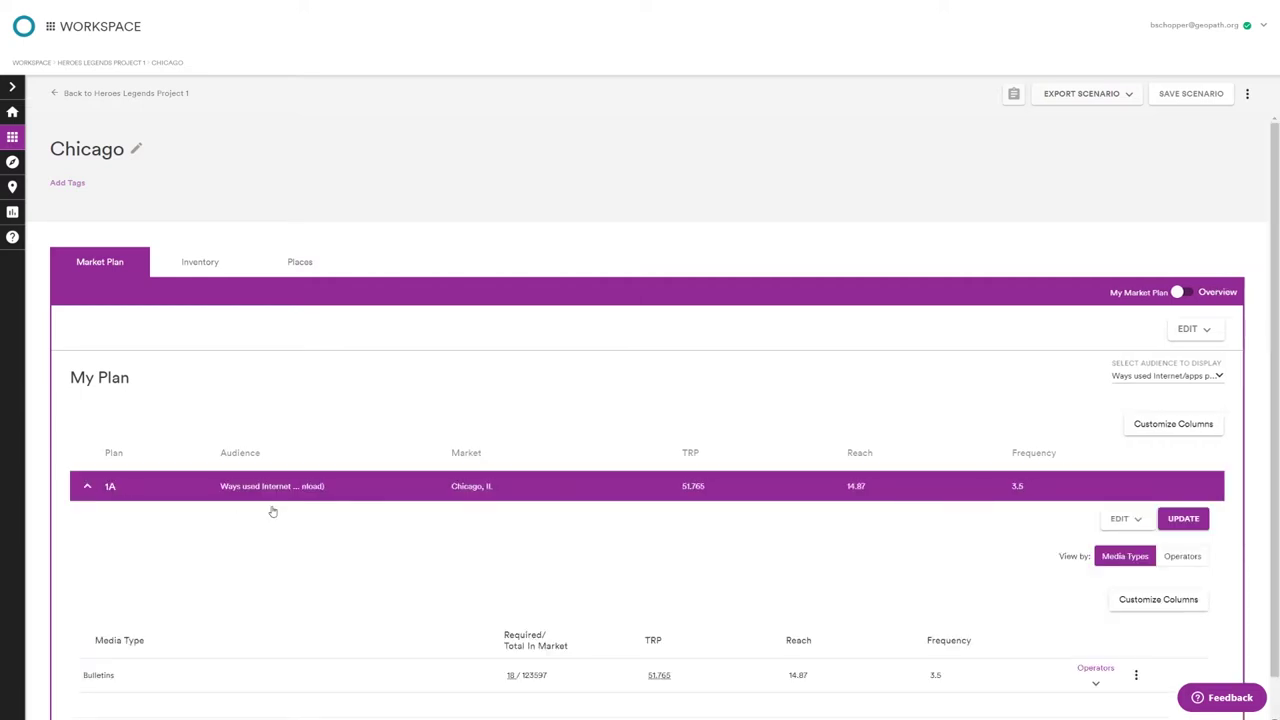
{"action": "scroll", "coordinate": [271, 510], "scroll_direction": "down", "scroll_amount": 1}
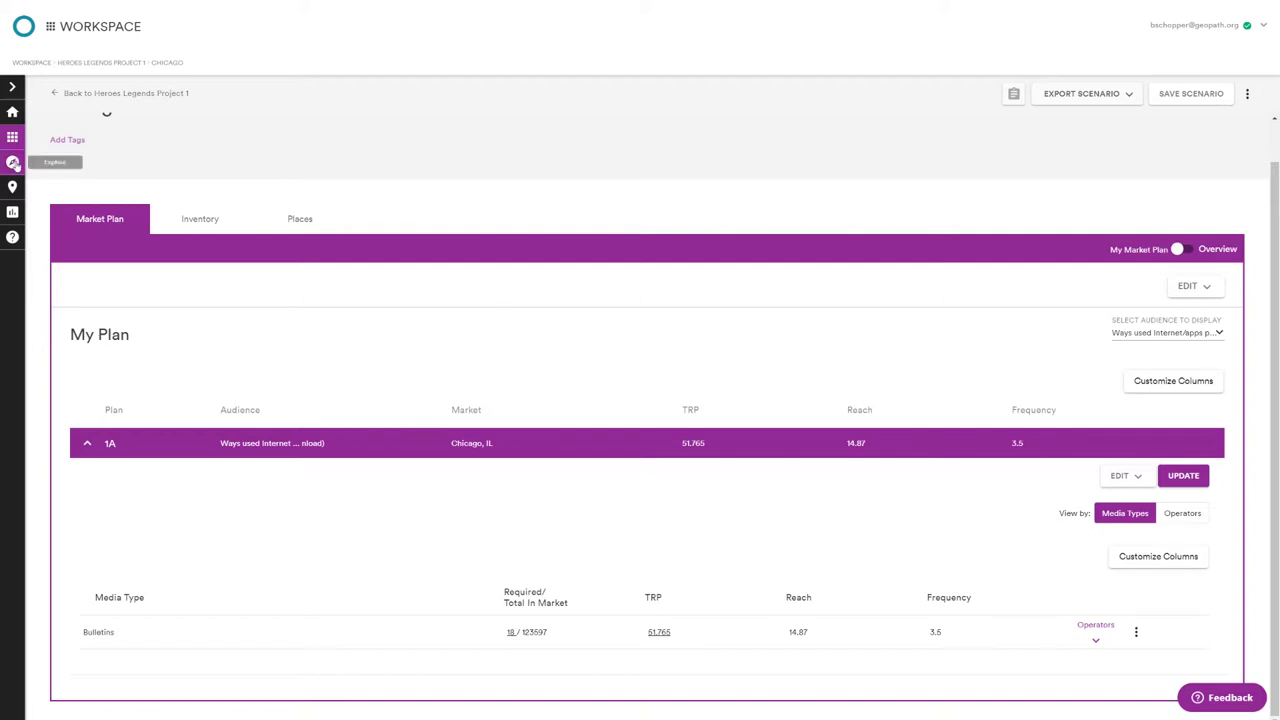
{"action": "left_click", "coordinate": [1191, 94]}
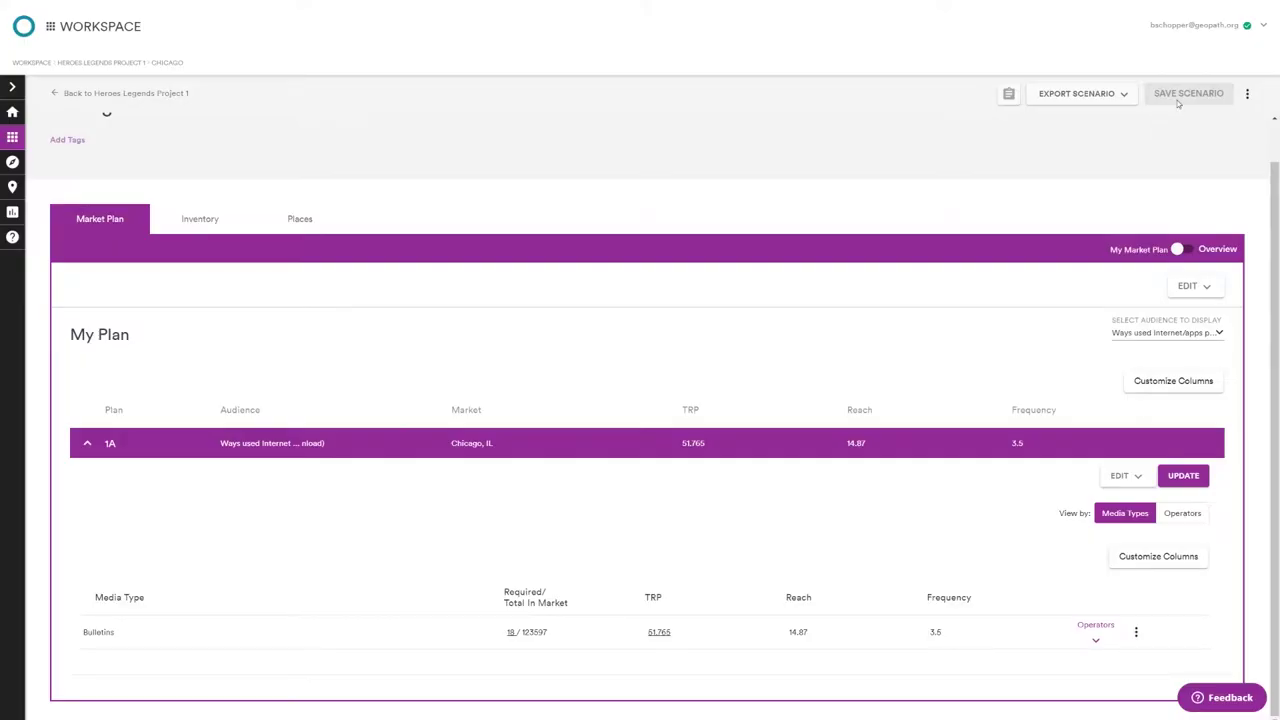
- Assign Atlanta, GA as the DMA market in the Explore module and collapse the target settings
{"action": "left_click", "coordinate": [12, 162]}
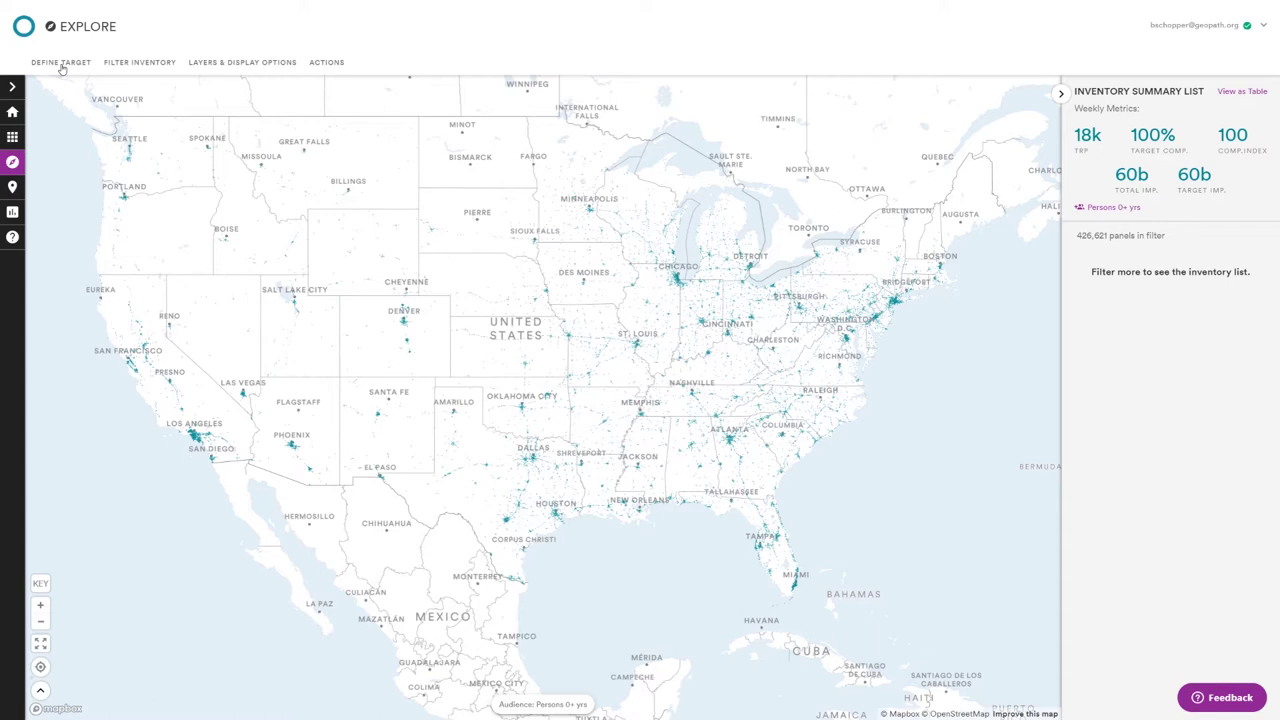
{"action": "left_click", "coordinate": [61, 63]}
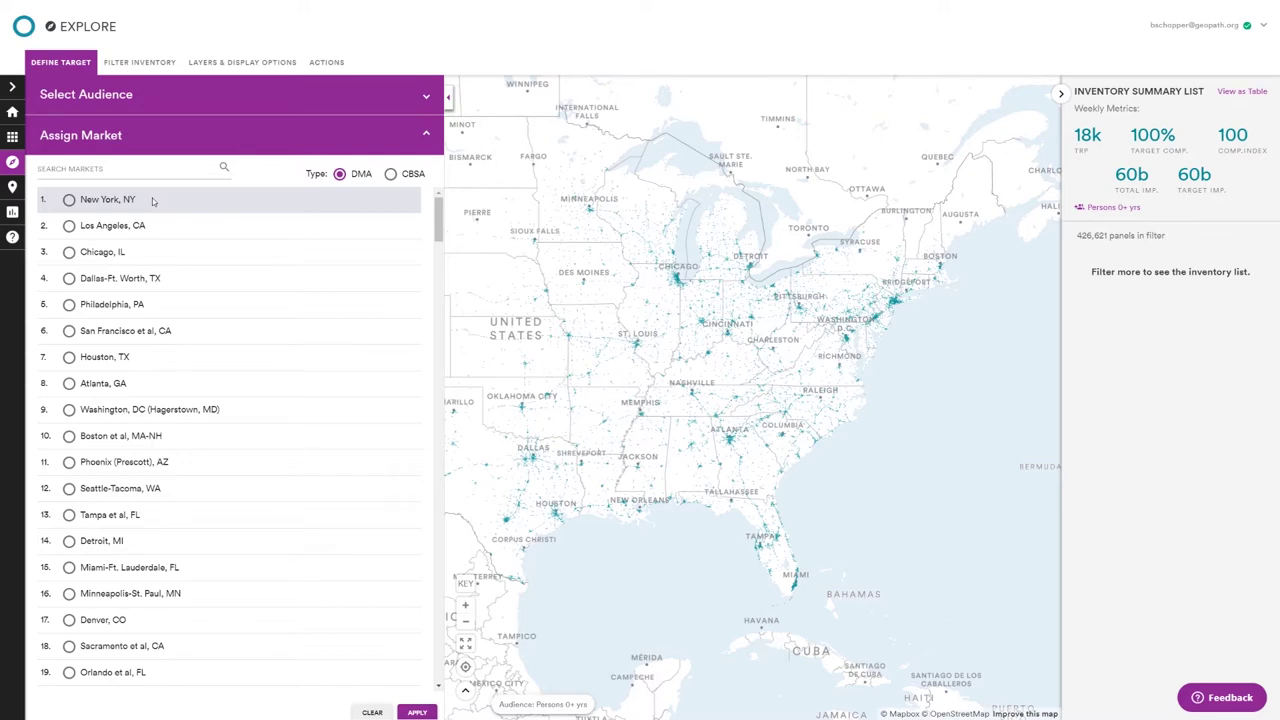
{"action": "left_click", "coordinate": [69, 383]}
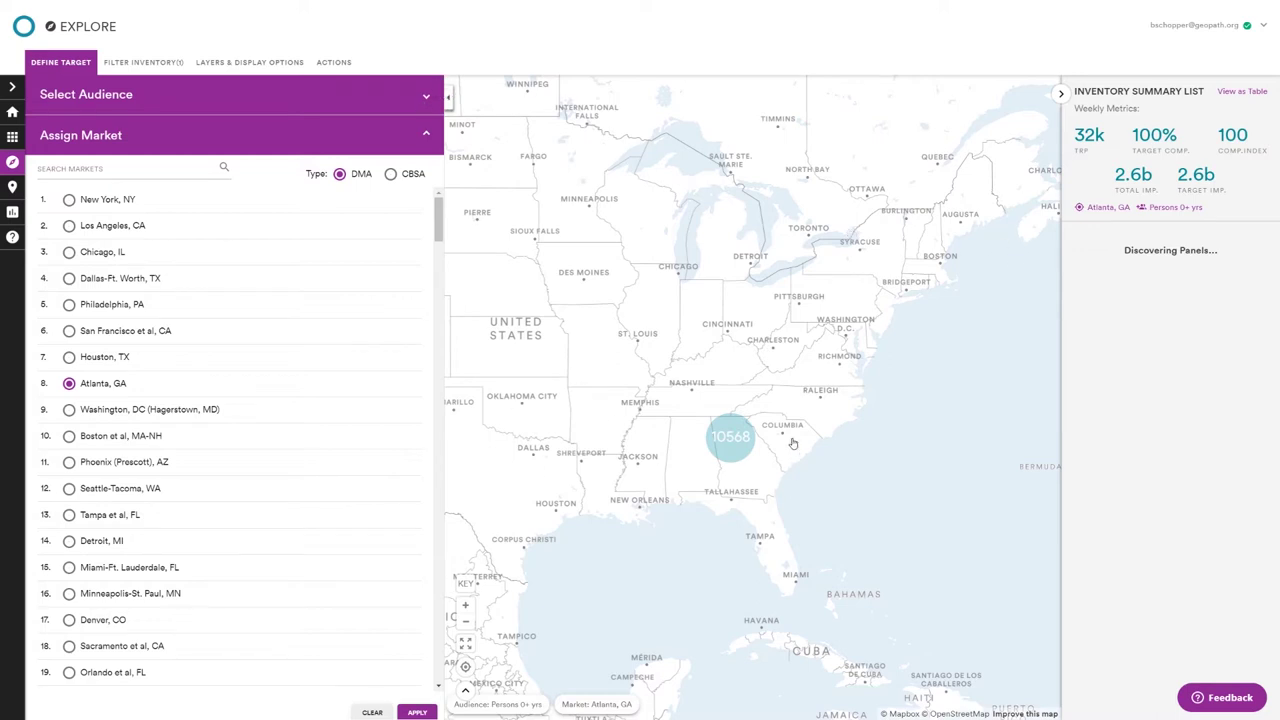
{"action": "left_click", "coordinate": [449, 100]}
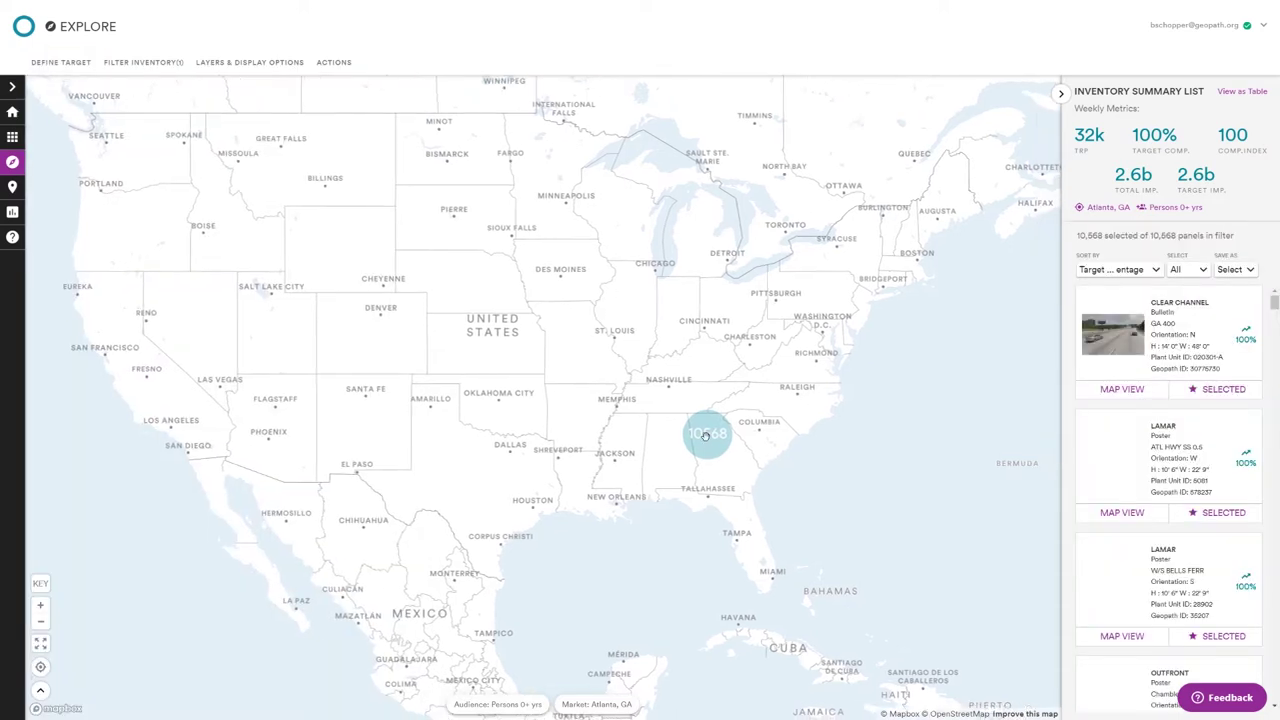
- Examine the distribution of Atlanta's inventory on the map and check the media type colours in the map key
{"action": "left_click", "coordinate": [705, 434]}
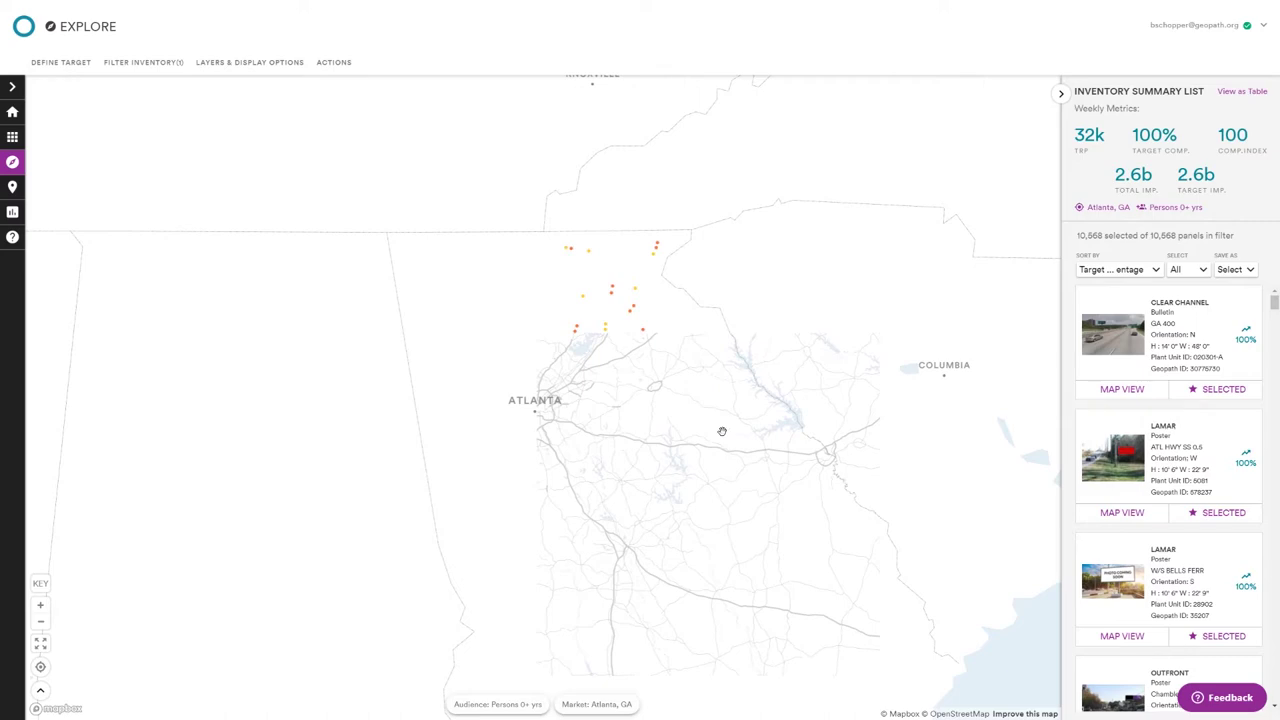
{"action": "scroll", "coordinate": [537, 417], "scroll_direction": "up", "scroll_amount": 2}
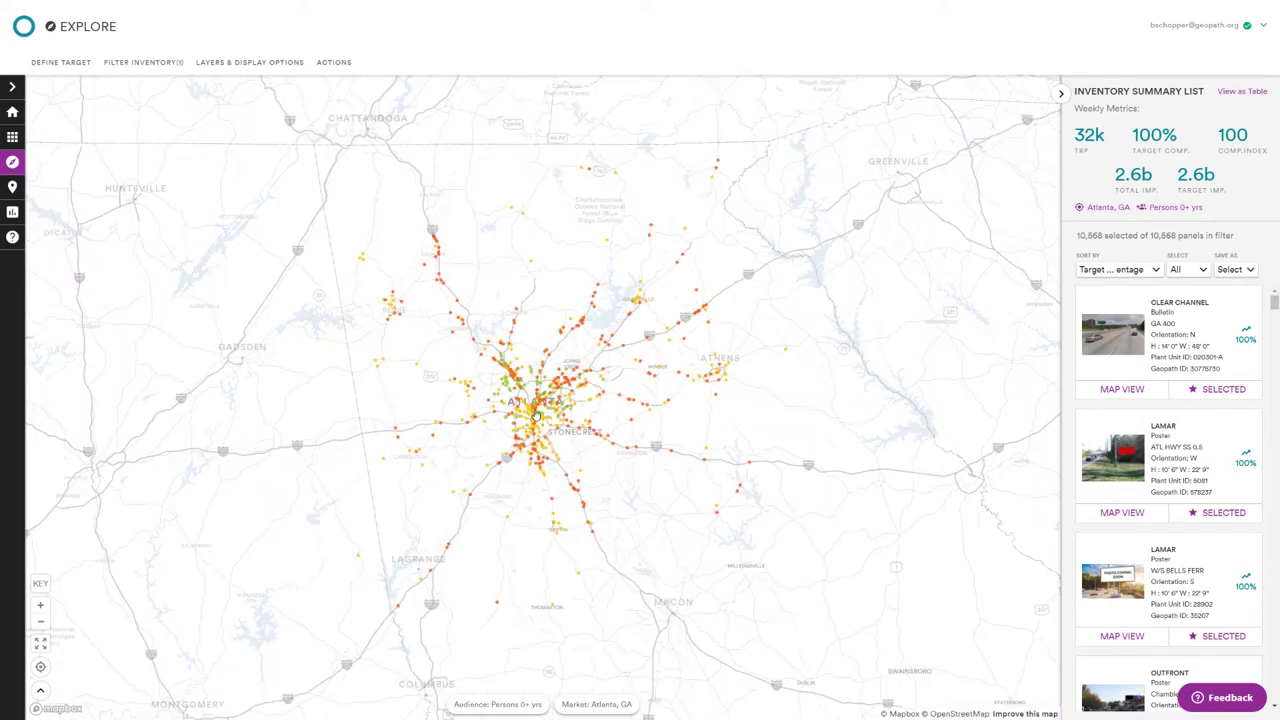
{"action": "scroll", "coordinate": [535, 416], "scroll_direction": "up", "scroll_amount": 2}
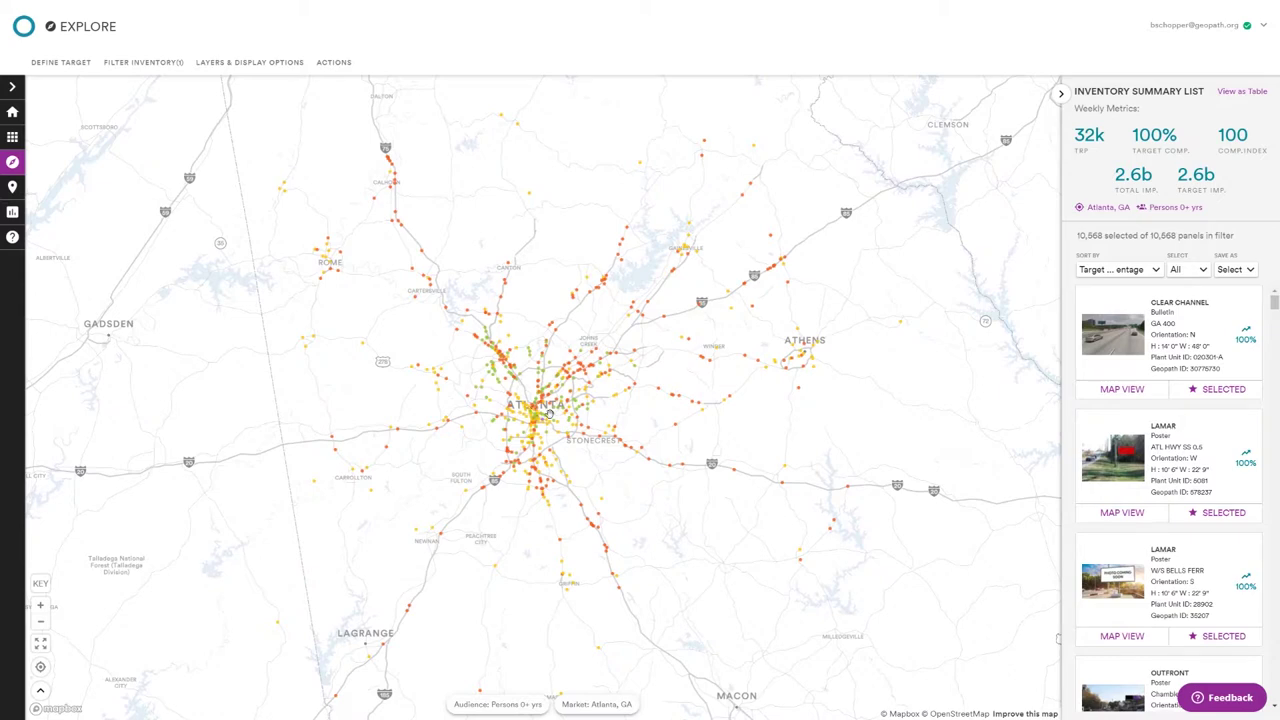
{"action": "scroll", "coordinate": [549, 414], "scroll_direction": "up", "scroll_amount": 1}
{"action": "scroll", "coordinate": [530, 430], "scroll_direction": "up", "scroll_amount": 2}
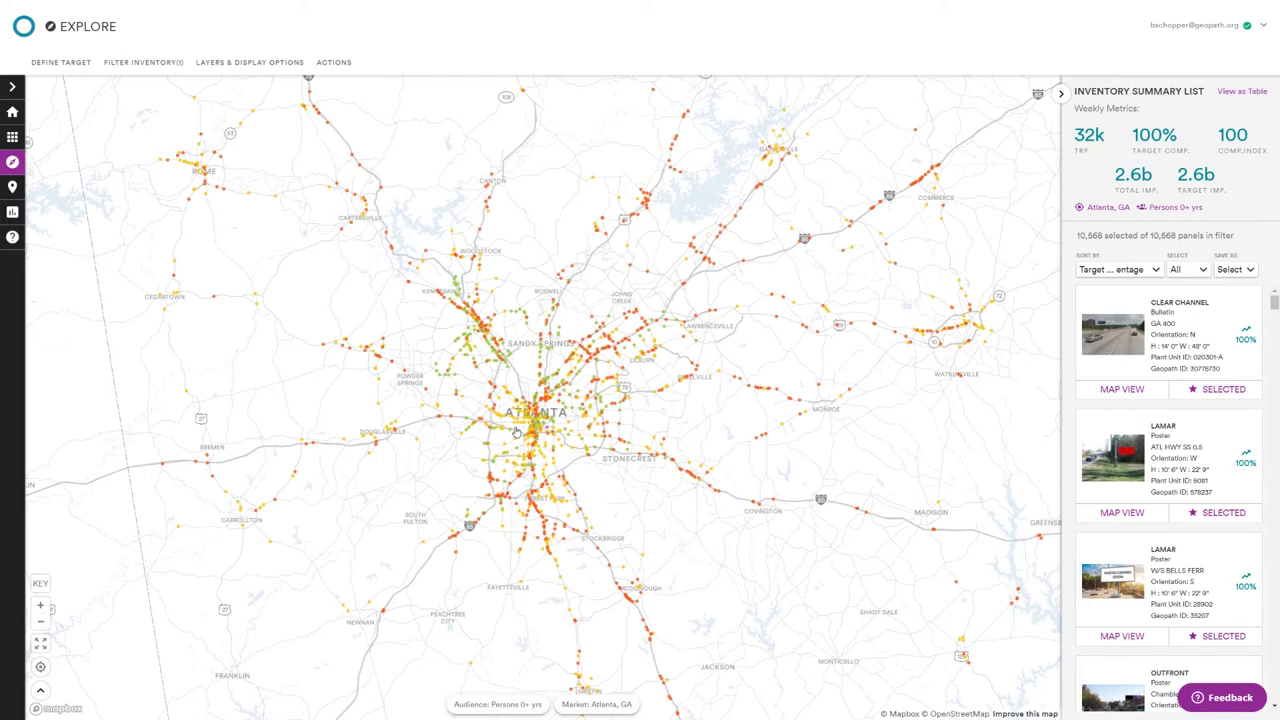
{"action": "left_click", "coordinate": [40, 583]}
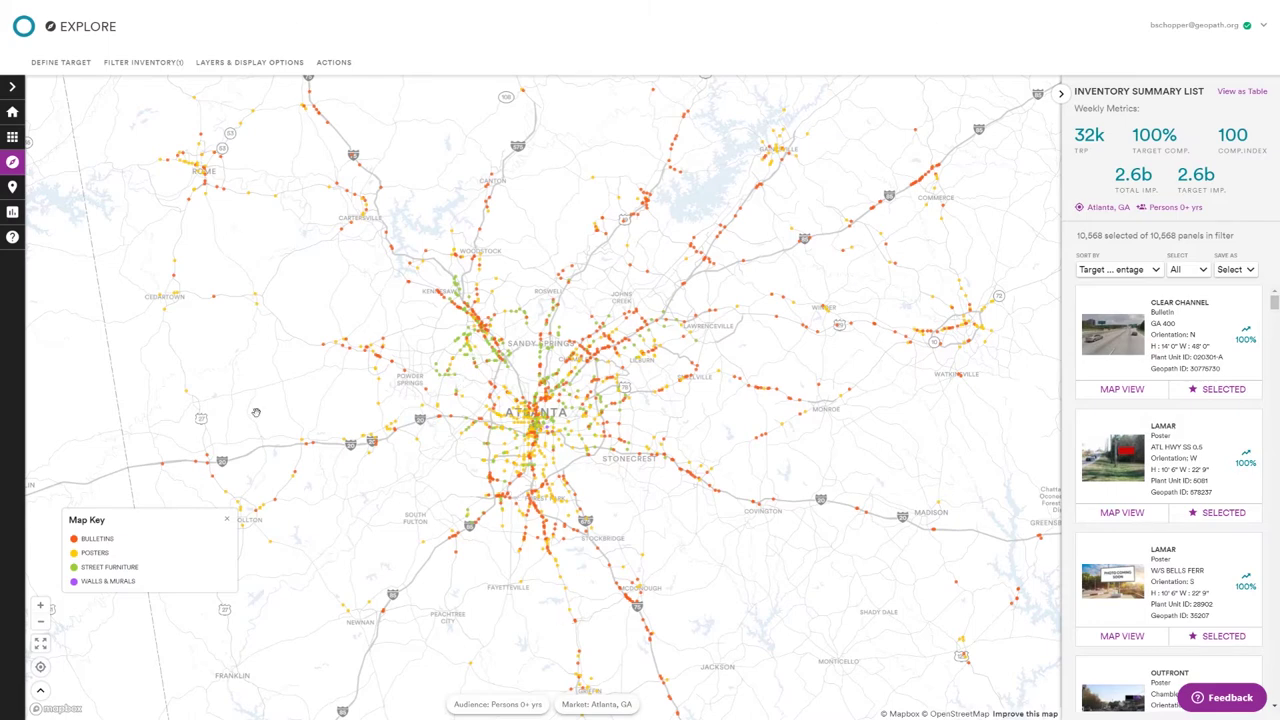
{"action": "left_click", "coordinate": [226, 519]}
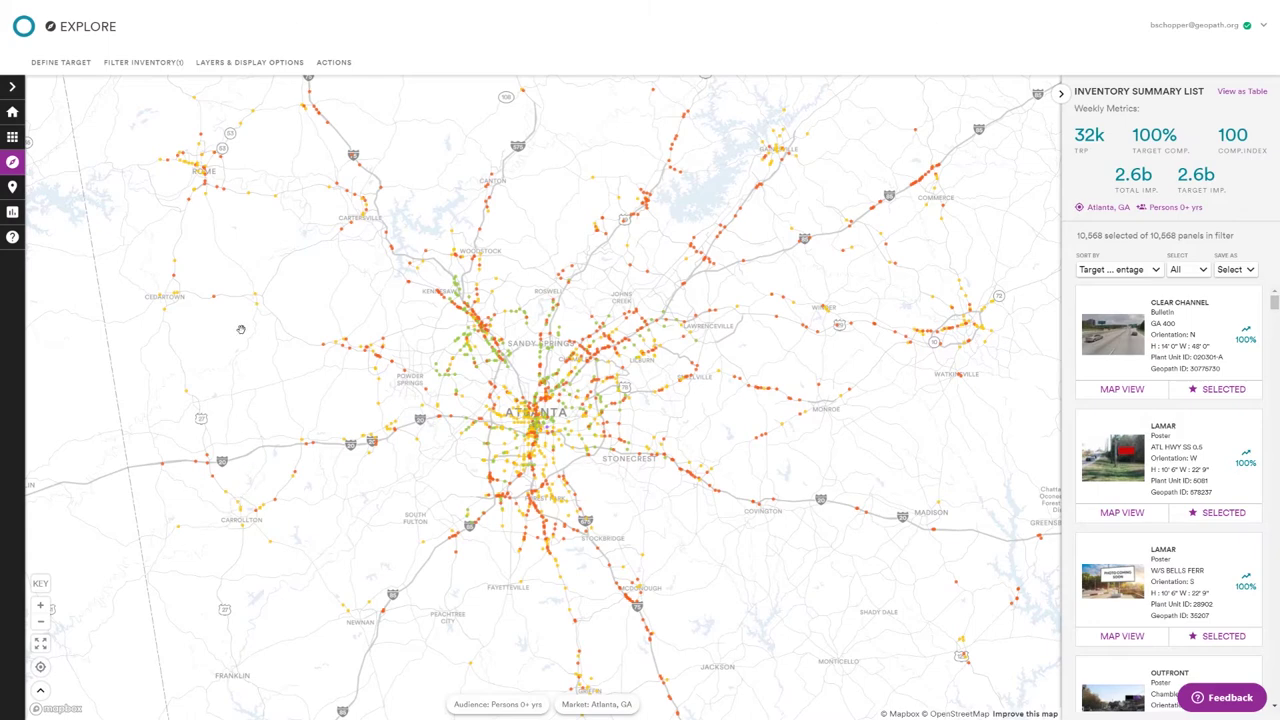
- Apply the consumer profile "Ways used Internet/apps past 30 days on any device Games (play or download)" as the target audience
{"action": "left_click", "coordinate": [70, 64]}
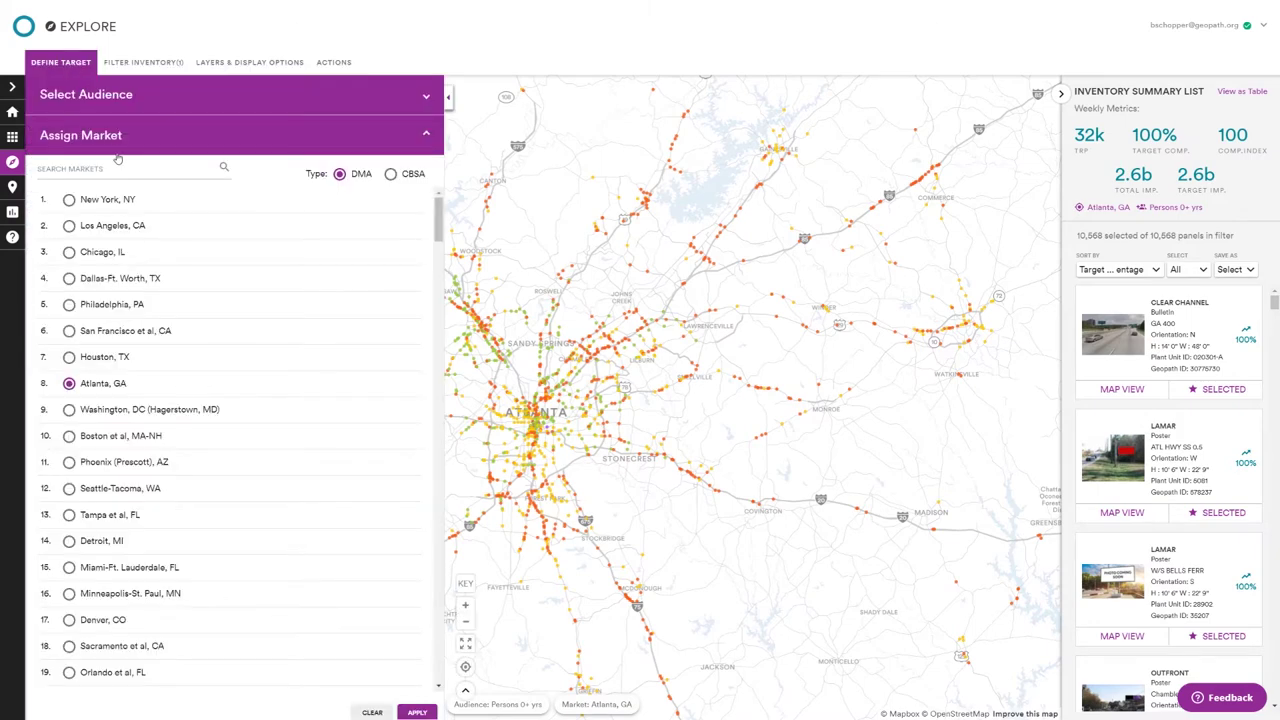
{"action": "left_click", "coordinate": [148, 103]}
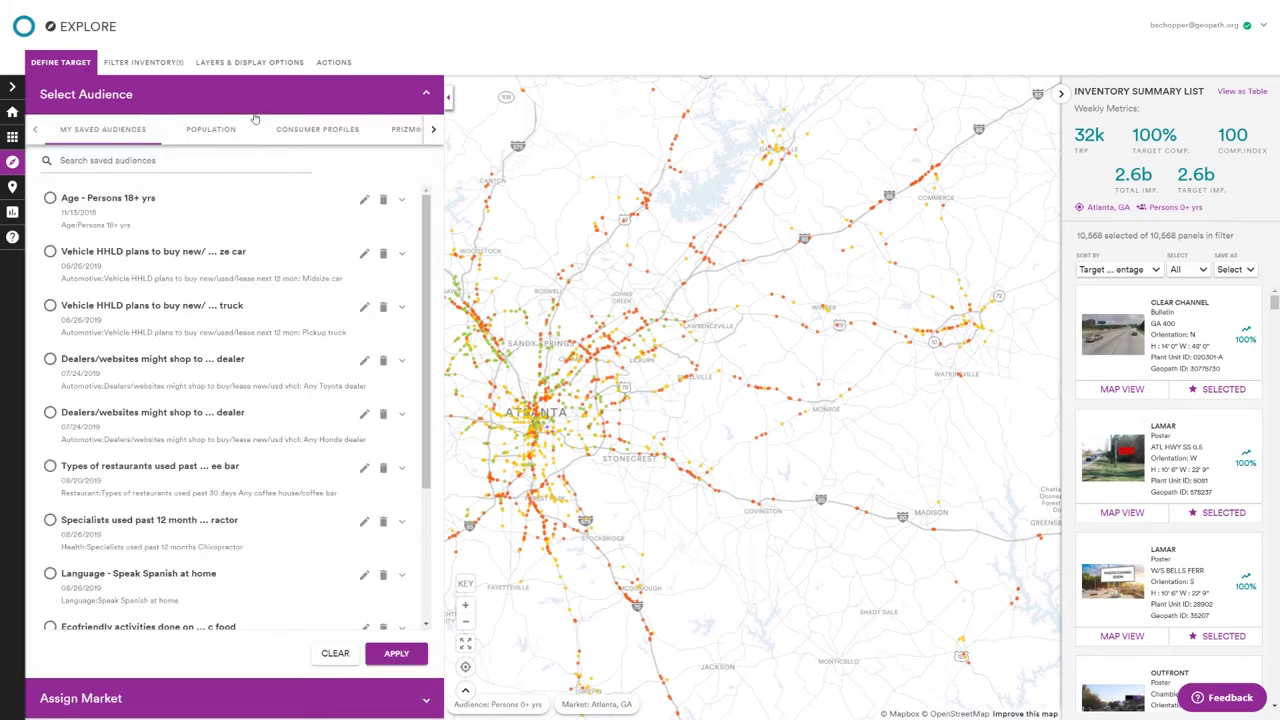
{"action": "scroll", "coordinate": [221, 420], "scroll_direction": "down", "scroll_amount": 2}
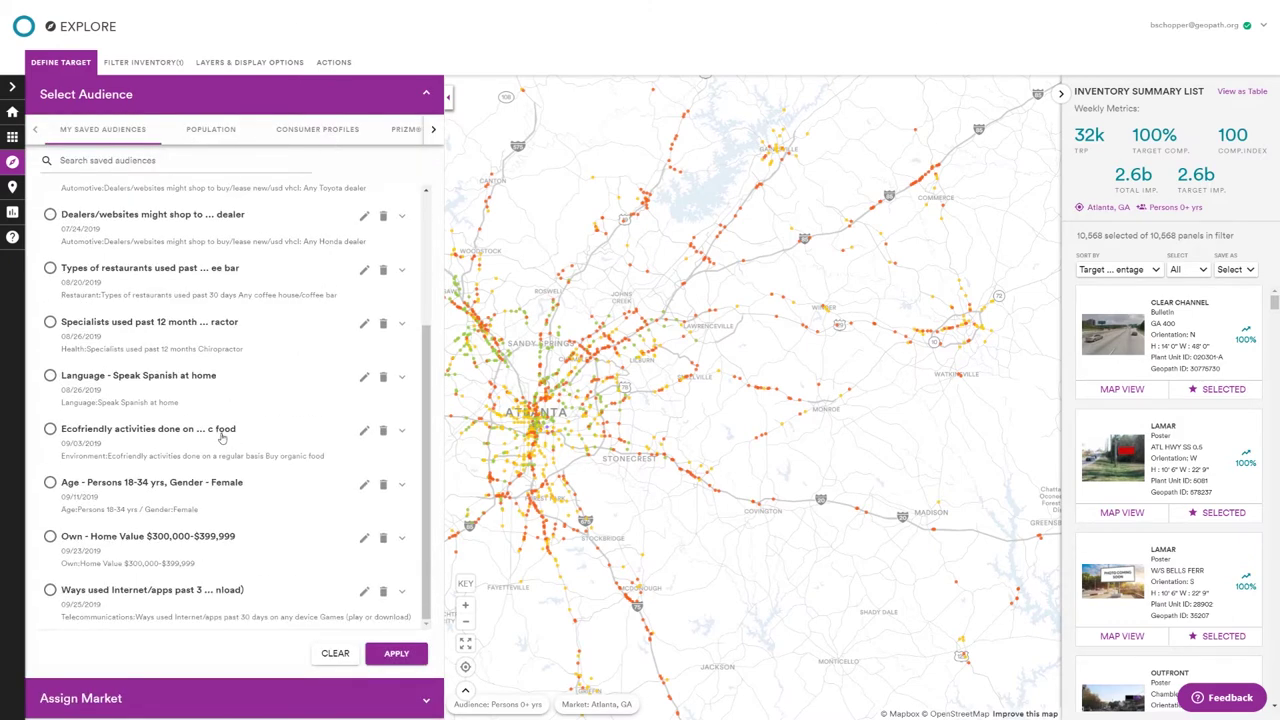
{"action": "scroll", "coordinate": [324, 212], "scroll_direction": "up", "scroll_amount": 2}
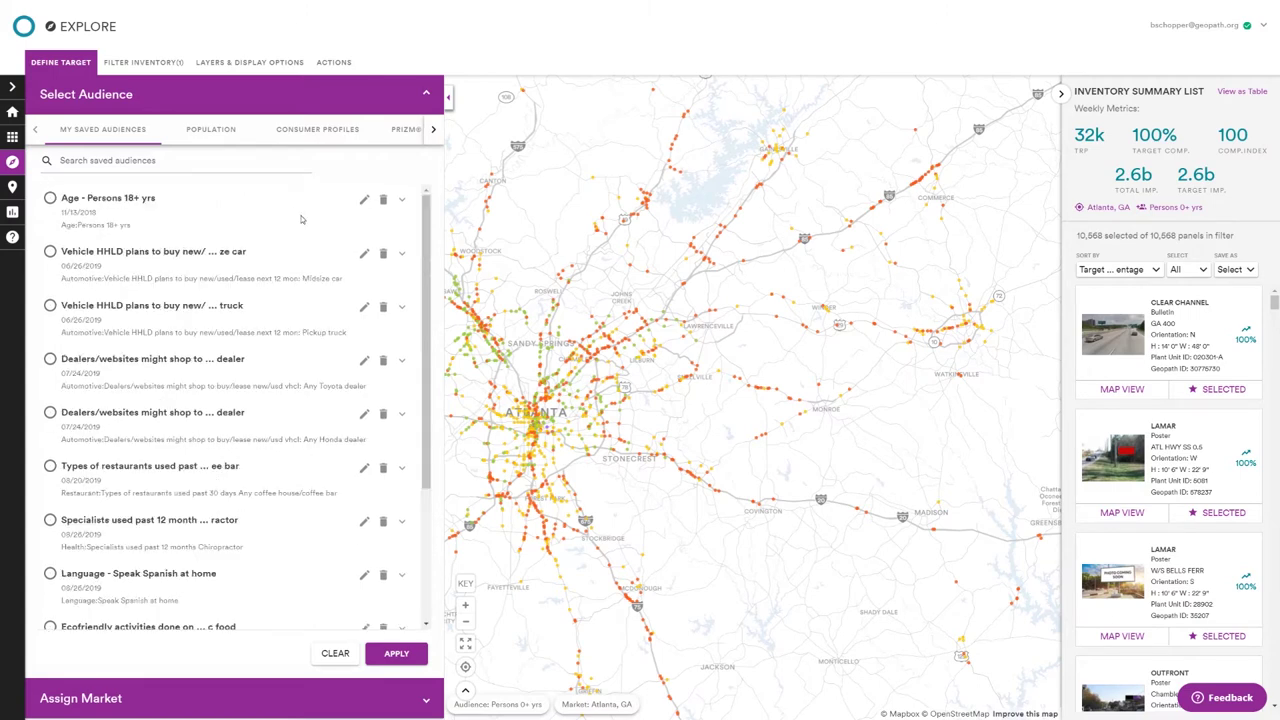
{"action": "left_click", "coordinate": [323, 131]}
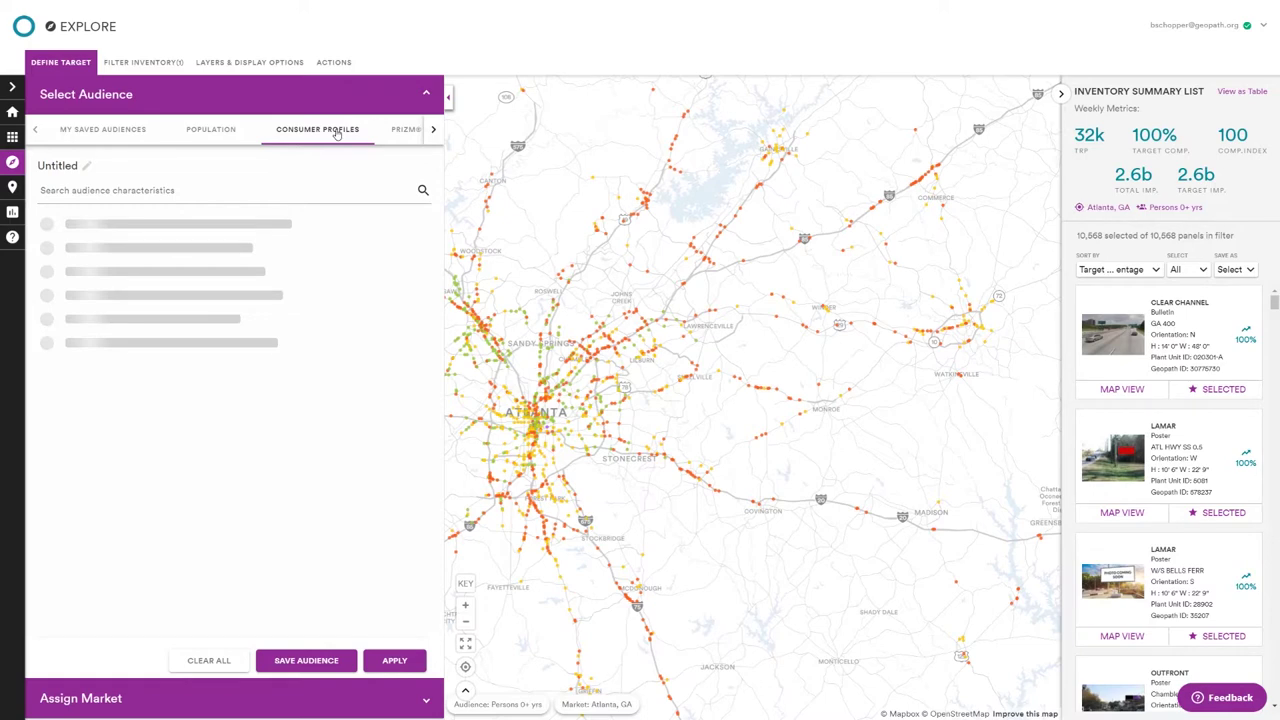
{"action": "left_click", "coordinate": [289, 192]}
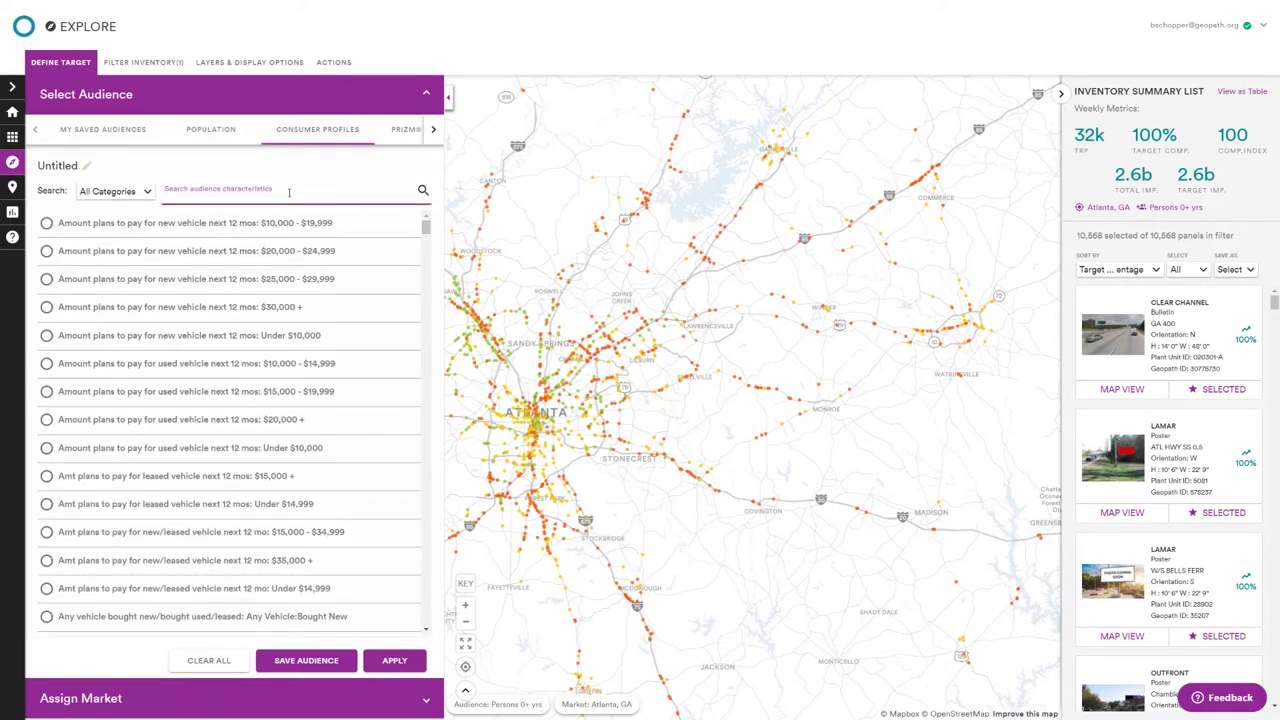
{"action": "type", "text": "games"}
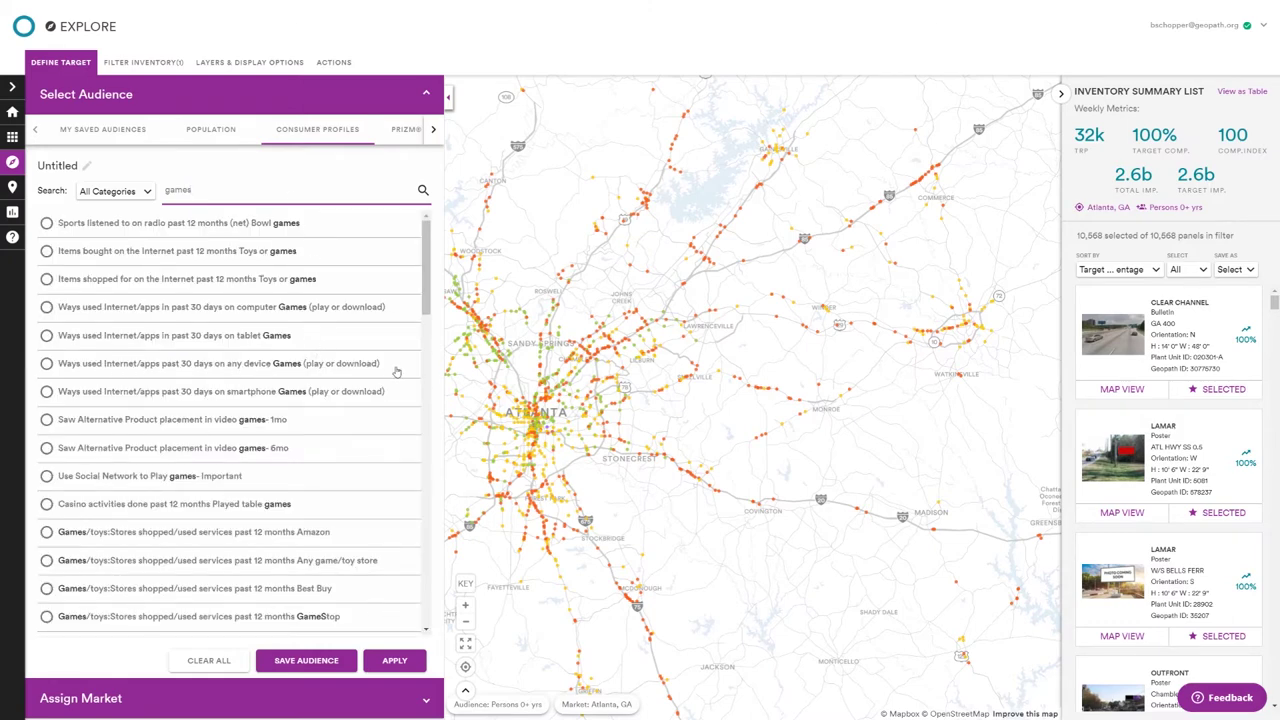
{"action": "left_click", "coordinate": [216, 357]}
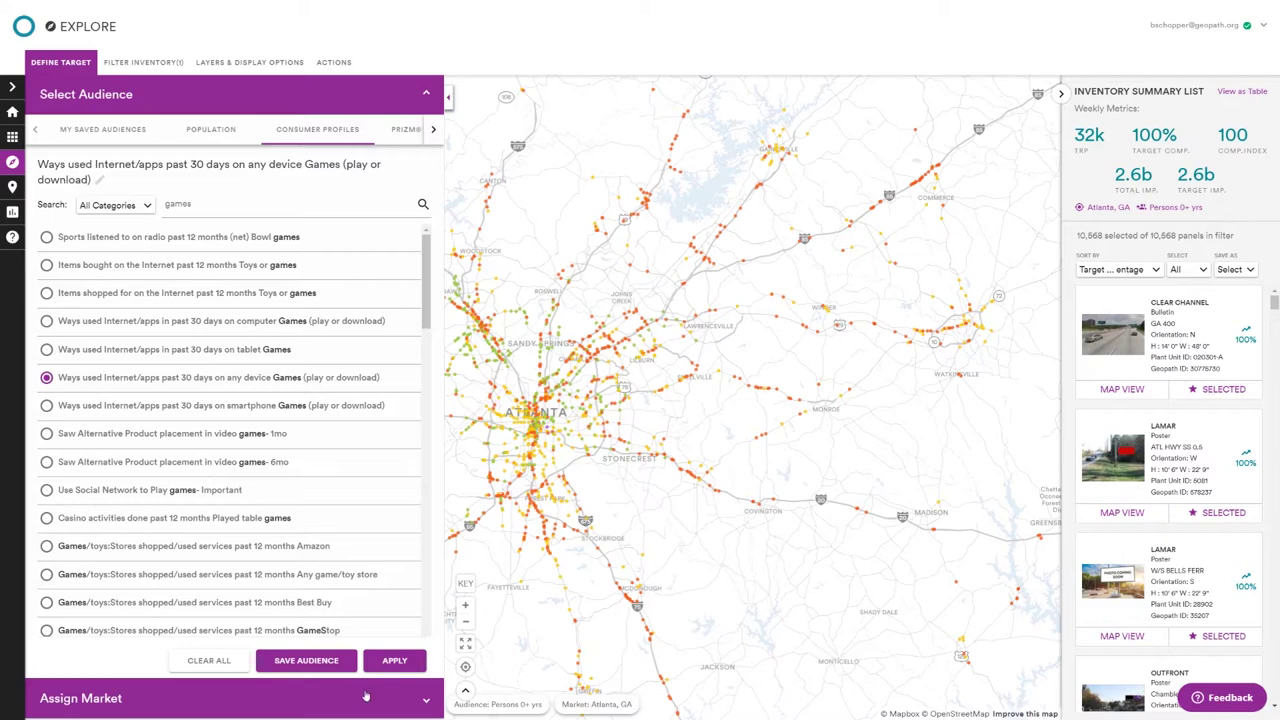
{"action": "left_click", "coordinate": [398, 662]}
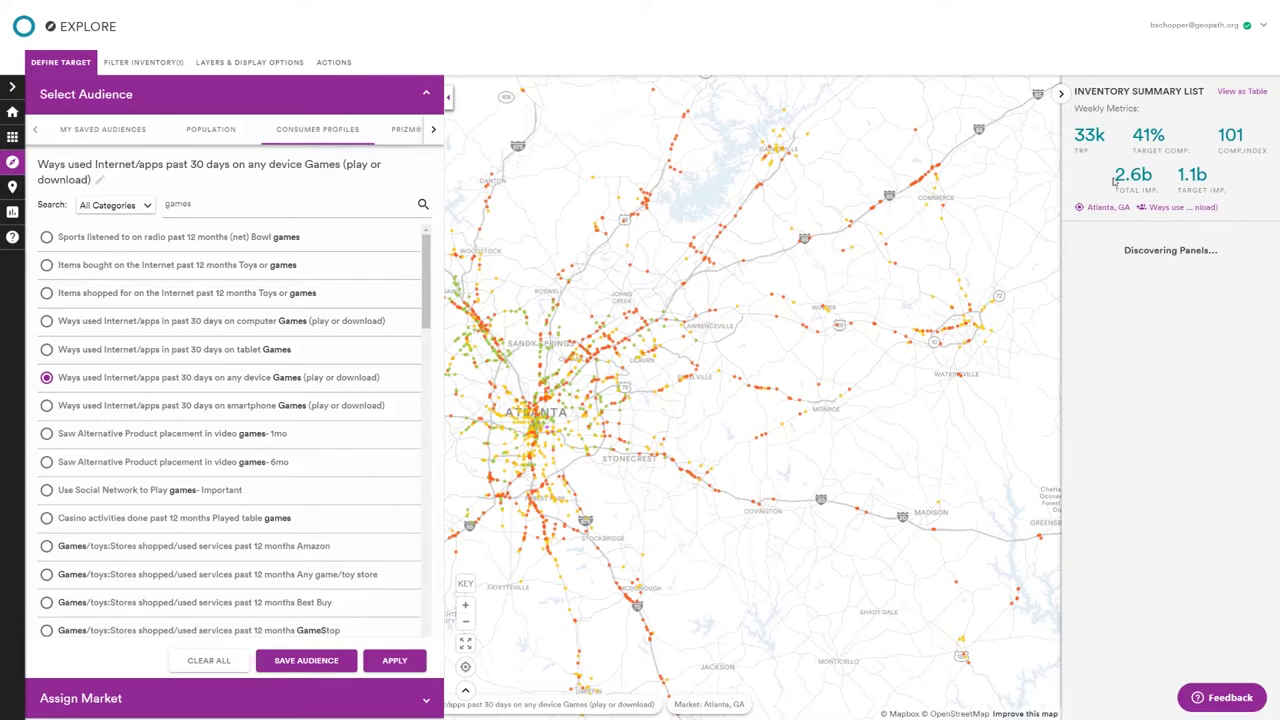
- Check the weekly impressions and target composition in the inventory summary, and collapse the target settings
{"action": "mouse_move", "coordinate": [1122, 177]}
{"action": "mouse_move", "coordinate": [1199, 170]}
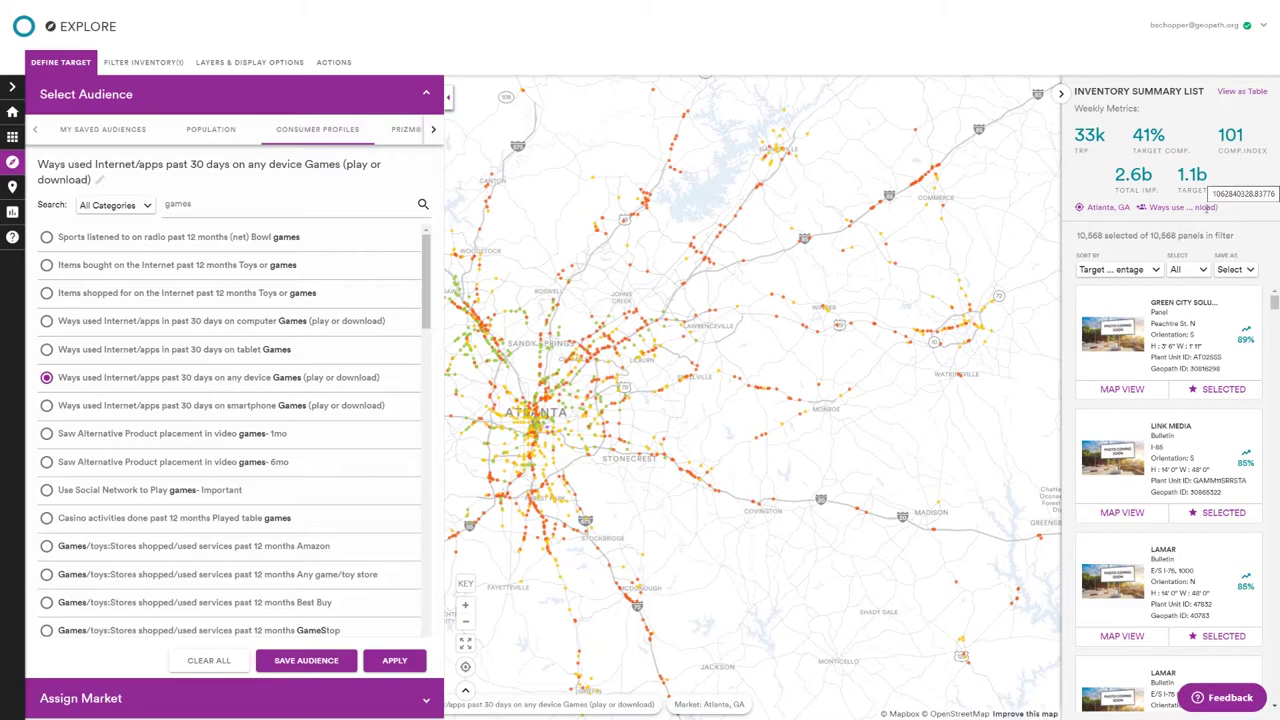
{"action": "mouse_move", "coordinate": [1166, 144]}
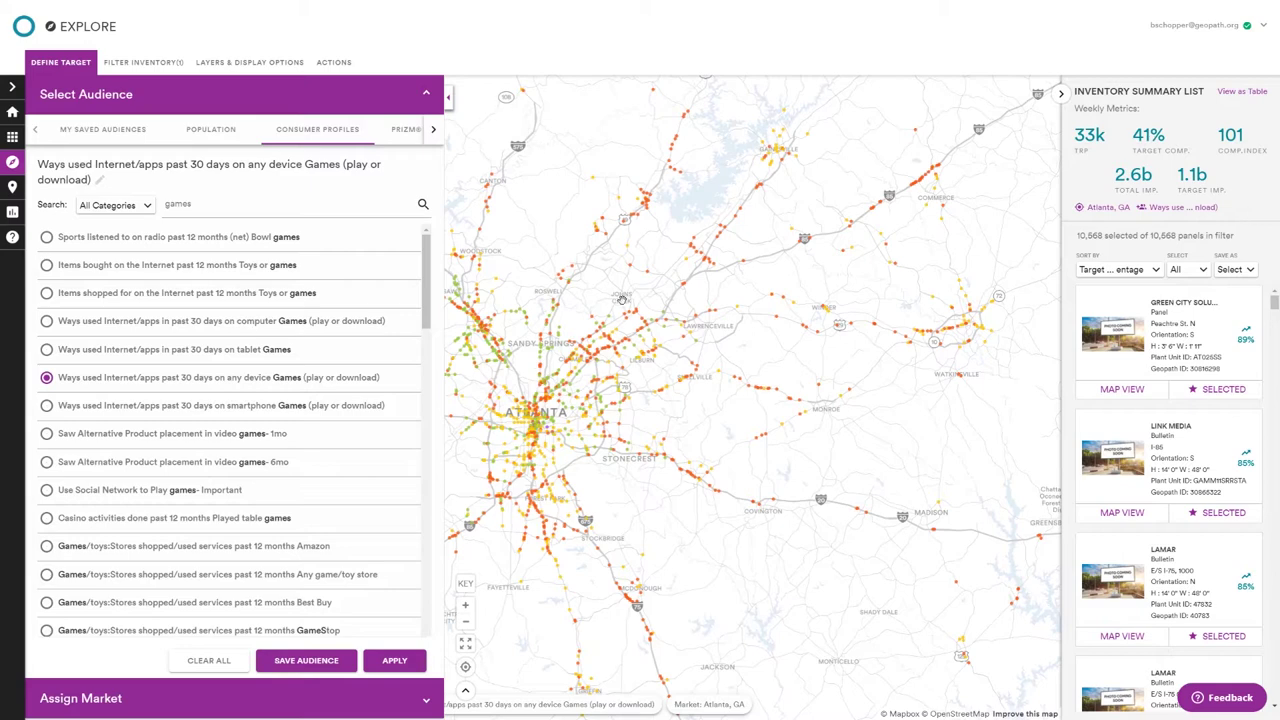
{"action": "left_click", "coordinate": [449, 100]}
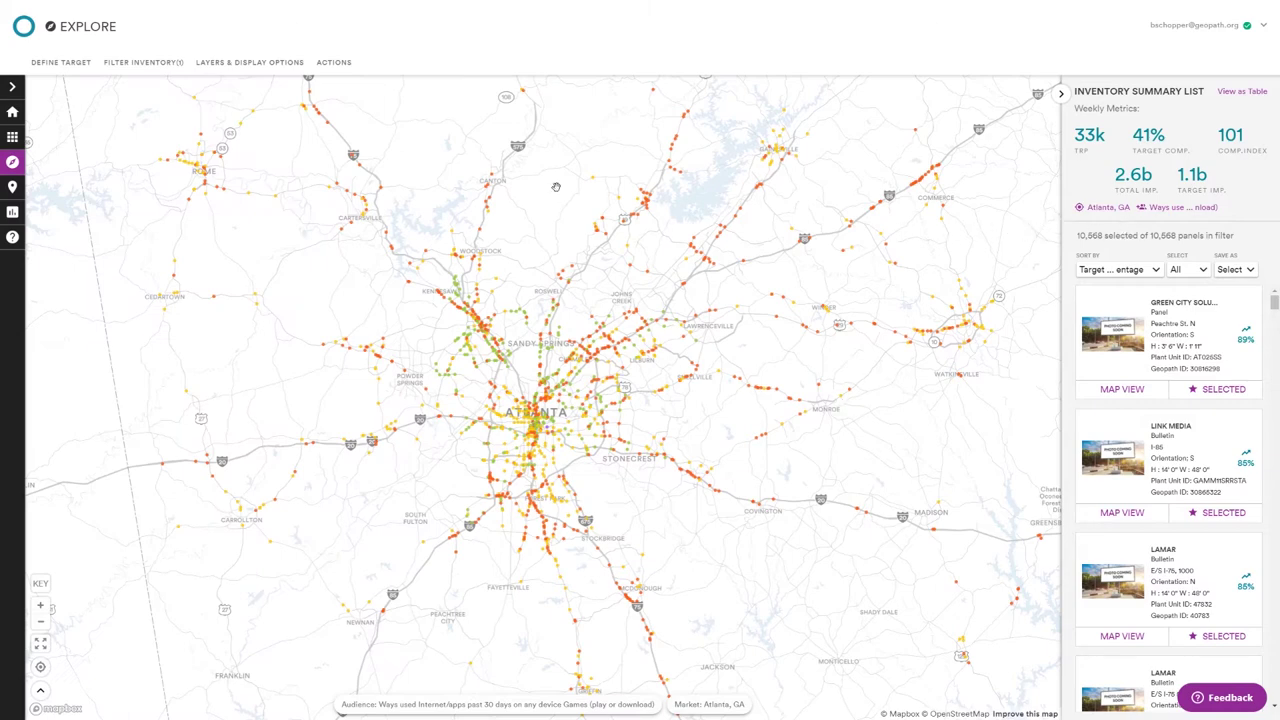
- Filter the inventory's media types to freestanding Non Digital Bulletin, Bulletins, and collapse the filter settings
{"action": "left_click", "coordinate": [146, 66]}
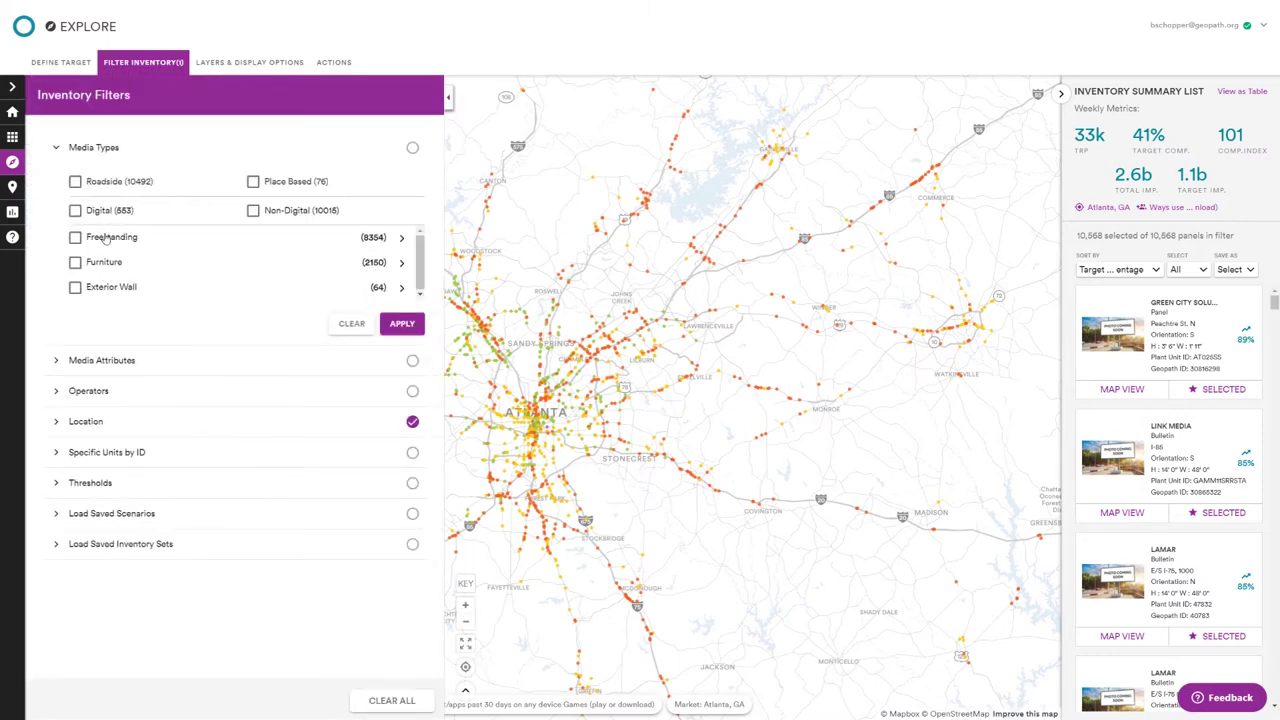
{"action": "left_click", "coordinate": [106, 238]}
{"action": "left_click", "coordinate": [108, 240]}
{"action": "left_click", "coordinate": [121, 240]}
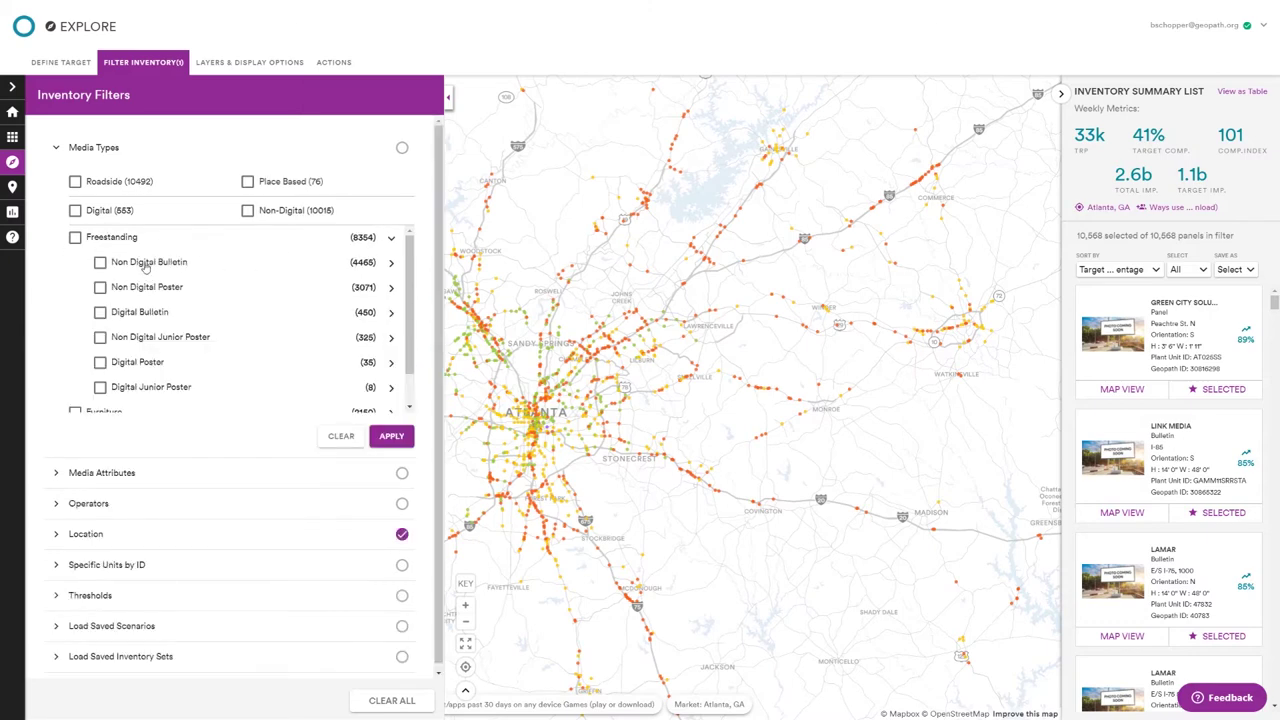
{"action": "left_click", "coordinate": [137, 258]}
{"action": "left_click", "coordinate": [125, 289]}
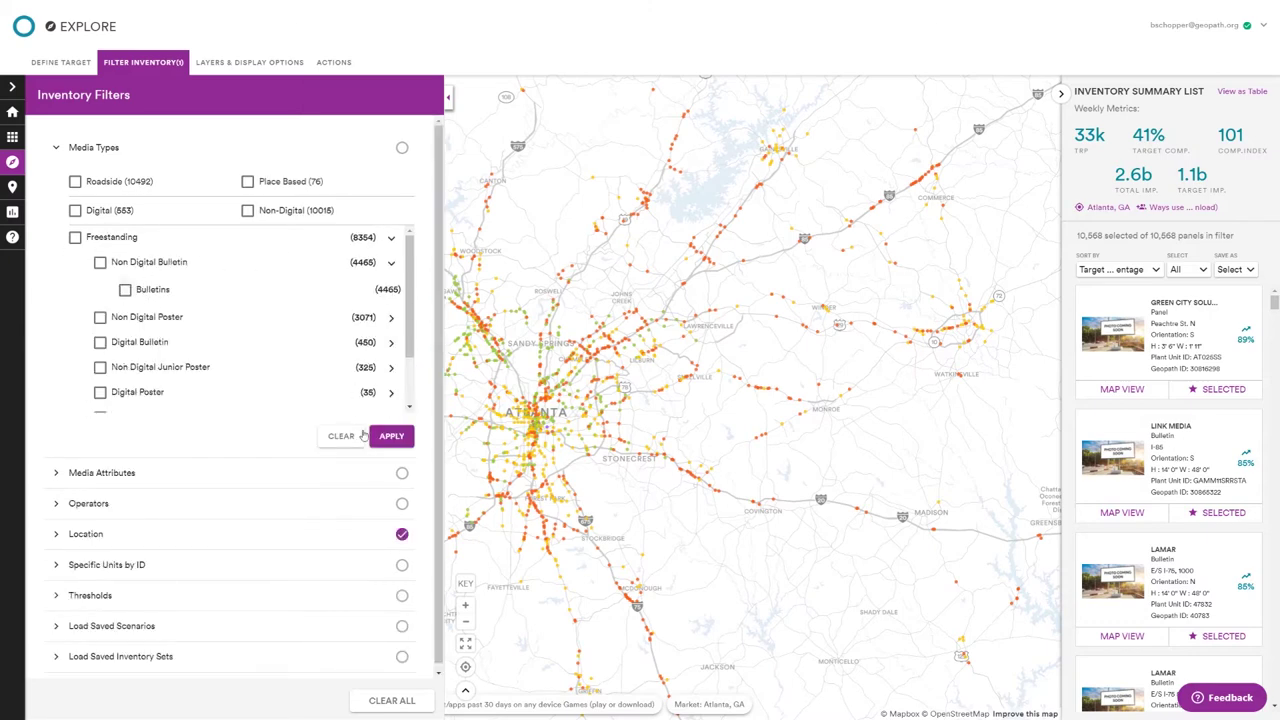
{"action": "left_click", "coordinate": [392, 440]}
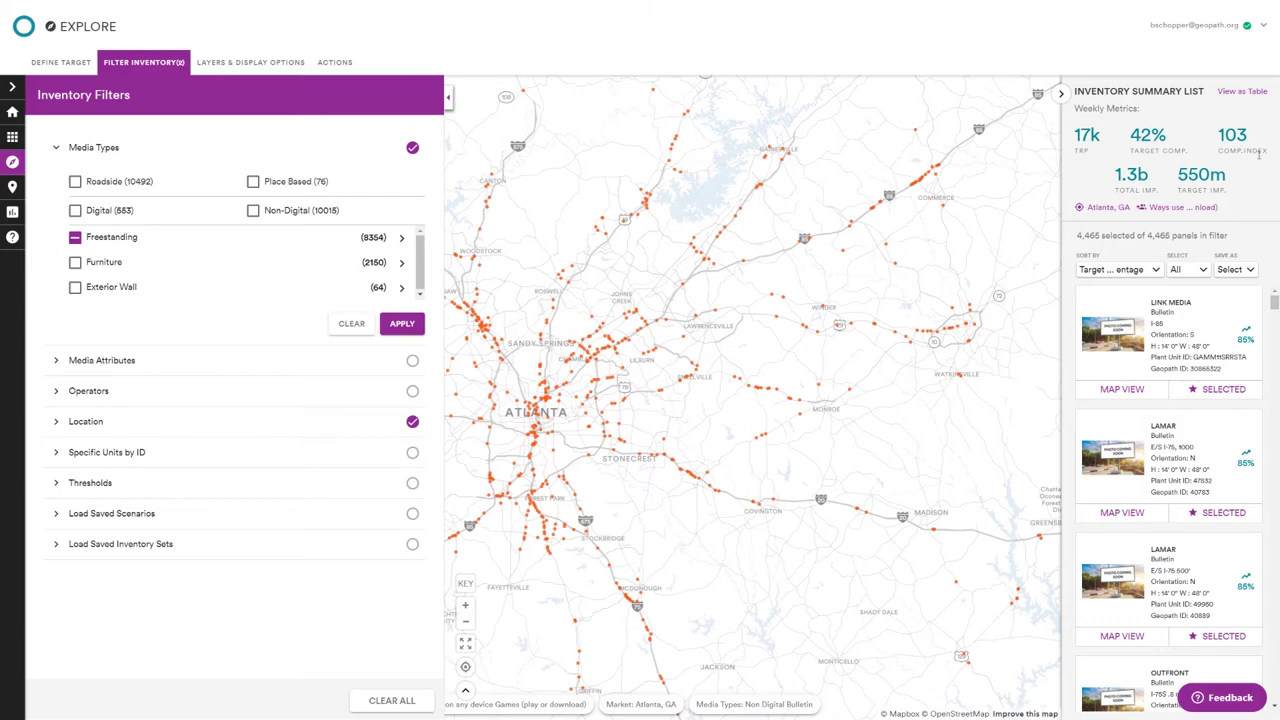
{"action": "left_click", "coordinate": [448, 100]}
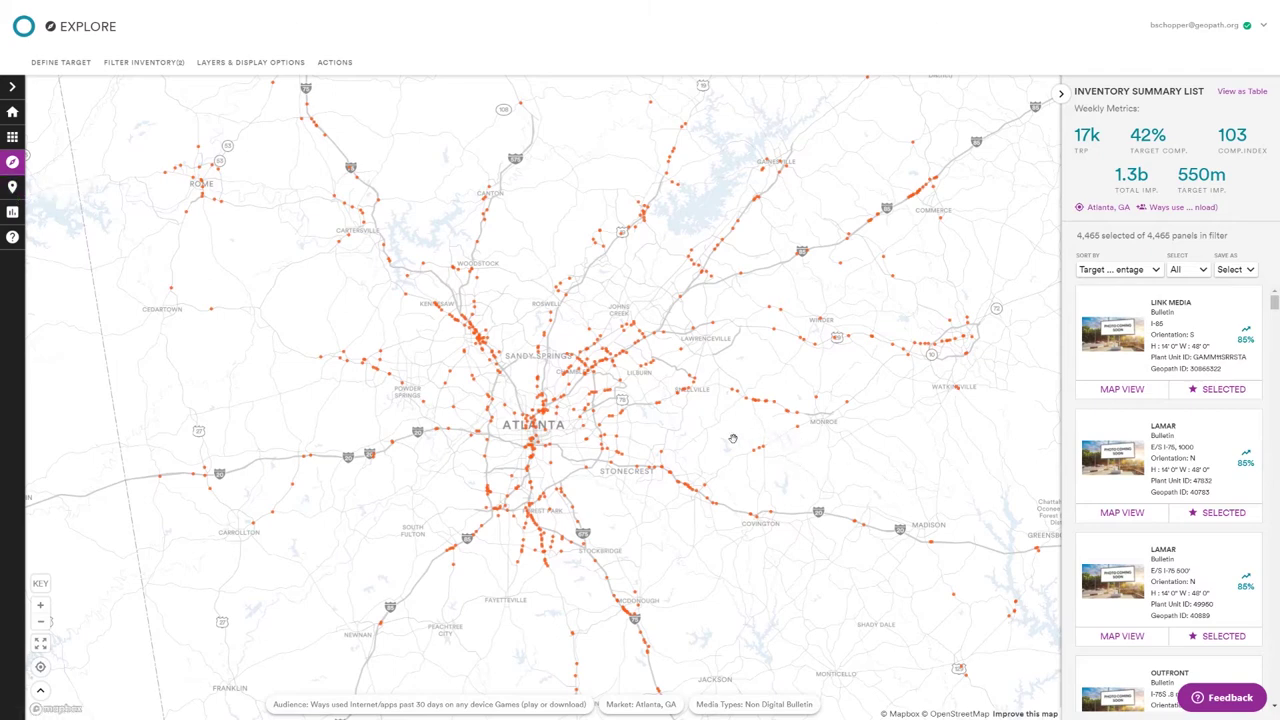
- Sort the inventory summary by Target Composition Percentage and select the Top 25 panels
{"action": "left_click", "coordinate": [1106, 273]}
{"action": "left_click", "coordinate": [1117, 272]}
{"action": "scroll", "coordinate": [1175, 340], "scroll_direction": "down", "scroll_amount": 5}
{"action": "scroll", "coordinate": [1168, 358], "scroll_direction": "up", "scroll_amount": 5}
{"action": "scroll", "coordinate": [1168, 358], "scroll_direction": "up", "scroll_amount": 1}
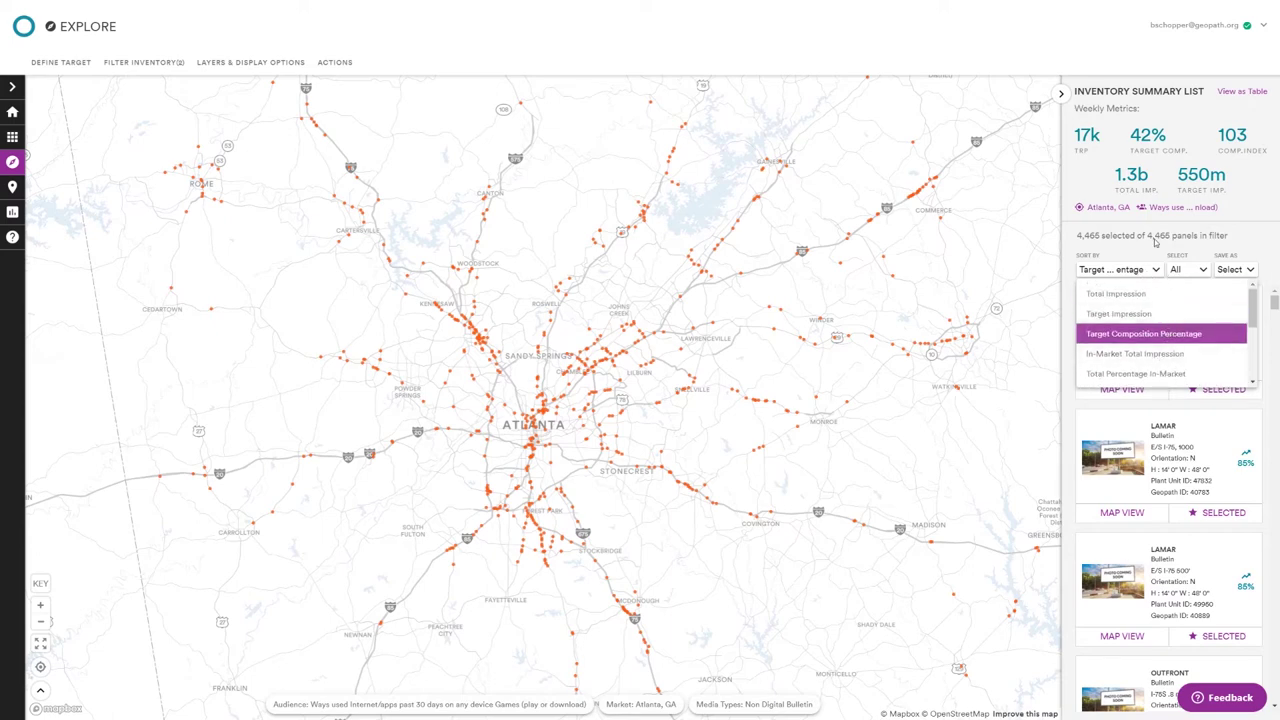
{"action": "left_click", "coordinate": [1154, 337]}
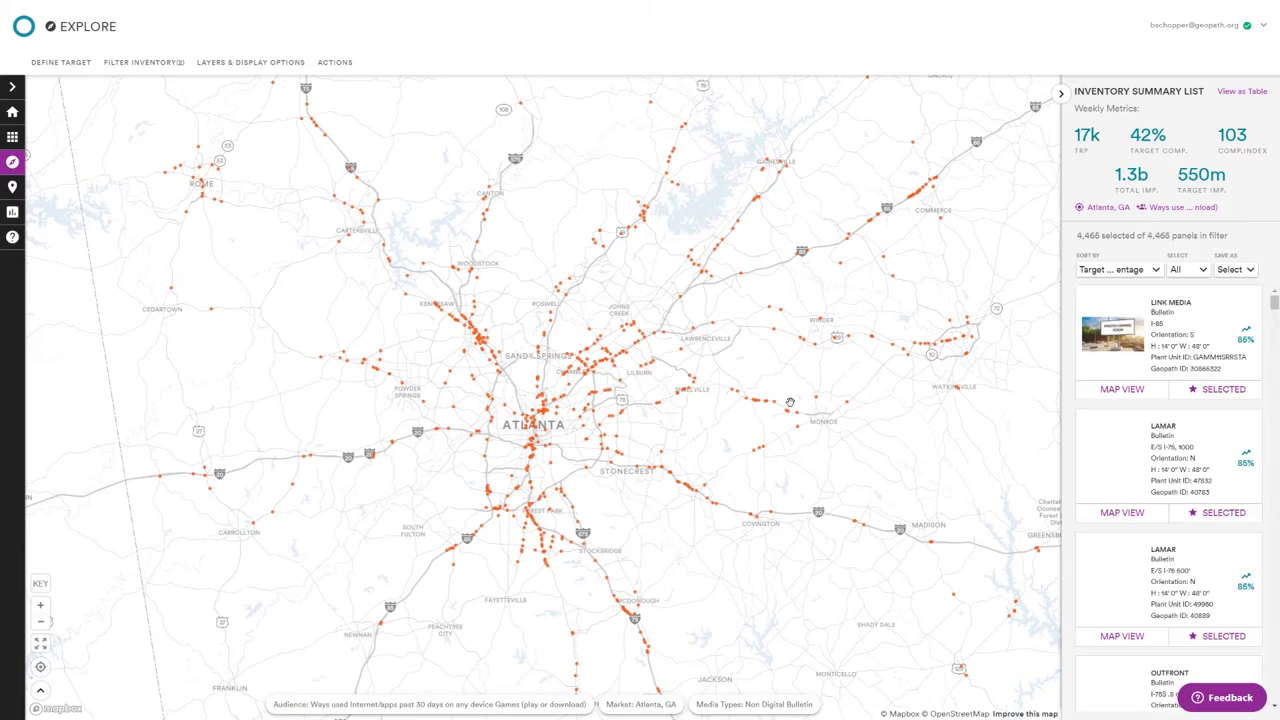
{"action": "left_click", "coordinate": [1190, 270]}
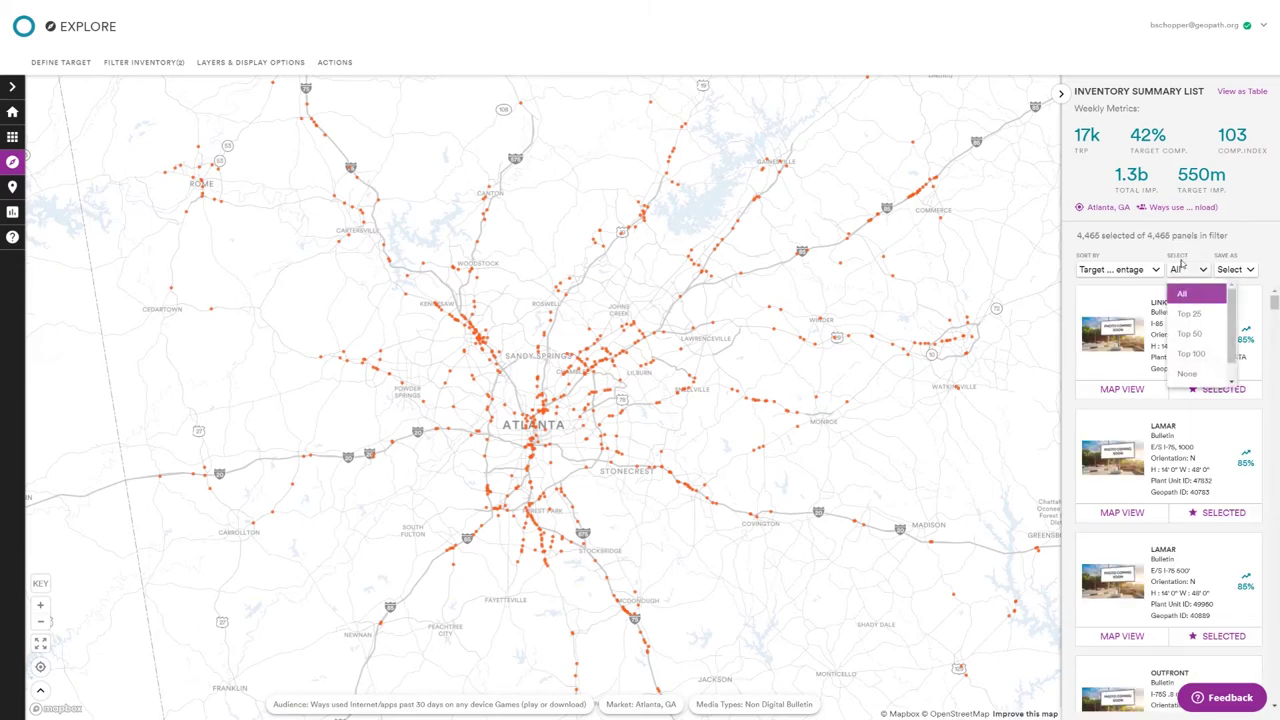
{"action": "left_click", "coordinate": [1196, 315]}
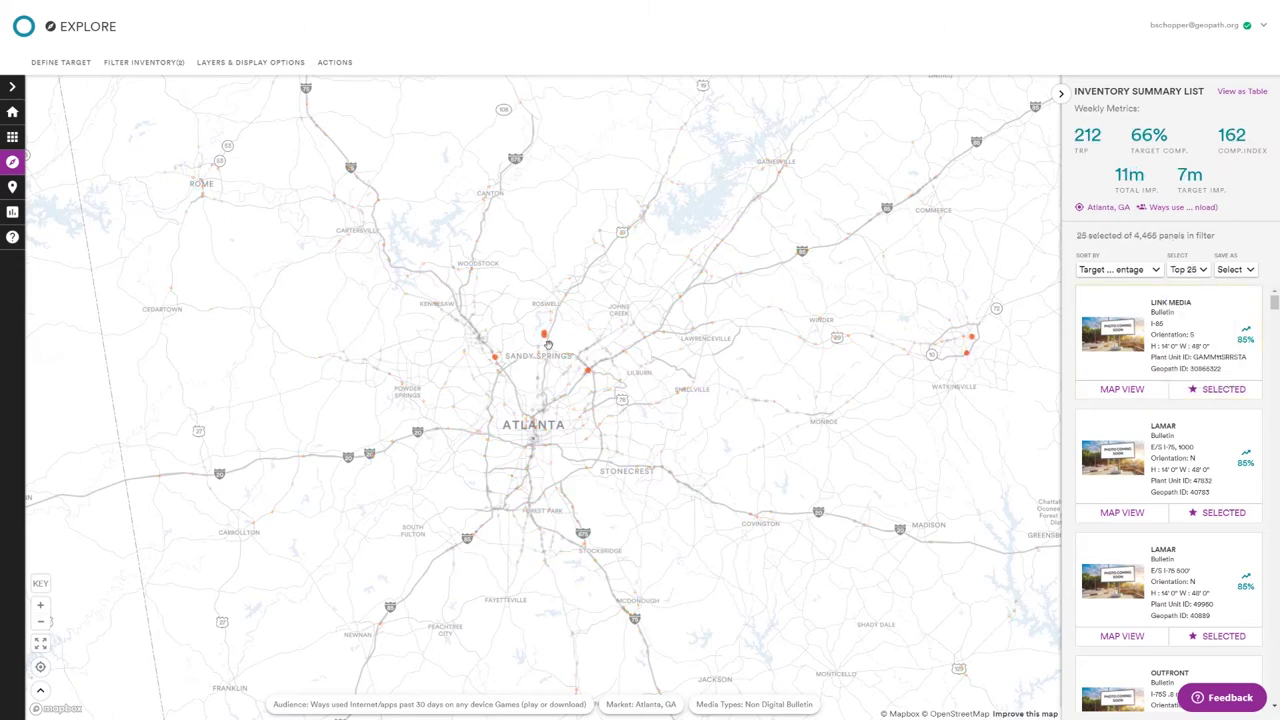
- Examine the map locations and facing directions of the selected bulletins around Sandy Springs, Chamblee, Brookhaven and central Atlanta
{"action": "scroll", "coordinate": [552, 350], "scroll_direction": "up", "scroll_amount": 2}
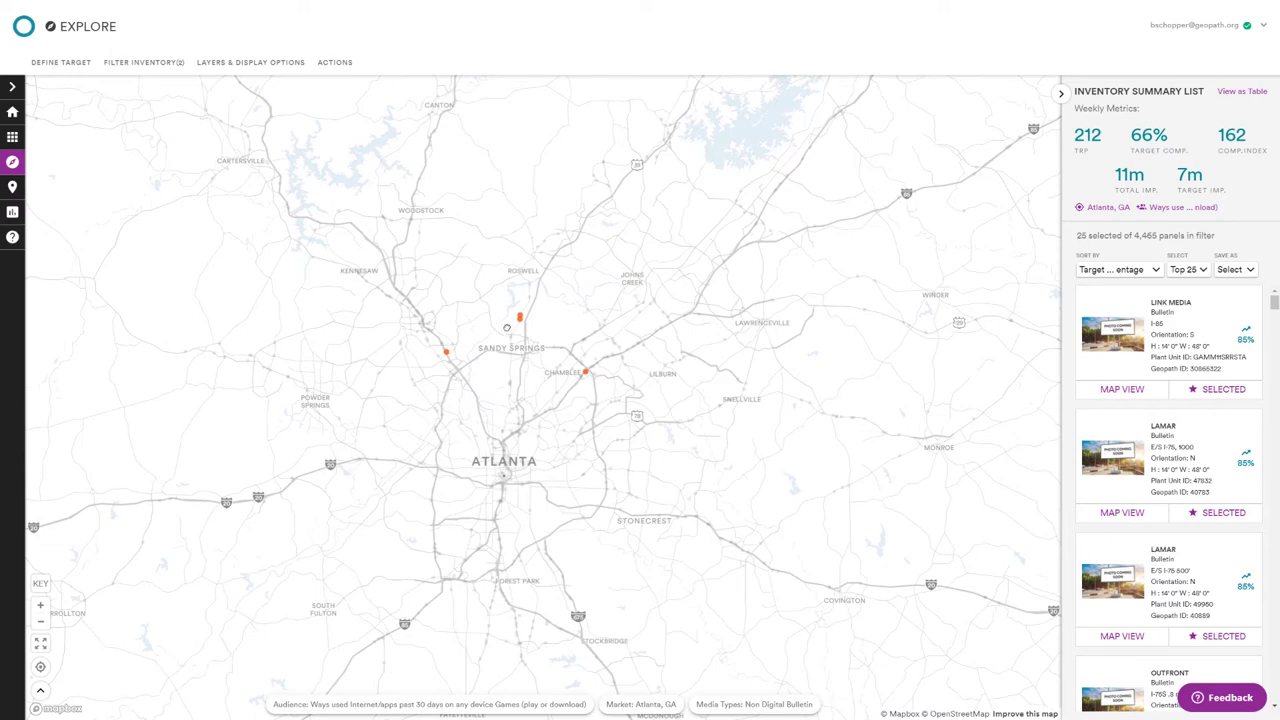
{"action": "scroll", "coordinate": [506, 327], "scroll_direction": "up", "scroll_amount": 2}
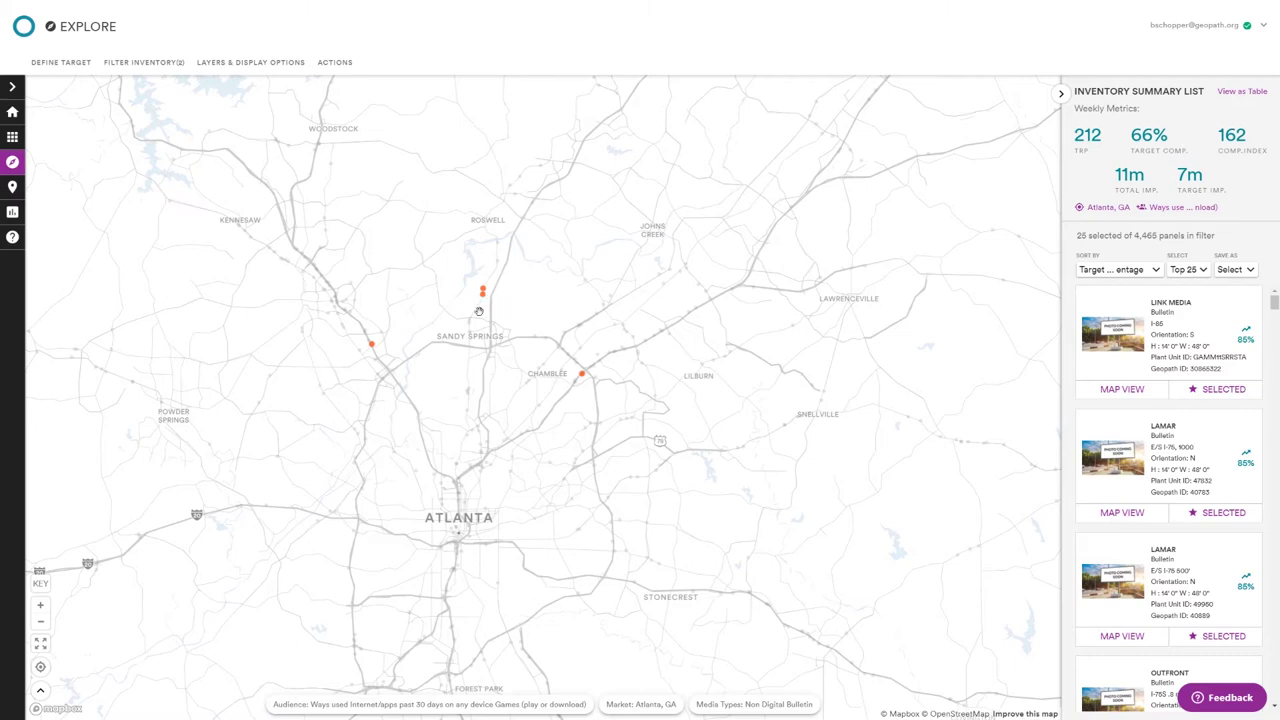
{"action": "scroll", "coordinate": [479, 312], "scroll_direction": "up", "scroll_amount": 2}
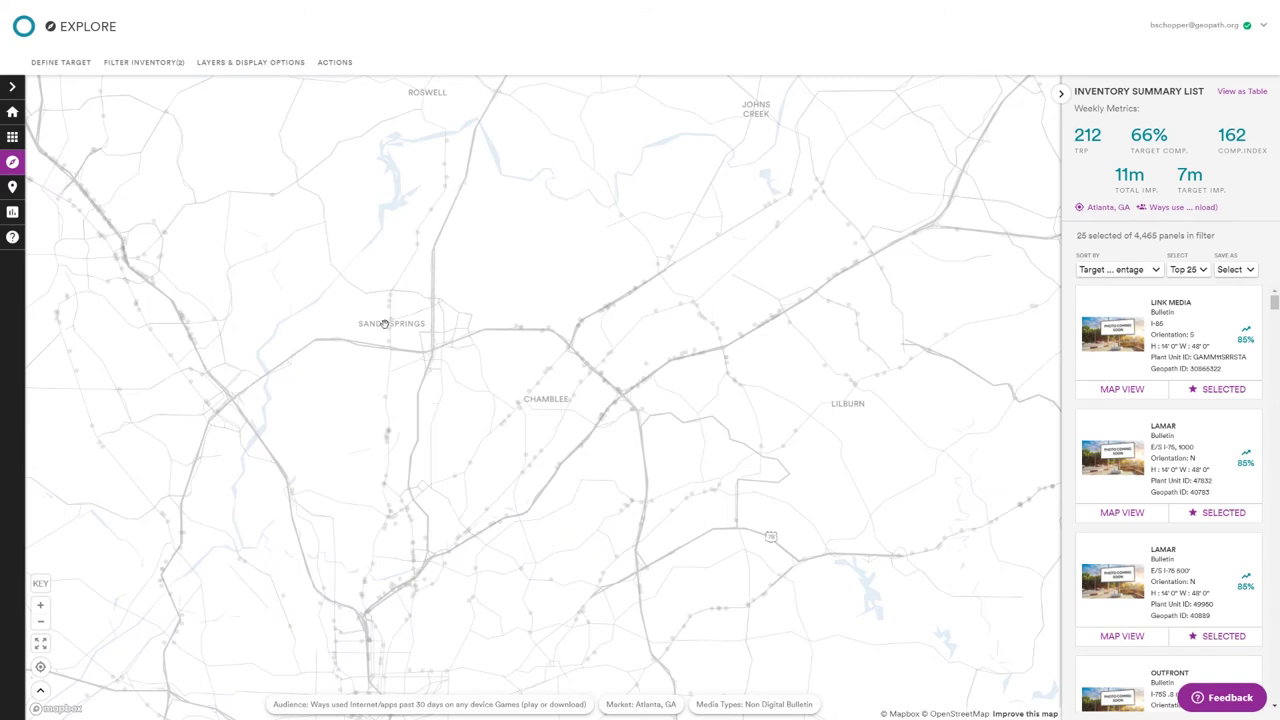
{"action": "scroll", "coordinate": [383, 324], "scroll_direction": "up", "scroll_amount": 2}
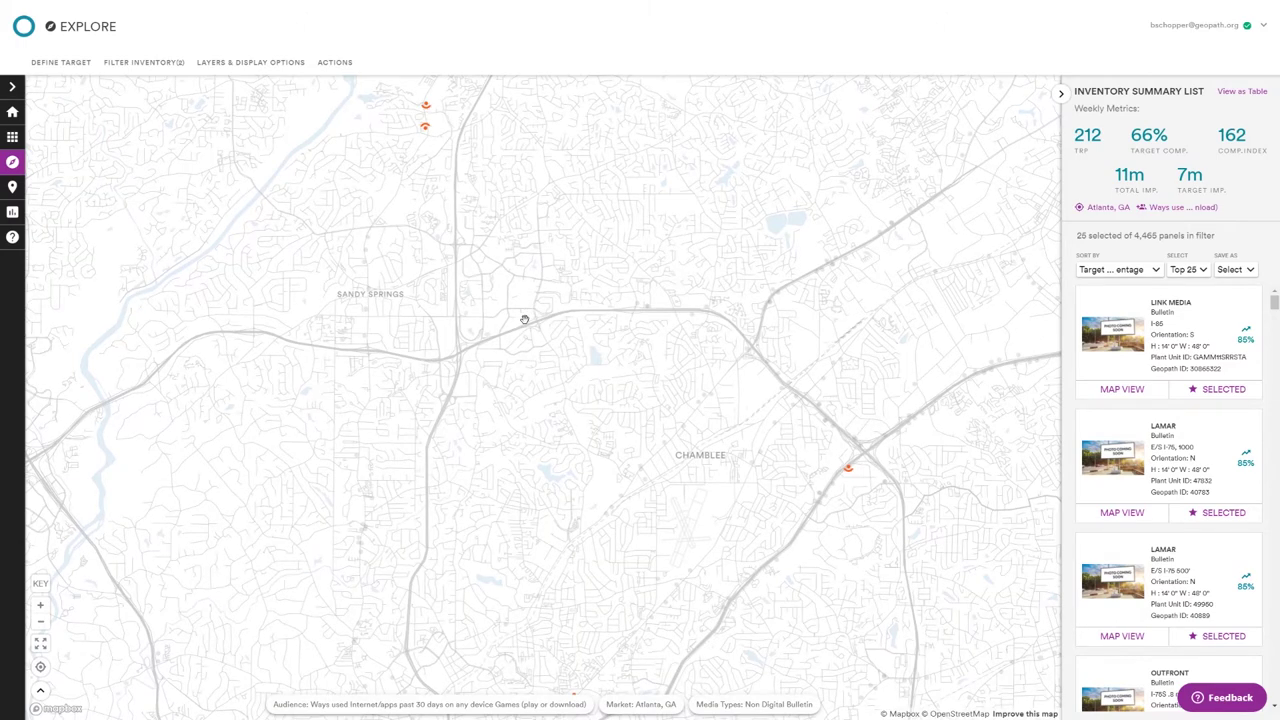
{"action": "scroll", "coordinate": [524, 319], "scroll_direction": "down", "scroll_amount": 3}
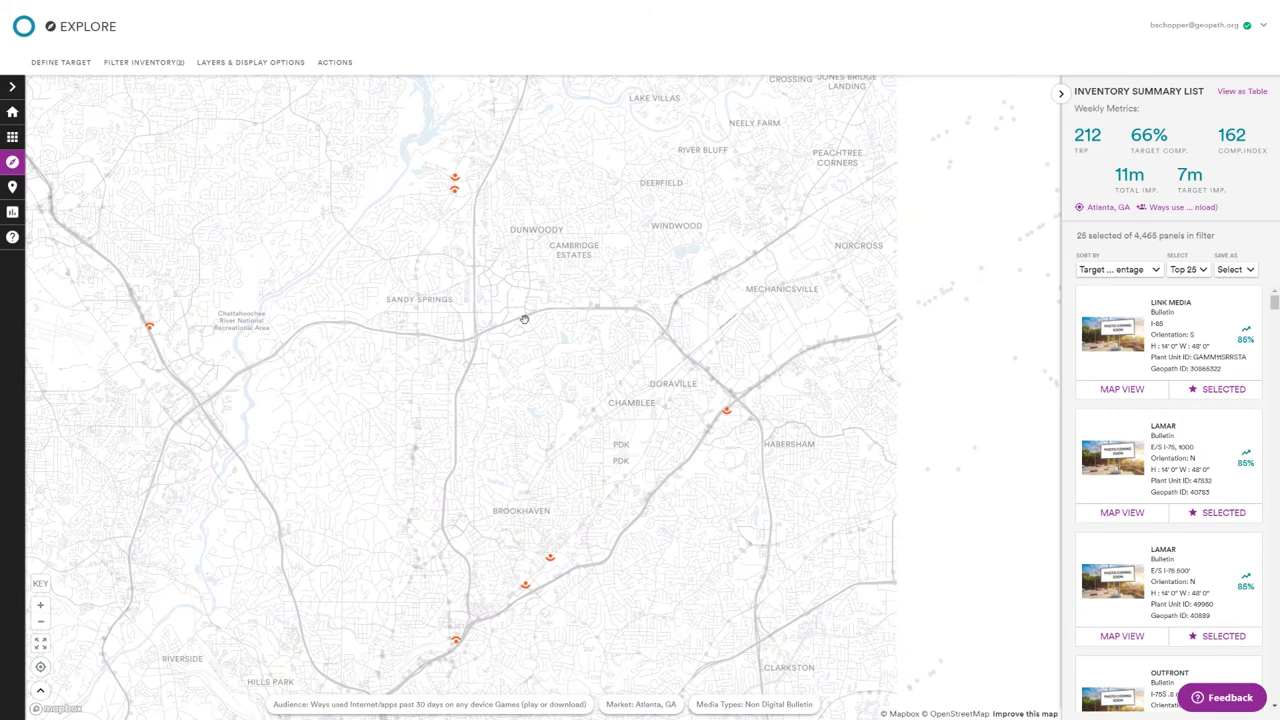
{"action": "scroll", "coordinate": [524, 319], "scroll_direction": "down", "scroll_amount": 3}
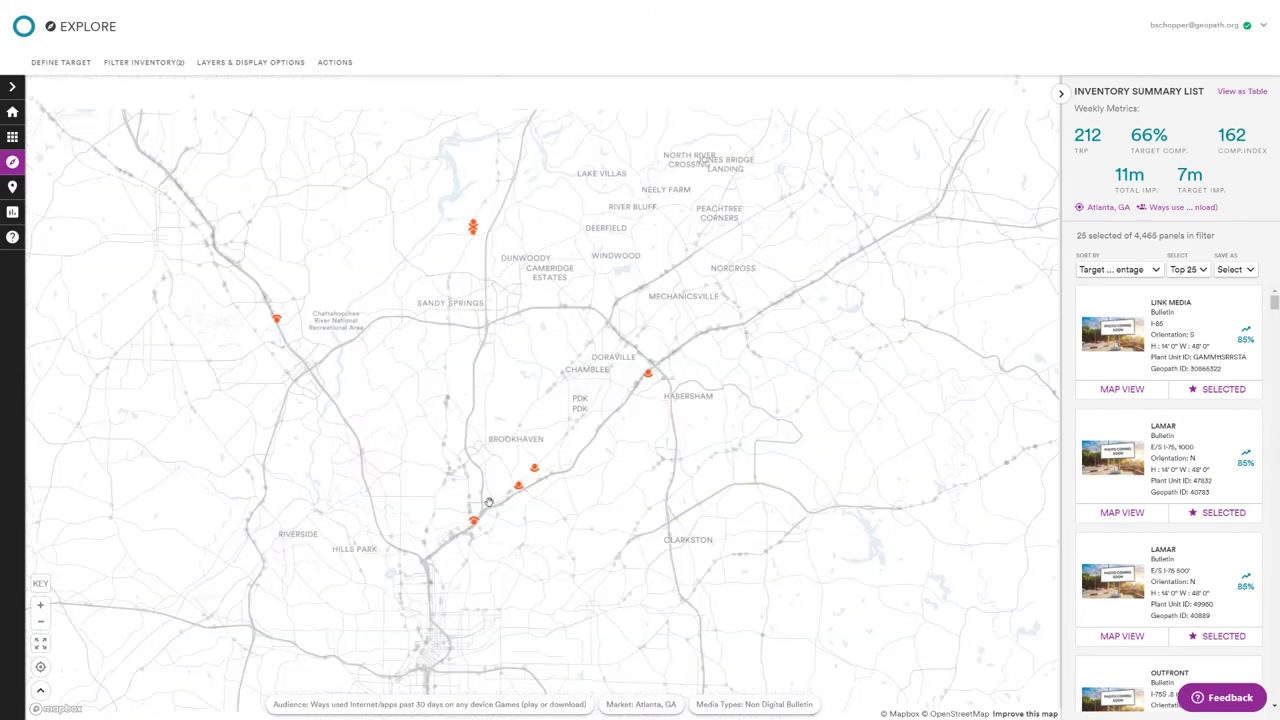
{"action": "scroll", "coordinate": [489, 502], "scroll_direction": "down", "scroll_amount": 2}
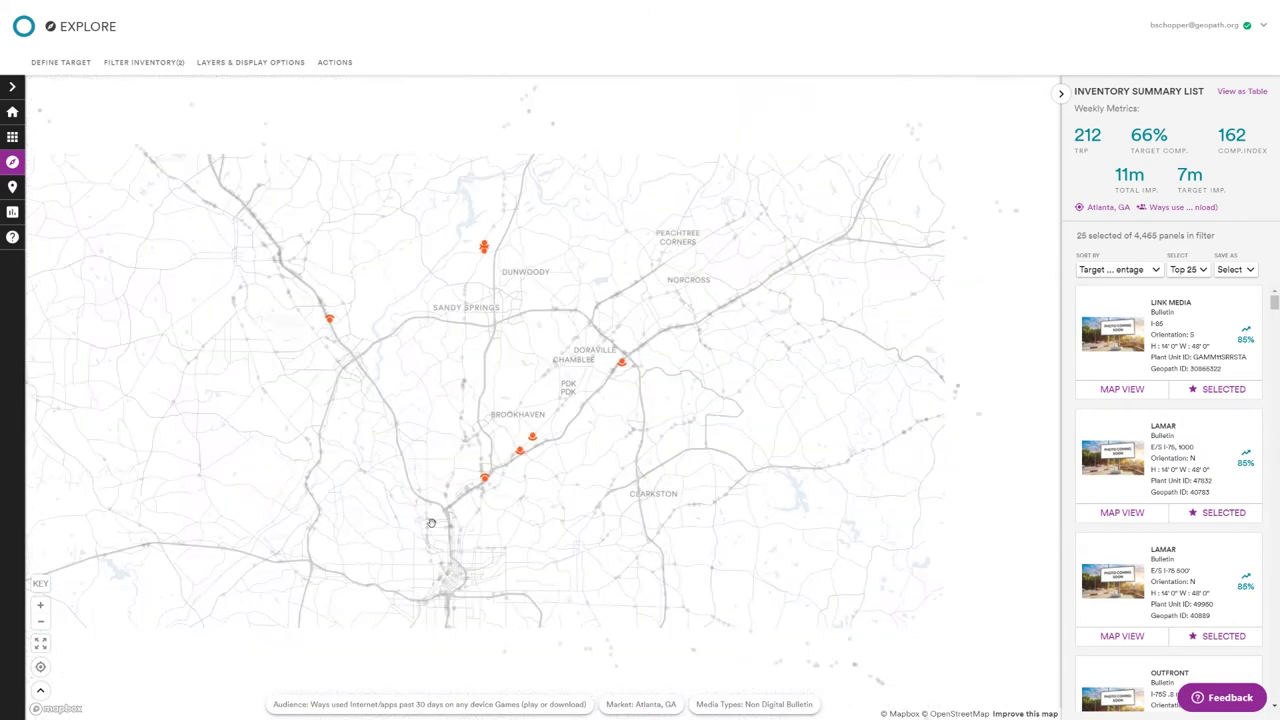
{"action": "scroll", "coordinate": [513, 435], "scroll_direction": "down", "scroll_amount": 2}
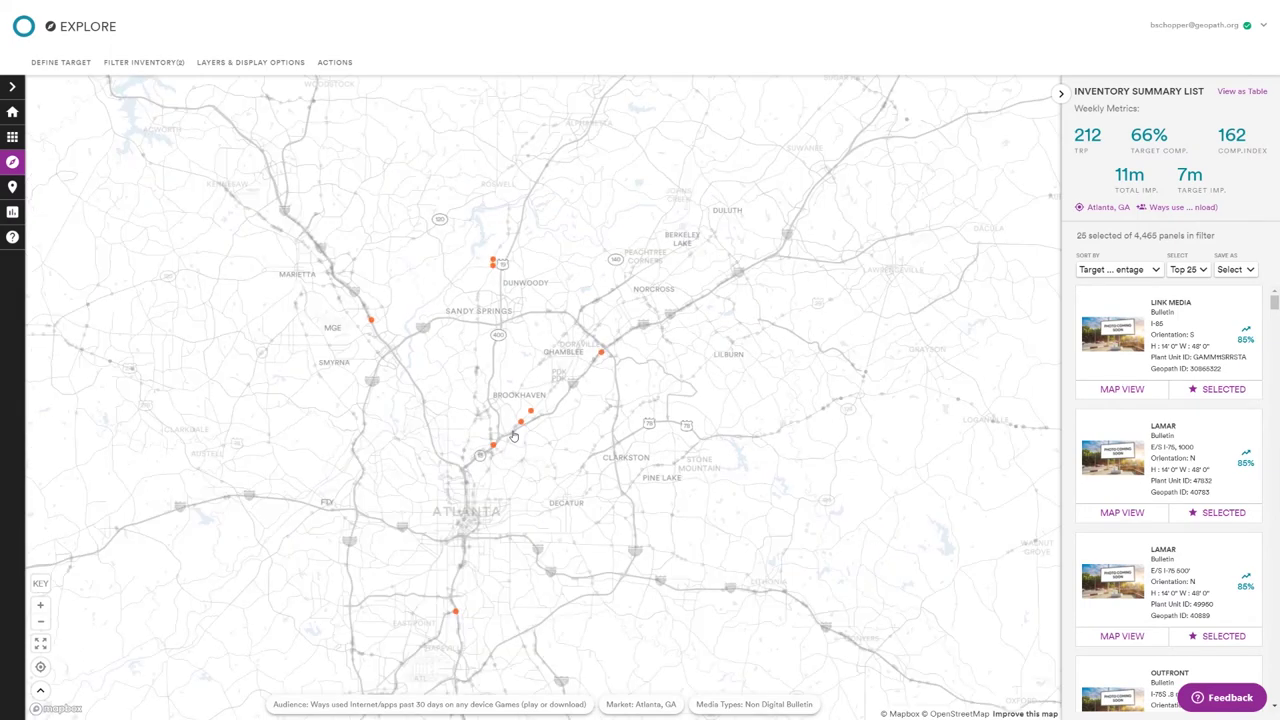
{"action": "scroll", "coordinate": [513, 436], "scroll_direction": "up", "scroll_amount": 2}
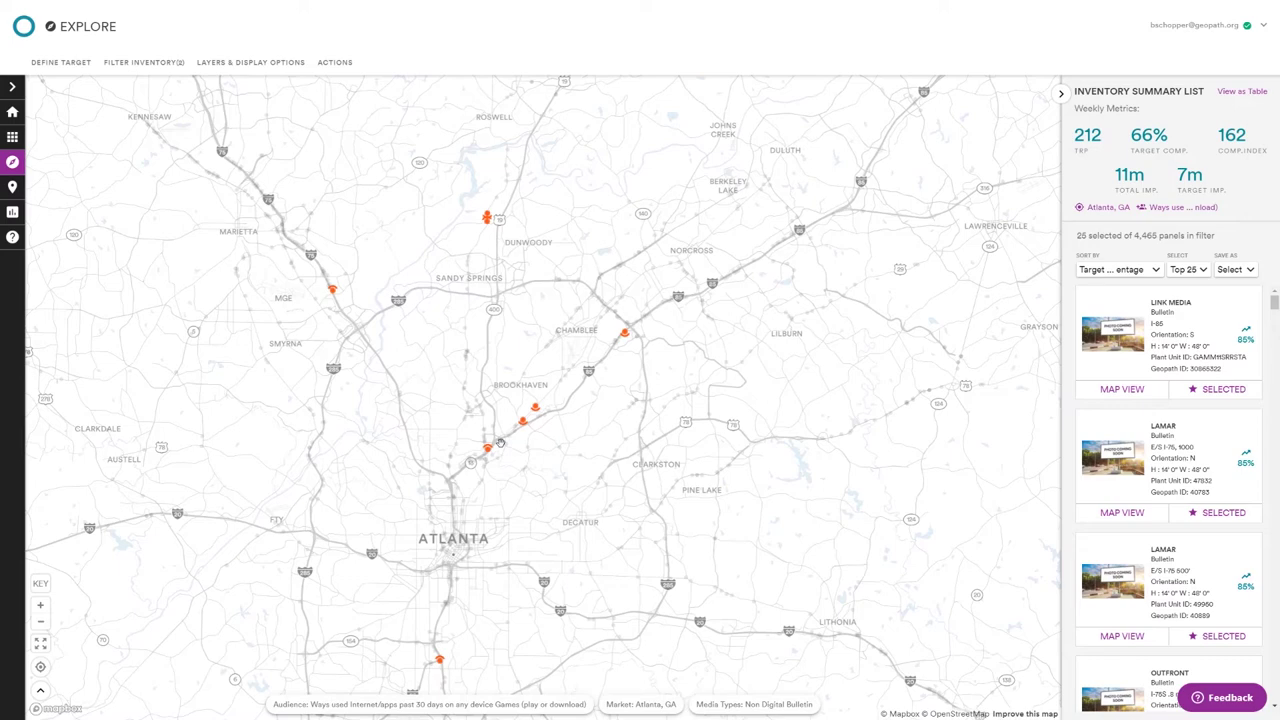
{"action": "scroll", "coordinate": [499, 443], "scroll_direction": "up", "scroll_amount": 2}
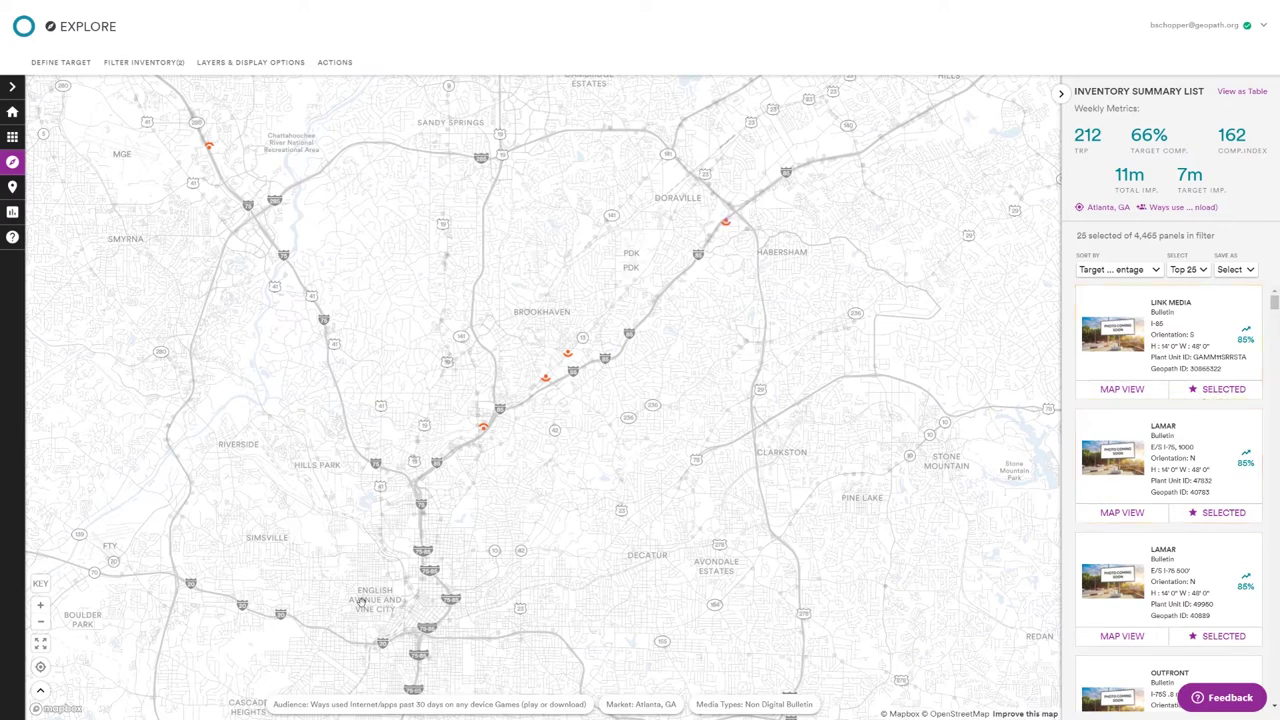
- Open the detailed inventory list below the map, enlarge it to show more panels, and shift the map to the selected bulletins
{"action": "left_click", "coordinate": [40, 693]}
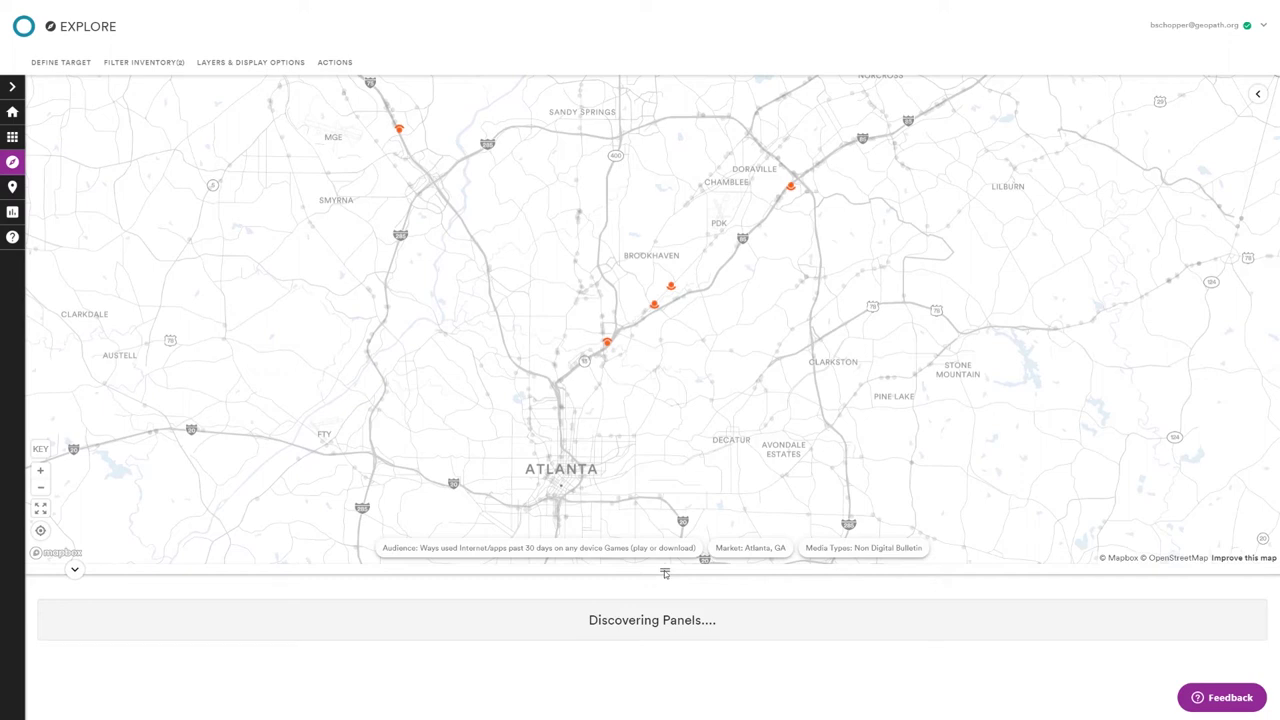
{"action": "left_click_drag", "start_coordinate": [661, 420], "coordinate": [649, 208]}
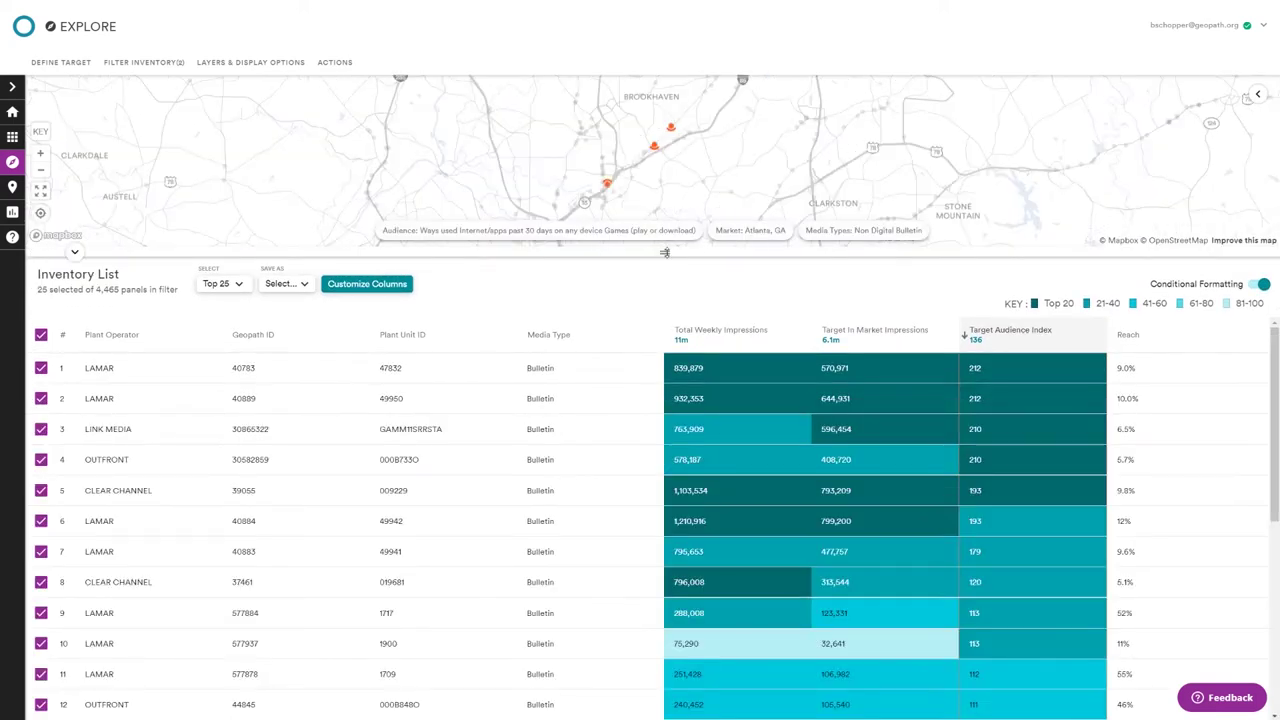
{"action": "left_click_drag", "start_coordinate": [665, 252], "coordinate": [666, 231]}
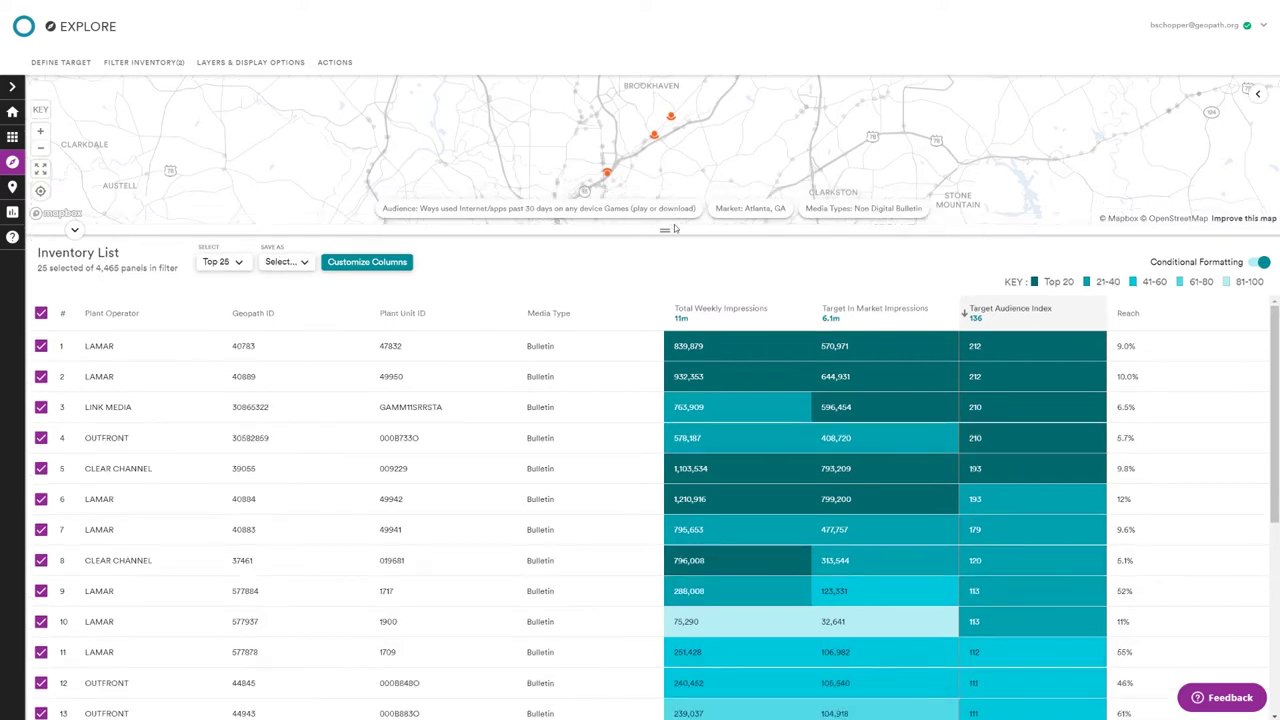
{"action": "left_click_drag", "start_coordinate": [706, 128], "coordinate": [857, 172]}
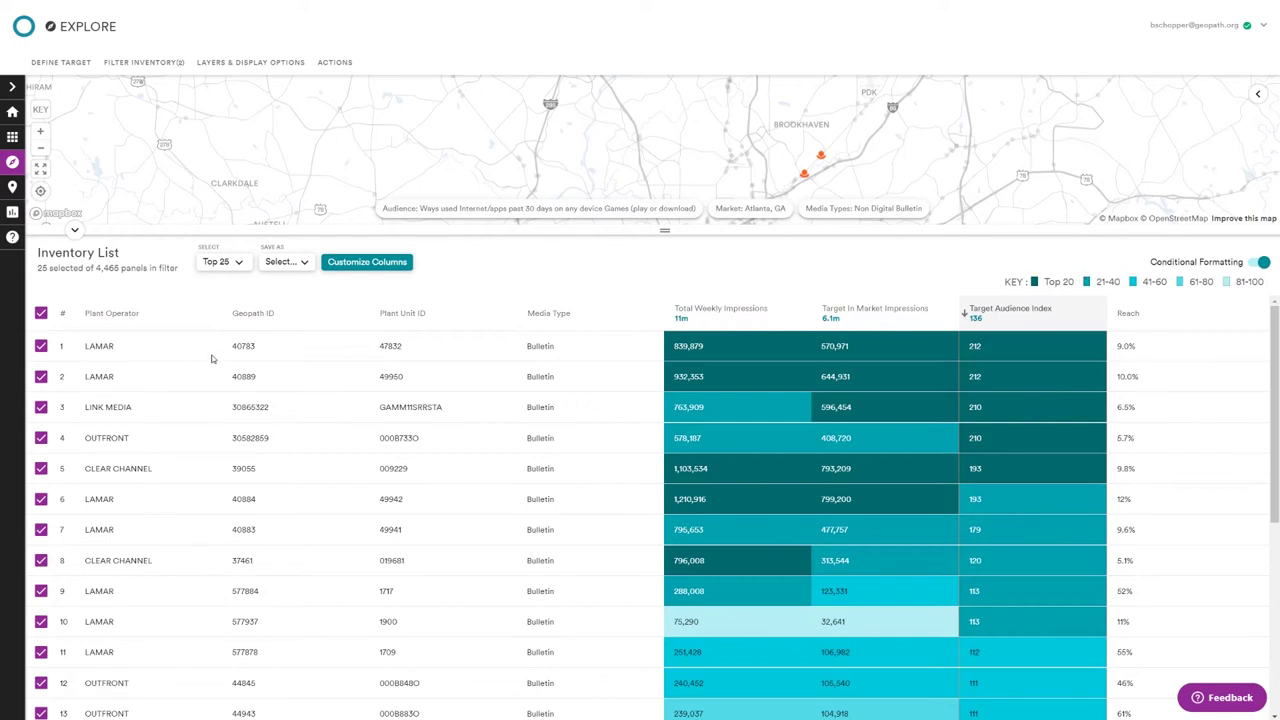
- Deselect panels 3, 6, 9, 12, 17 and 19 from the Top 25 Atlanta bulletins in the inventory list
{"action": "scroll", "coordinate": [270, 432], "scroll_direction": "down", "scroll_amount": 1}
{"action": "scroll", "coordinate": [255, 436], "scroll_direction": "down", "scroll_amount": 3}
{"action": "scroll", "coordinate": [230, 425], "scroll_direction": "up", "scroll_amount": 5}
{"action": "scroll", "coordinate": [112, 403], "scroll_direction": "down", "scroll_amount": 2}
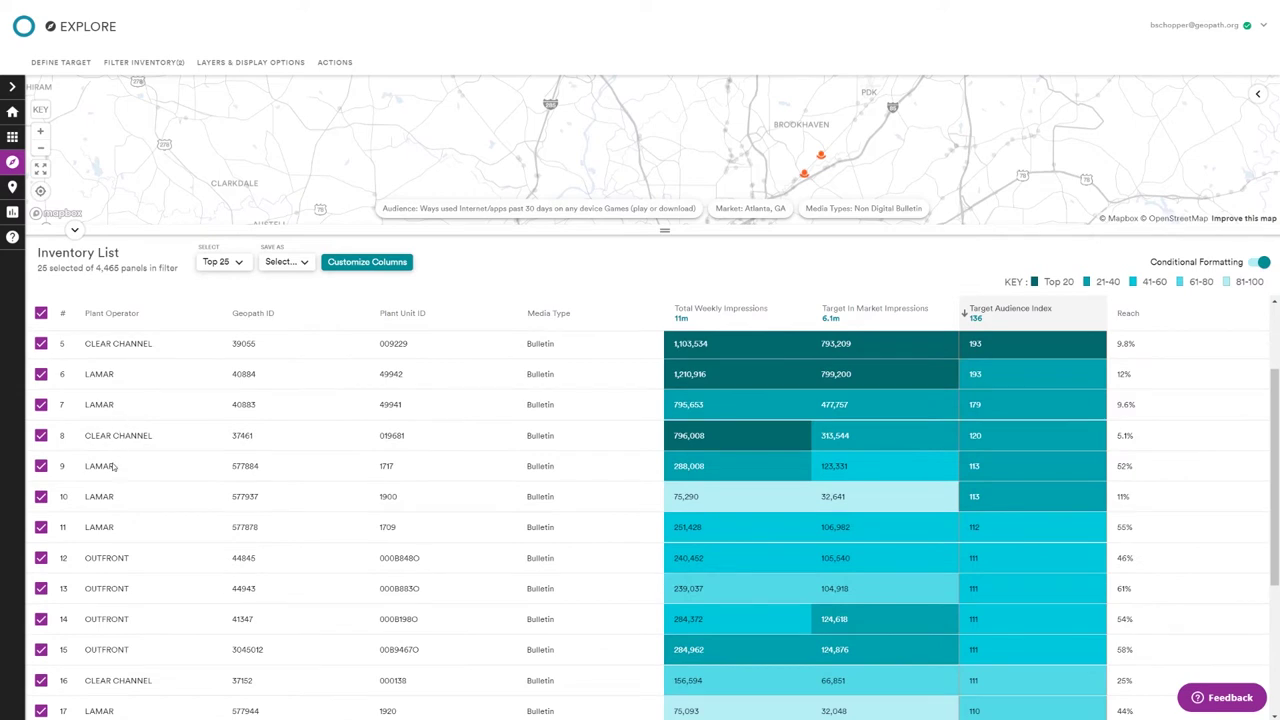
{"action": "scroll", "coordinate": [110, 470], "scroll_direction": "down", "scroll_amount": 2}
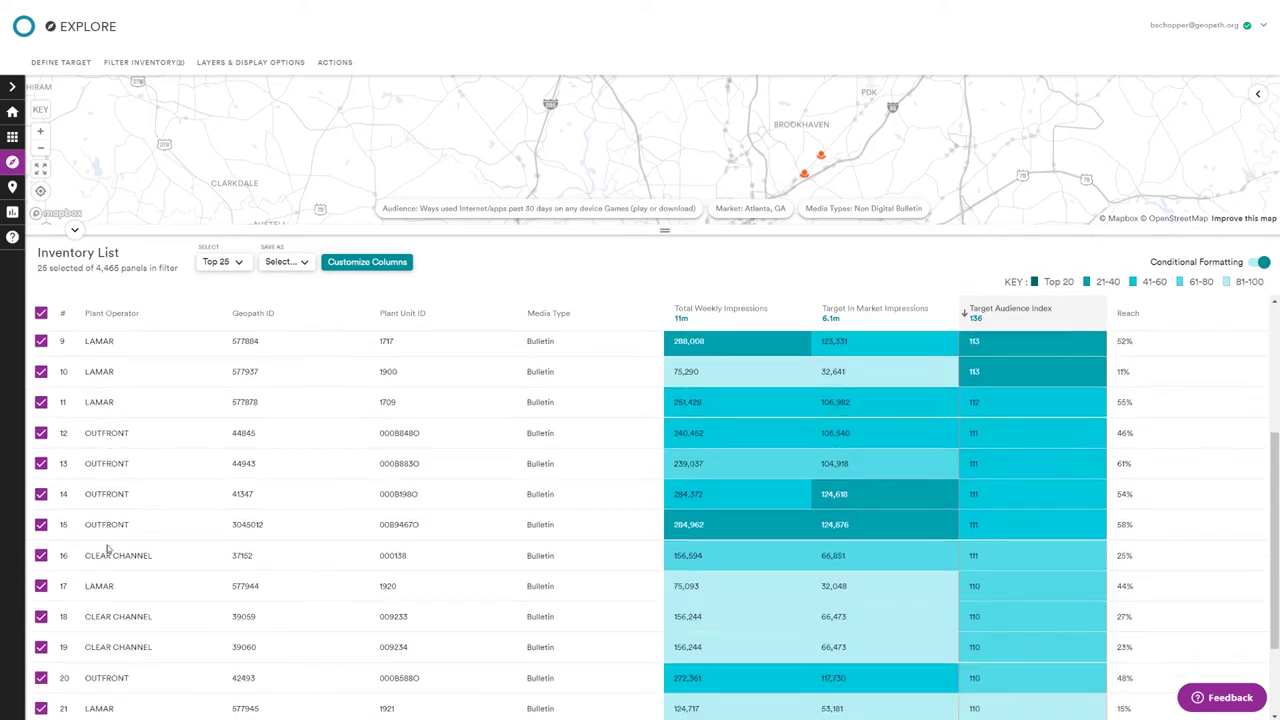
{"action": "left_click", "coordinate": [41, 433]}
{"action": "left_click", "coordinate": [41, 341]}
{"action": "scroll", "coordinate": [152, 523], "scroll_direction": "up", "scroll_amount": 5}
{"action": "left_click", "coordinate": [41, 499]}
{"action": "left_click", "coordinate": [41, 499]}
{"action": "left_click", "coordinate": [41, 407]}
{"action": "scroll", "coordinate": [147, 530], "scroll_direction": "down", "scroll_amount": 3}
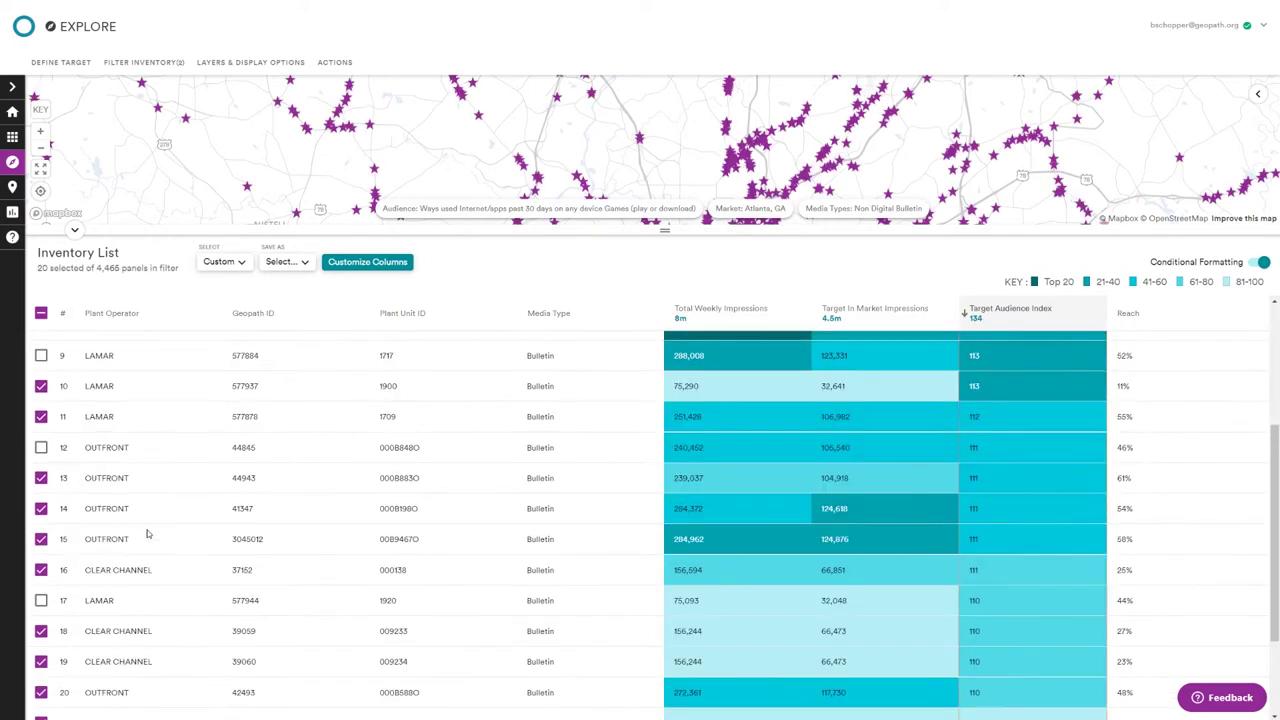
{"action": "left_click", "coordinate": [41, 647]}
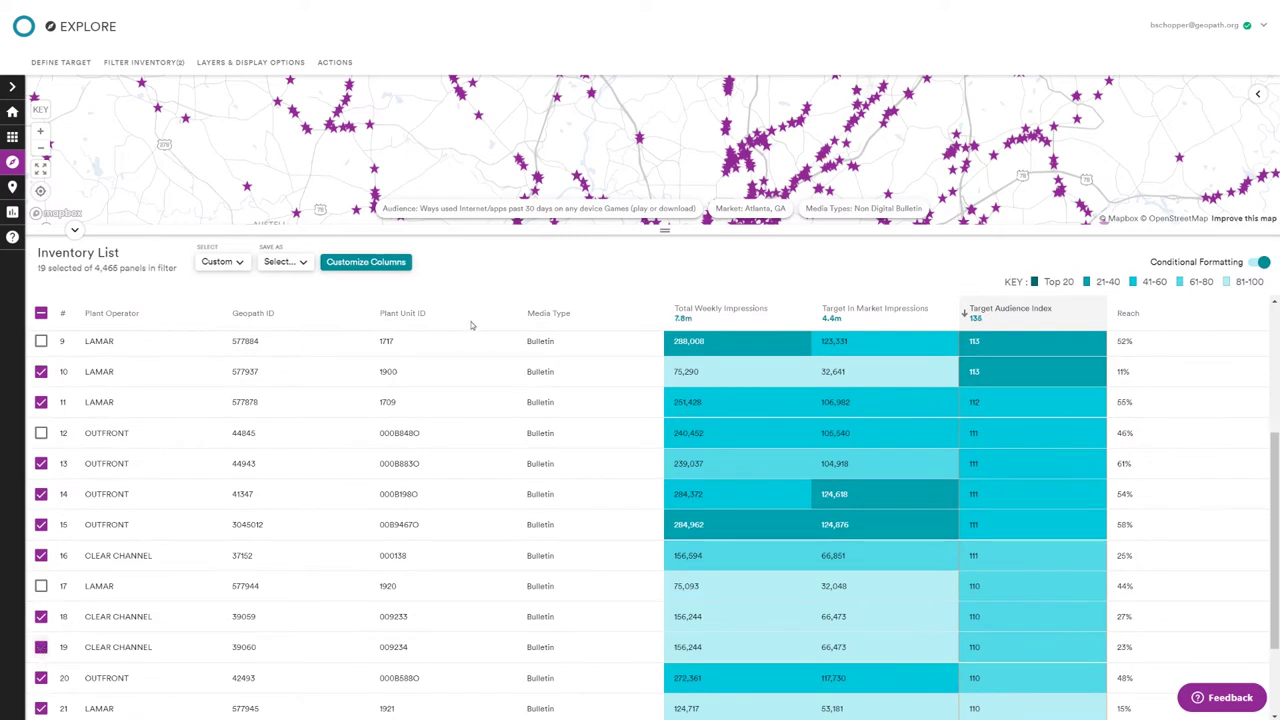
- Deselect panels 4, 5, 8 and 13 to narrow the Atlanta selection to 15 bulletins
{"action": "scroll", "coordinate": [180, 489], "scroll_direction": "up", "scroll_amount": 3}
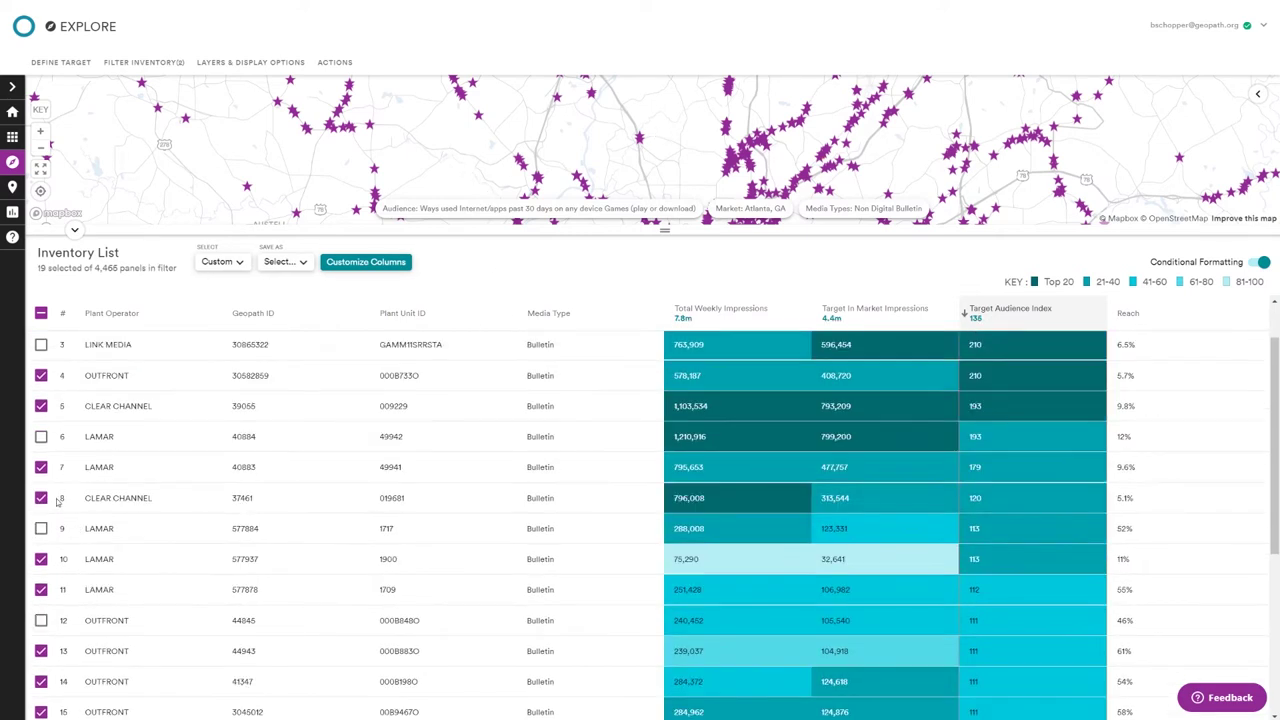
{"action": "left_click", "coordinate": [41, 498]}
{"action": "left_click", "coordinate": [41, 651]}
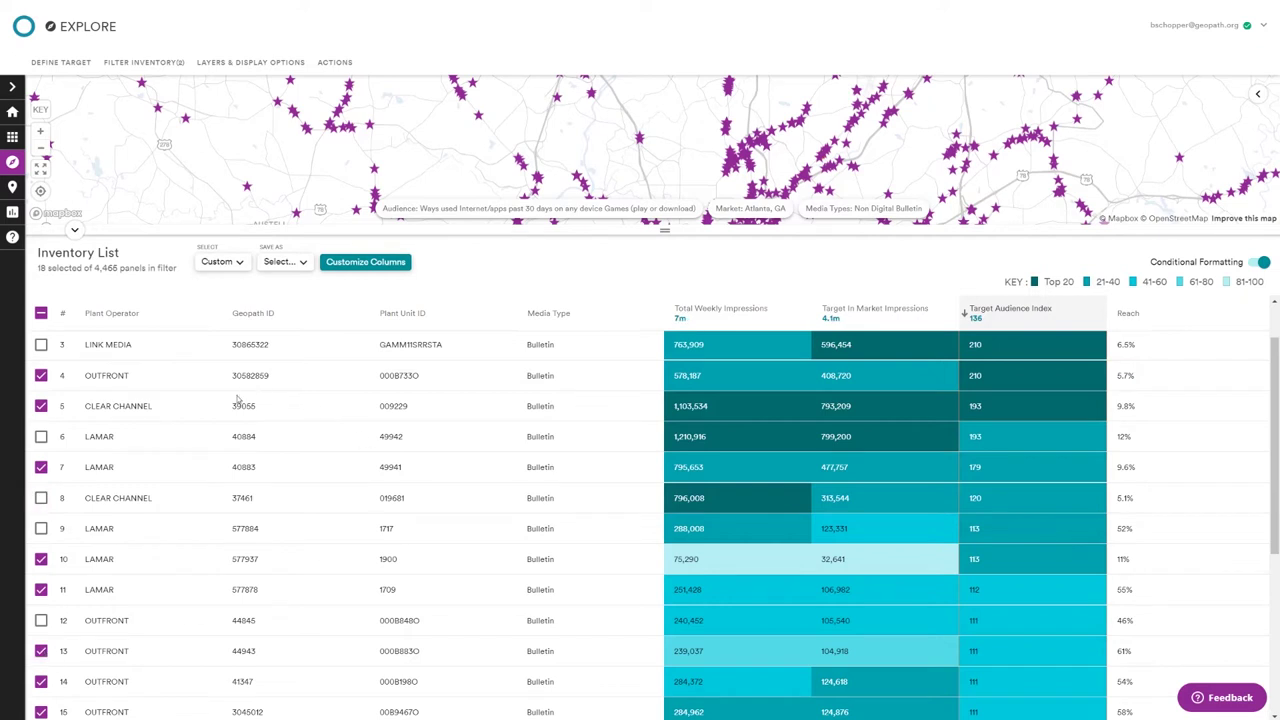
{"action": "left_click", "coordinate": [41, 375]}
{"action": "left_click", "coordinate": [41, 406]}
{"action": "scroll", "coordinate": [386, 500], "scroll_direction": "up", "scroll_amount": 1}
{"action": "scroll", "coordinate": [404, 493], "scroll_direction": "down", "scroll_amount": 1}
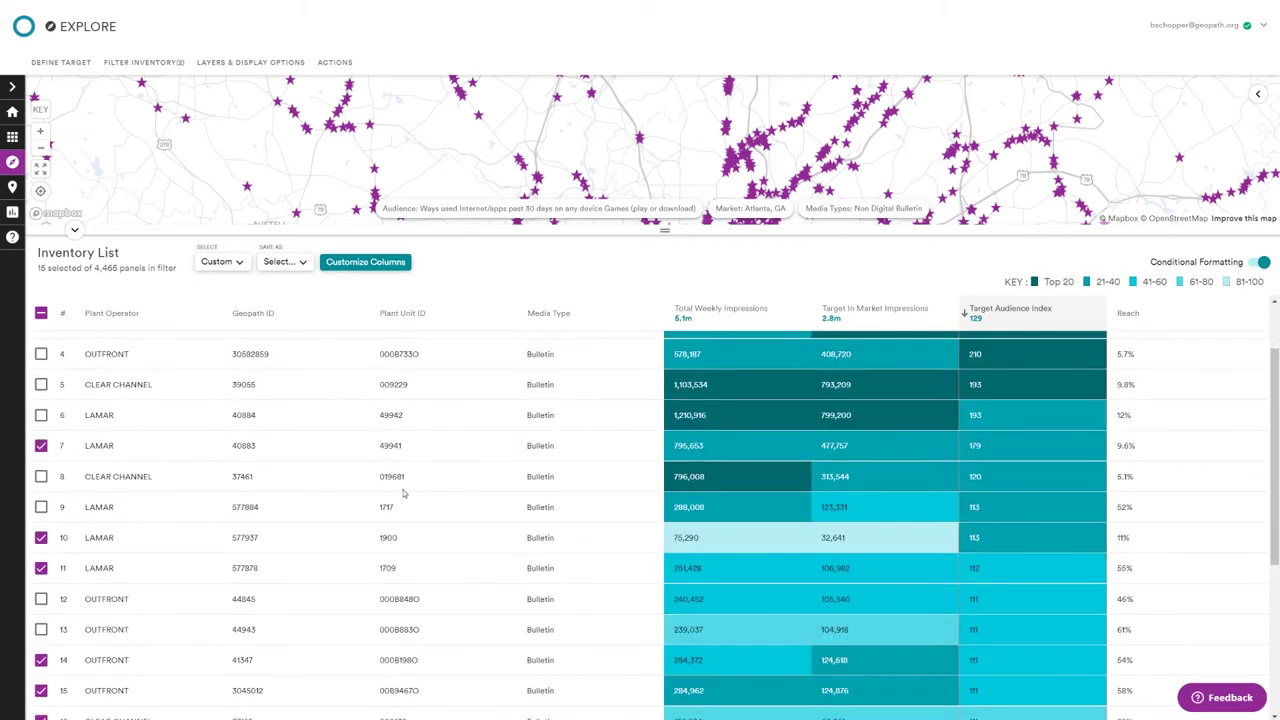
{"action": "scroll", "coordinate": [404, 493], "scroll_direction": "down", "scroll_amount": 1}
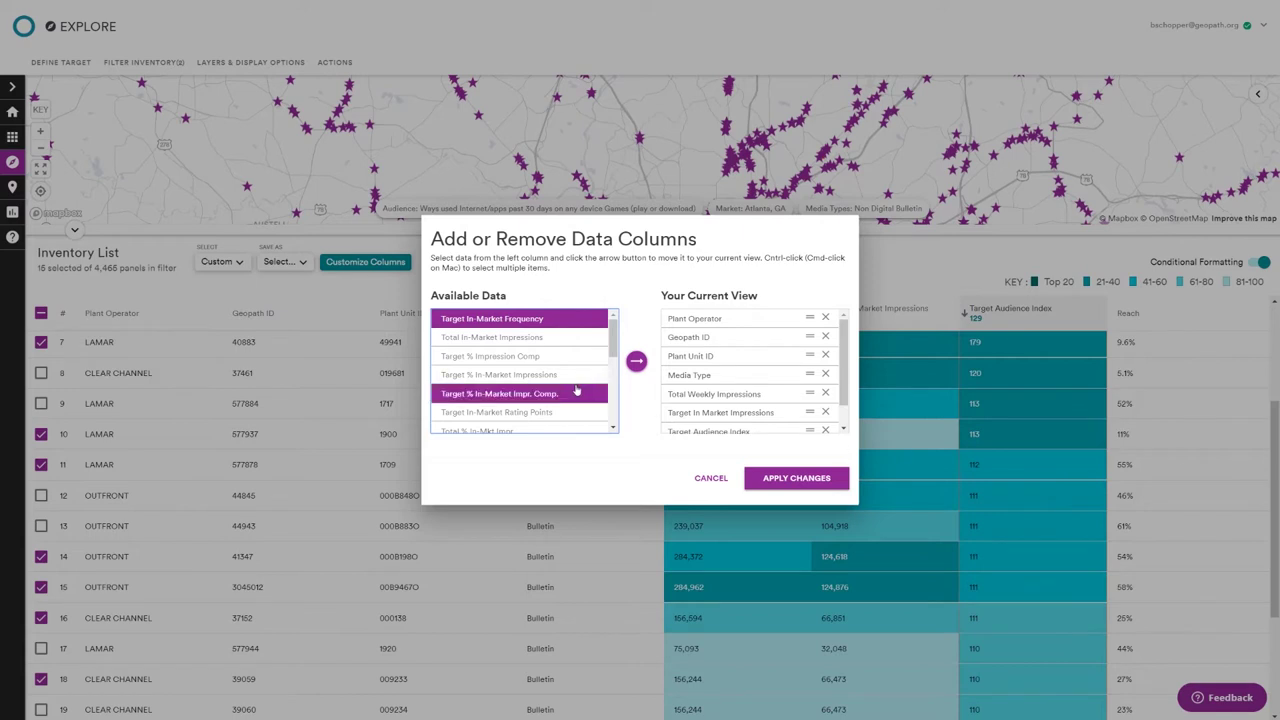
{"action": "scroll", "coordinate": [545, 400], "scroll_direction": "down", "scroll_amount": 3}
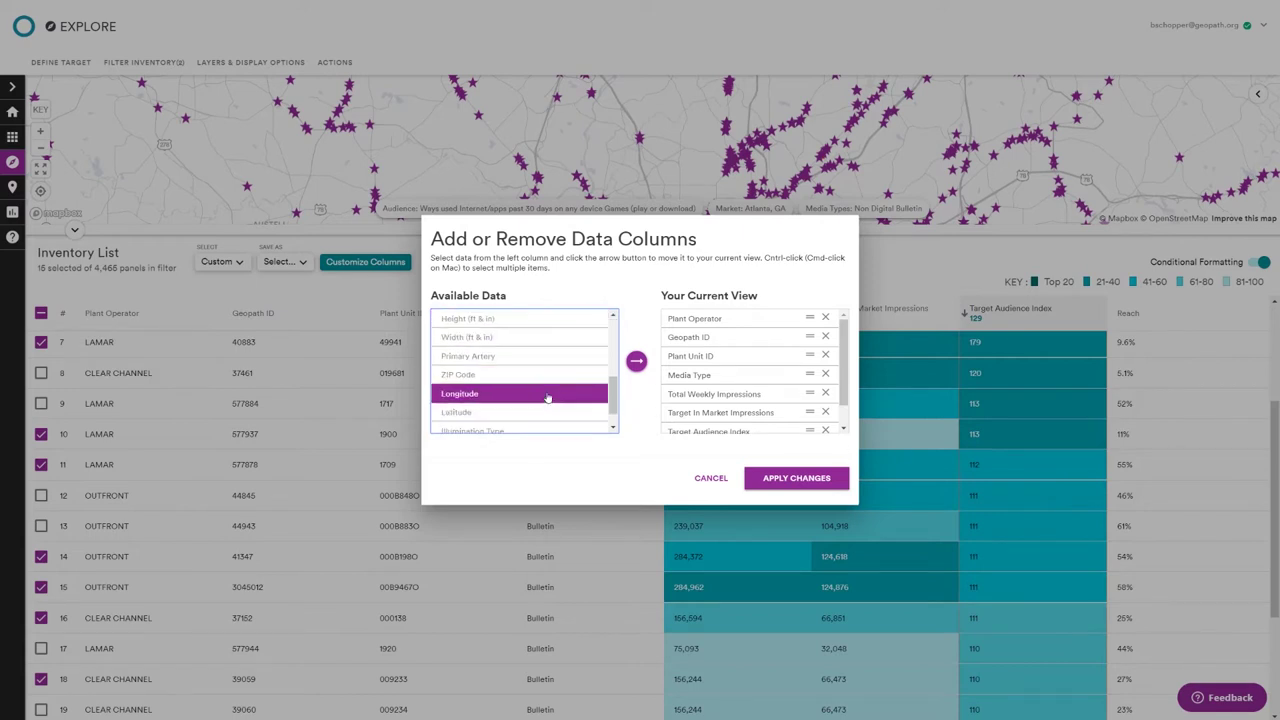
{"action": "scroll", "coordinate": [558, 378], "scroll_direction": "up", "scroll_amount": 3}
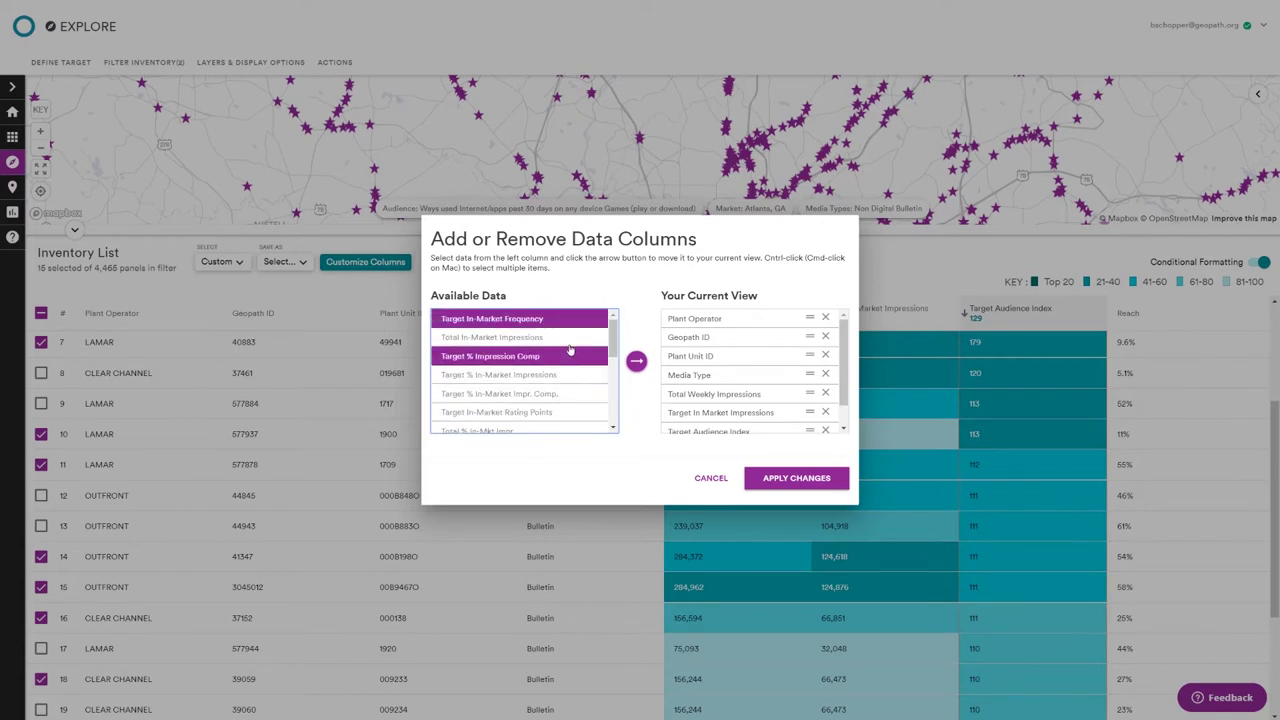
{"action": "left_click", "coordinate": [522, 357]}
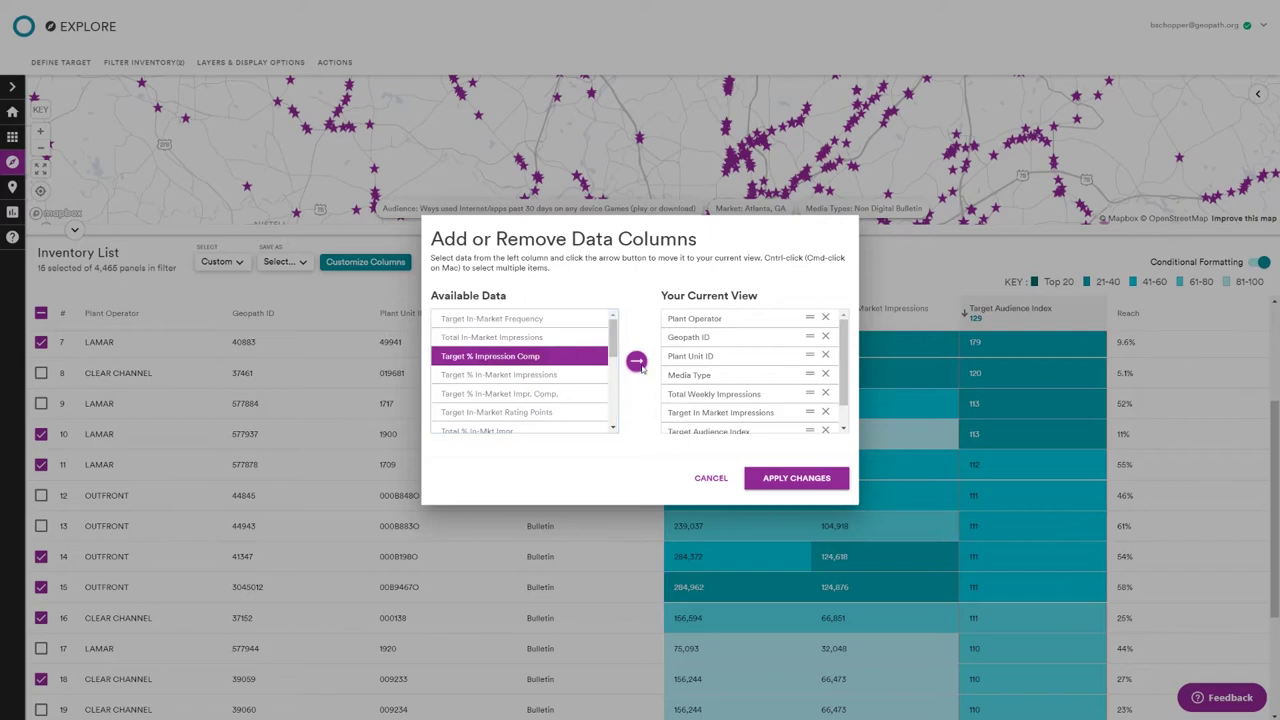
{"action": "left_click", "coordinate": [690, 479]}
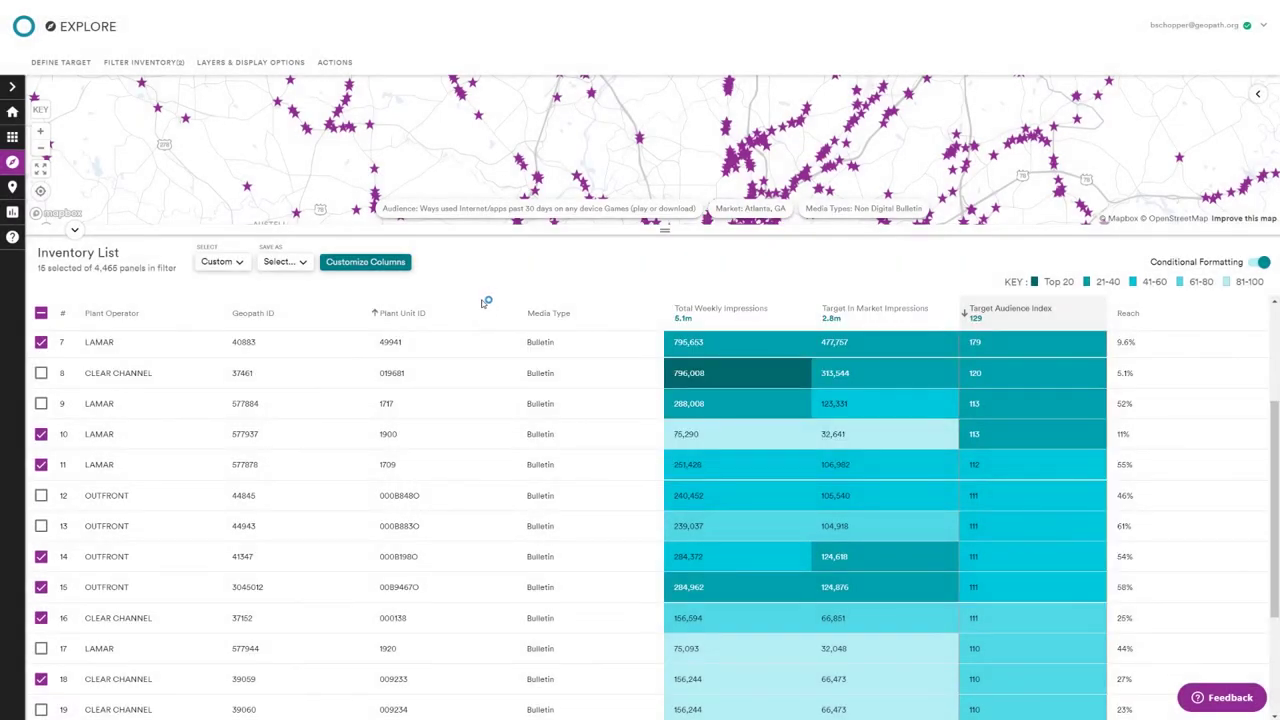
- Save the selected Atlanta bulletins as a new inventory set named "HL_Atlanta Top 15 Gamers"
{"action": "left_click", "coordinate": [281, 263]}
{"action": "left_click", "coordinate": [281, 261]}
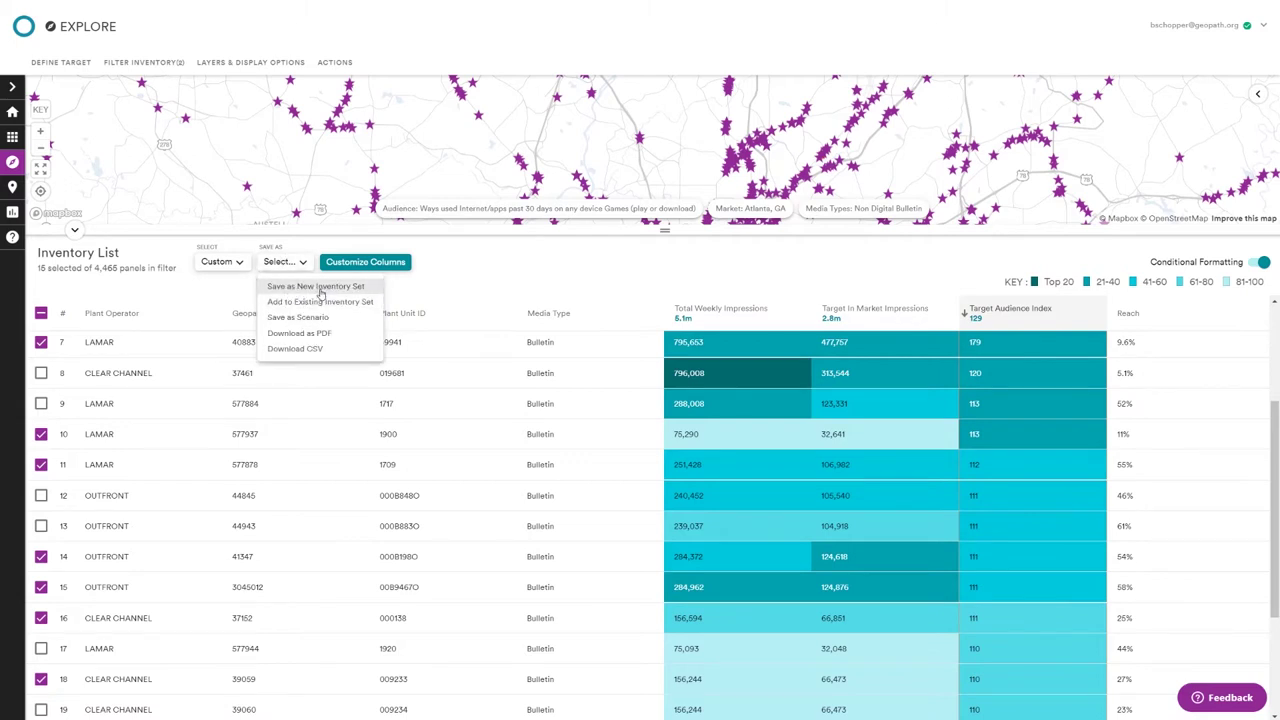
{"action": "left_click", "coordinate": [318, 287]}
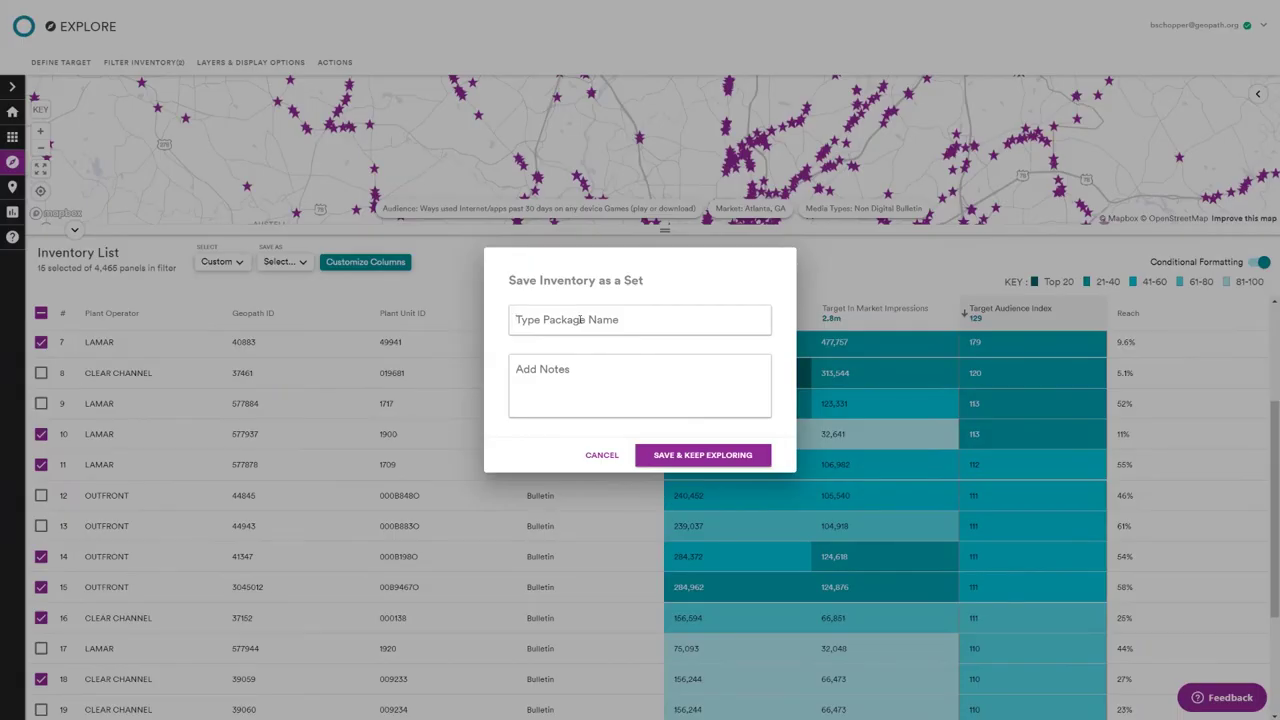
{"action": "type", "text": "Atlants"}
{"action": "type", "text": " Top 15"}
{"action": "type", "text": " Gamers"}
{"action": "type", "text": "H"}
{"action": "type", "text": "L_"}
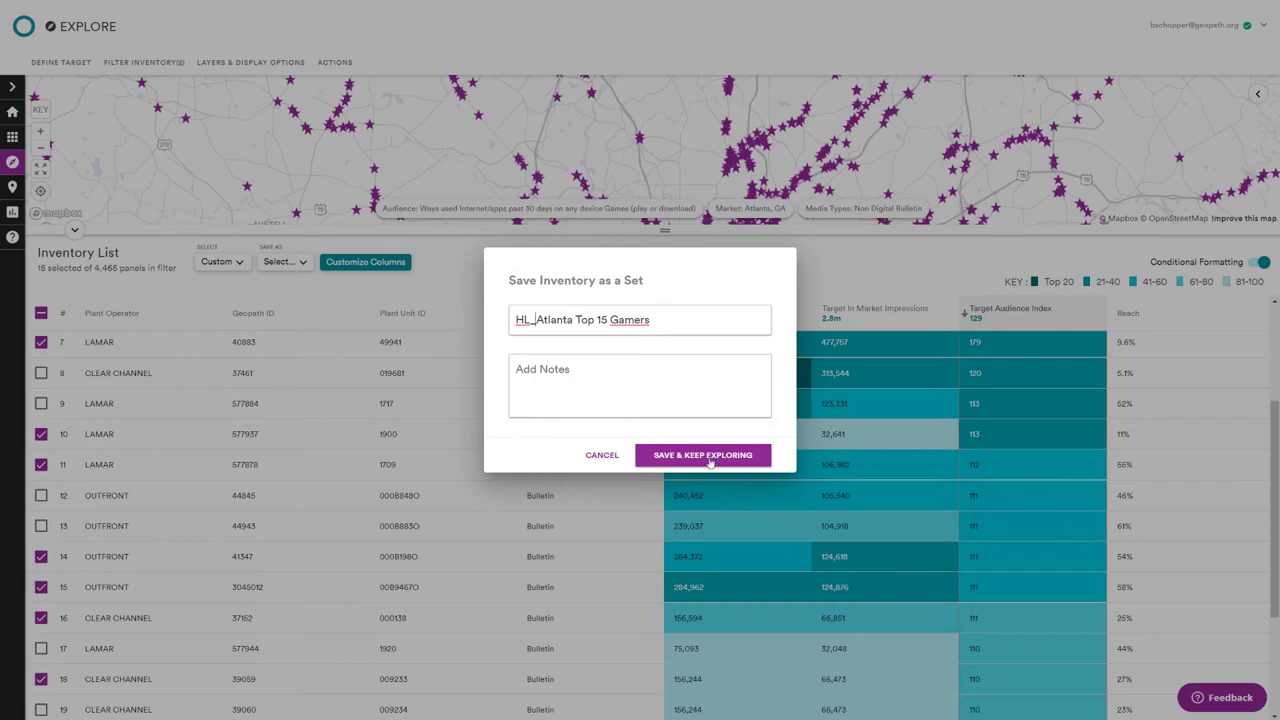
{"action": "left_click", "coordinate": [760, 397]}
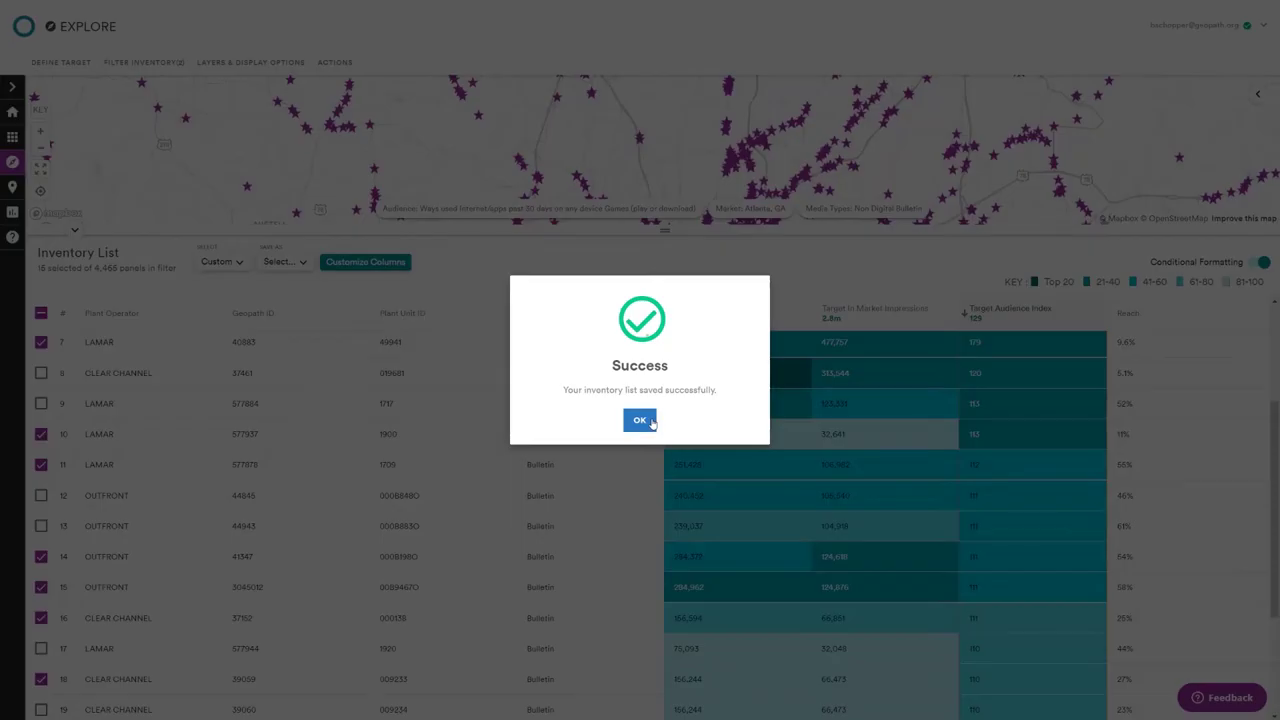
{"action": "left_click", "coordinate": [640, 420]}
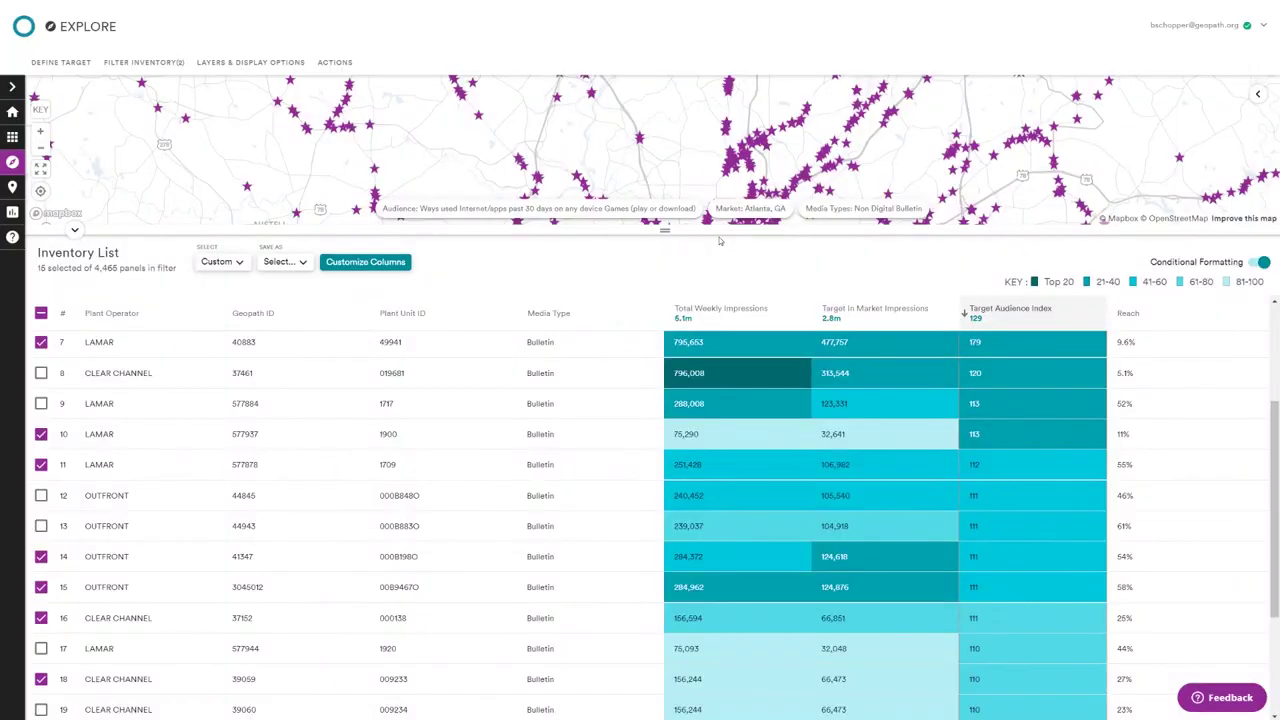
- Close the inventory list and assign Chicago, IL as the target DMA market
{"action": "left_click", "coordinate": [74, 230]}
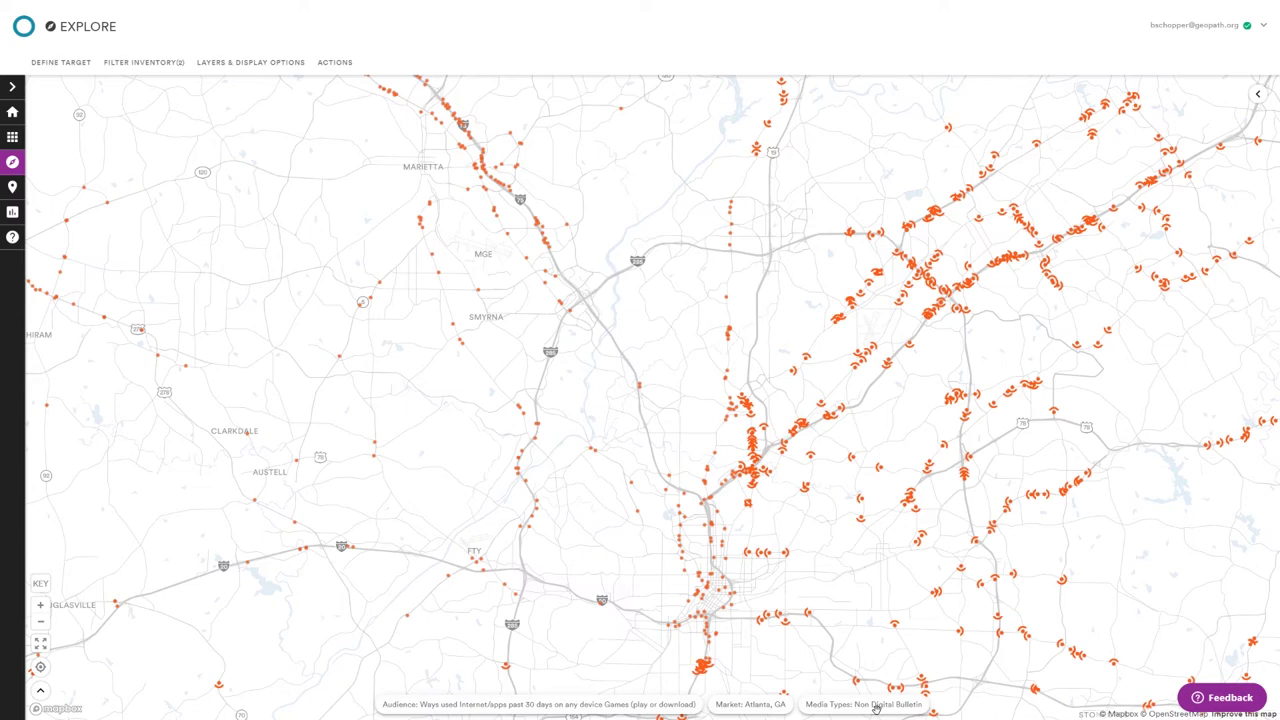
{"action": "left_click", "coordinate": [80, 64]}
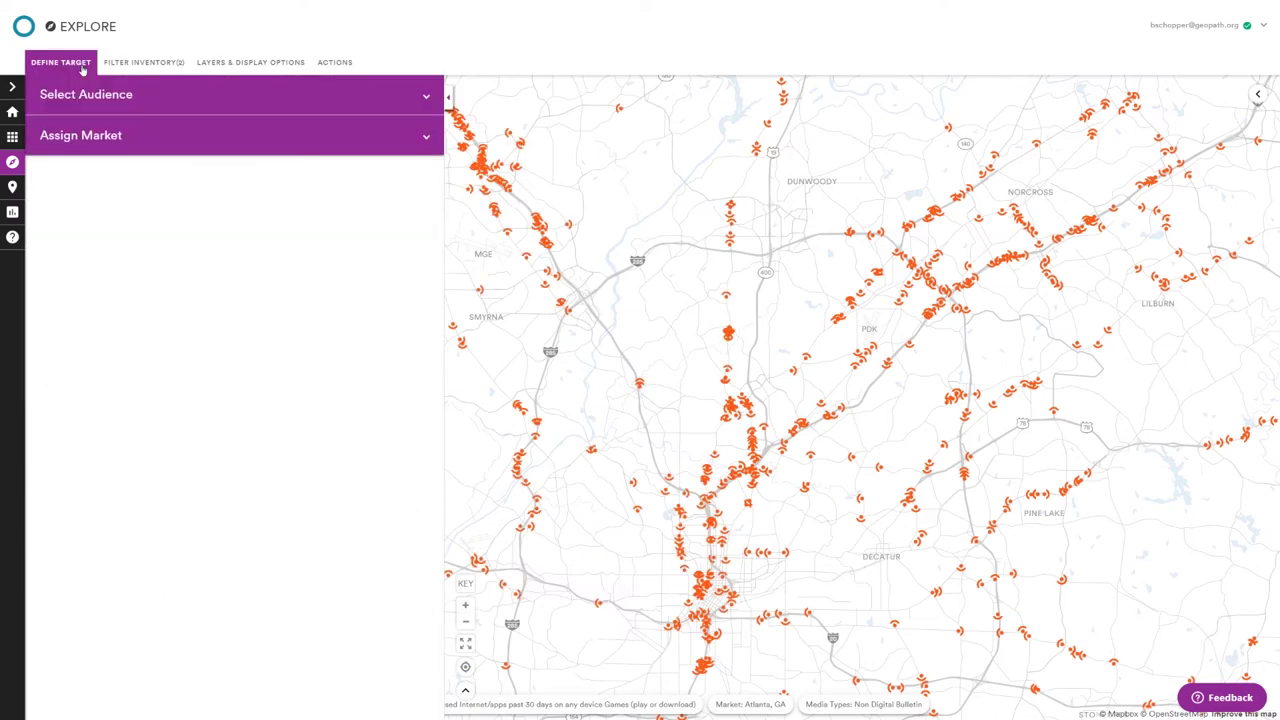
{"action": "left_click", "coordinate": [116, 135]}
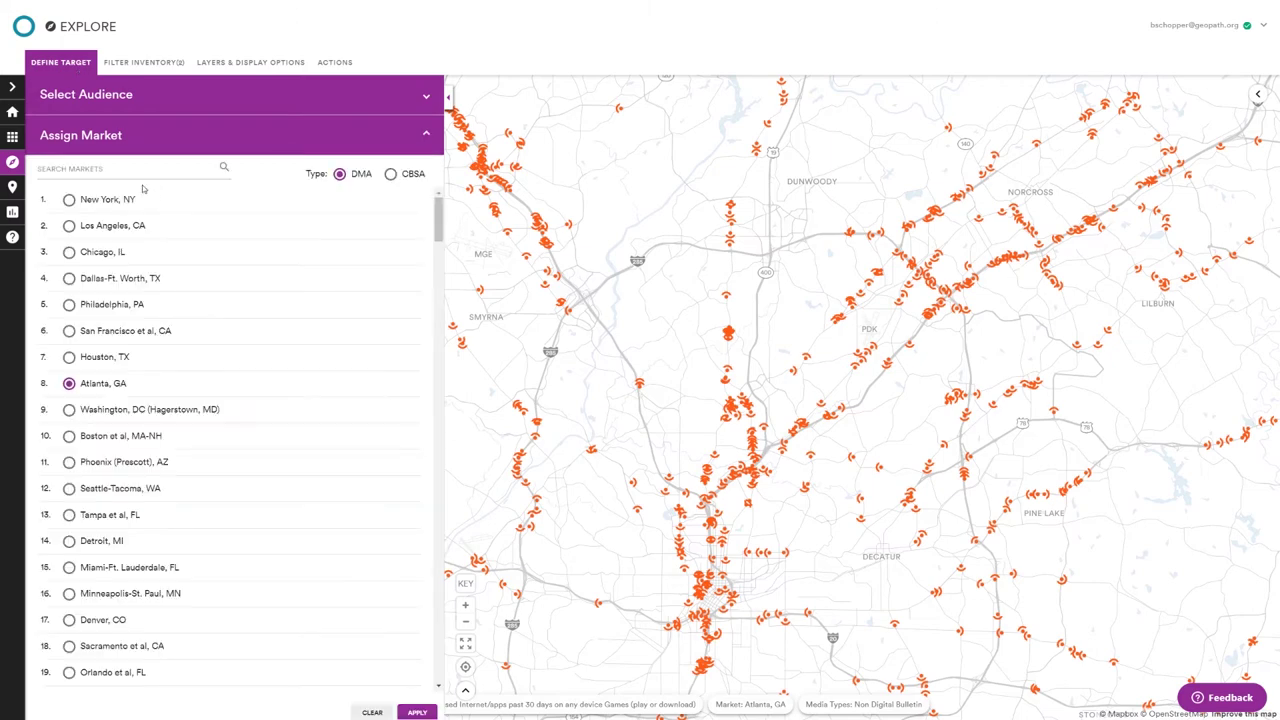
{"action": "left_click", "coordinate": [170, 252]}
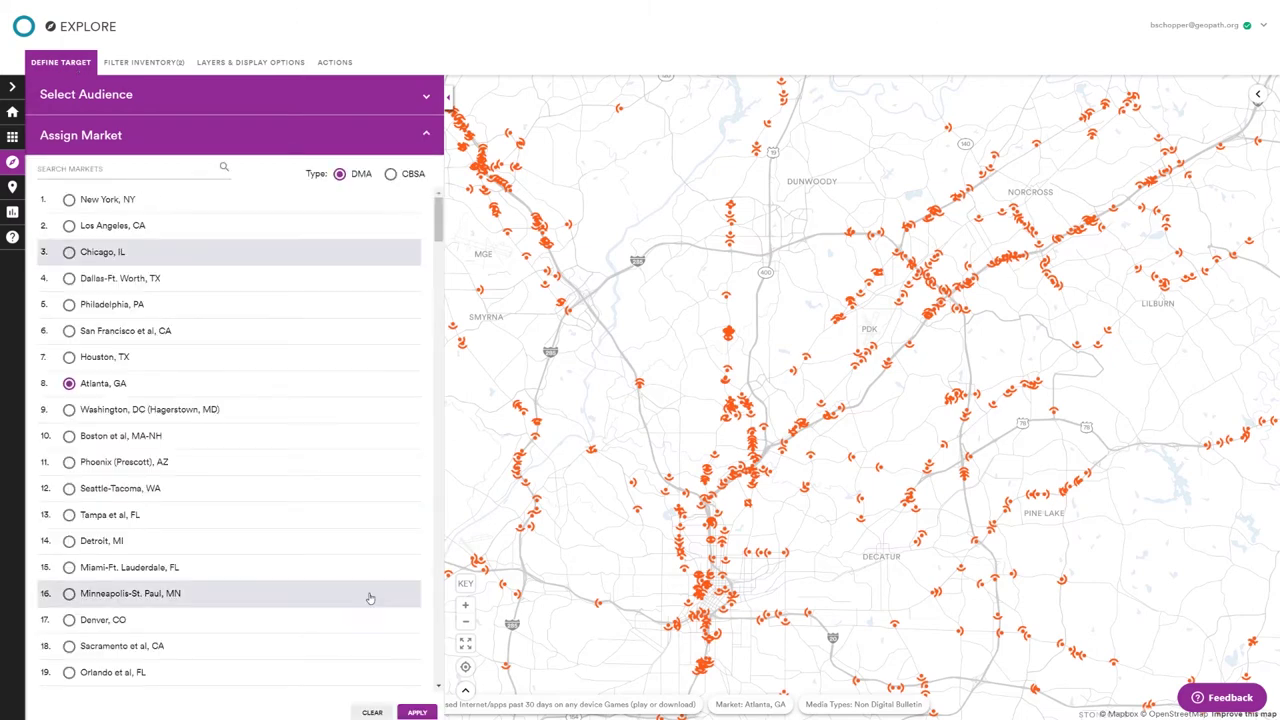
{"action": "left_click", "coordinate": [417, 712]}
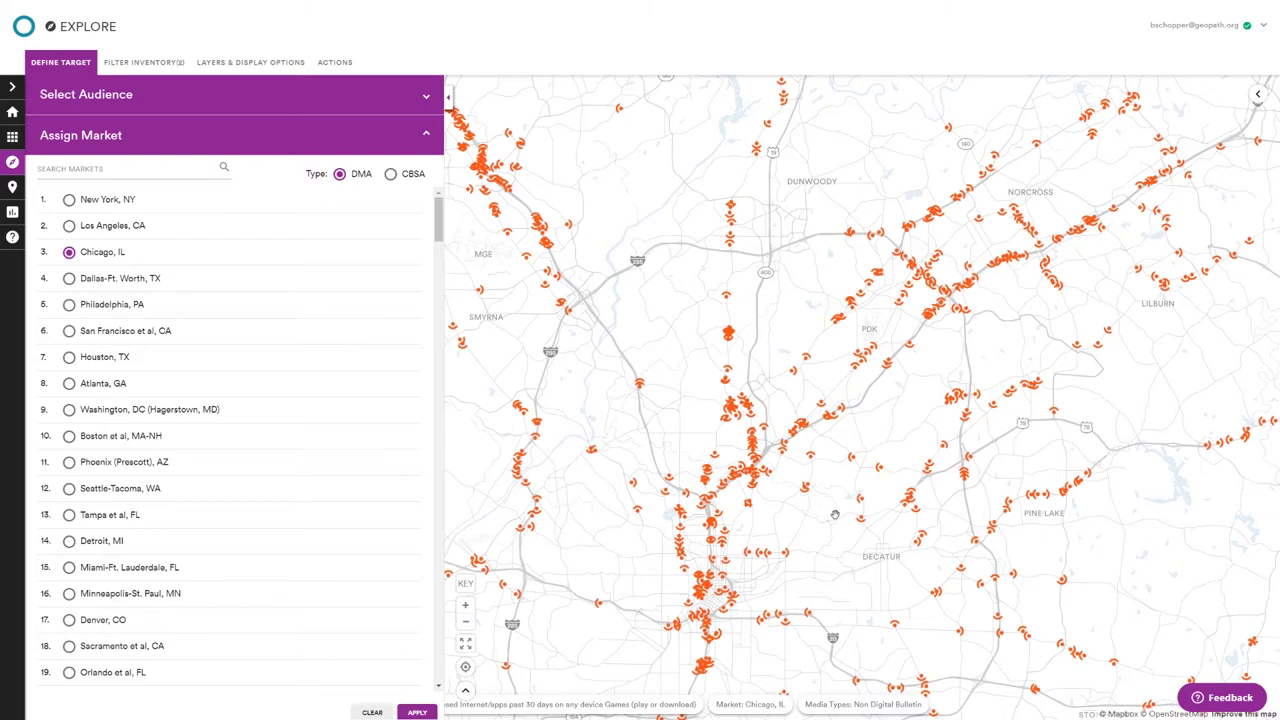
{"action": "left_click", "coordinate": [466, 645]}
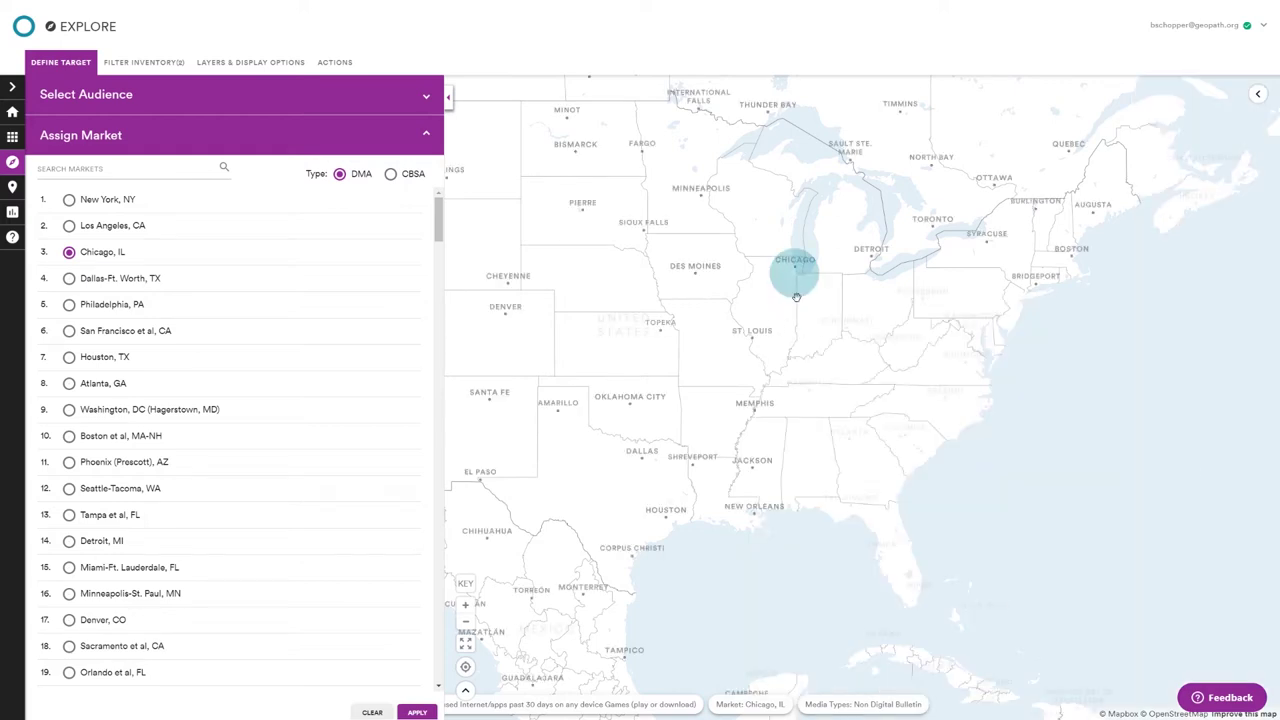
- Check the inventory filters, close them, and select the Top 25 Chicago bulletins sorted by target composition percentage
{"action": "left_click", "coordinate": [132, 137]}
{"action": "left_click", "coordinate": [147, 62]}
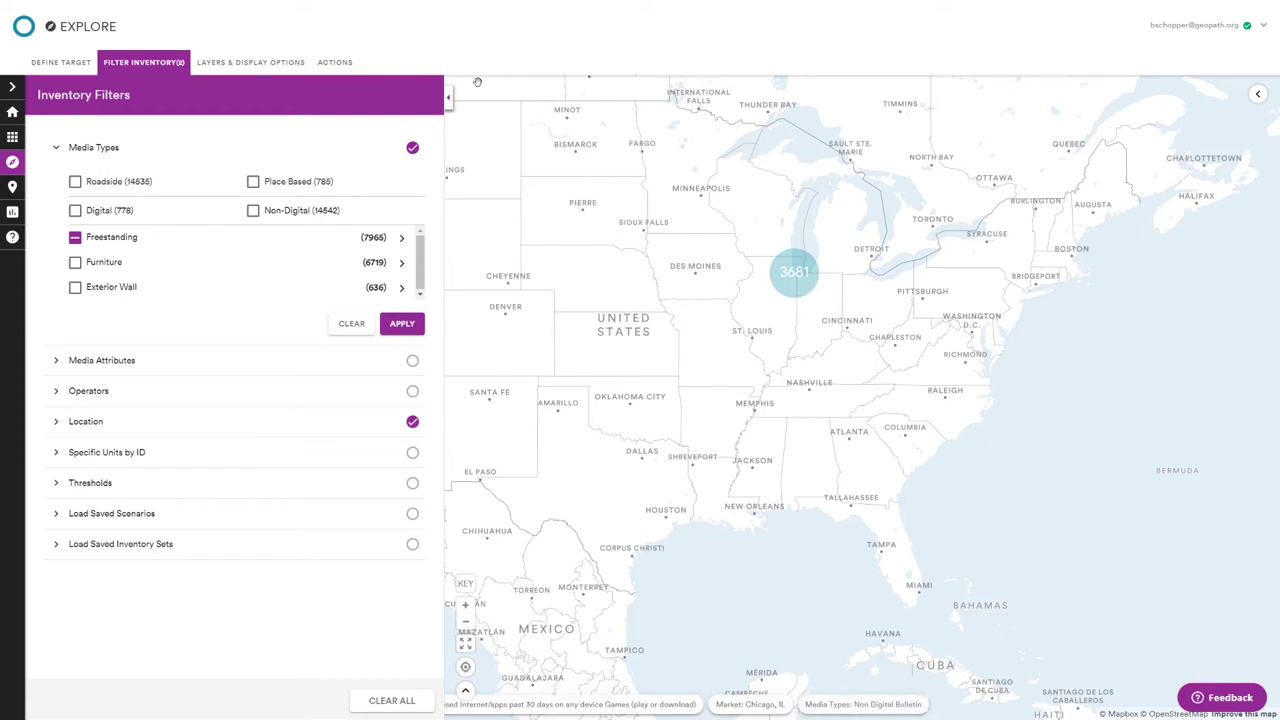
{"action": "left_click", "coordinate": [448, 100]}
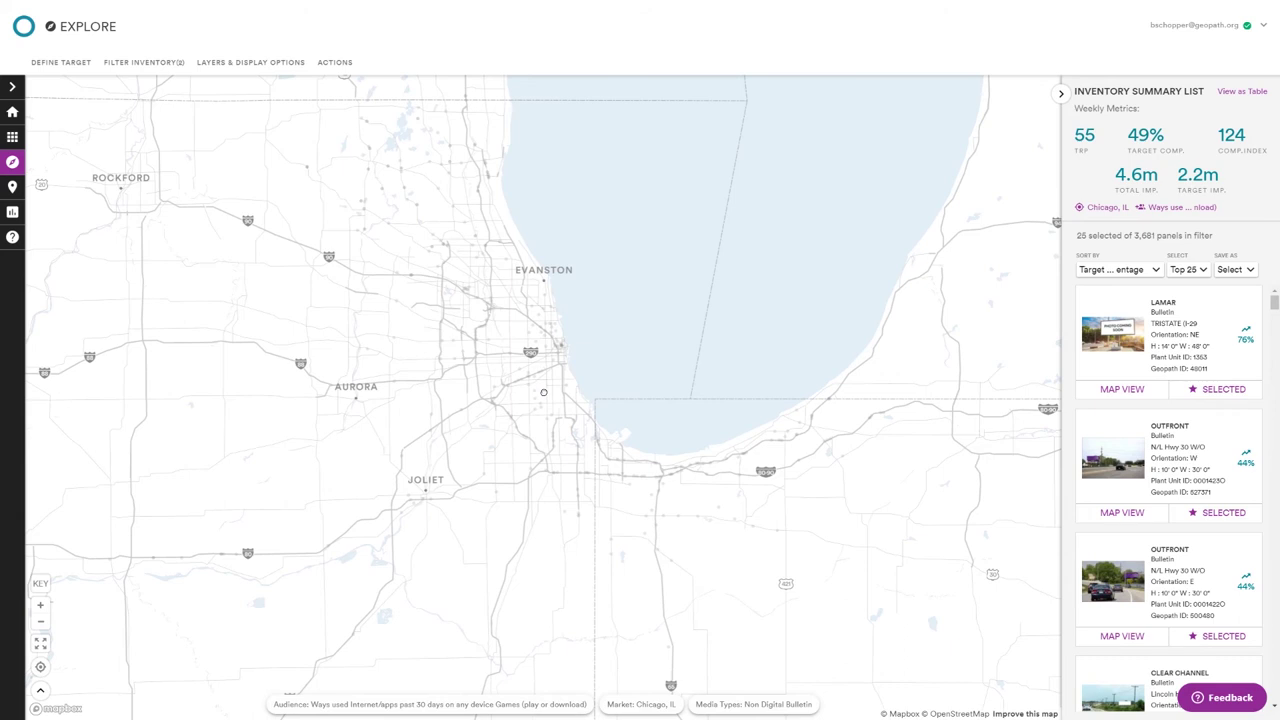
- Hide the inventory summary and open the detailed list of Chicago panels, enlarged to show more rows
{"action": "scroll", "coordinate": [544, 392], "scroll_direction": "up", "scroll_amount": 3}
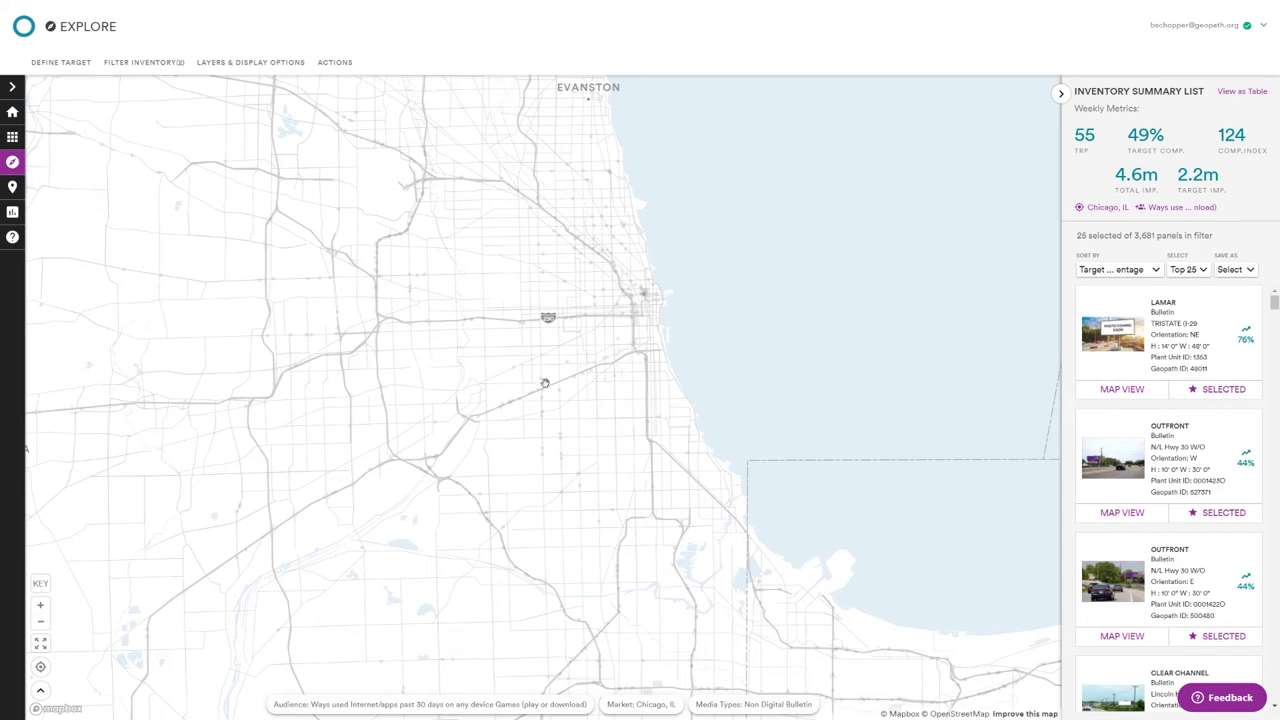
{"action": "scroll", "coordinate": [544, 383], "scroll_direction": "up", "scroll_amount": 3}
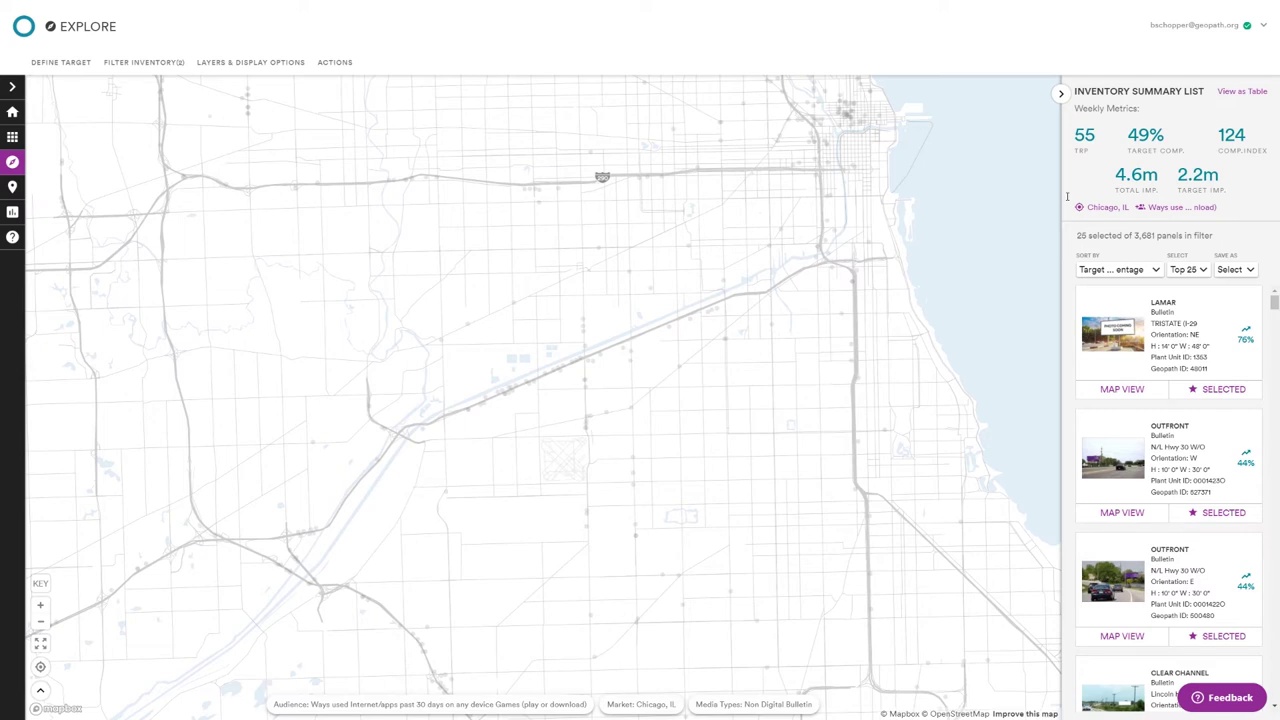
{"action": "left_click", "coordinate": [1061, 93]}
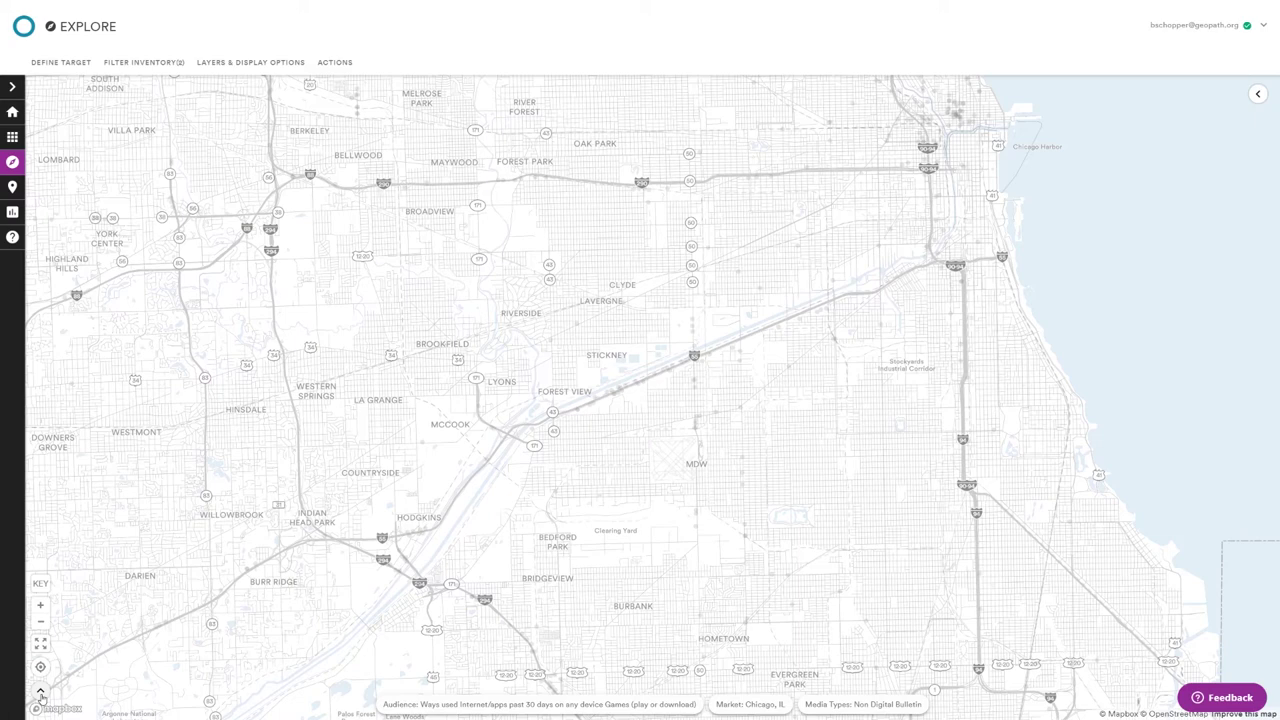
{"action": "left_click", "coordinate": [41, 692]}
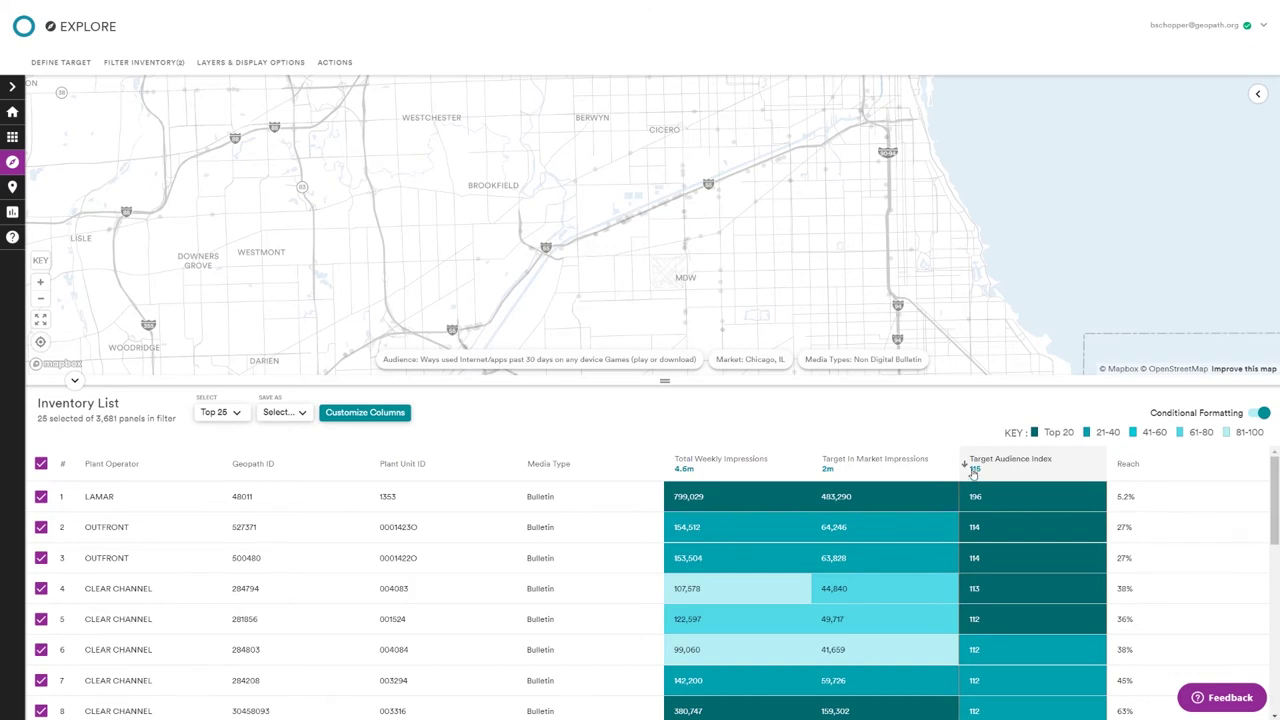
{"action": "left_click_drag", "start_coordinate": [664, 380], "coordinate": [665, 244]}
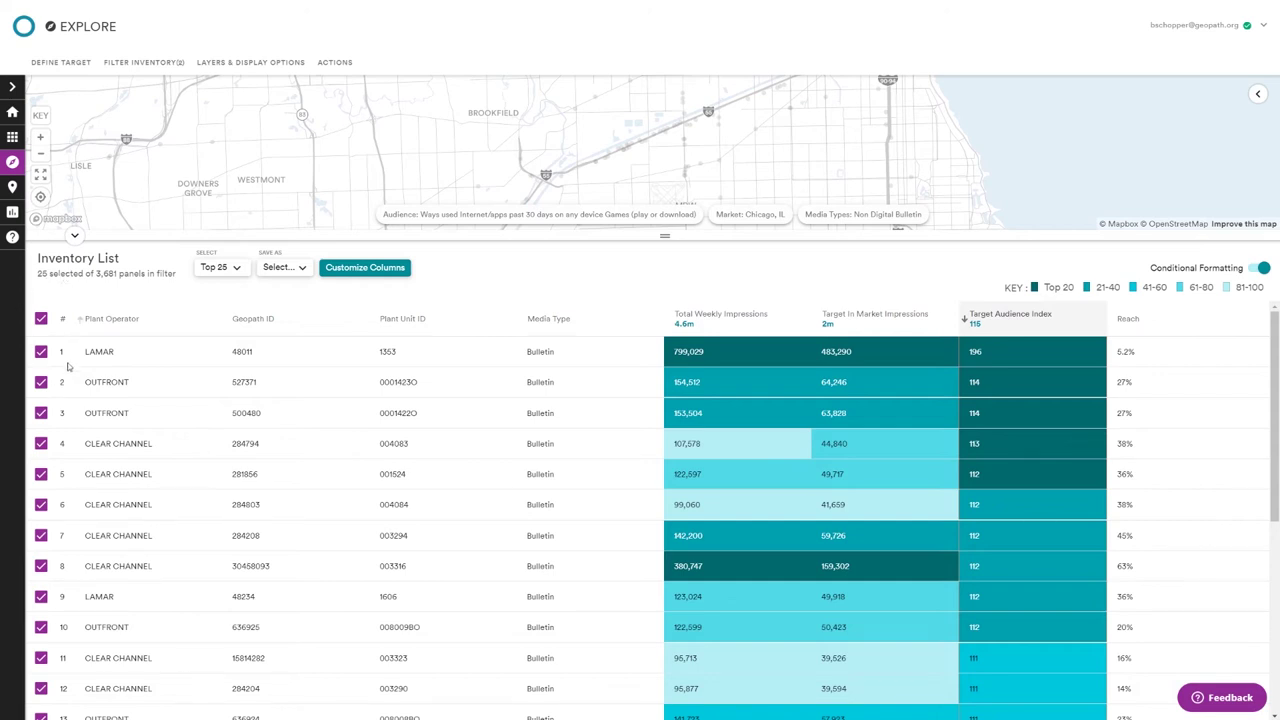
- Deselect panels 1, 6, 9, 11 and 20 to narrow the Chicago selection to 20 bulletins
{"action": "left_click", "coordinate": [41, 505]}
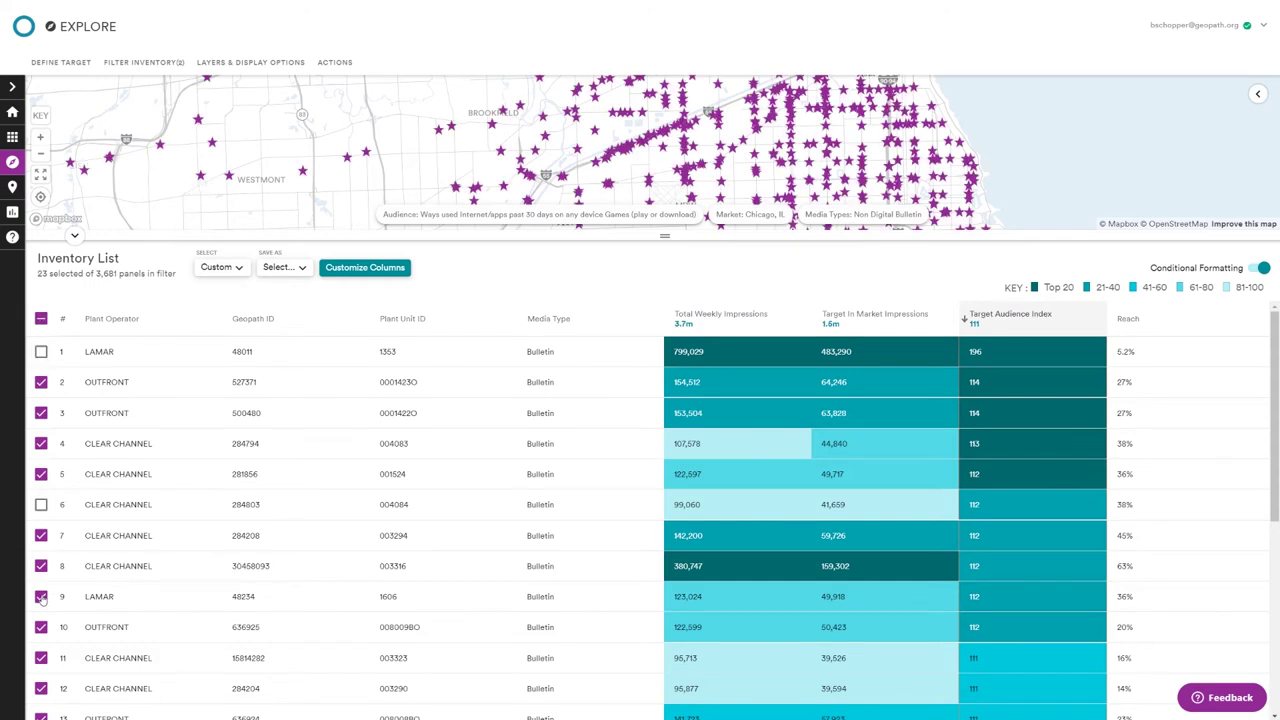
{"action": "left_click", "coordinate": [42, 660]}
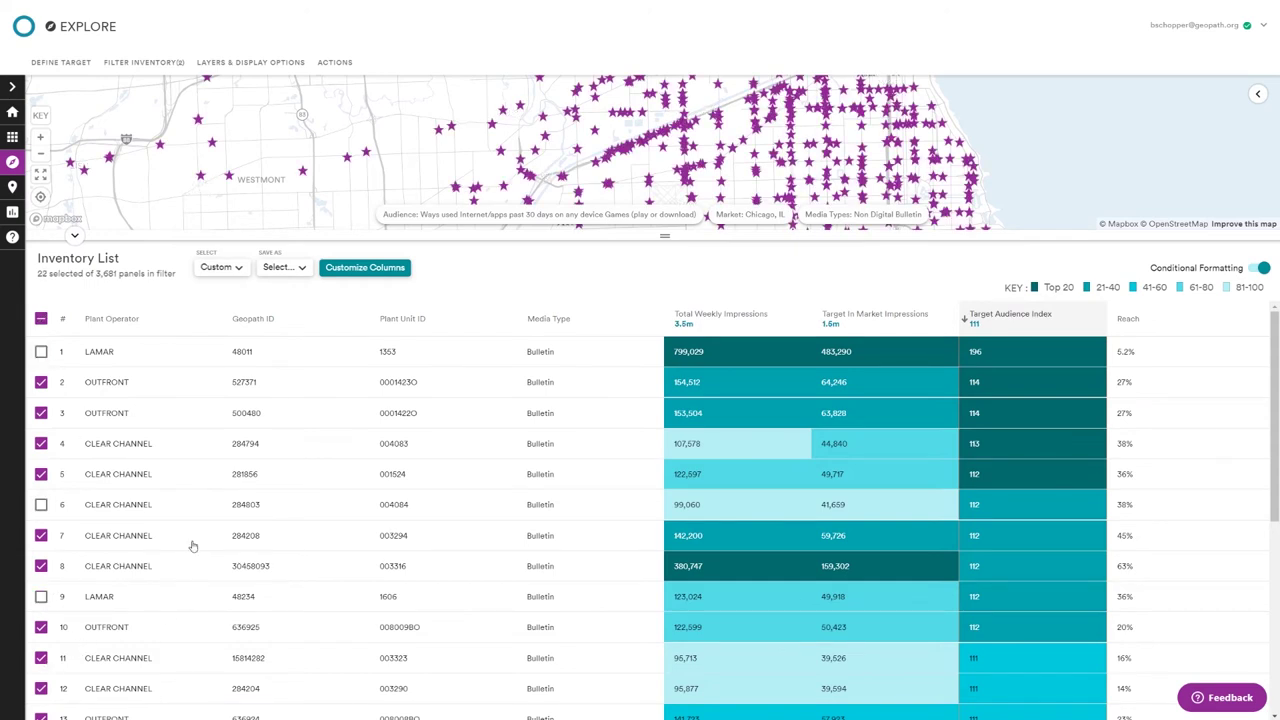
{"action": "scroll", "coordinate": [74, 593], "scroll_direction": "down", "scroll_amount": 4}
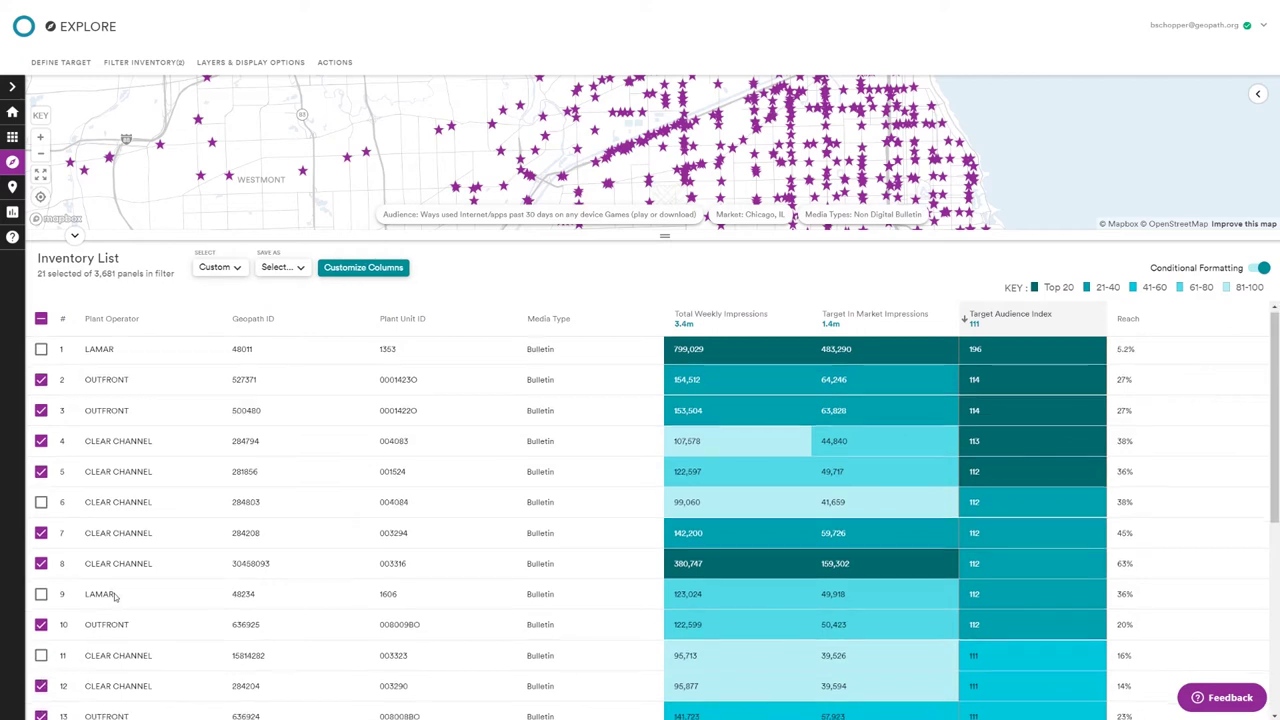
{"action": "left_click", "coordinate": [41, 559]}
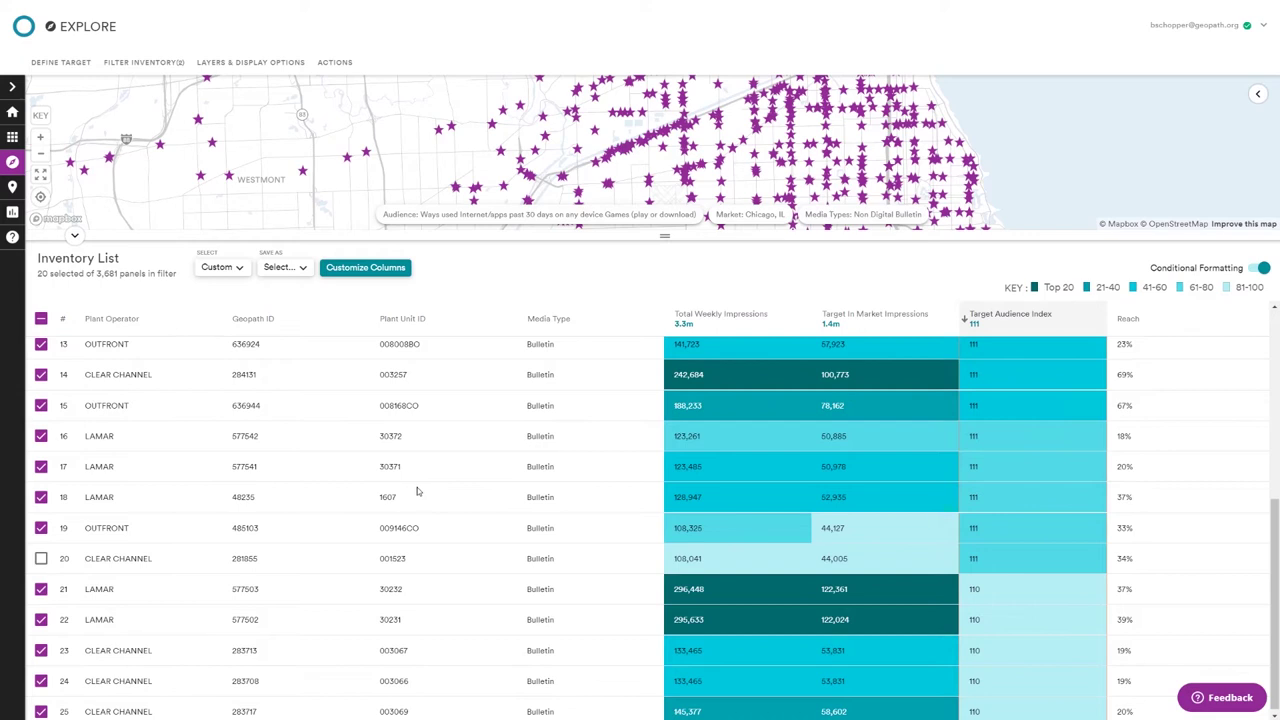
- Save the selected Chicago panels as a new inventory set named "HL_Chicago Top 20 Gamers"
{"action": "left_click", "coordinate": [285, 268]}
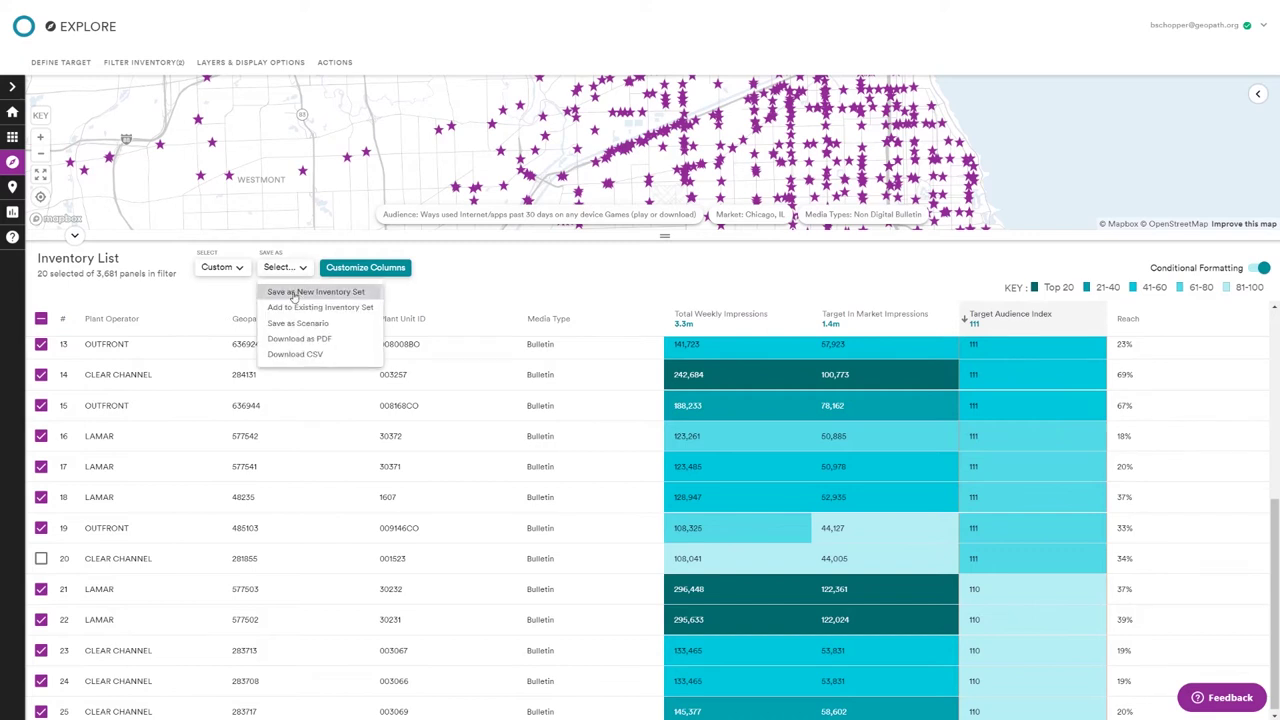
{"action": "left_click", "coordinate": [294, 292]}
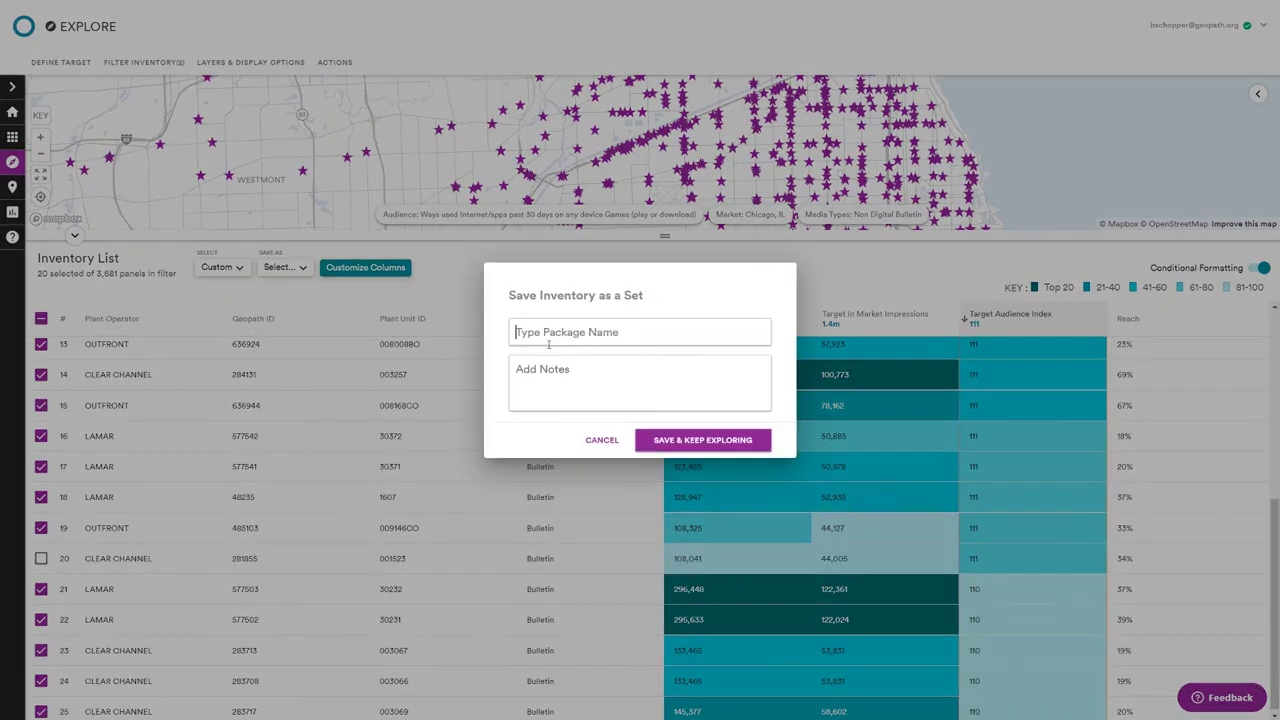
{"action": "type", "text": "HL_Chicago Top 20 Gamers"}
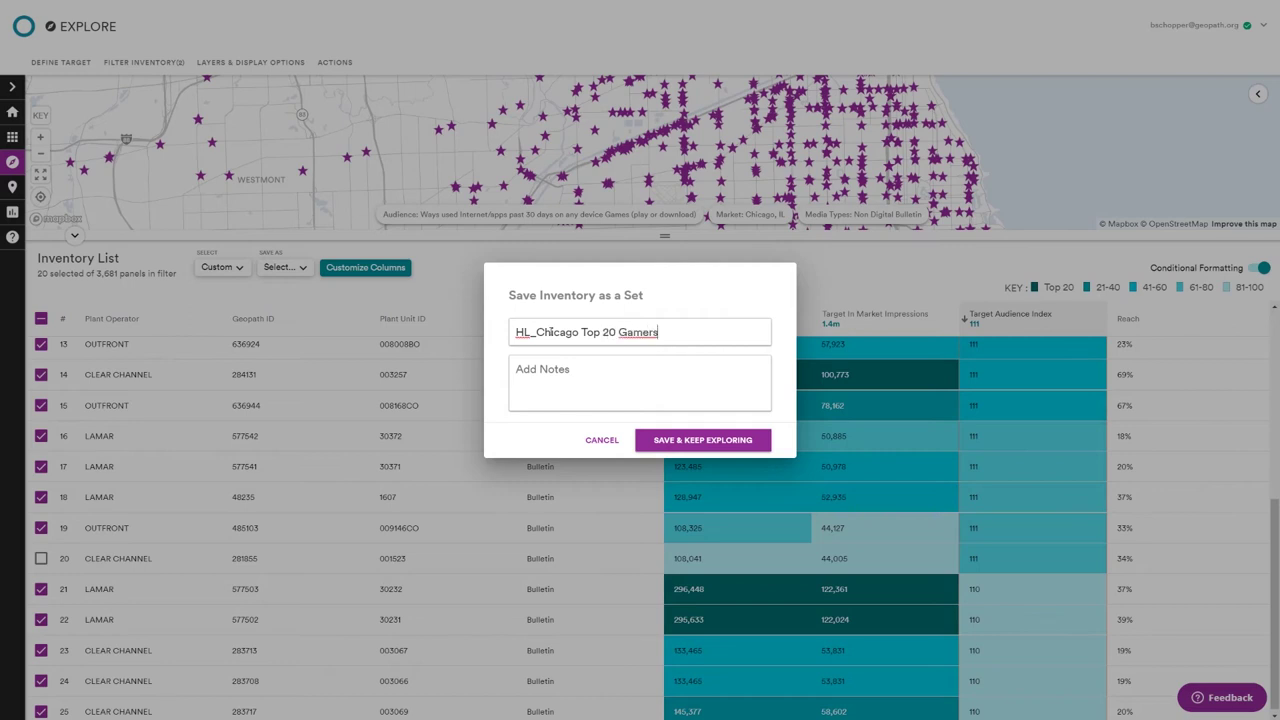
{"action": "left_click", "coordinate": [688, 450]}
{"action": "left_click", "coordinate": [680, 449]}
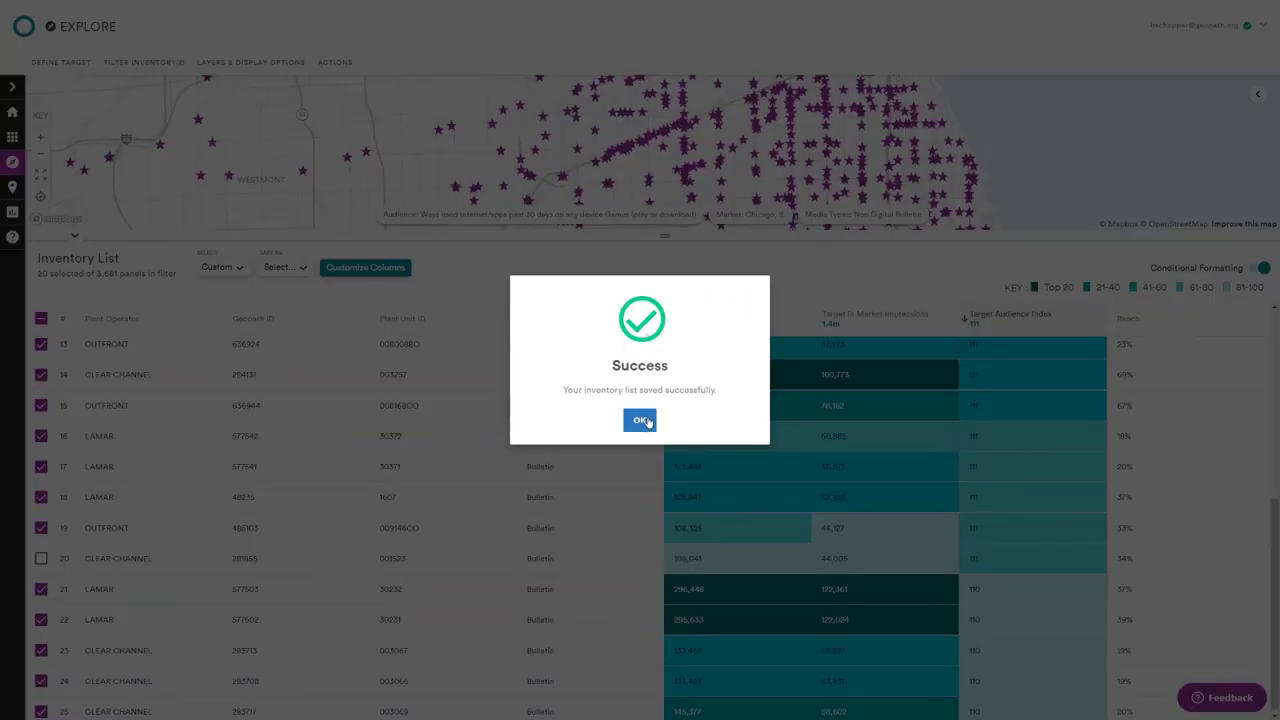
{"action": "left_click", "coordinate": [643, 421]}
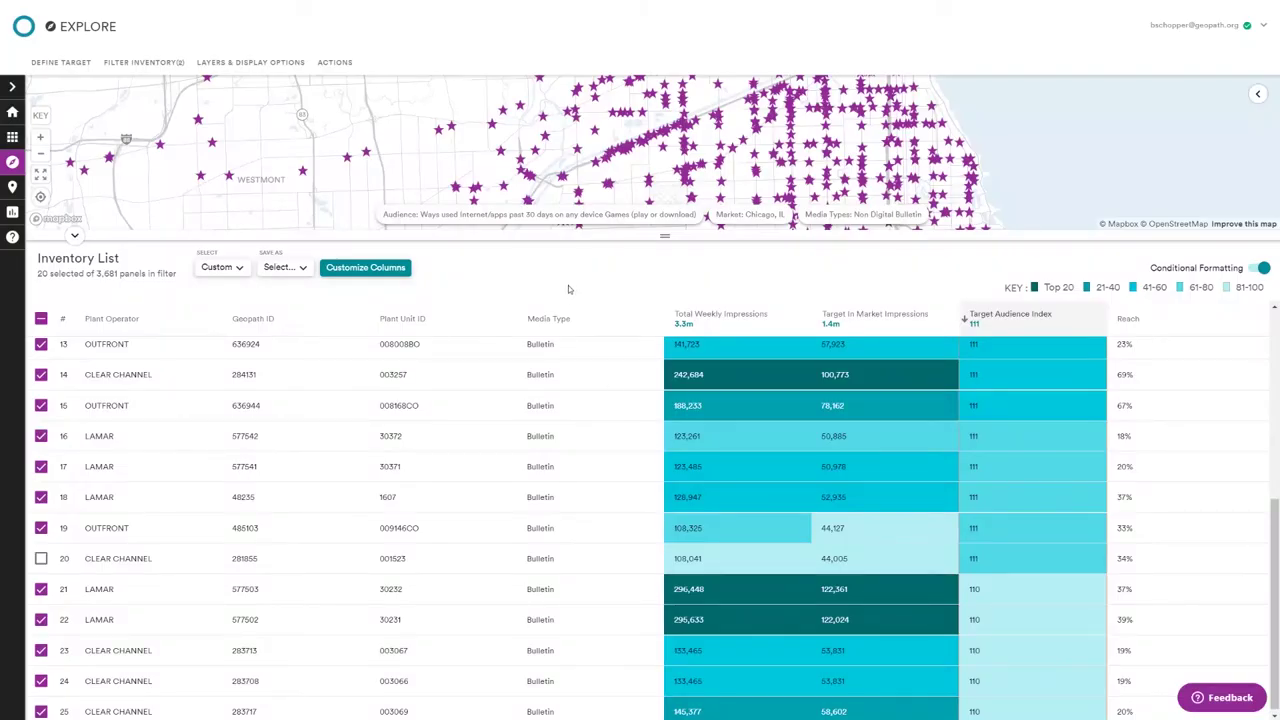
- Open the inventory plan of the Atlanta scenario in Heroes Legends Project 1 and start choosing its default audience
{"action": "left_click", "coordinate": [12, 139]}
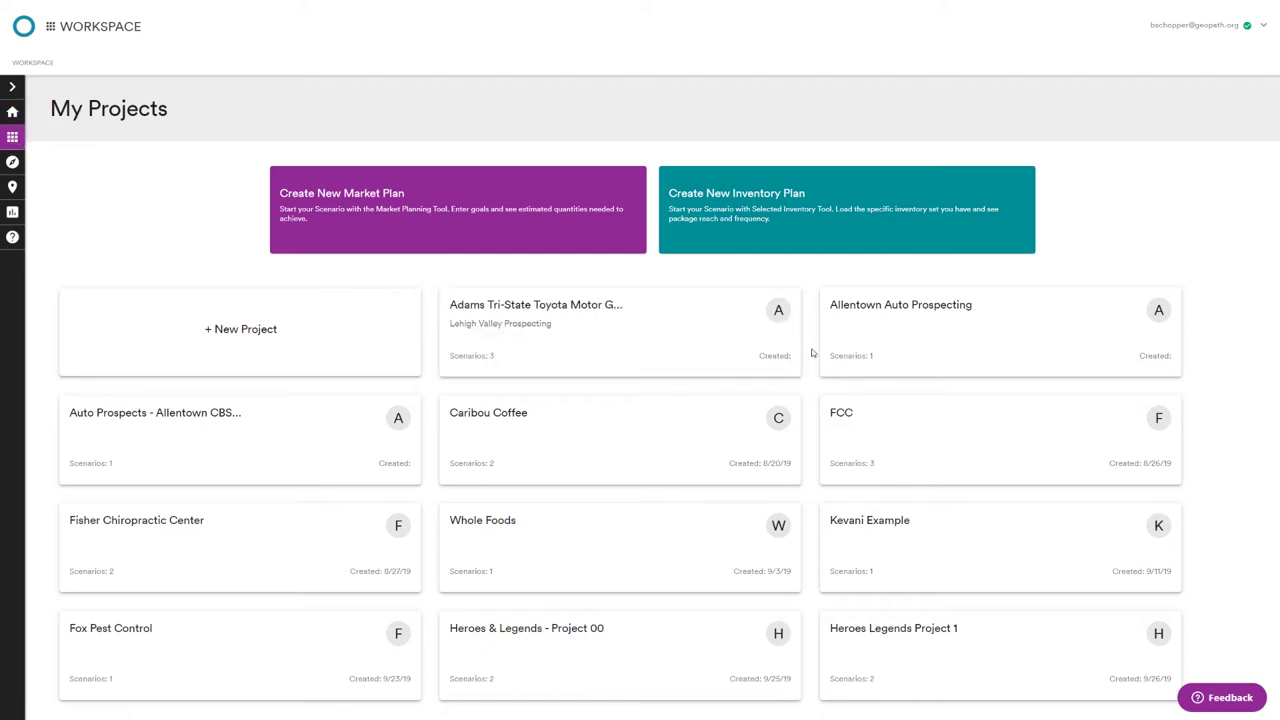
{"action": "mouse_move", "coordinate": [952, 667]}
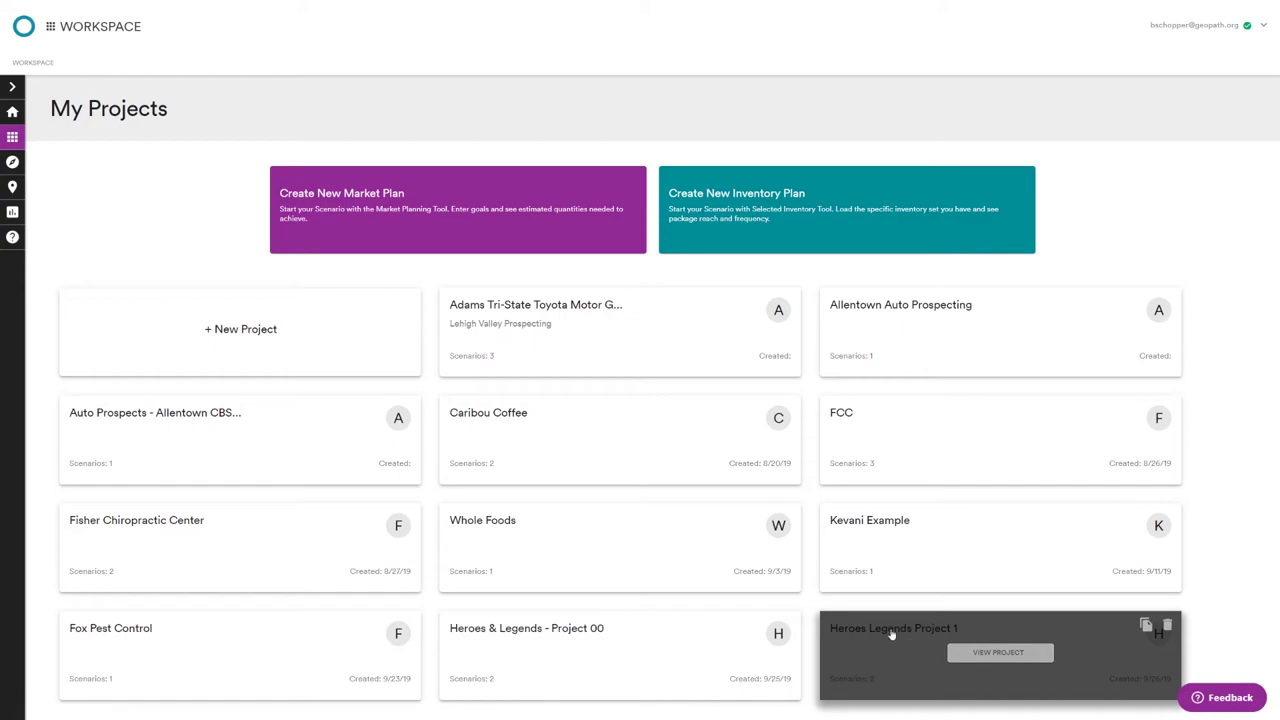
{"action": "left_click", "coordinate": [971, 652]}
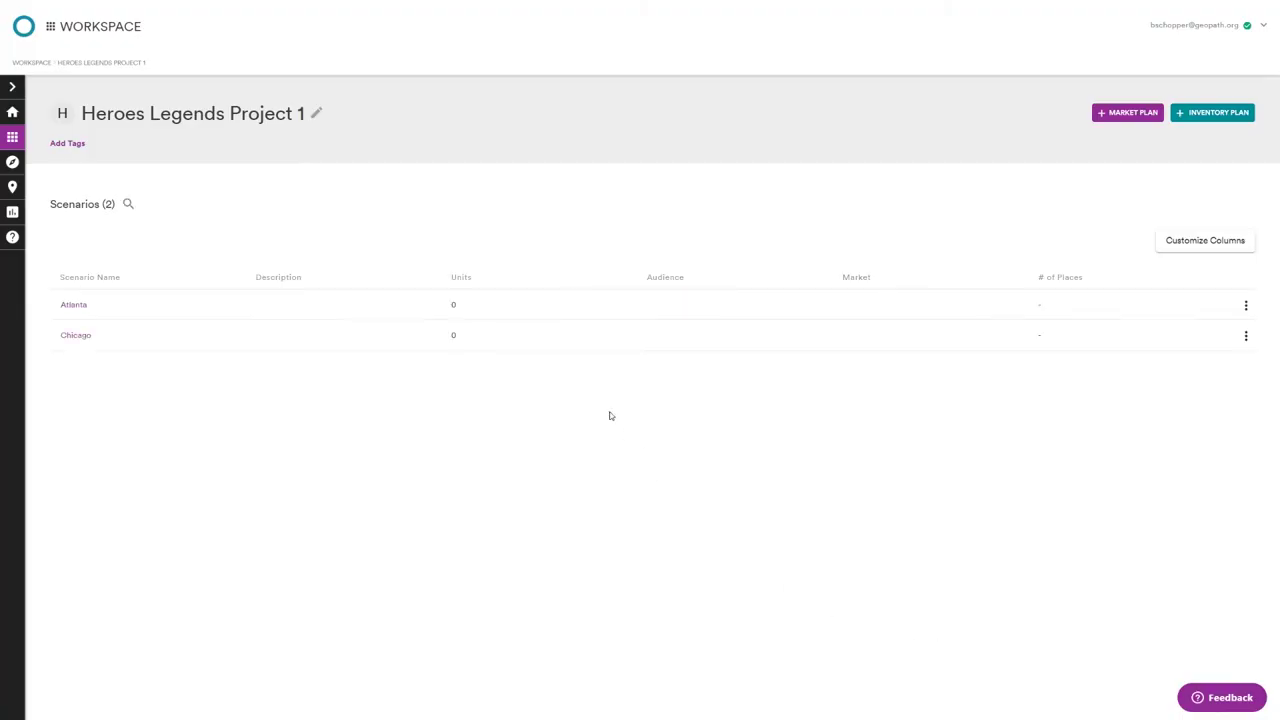
{"action": "left_click", "coordinate": [74, 308]}
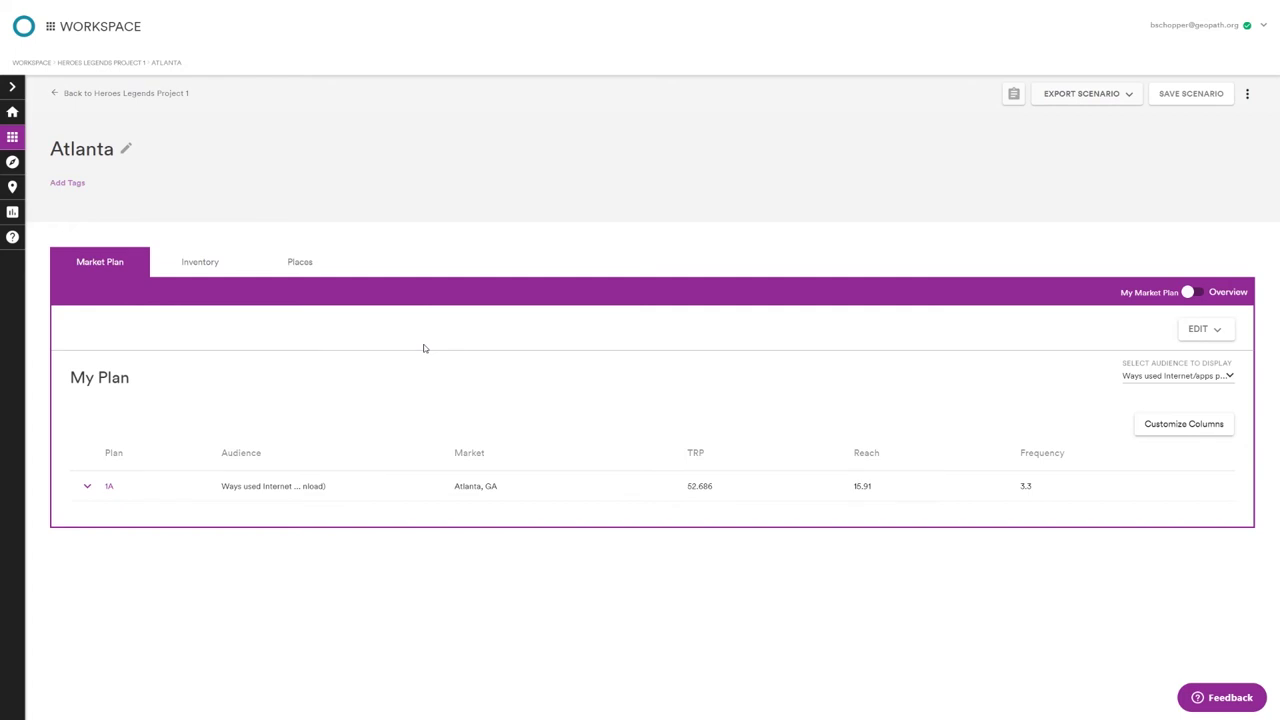
{"action": "left_click", "coordinate": [210, 266]}
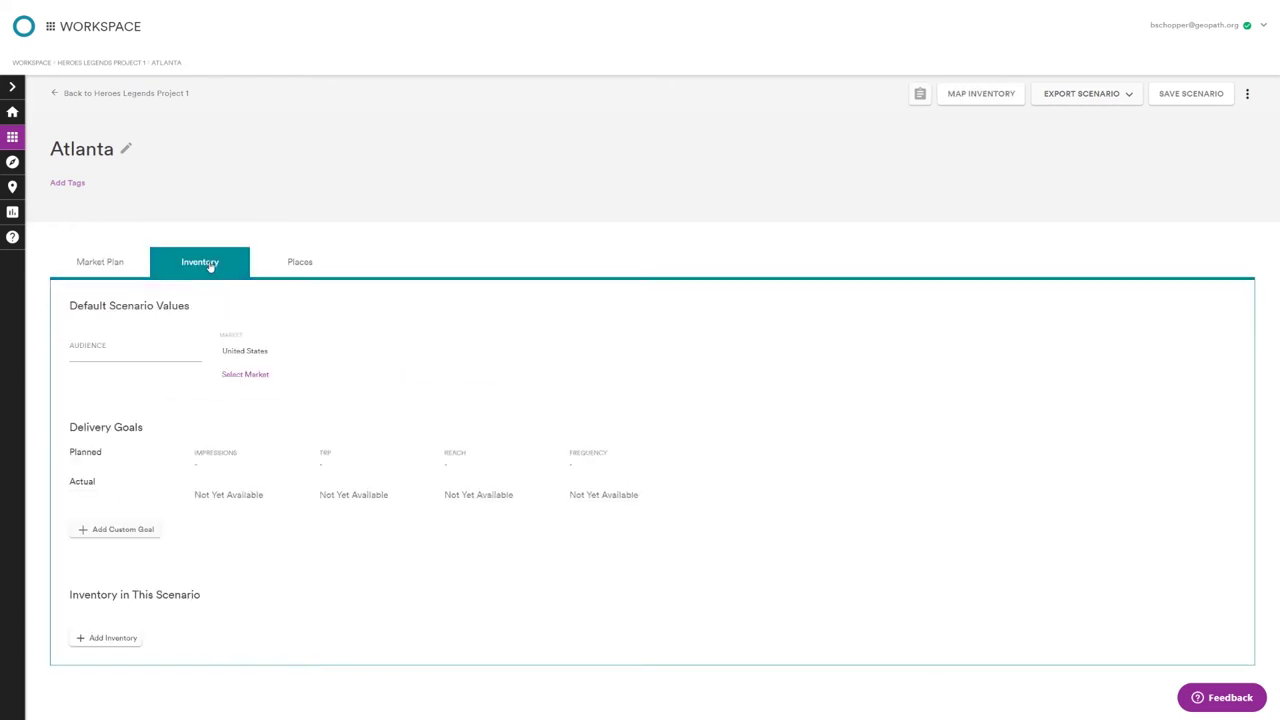
{"action": "left_click", "coordinate": [84, 355]}
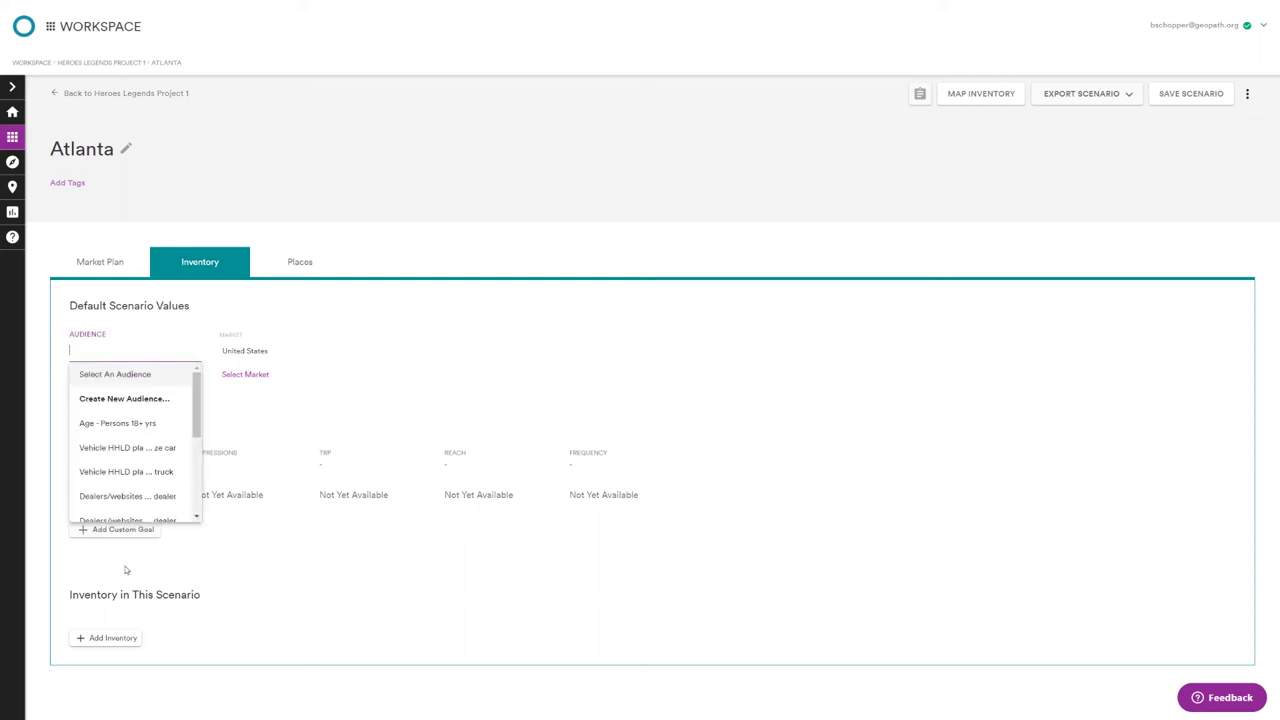
{"action": "left_click", "coordinate": [108, 400]}
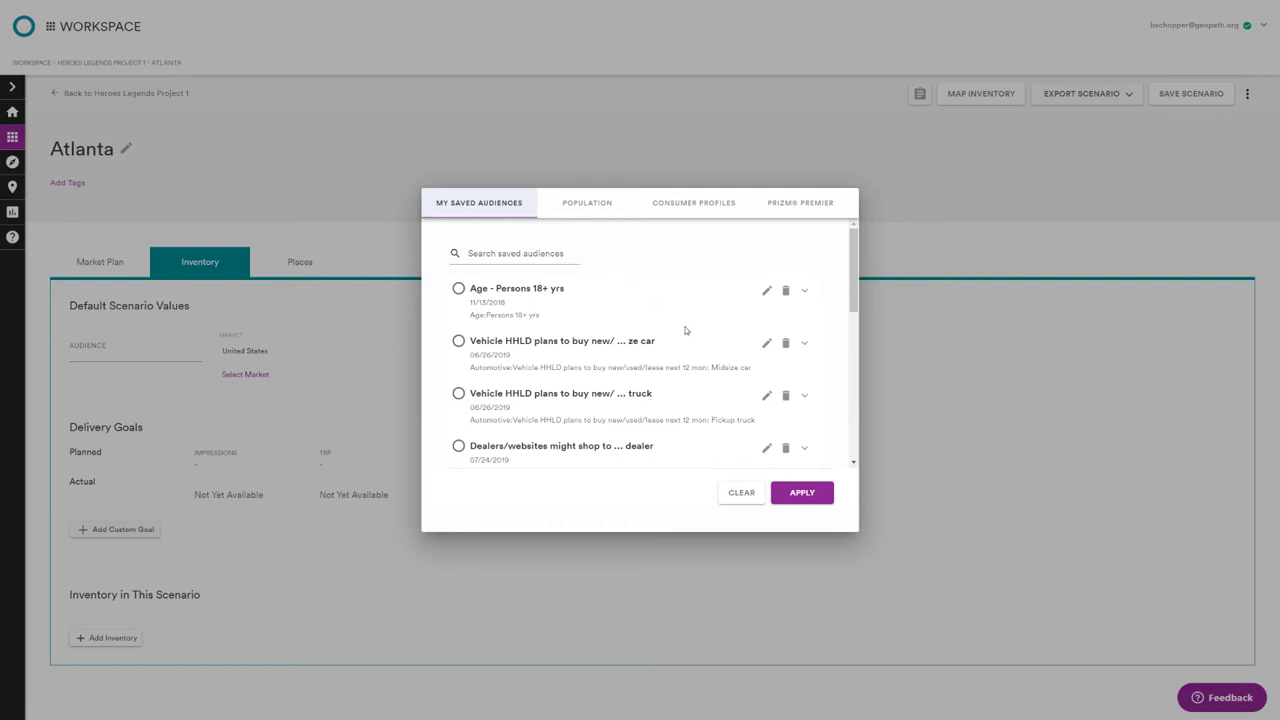
- Search the consumer profiles for "games" and pick internet/app use on any device for Games (play or download)
{"action": "left_click", "coordinate": [633, 203]}
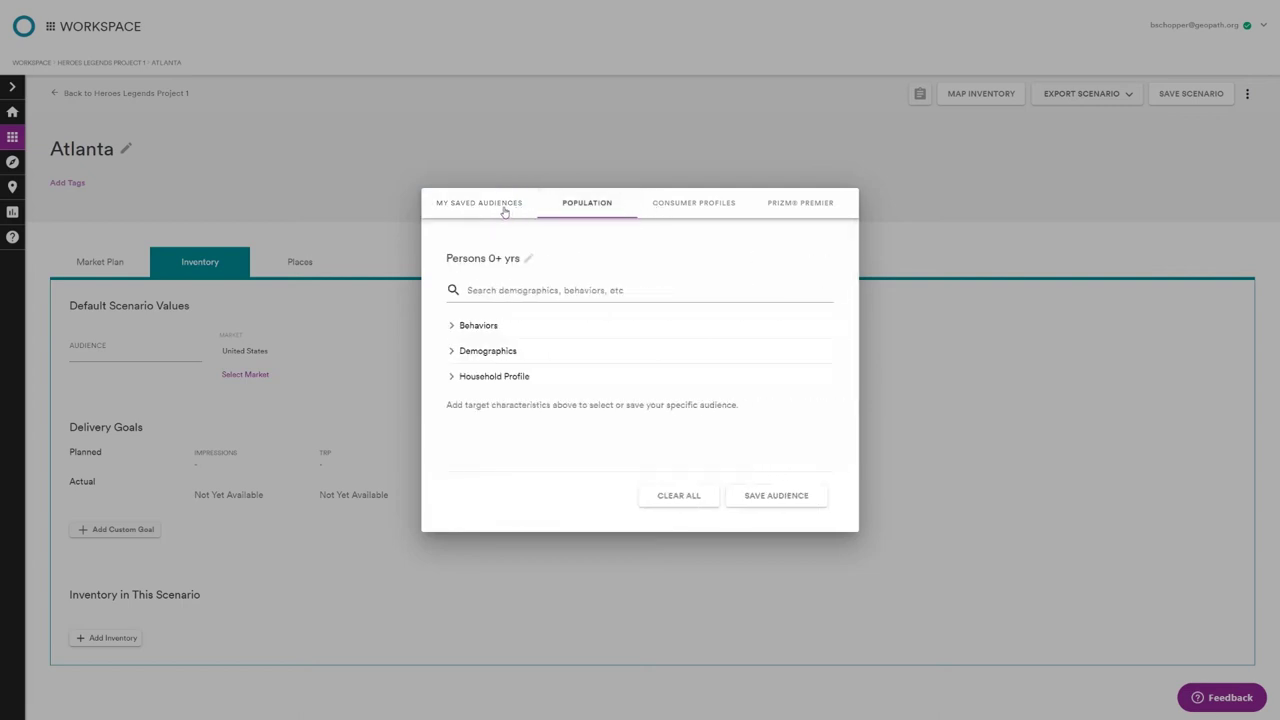
{"action": "left_click", "coordinate": [662, 208]}
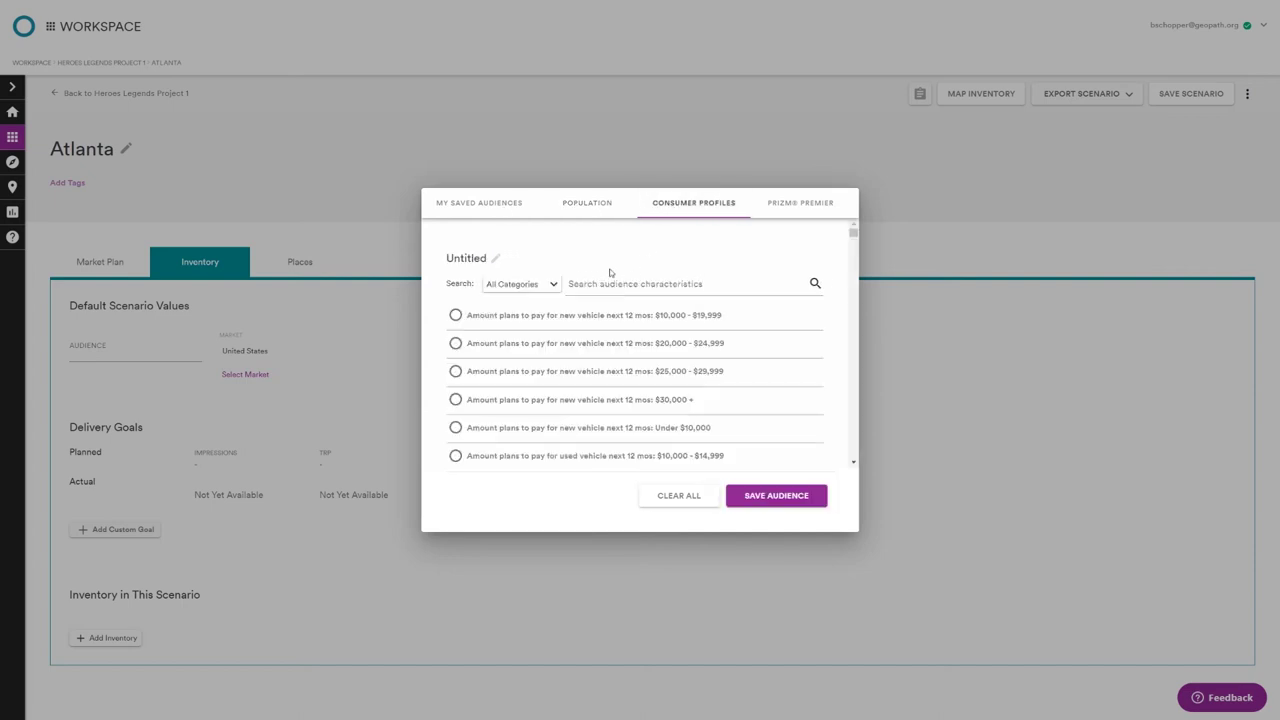
{"action": "left_click", "coordinate": [600, 282]}
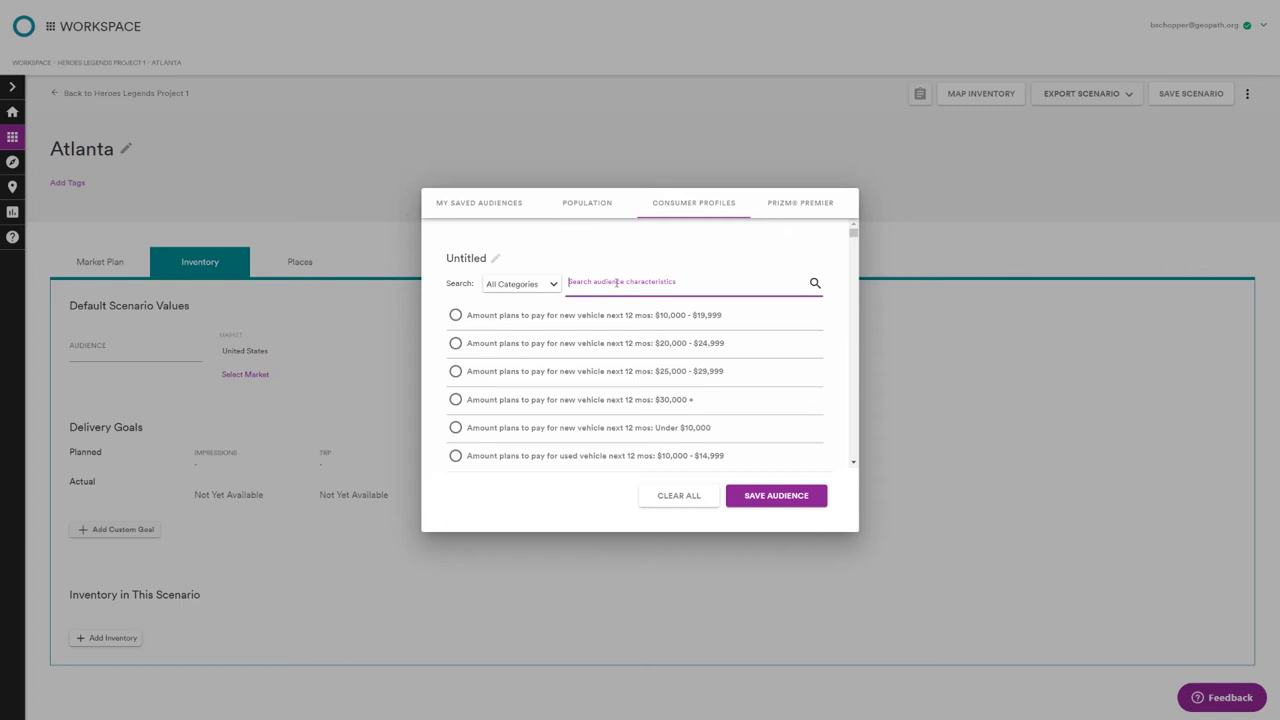
{"action": "type", "text": "games"}
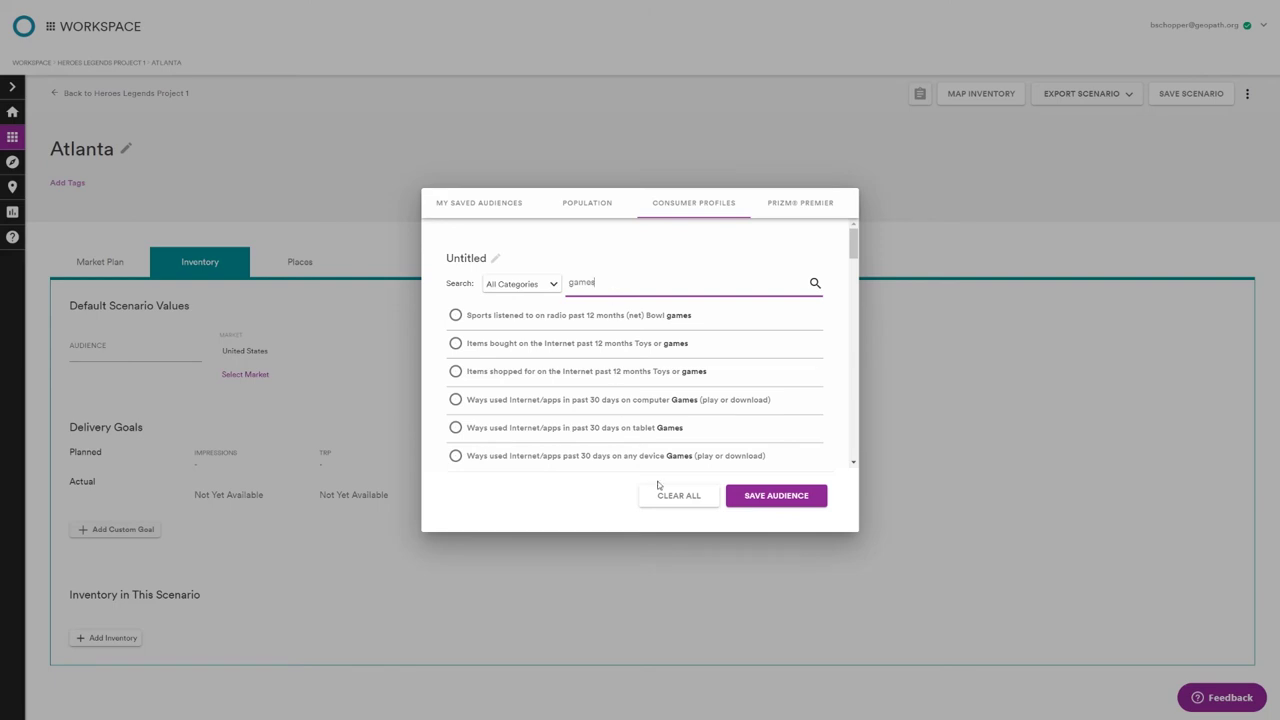
{"action": "left_click", "coordinate": [456, 459]}
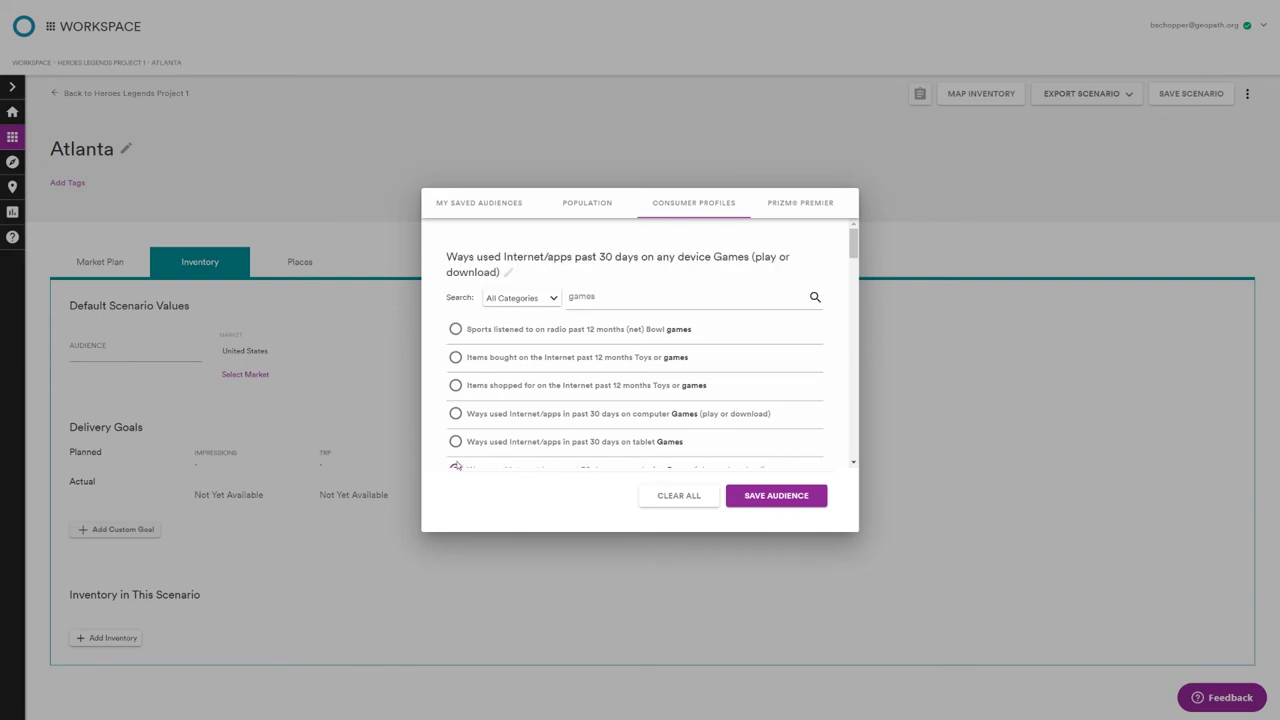
{"action": "scroll", "coordinate": [668, 418], "scroll_direction": "down", "scroll_amount": 1}
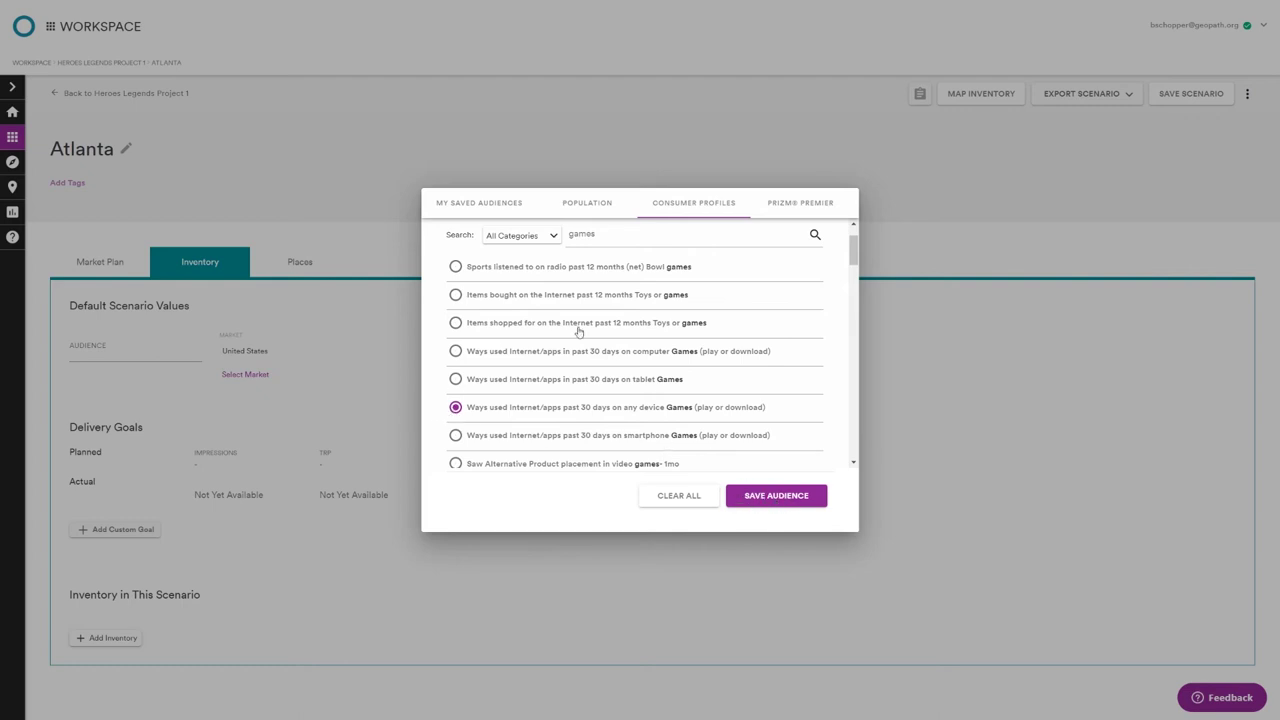
- Apply the saved audience for playing or downloading games on any device in the past 30 days
{"action": "left_click", "coordinate": [479, 204]}
{"action": "scroll", "coordinate": [586, 408], "scroll_direction": "down", "scroll_amount": 5}
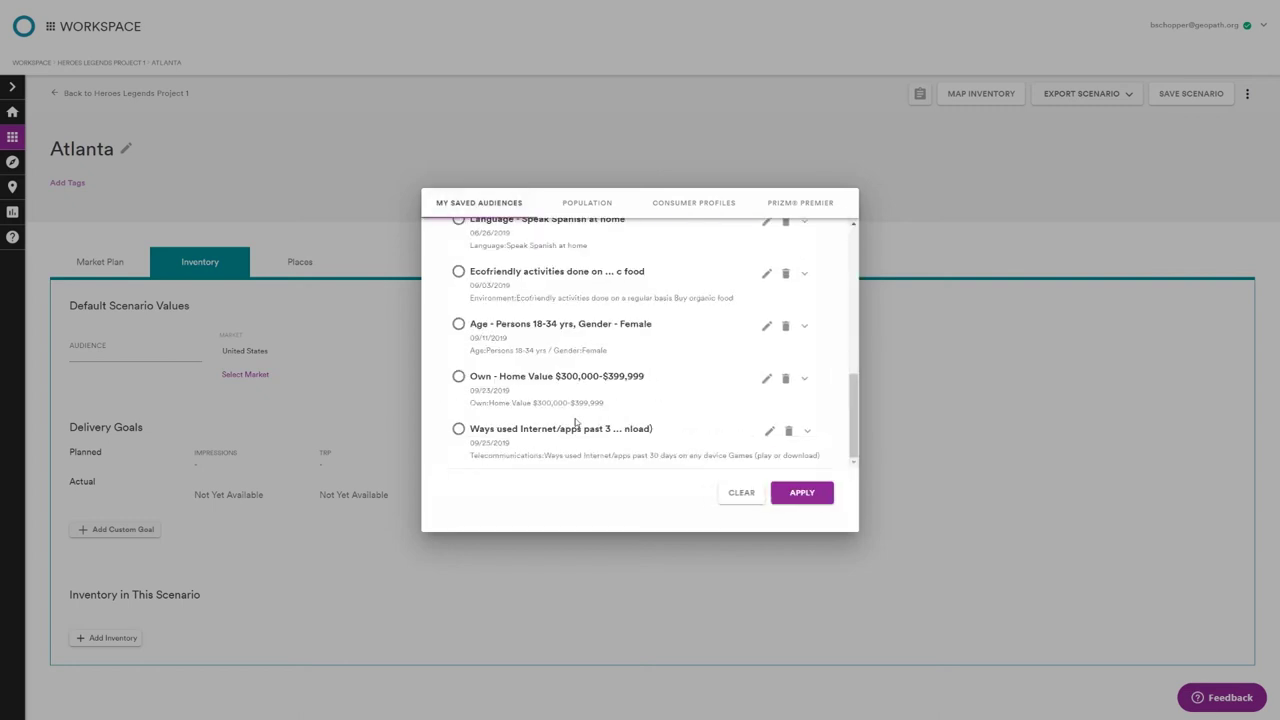
{"action": "left_click", "coordinate": [460, 431]}
{"action": "left_click", "coordinate": [800, 493]}
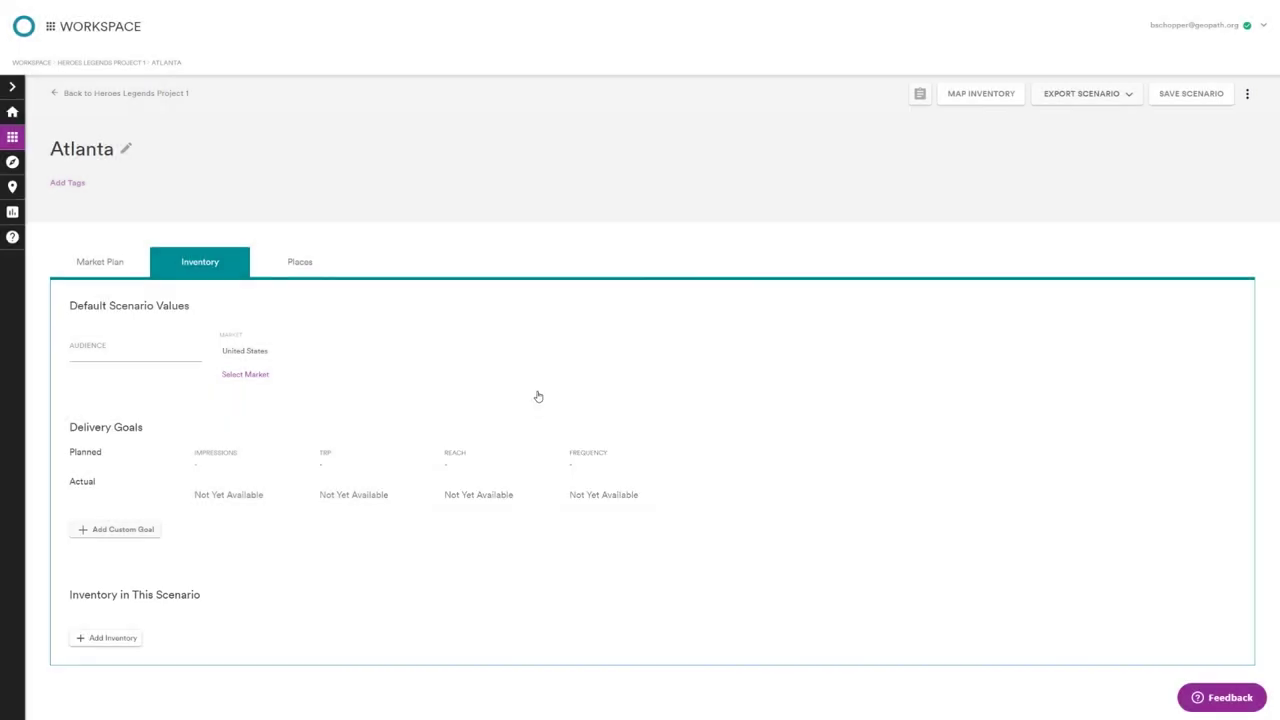
- Set the scenario's default market to the Atlanta, GA DMA
{"action": "left_click", "coordinate": [245, 375]}
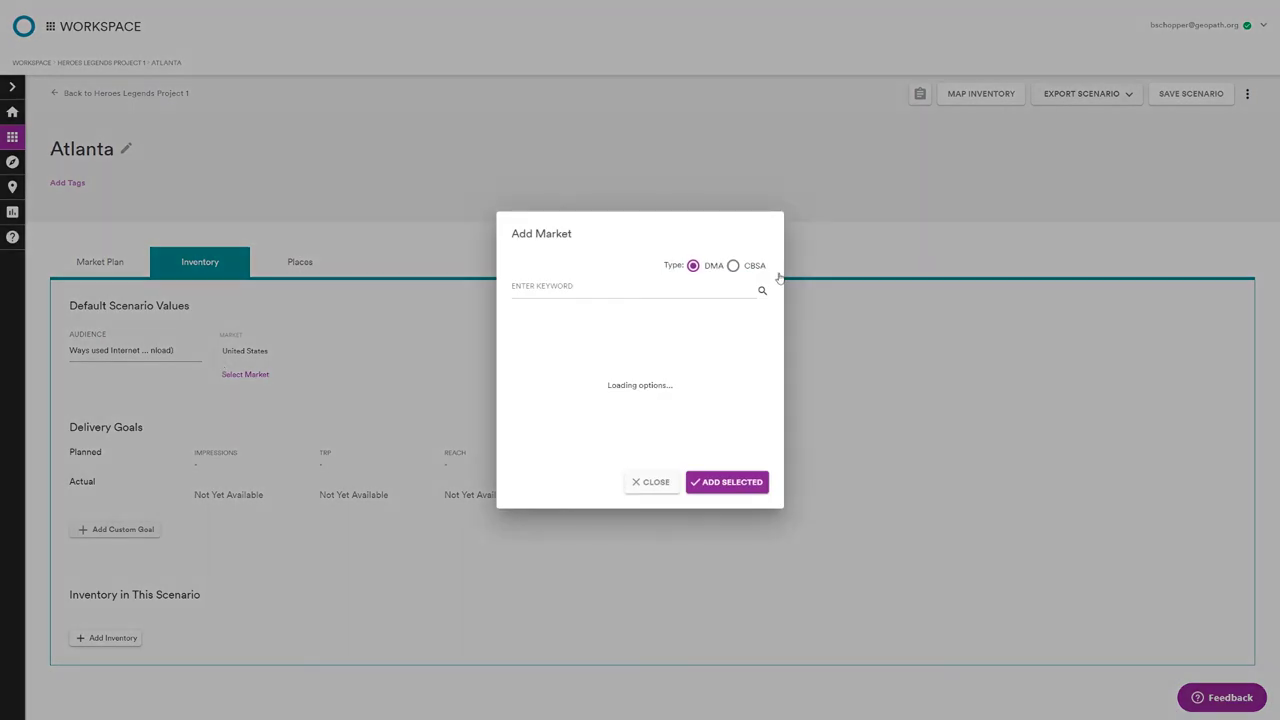
{"action": "scroll", "coordinate": [632, 410], "scroll_direction": "down", "scroll_amount": 2}
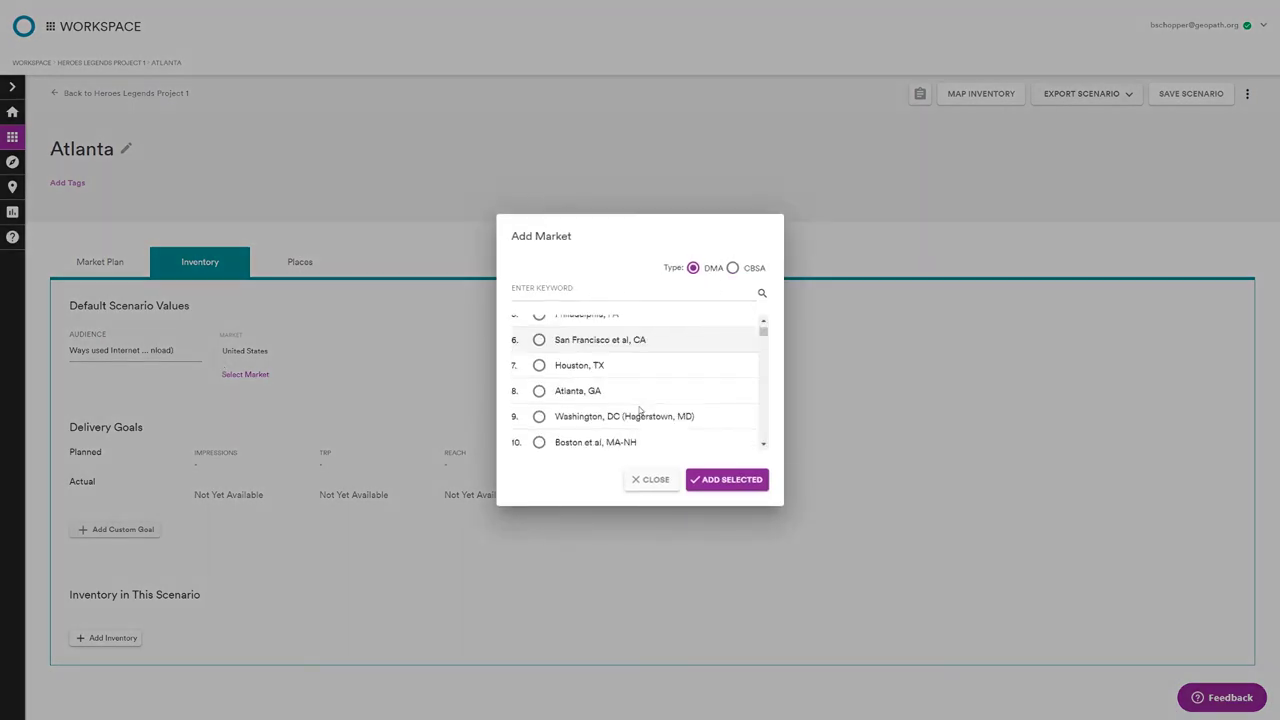
{"action": "left_click", "coordinate": [540, 325]}
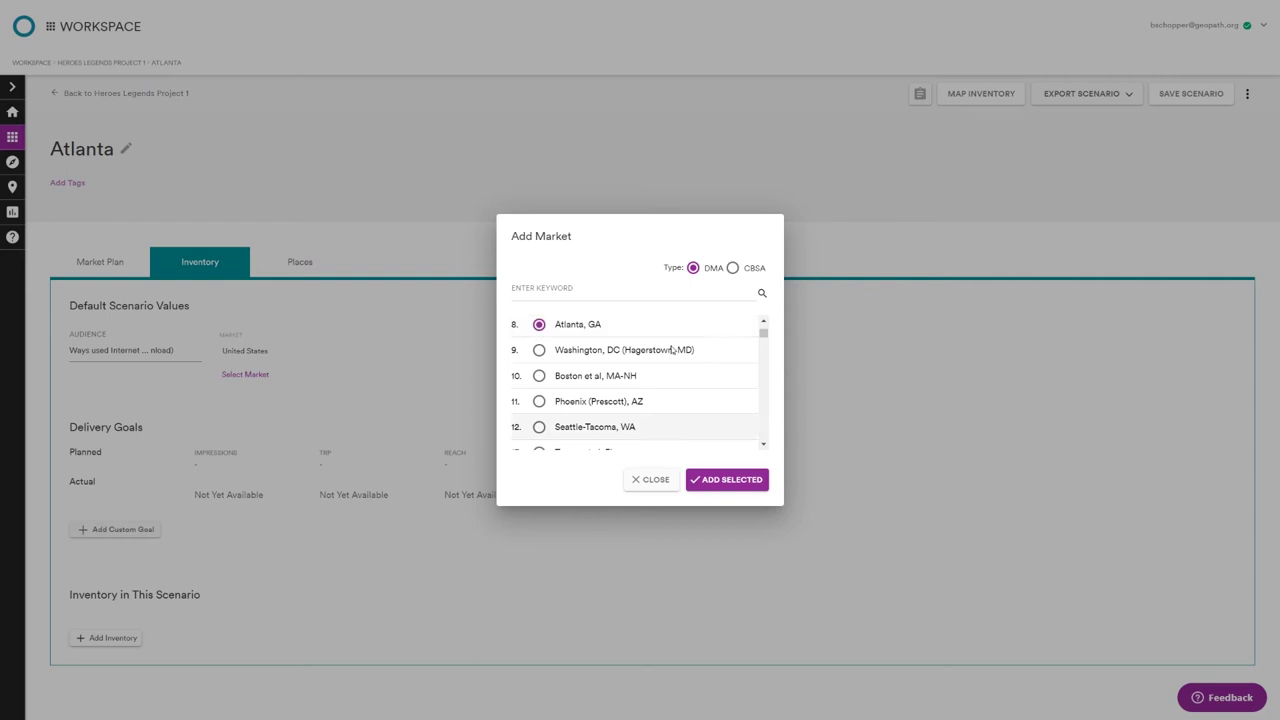
{"action": "left_click", "coordinate": [729, 482]}
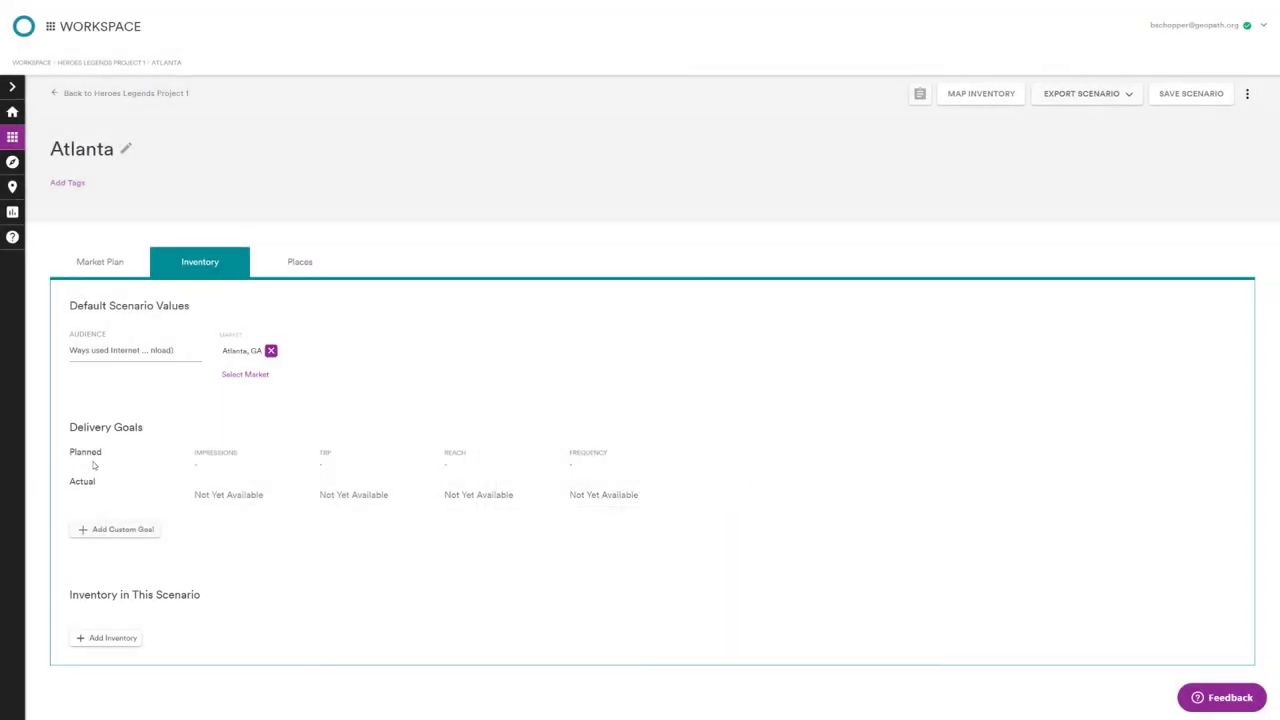
- Add a custom delivery goal to the Atlanta scenario with a TRP of 50
{"action": "left_click", "coordinate": [123, 531]}
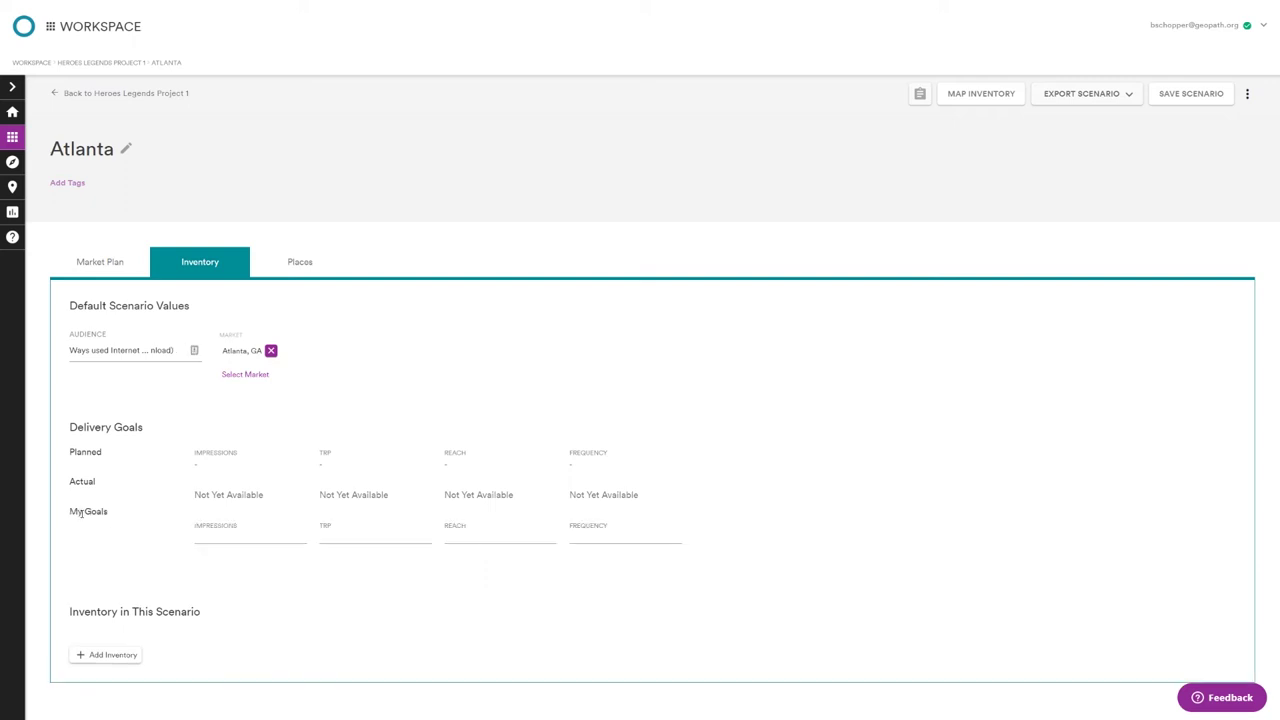
{"action": "left_click", "coordinate": [255, 537]}
{"action": "left_click", "coordinate": [366, 534]}
{"action": "type", "text": "50"}
{"action": "left_click", "coordinate": [830, 543]}
- Add the saved inventory set "HL_Atlanta Top 15 Gamers" to the Atlanta scenario and save the scenario
{"action": "left_click", "coordinate": [87, 658]}
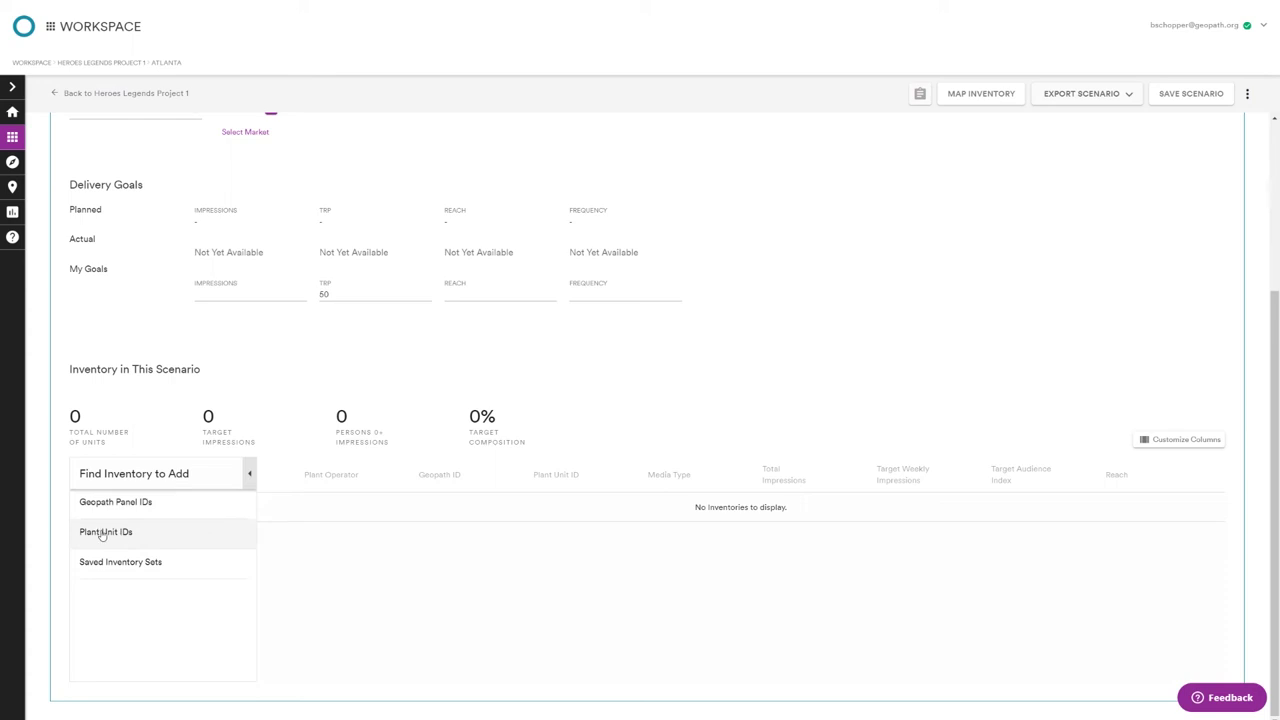
{"action": "left_click", "coordinate": [132, 577]}
{"action": "left_click", "coordinate": [134, 592]}
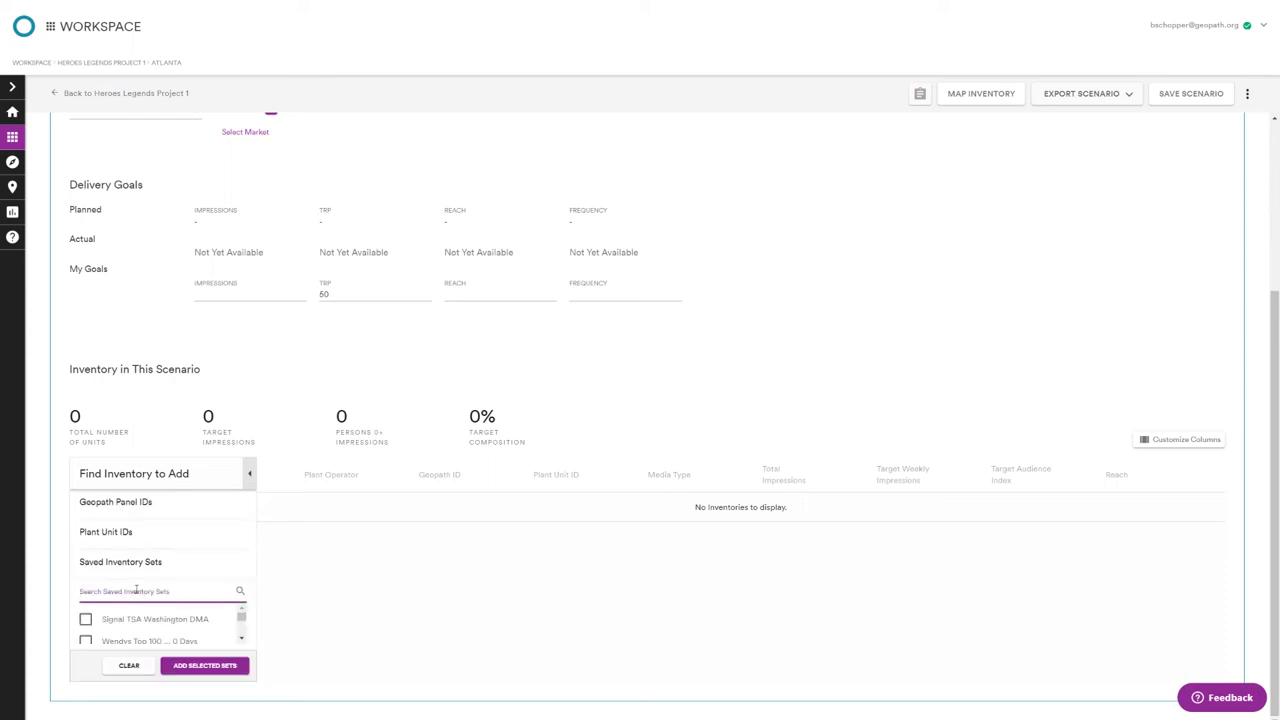
{"action": "type", "text": "hl"}
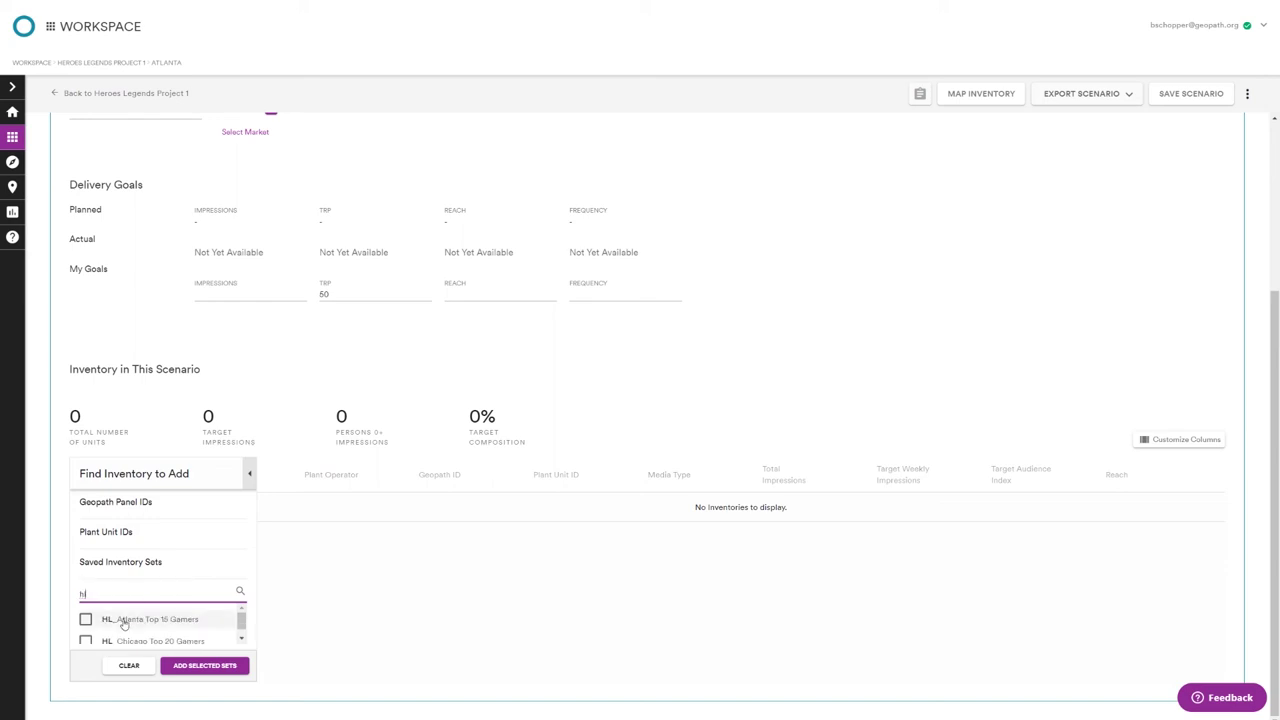
{"action": "left_click", "coordinate": [115, 619]}
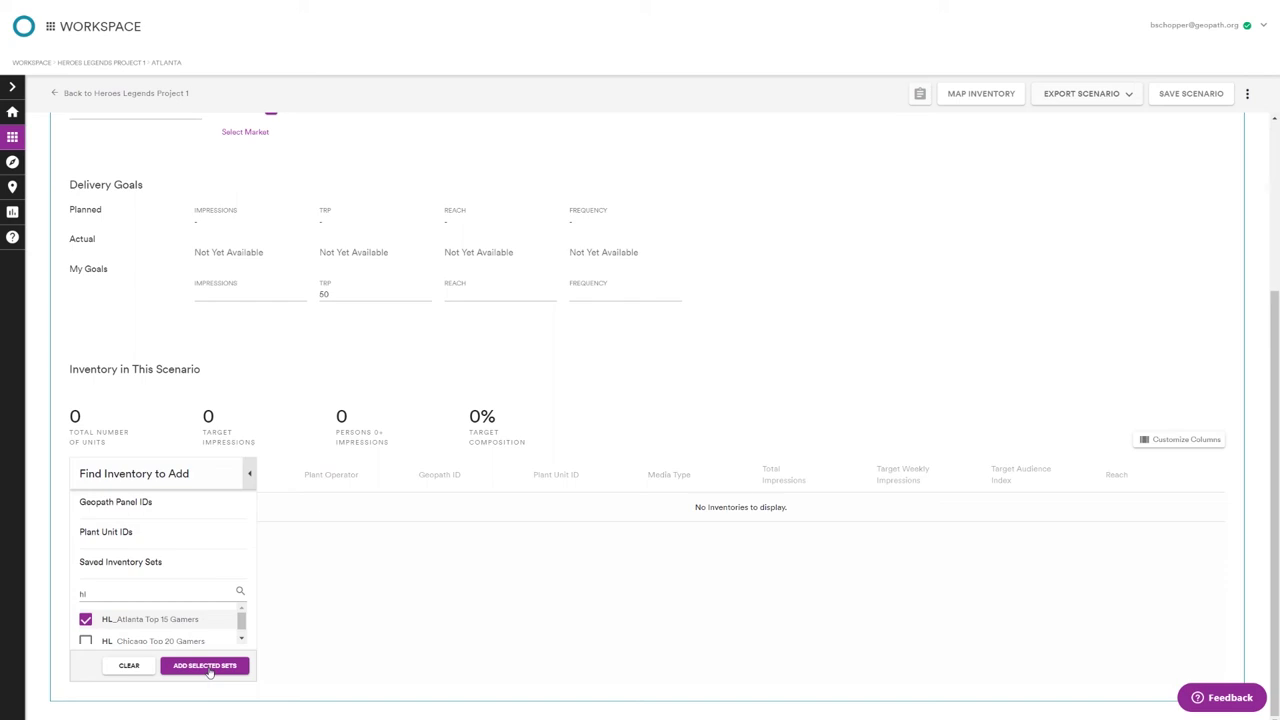
{"action": "left_click", "coordinate": [208, 670]}
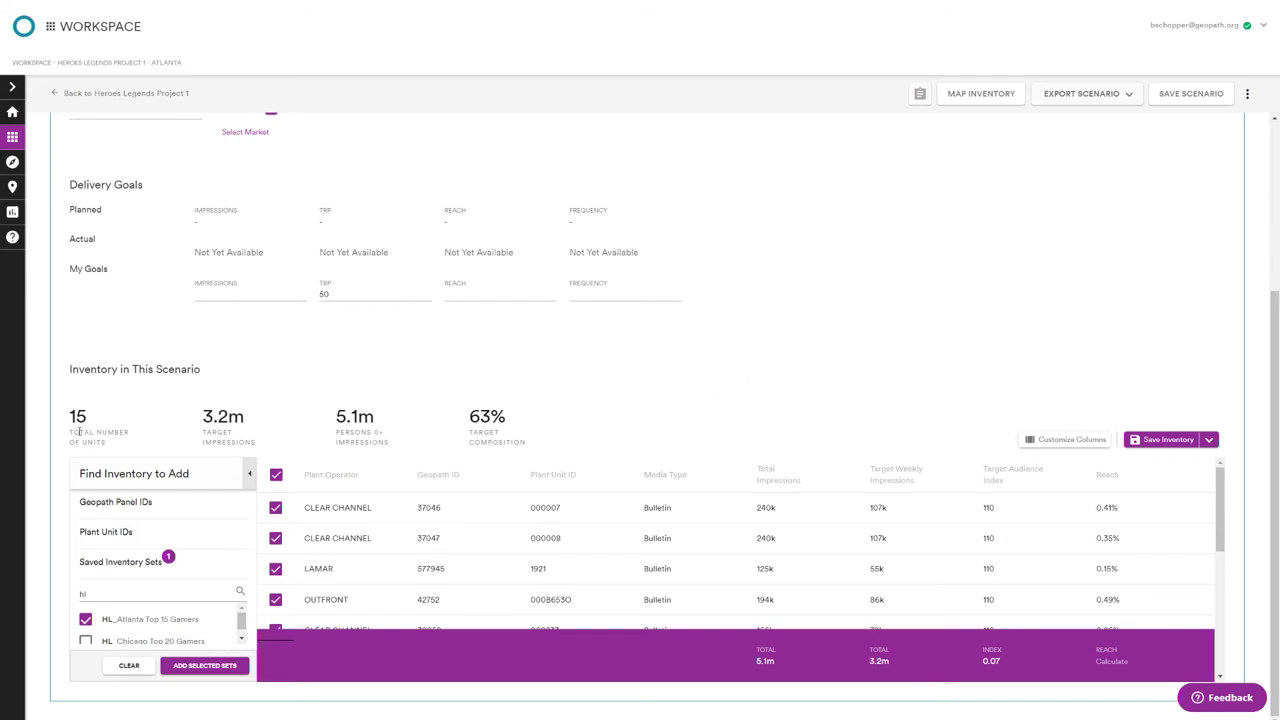
{"action": "scroll", "coordinate": [367, 411], "scroll_direction": "up", "scroll_amount": 2}
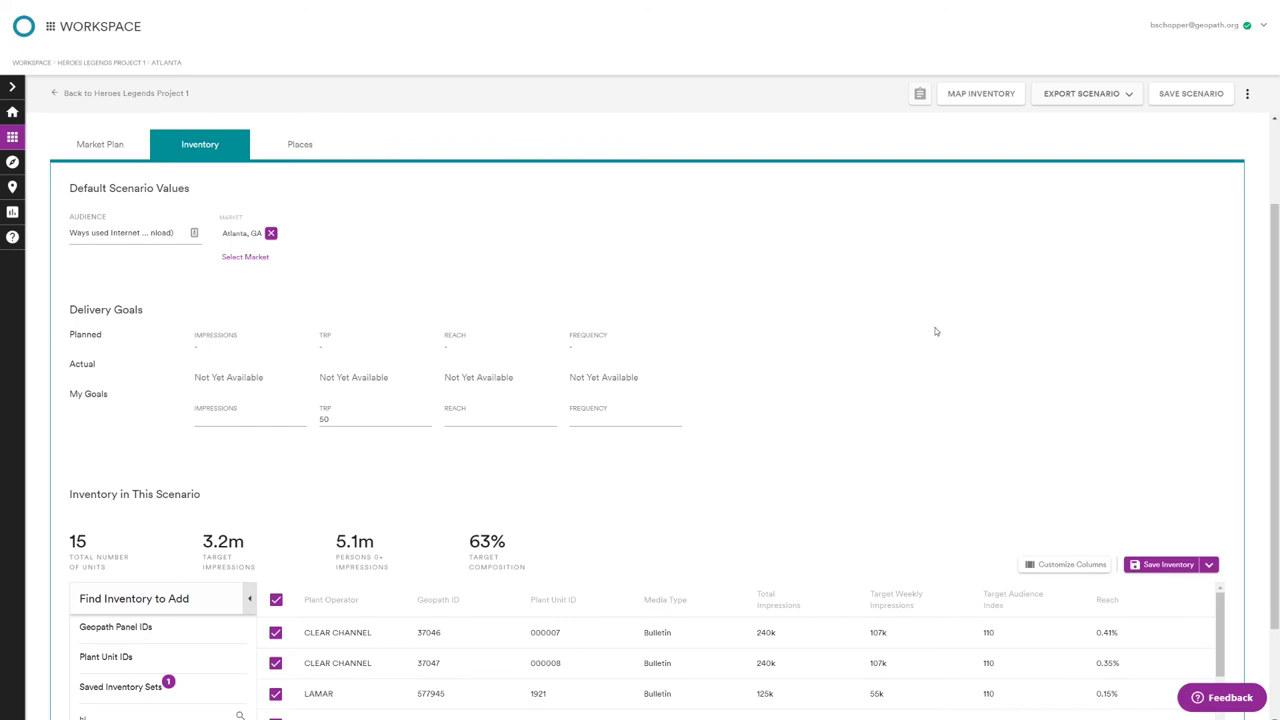
{"action": "left_click", "coordinate": [1190, 96]}
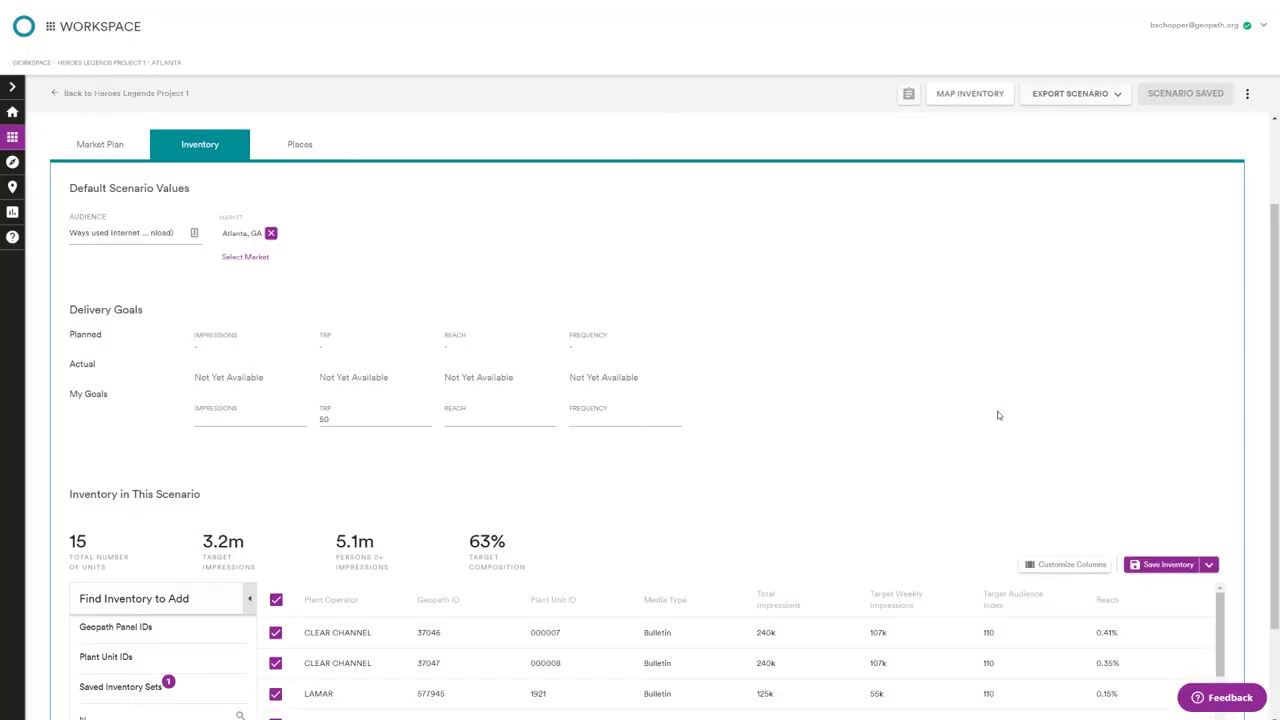
- Compare the planned delivery figures, especially TRP, with the custom goal and look through the scenario's panel list
{"action": "scroll", "coordinate": [1000, 410], "scroll_direction": "down", "scroll_amount": 2}
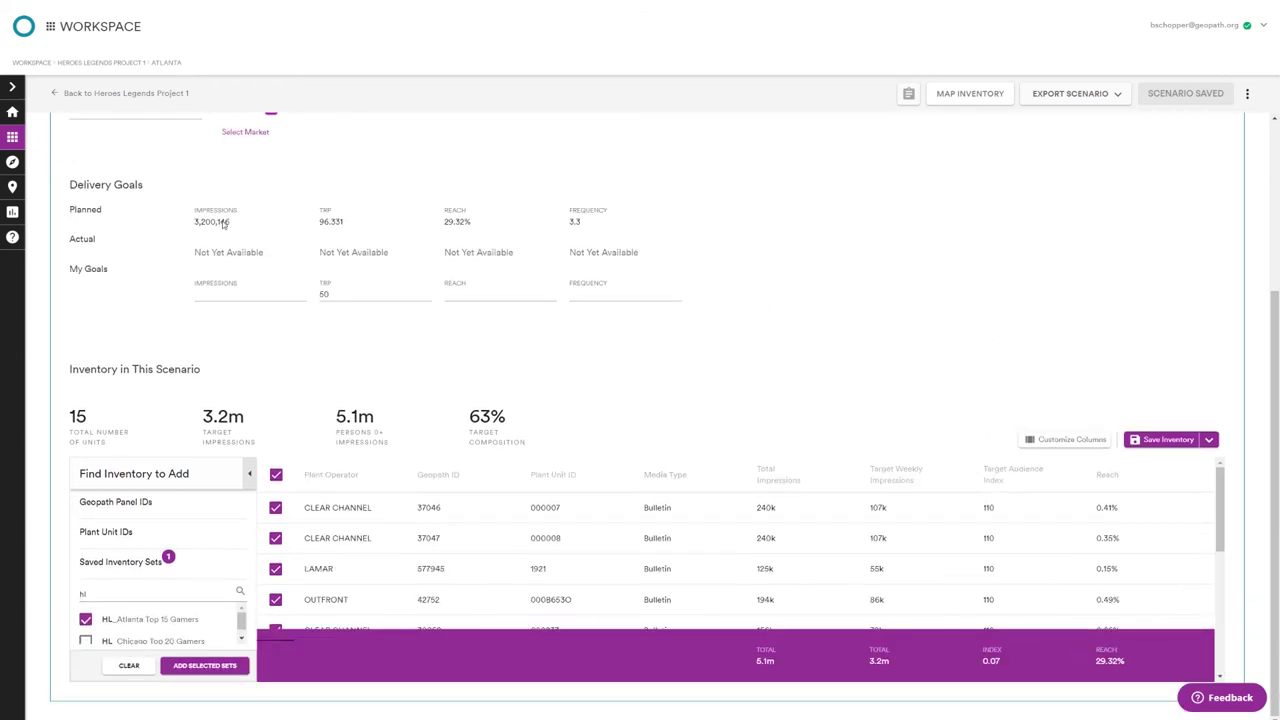
{"action": "double_click", "coordinate": [326, 222]}
{"action": "left_click", "coordinate": [722, 364]}
{"action": "double_click", "coordinate": [322, 222]}
{"action": "left_click", "coordinate": [365, 351]}
{"action": "scroll", "coordinate": [276, 538], "scroll_direction": "down", "scroll_amount": 3}
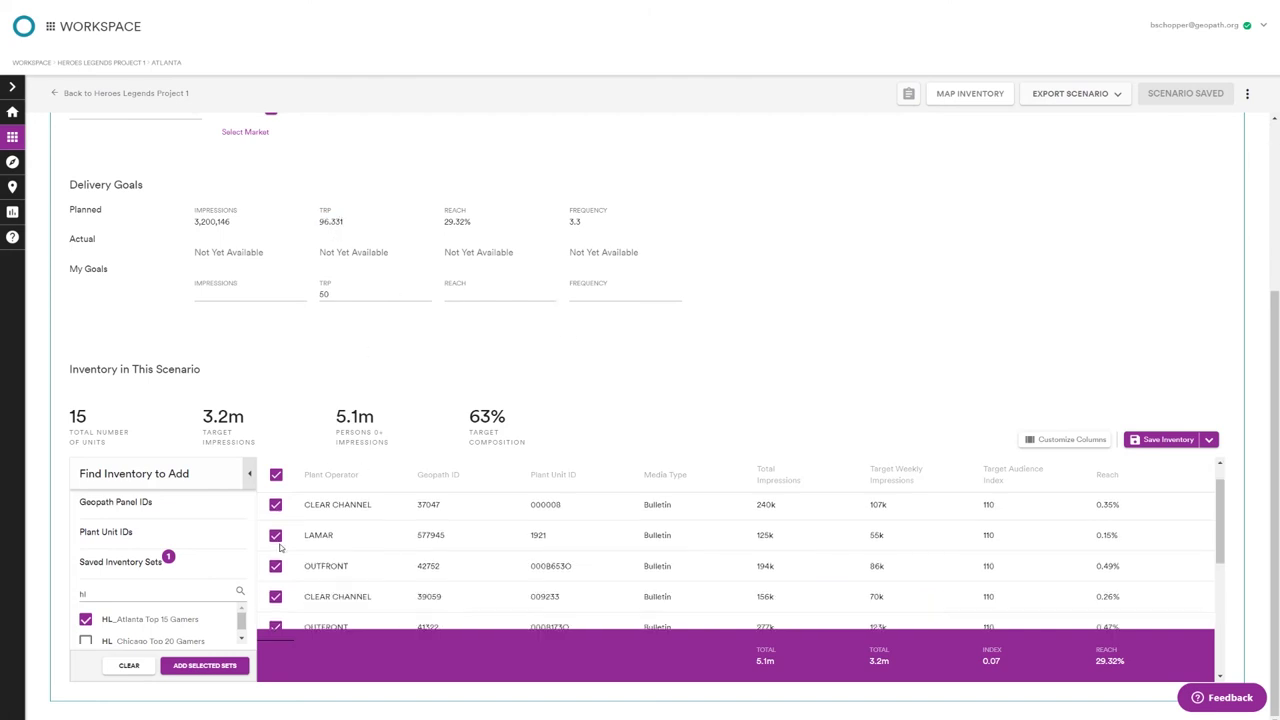
{"action": "scroll", "coordinate": [276, 538], "scroll_direction": "up", "scroll_amount": 3}
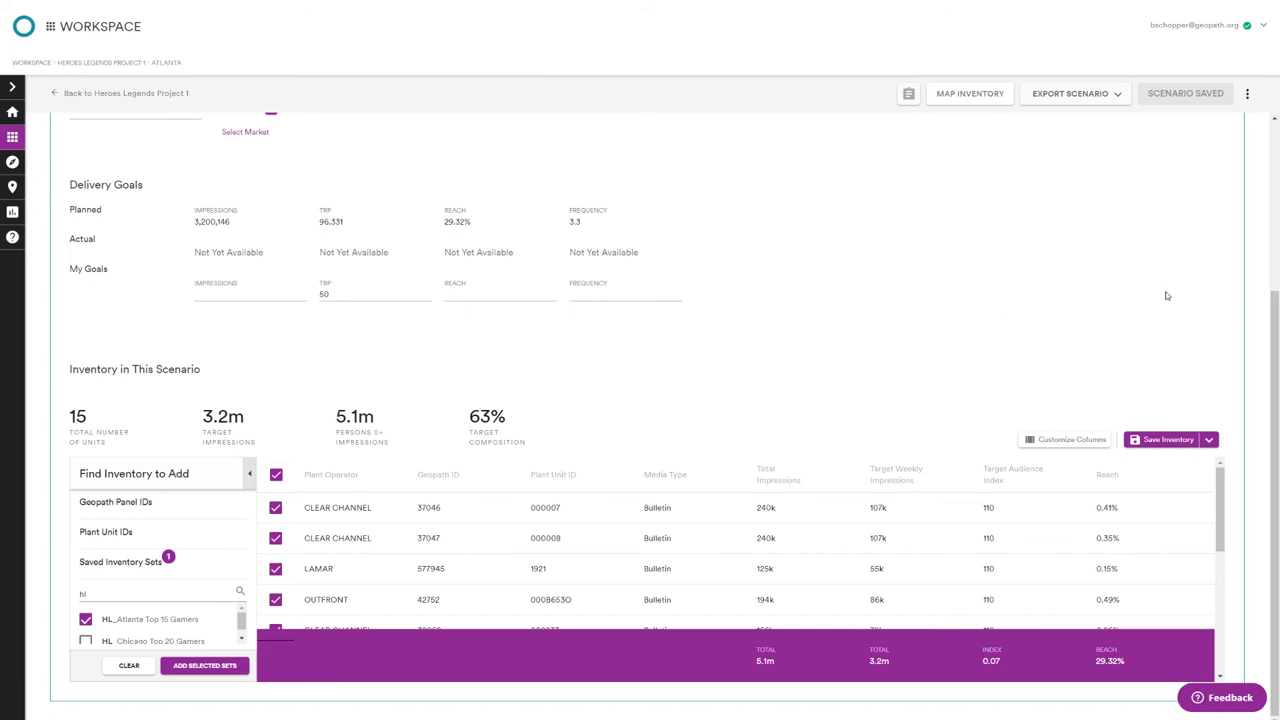
- Review the Atlanta scenario's default values, delivery goals and inventory summary
{"action": "scroll", "coordinate": [1164, 257], "scroll_direction": "up", "scroll_amount": 5}
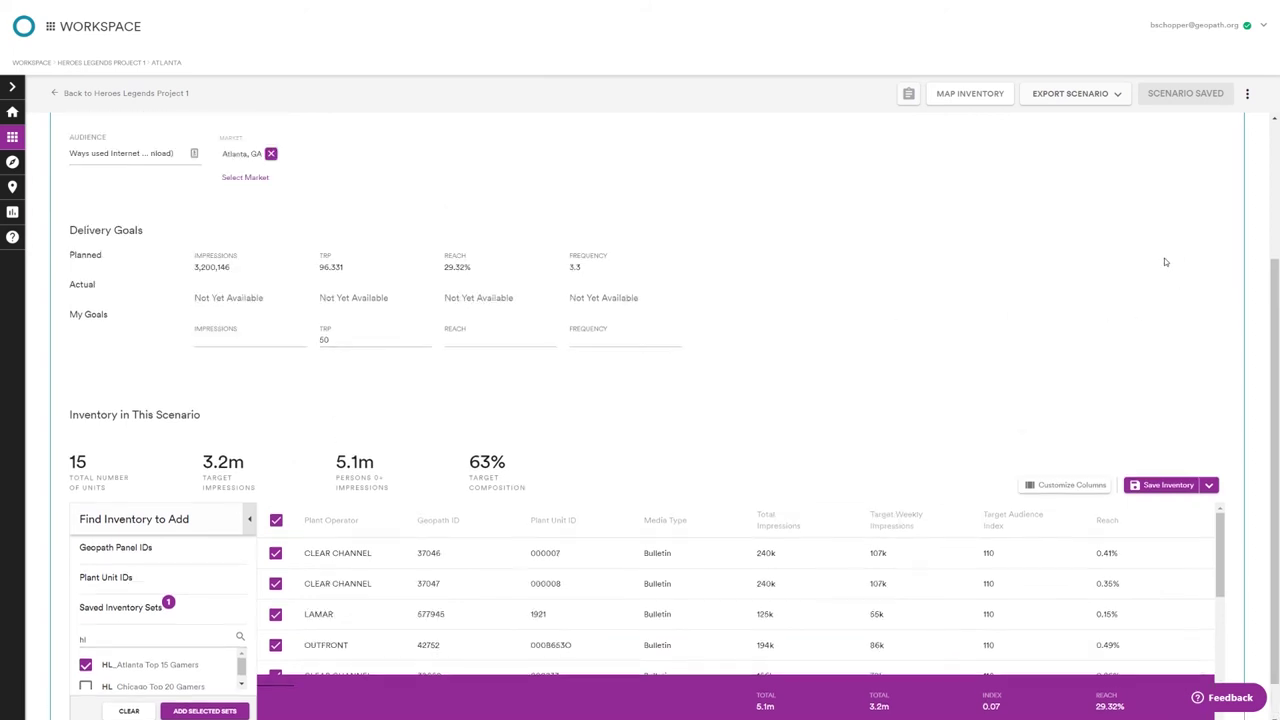
{"action": "scroll", "coordinate": [1038, 296], "scroll_direction": "down", "scroll_amount": 3}
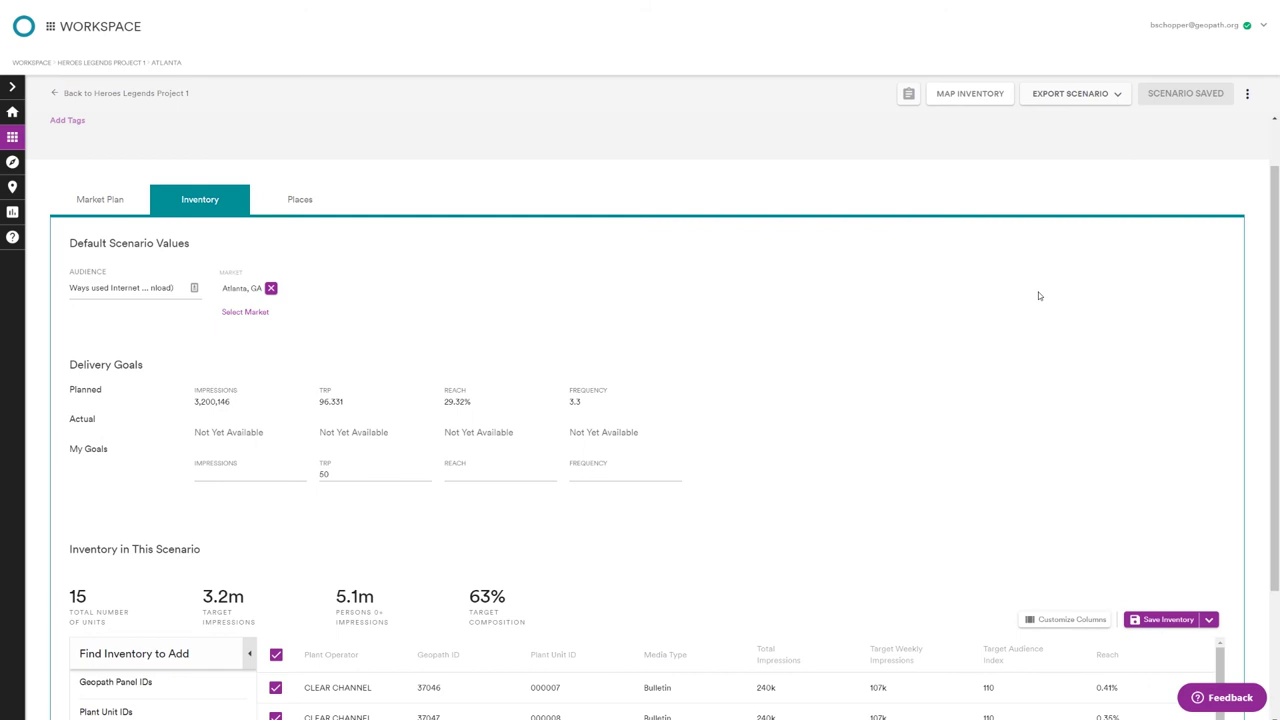
{"action": "scroll", "coordinate": [1038, 298], "scroll_direction": "down", "scroll_amount": 1}
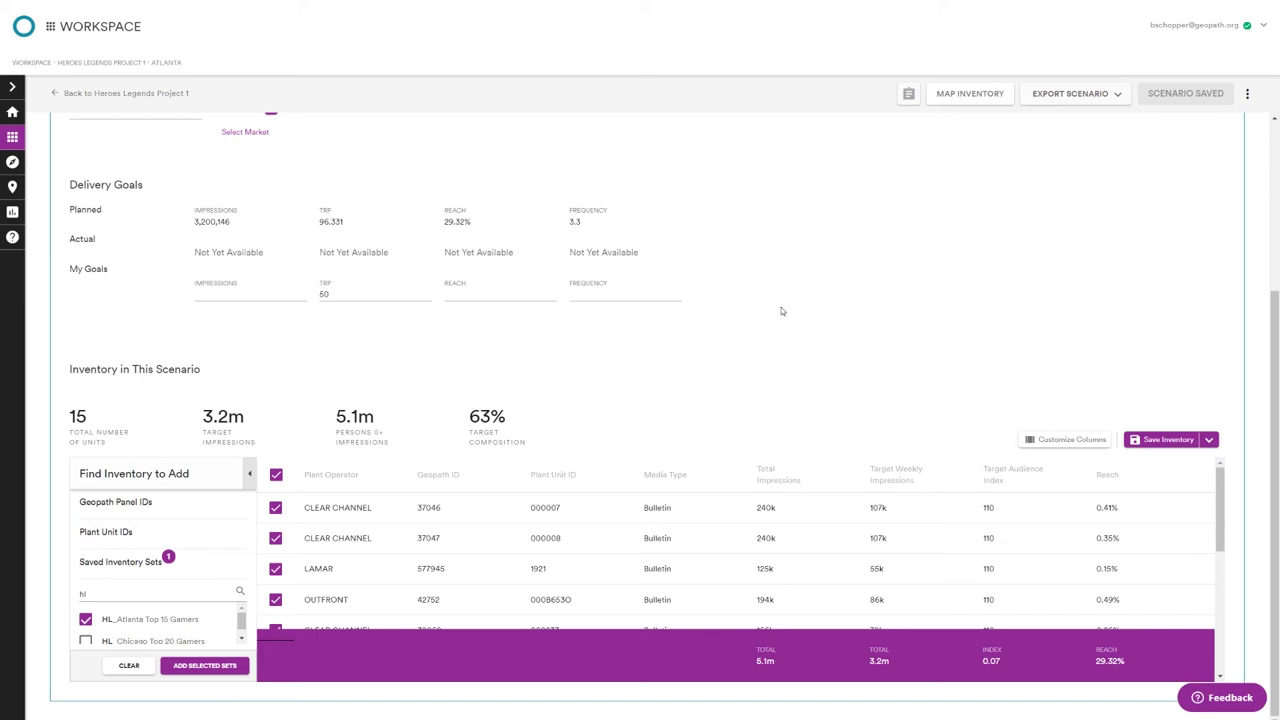
{"action": "scroll", "coordinate": [775, 314], "scroll_direction": "up", "scroll_amount": 3}
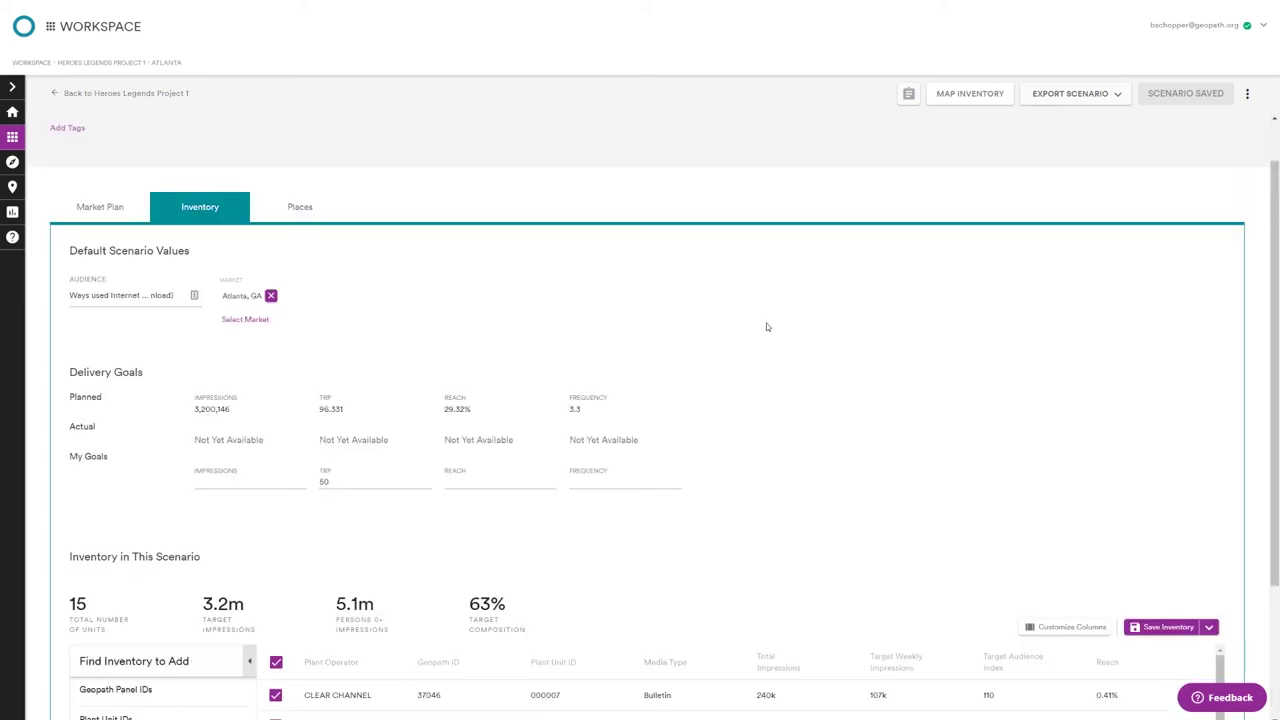
{"action": "scroll", "coordinate": [766, 323], "scroll_direction": "down", "scroll_amount": 3}
{"action": "scroll", "coordinate": [321, 523], "scroll_direction": "down", "scroll_amount": 3}
{"action": "scroll", "coordinate": [319, 551], "scroll_direction": "up", "scroll_amount": 5}
- Switch to the project's Chicago scenario and set its default inventory audience to the saved "Ways used Internet" download audience
{"action": "left_click", "coordinate": [56, 94]}
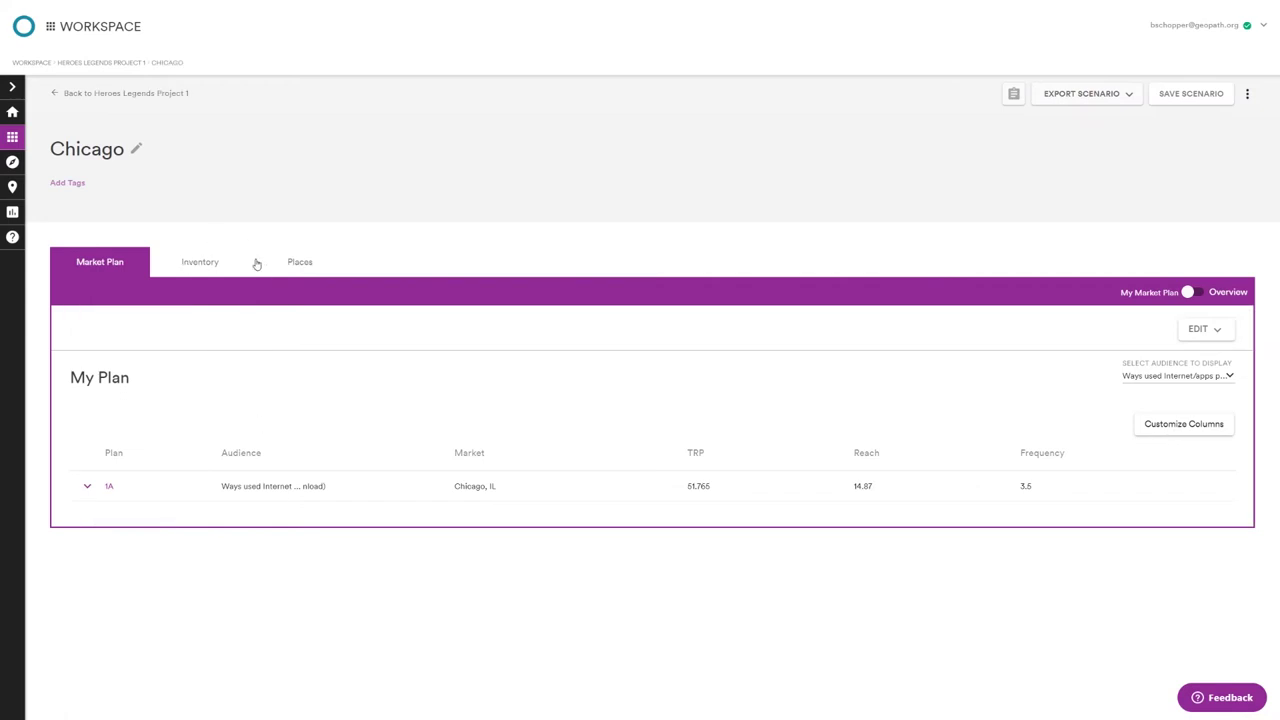
{"action": "left_click", "coordinate": [208, 262]}
{"action": "left_click", "coordinate": [141, 369]}
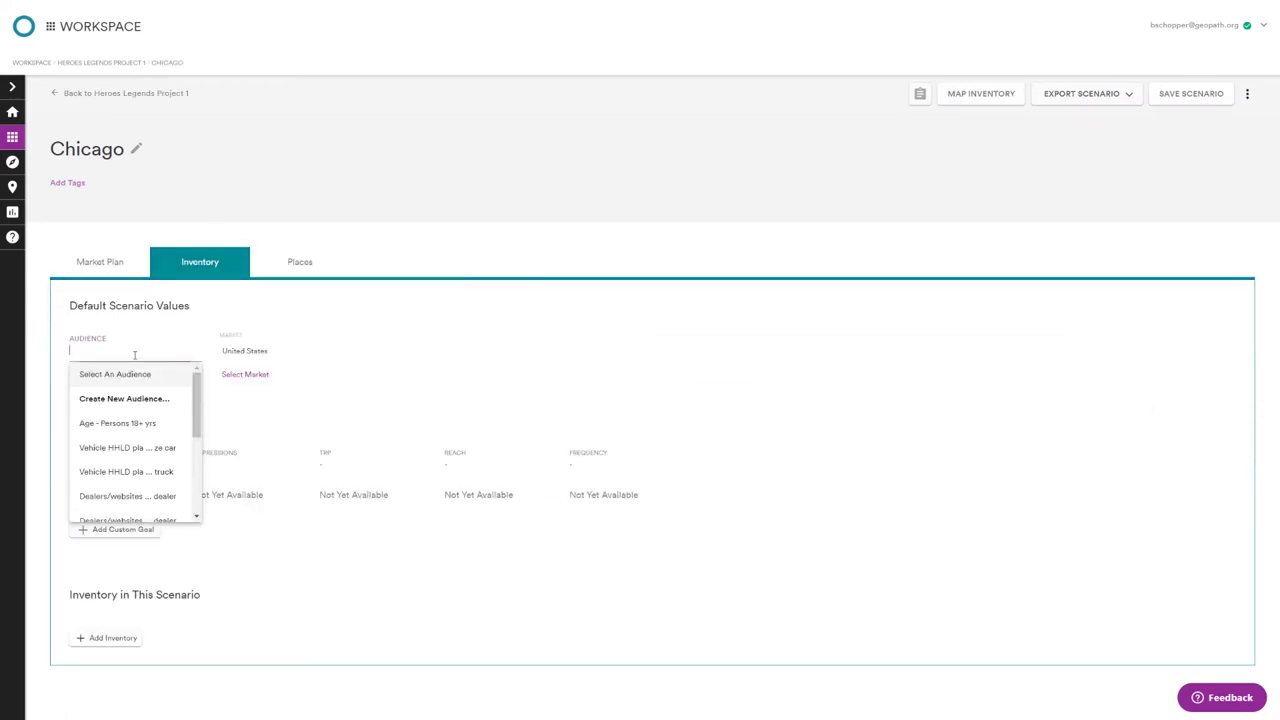
{"action": "scroll", "coordinate": [132, 465], "scroll_direction": "down", "scroll_amount": 3}
{"action": "scroll", "coordinate": [130, 450], "scroll_direction": "up", "scroll_amount": 5}
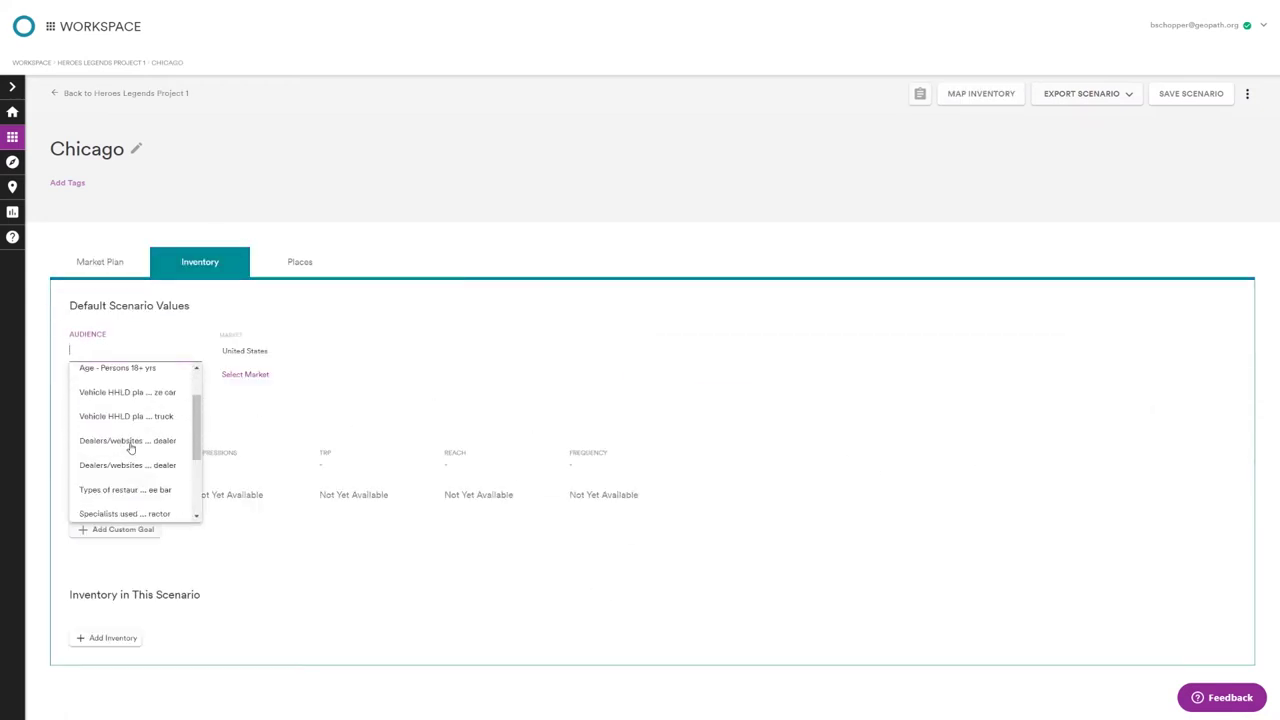
{"action": "scroll", "coordinate": [135, 470], "scroll_direction": "down", "scroll_amount": 5}
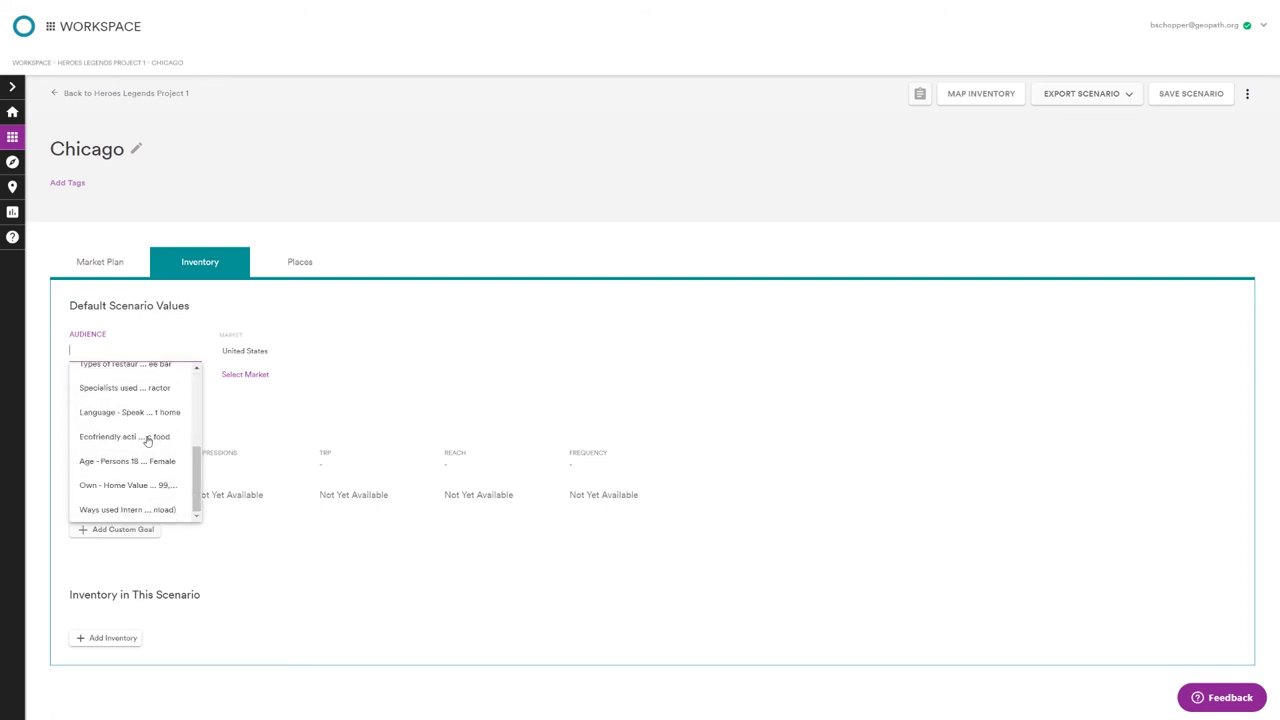
{"action": "left_click", "coordinate": [127, 509]}
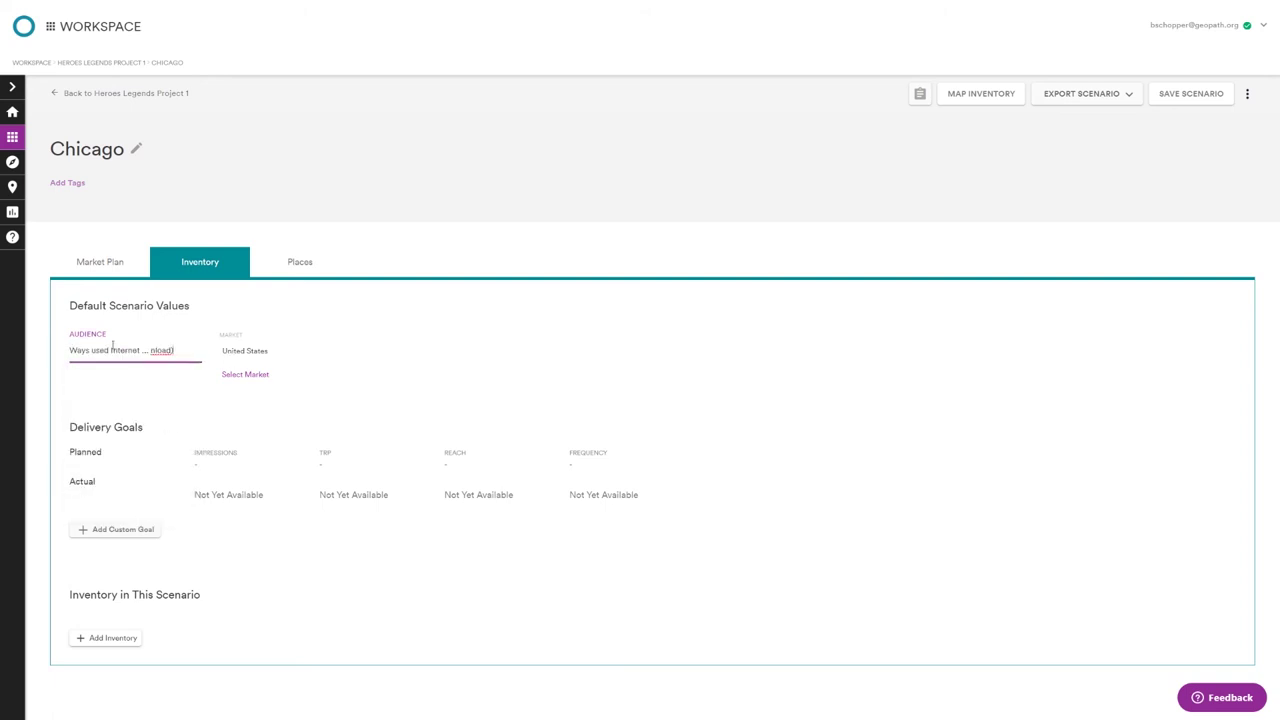
- Set the Chicago scenario's default market to the Chicago, IL DMA
{"action": "left_click", "coordinate": [268, 375]}
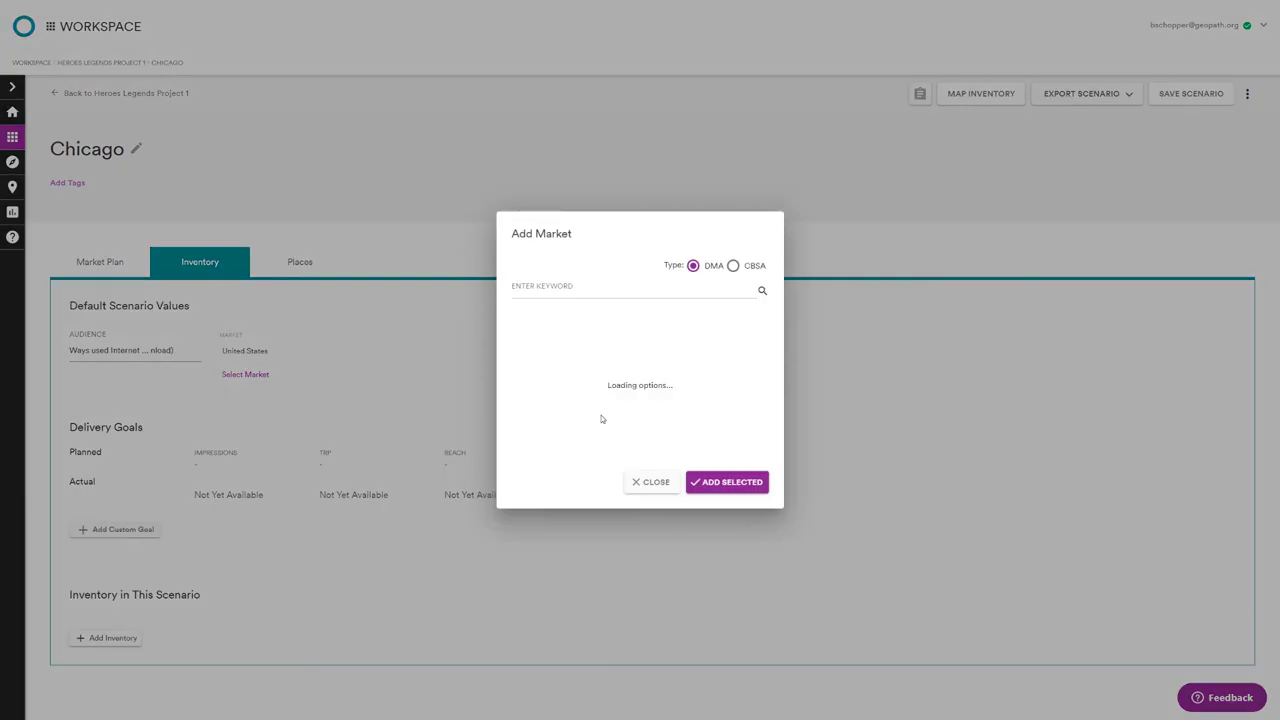
{"action": "left_click", "coordinate": [539, 384]}
{"action": "left_click", "coordinate": [735, 485]}
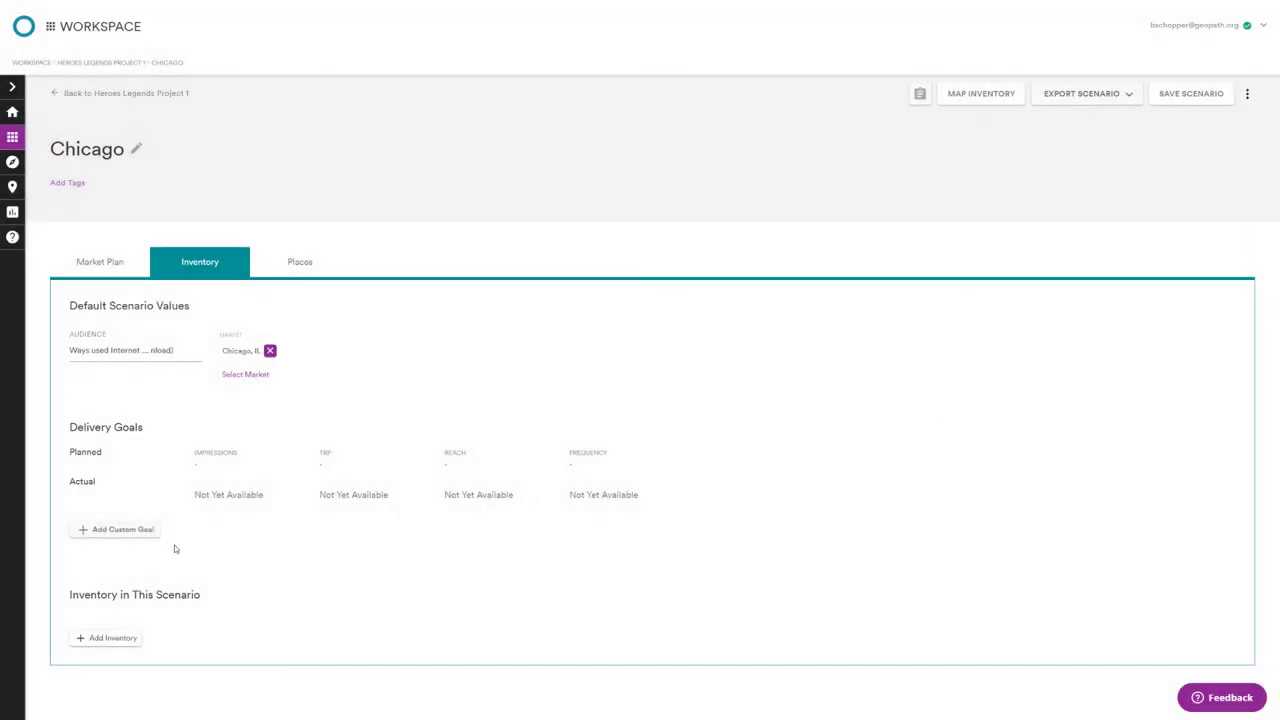
- Add a custom delivery goal to the Chicago scenario with a TRP of 50
{"action": "left_click", "coordinate": [136, 532]}
{"action": "left_click", "coordinate": [356, 535]}
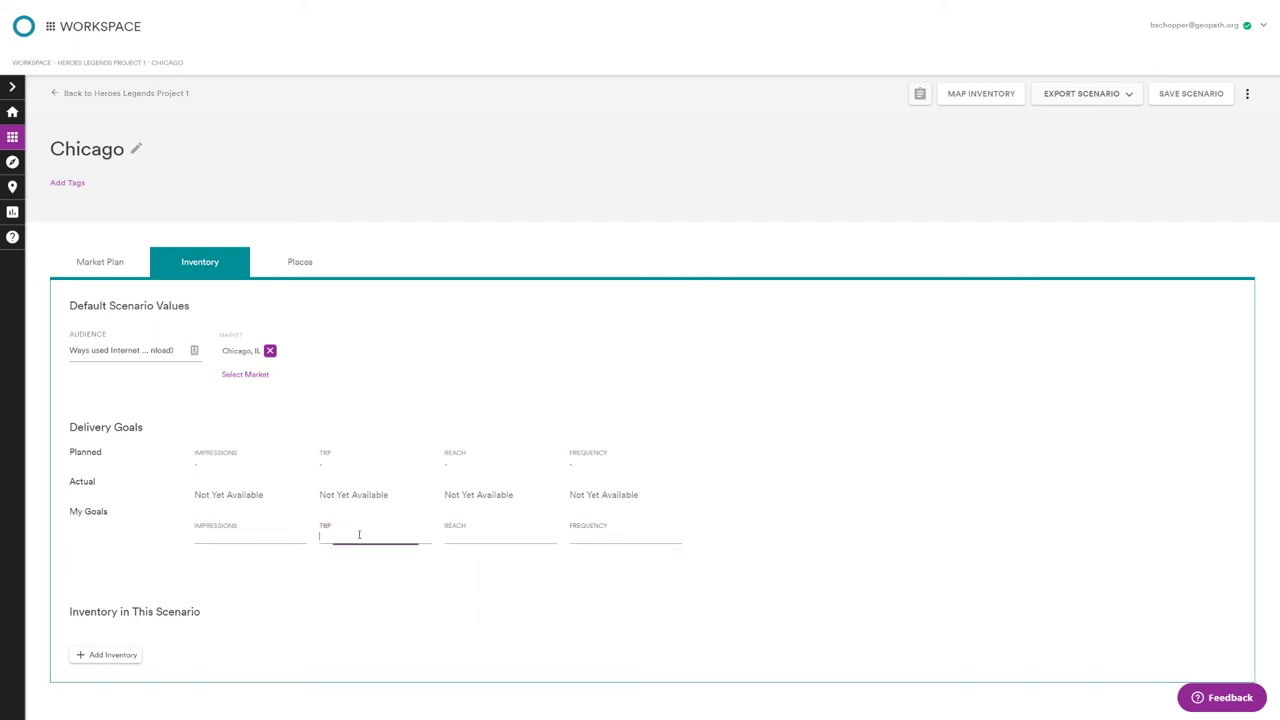
{"action": "type", "text": "50"}
{"action": "left_click", "coordinate": [330, 646]}
- Find the saved inventory sets matching "hl" and add "HL_Chicago Top 20 Gamers" to the Chicago scenario
{"action": "left_click", "coordinate": [114, 655]}
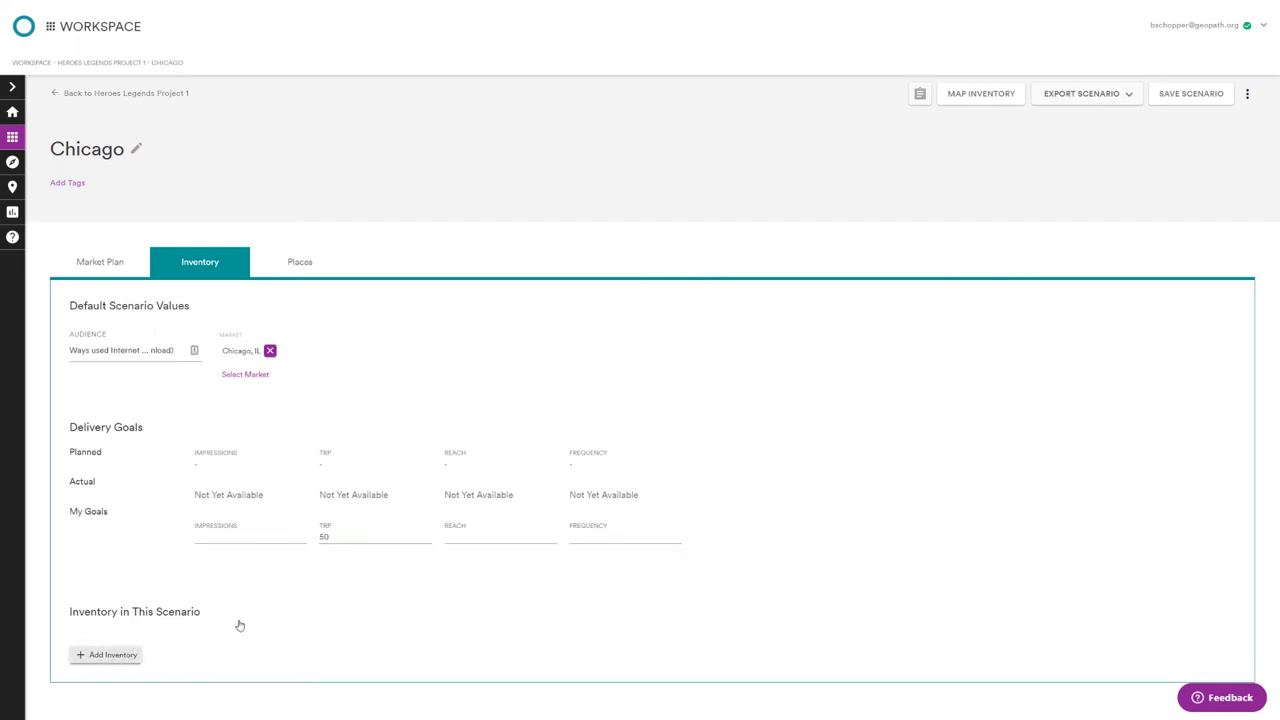
{"action": "scroll", "coordinate": [271, 569], "scroll_direction": "down", "scroll_amount": 3}
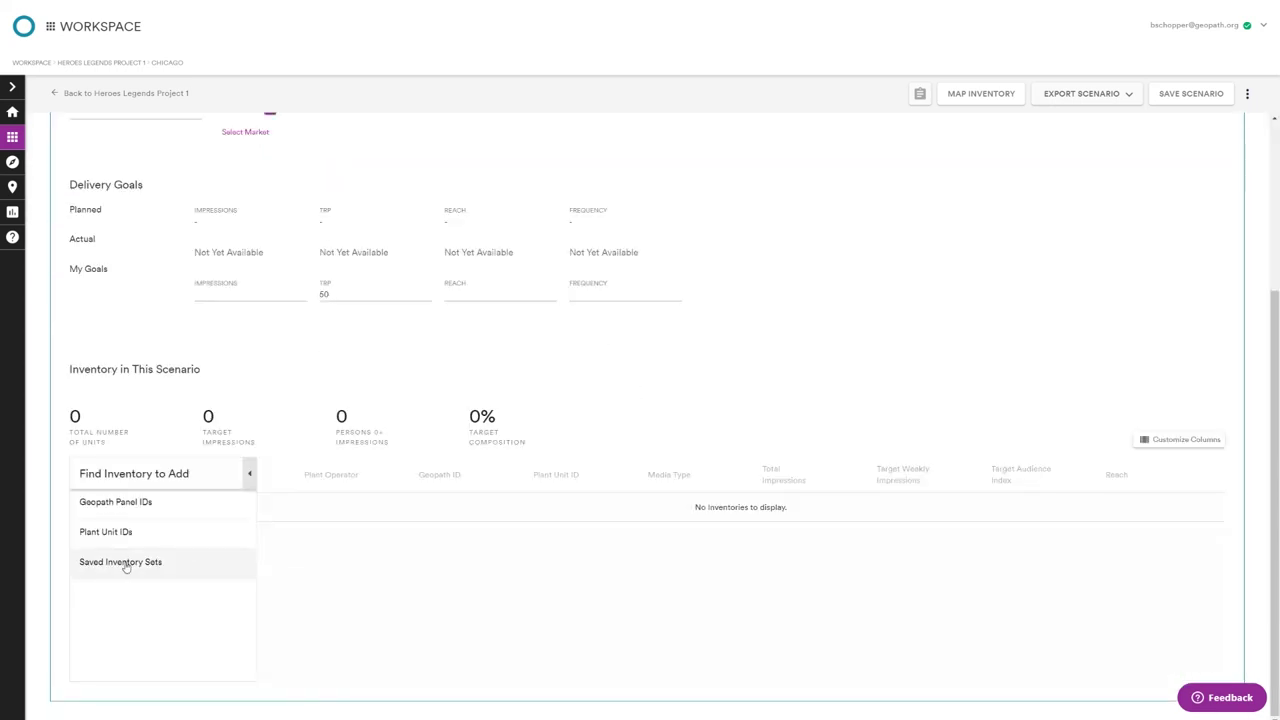
{"action": "left_click", "coordinate": [125, 565]}
{"action": "left_click", "coordinate": [127, 593]}
{"action": "type", "text": "hl"}
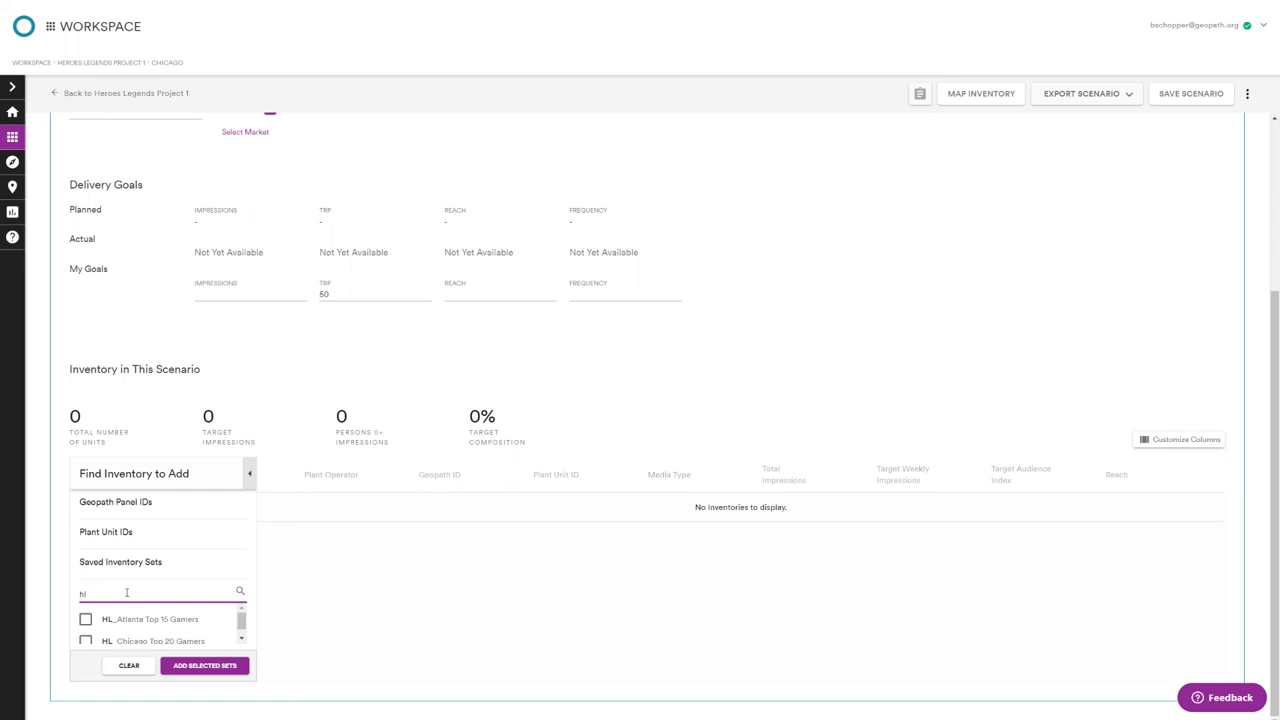
{"action": "left_click", "coordinate": [130, 641]}
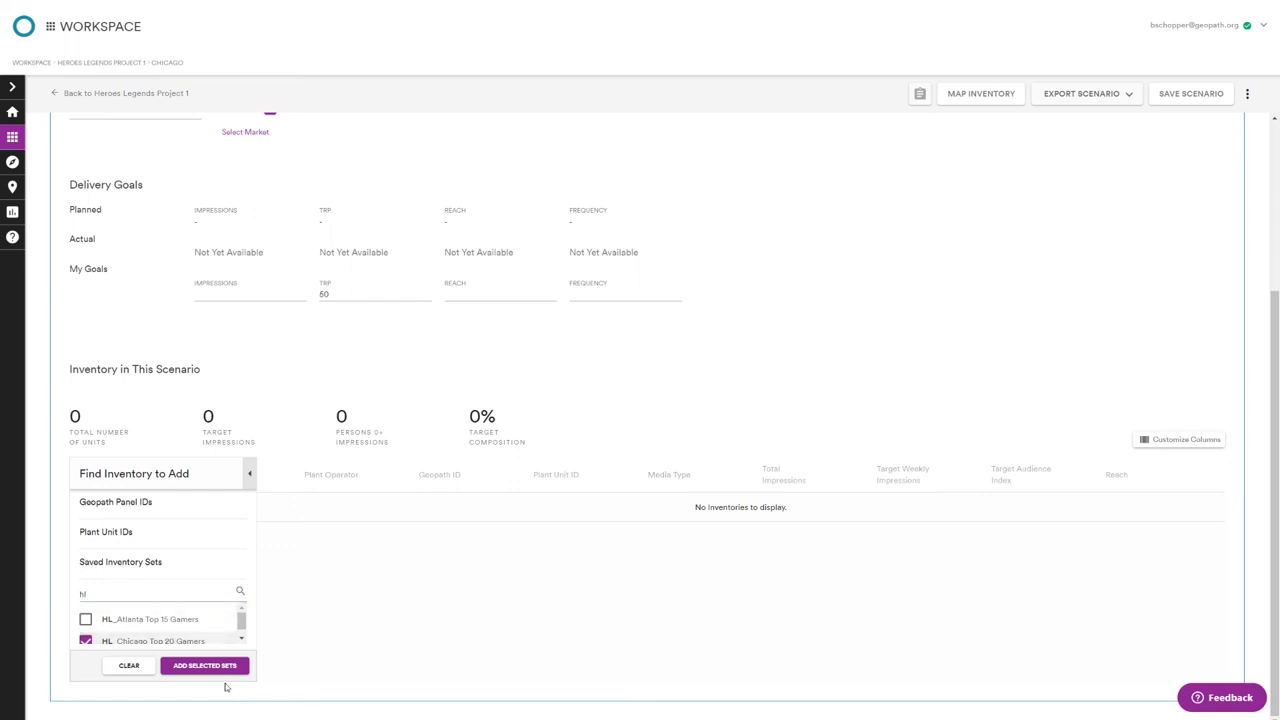
{"action": "left_click", "coordinate": [216, 670]}
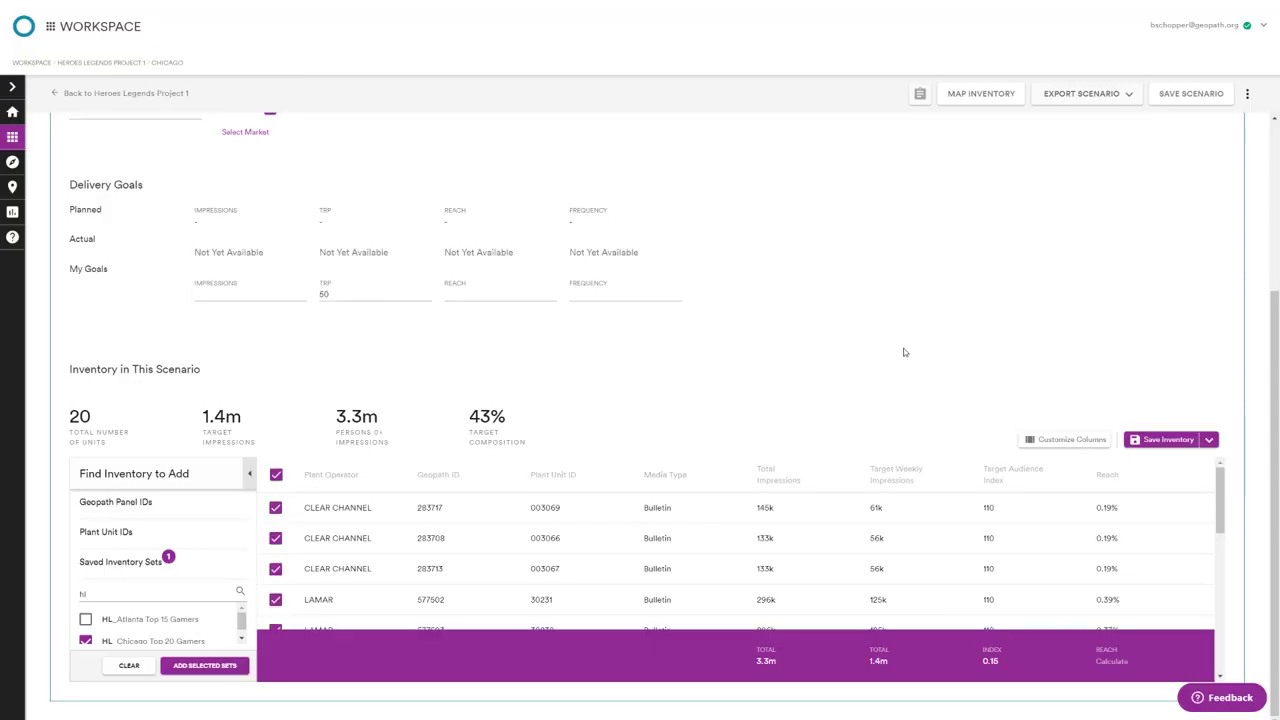
- Calculate the total reach of the Chicago scenario's inventory and save the scenario
{"action": "left_click", "coordinate": [1110, 661]}
{"action": "scroll", "coordinate": [527, 258], "scroll_direction": "up", "scroll_amount": 1}
{"action": "scroll", "coordinate": [600, 270], "scroll_direction": "up", "scroll_amount": 3}
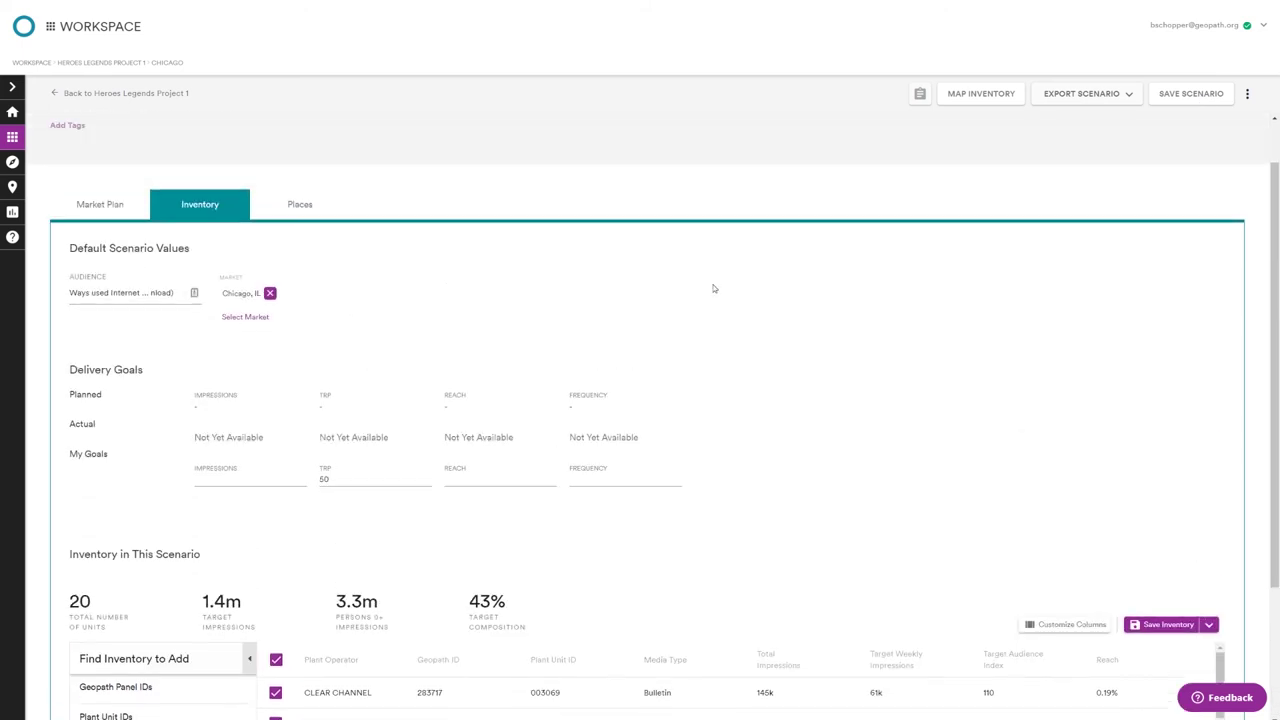
{"action": "left_click", "coordinate": [1188, 94]}
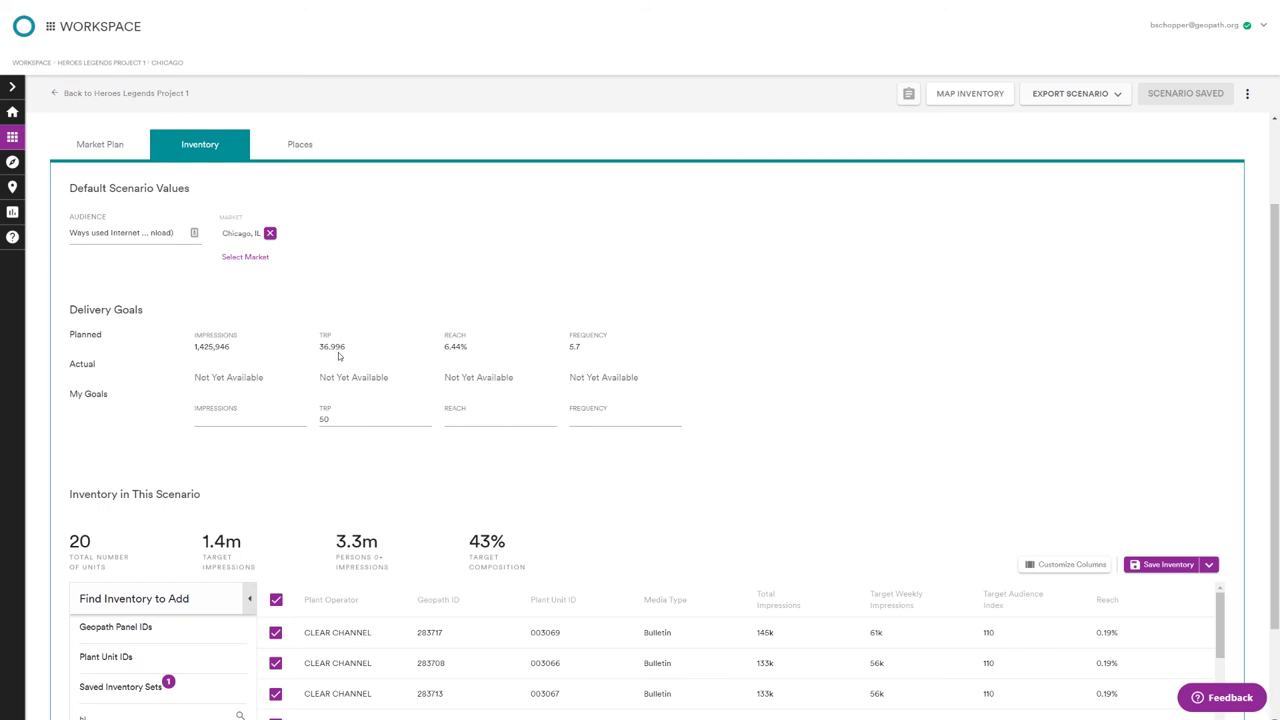
- Check the Chicago scenario's planned delivery against the custom goal and browse the saved place sets available to add
{"action": "scroll", "coordinate": [380, 360], "scroll_direction": "down", "scroll_amount": 1}
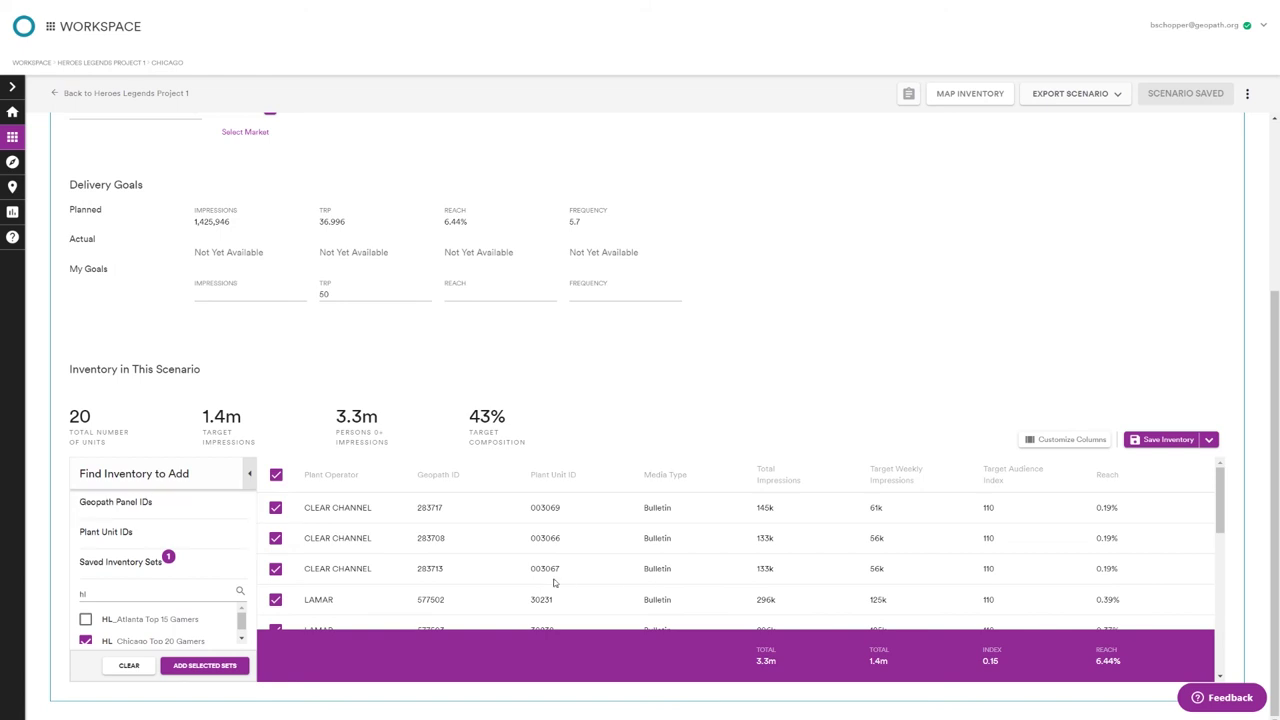
{"action": "scroll", "coordinate": [955, 250], "scroll_direction": "up", "scroll_amount": 2}
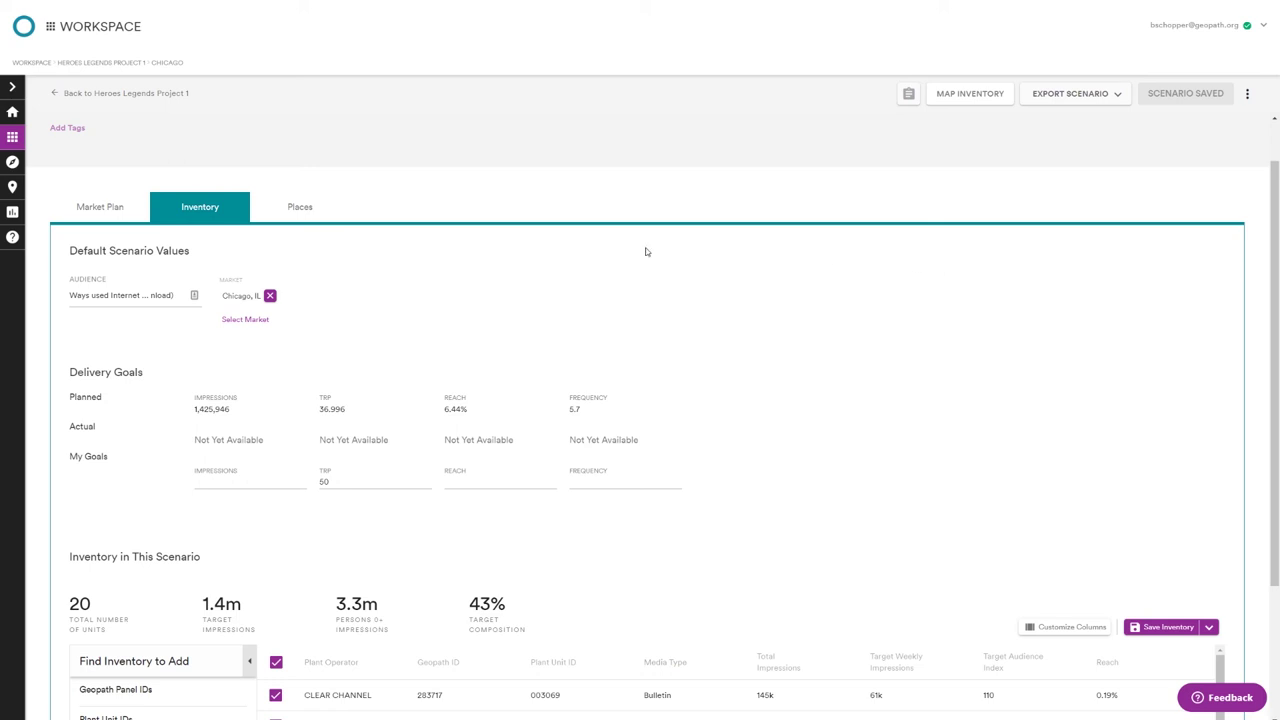
{"action": "left_click", "coordinate": [289, 209]}
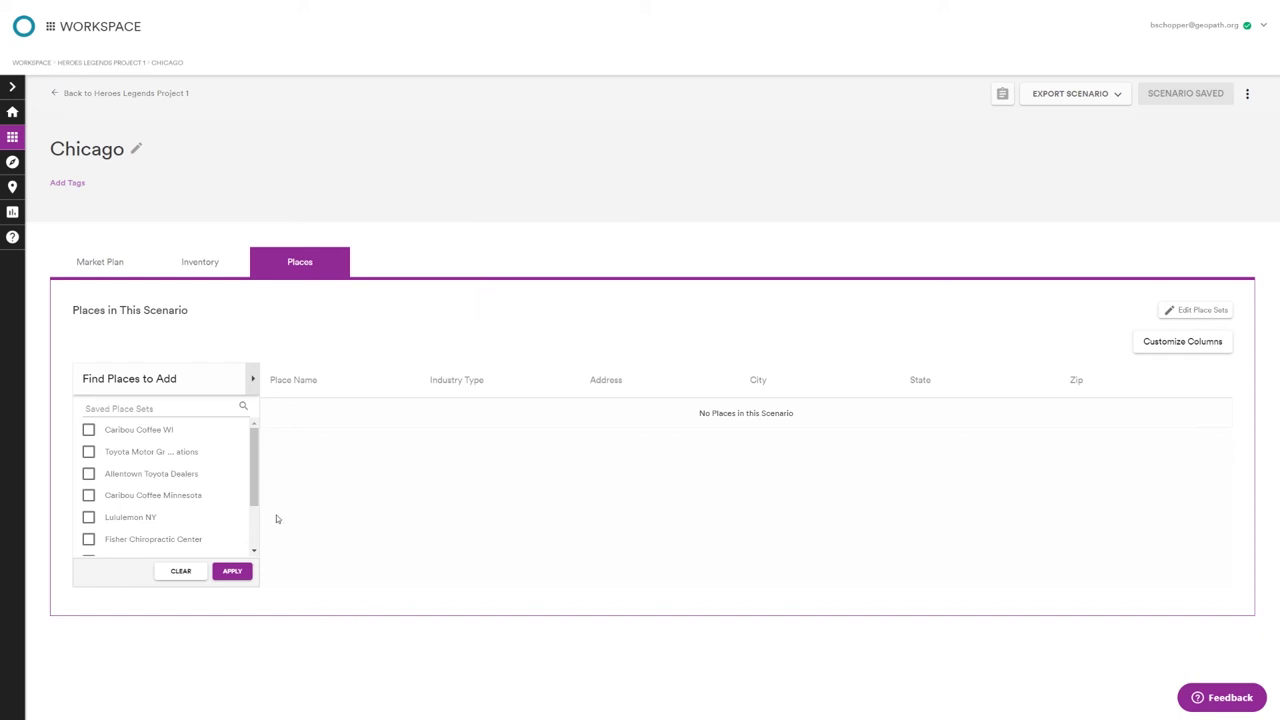
{"action": "scroll", "coordinate": [217, 471], "scroll_direction": "down", "scroll_amount": 2}
{"action": "scroll", "coordinate": [245, 498], "scroll_direction": "up", "scroll_amount": 2}
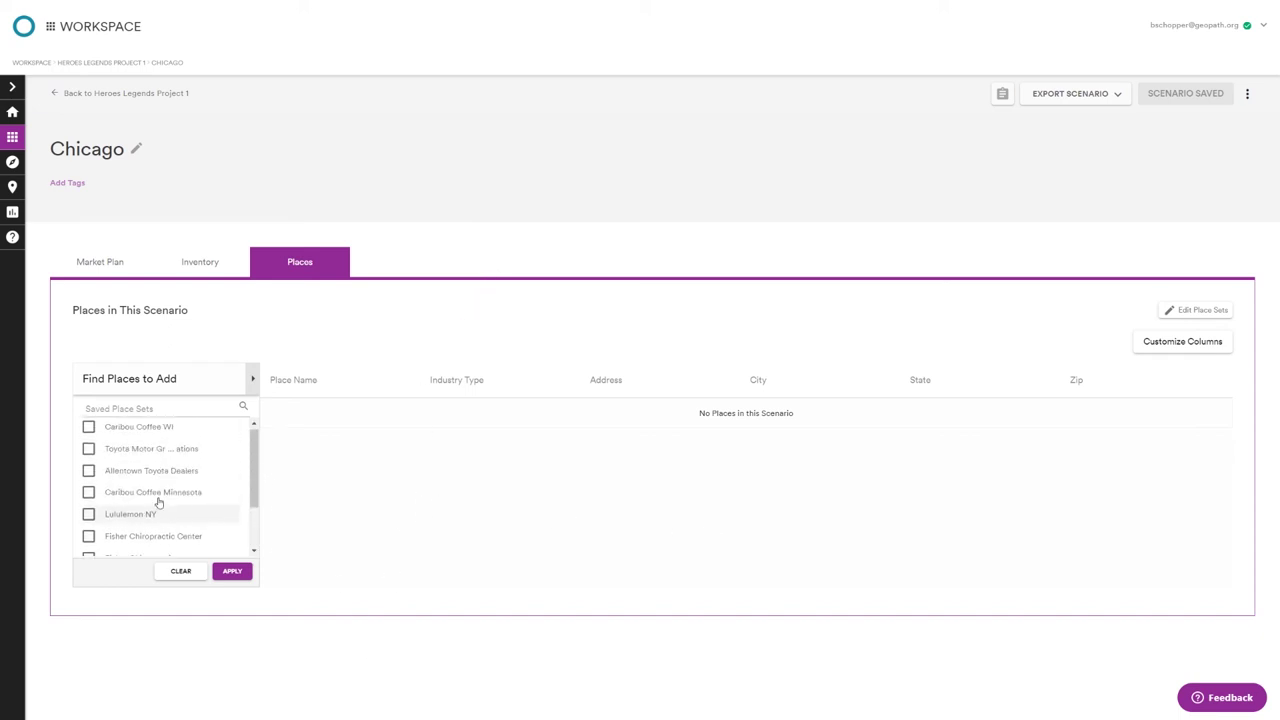